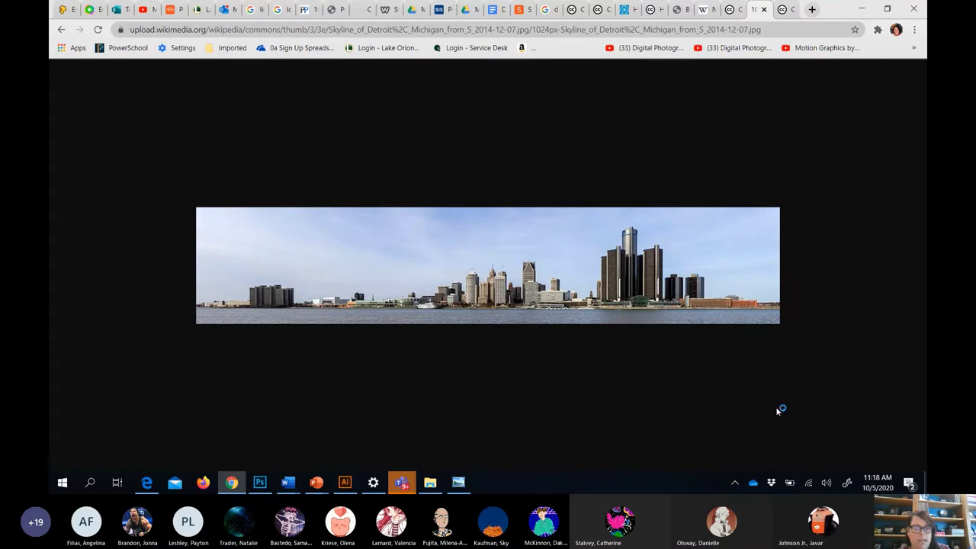
Save the Detroit skyline picture to the Desktop as a JPEG image named Detroit.
key("ctrl+s")
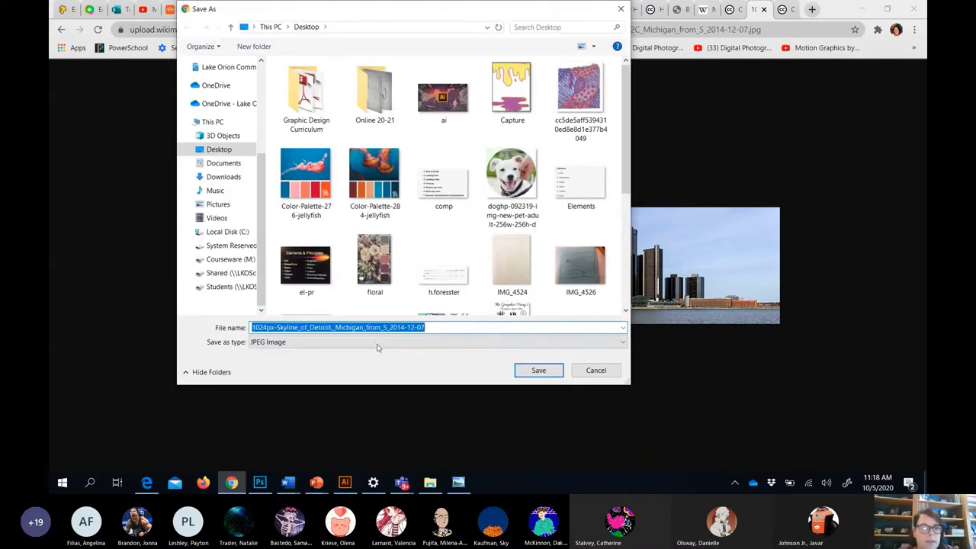
type("Det")
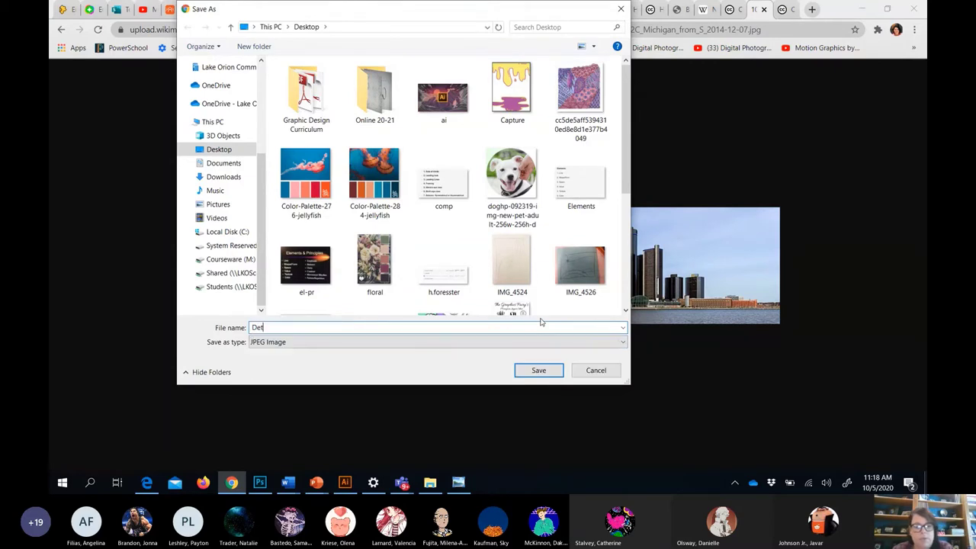
type("roit")
key("Return")
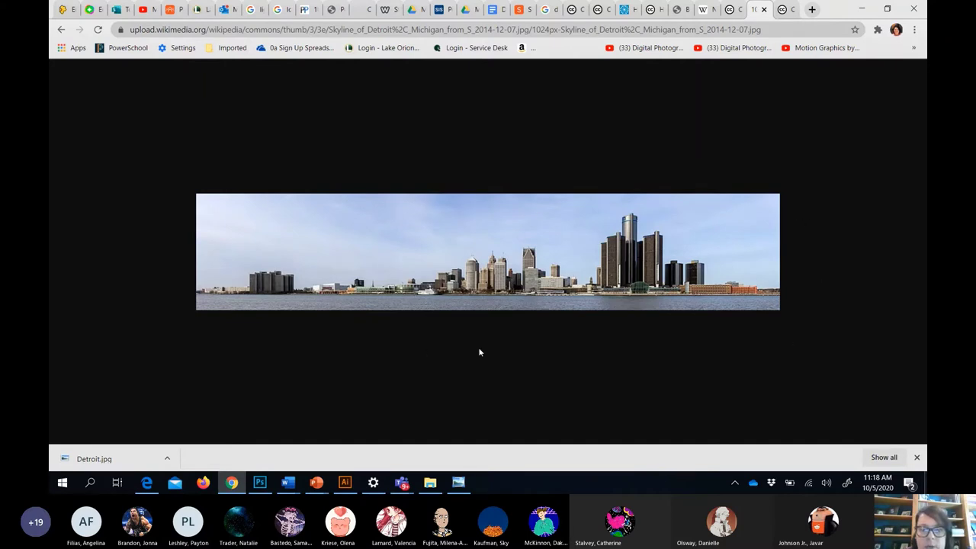
Switch to Illustrator and create a new Letter document in landscape orientation, 11 x 8.5 in.
left_click(343, 484)
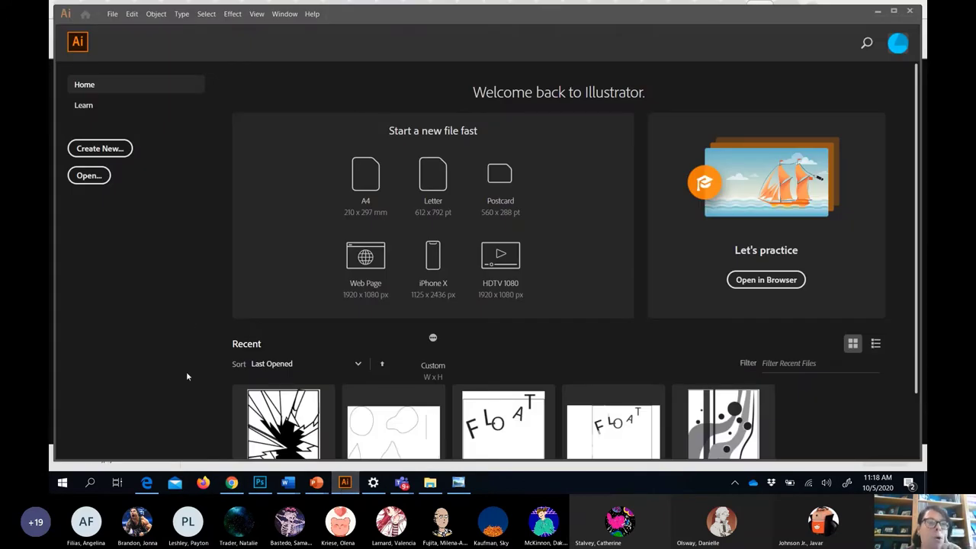
left_click(129, 149)
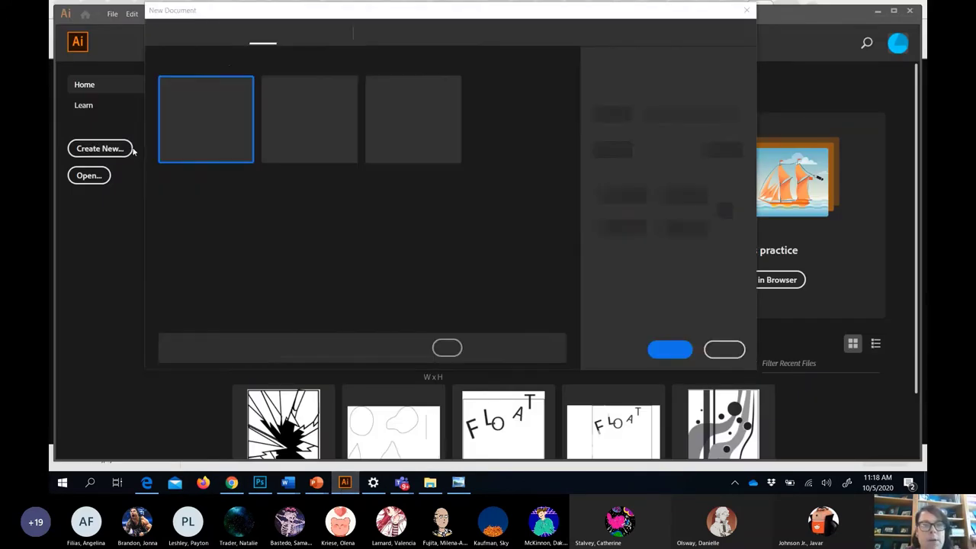
left_click(671, 151)
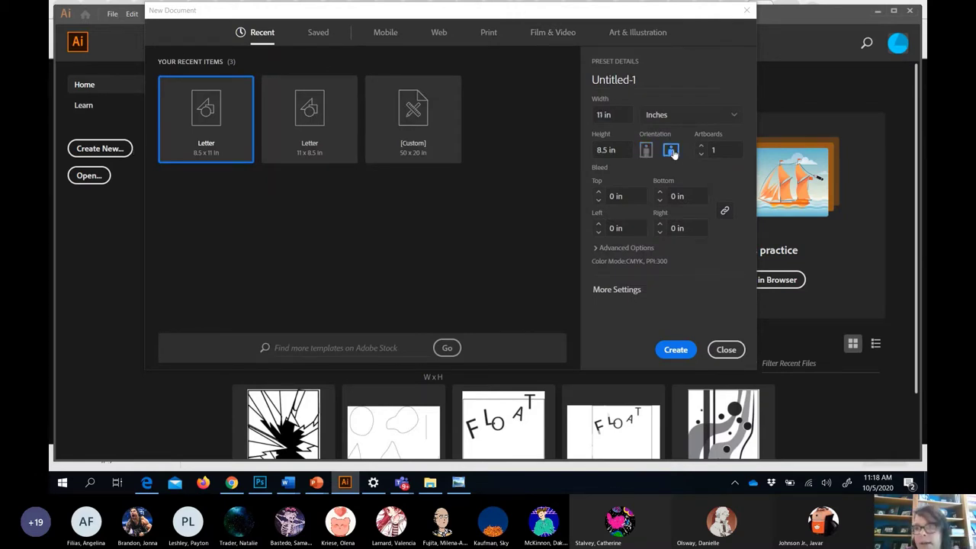
left_click(675, 349)
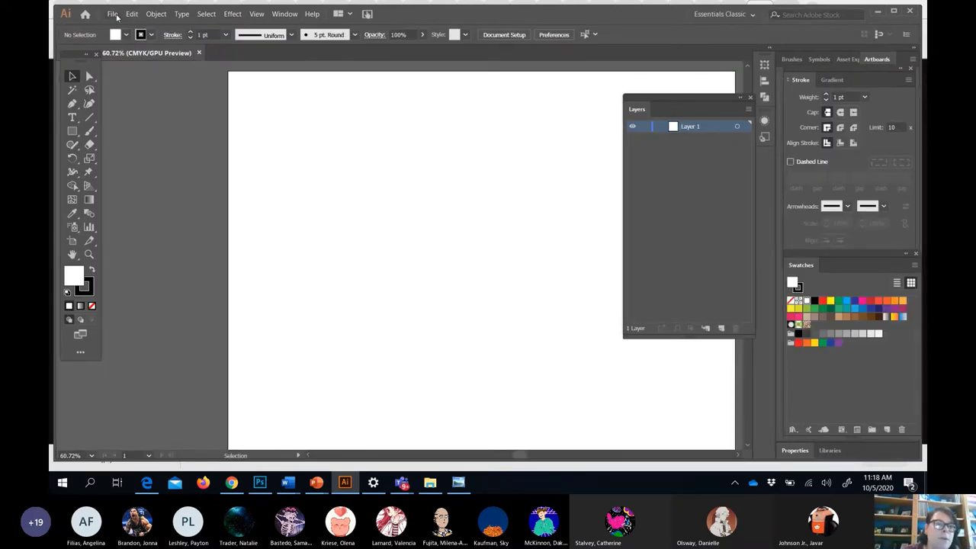
Place the Detroit image from the Desktop into the document as a linked file, across the upper part of the artboard.
left_click(113, 15)
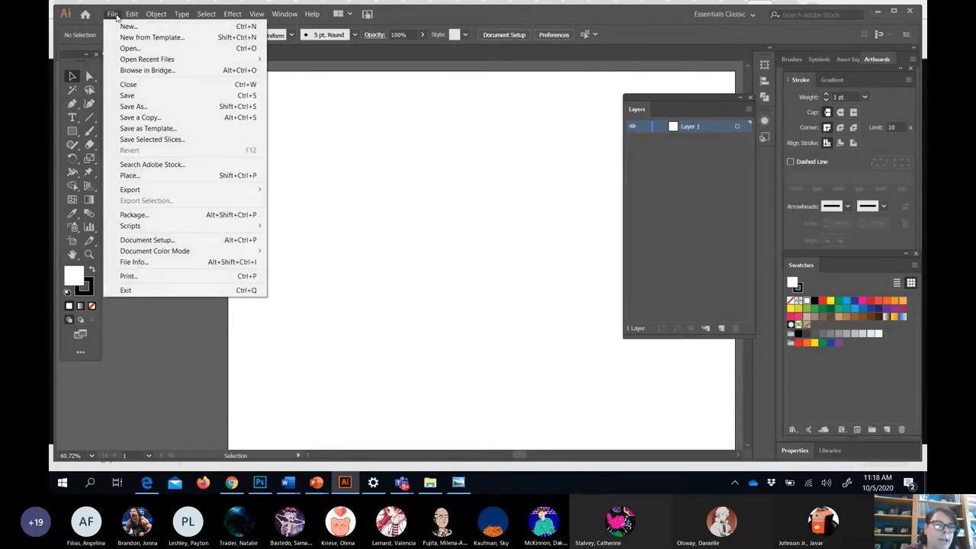
left_click(147, 177)
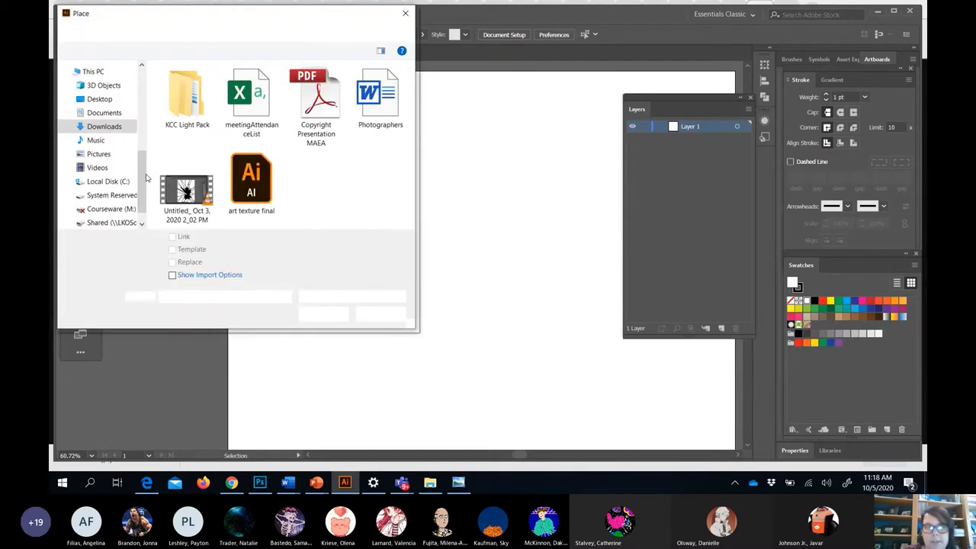
left_click(101, 99)
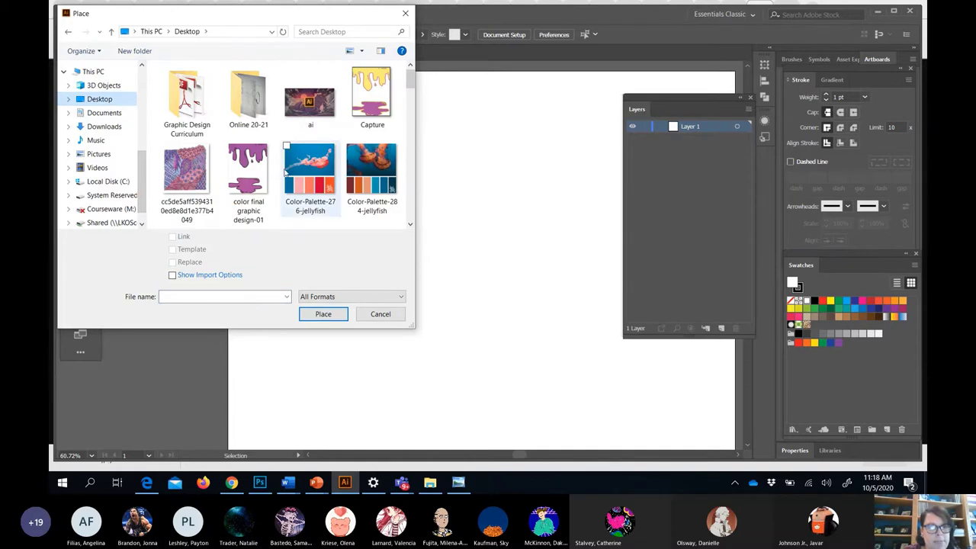
scroll(239, 183, "down", 2)
double_click(238, 183)
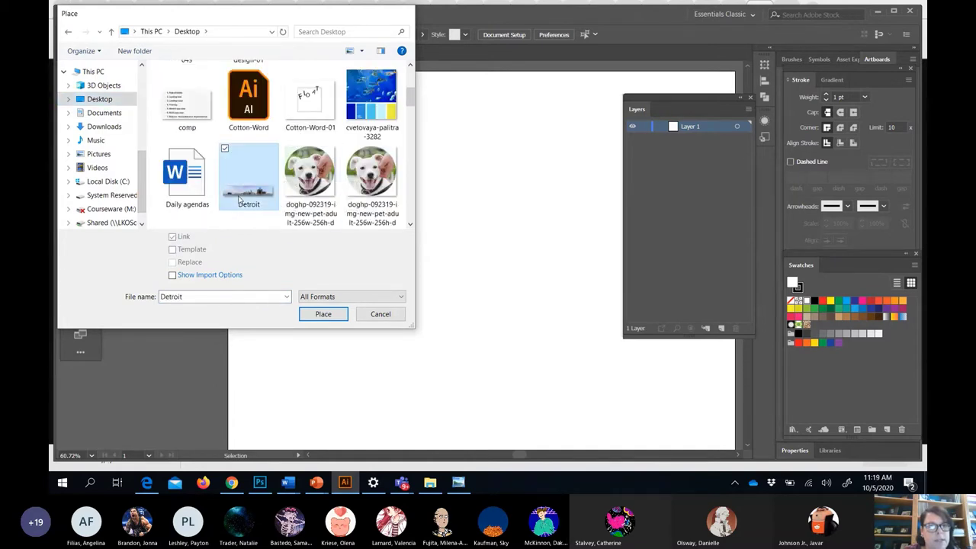
left_click(189, 144)
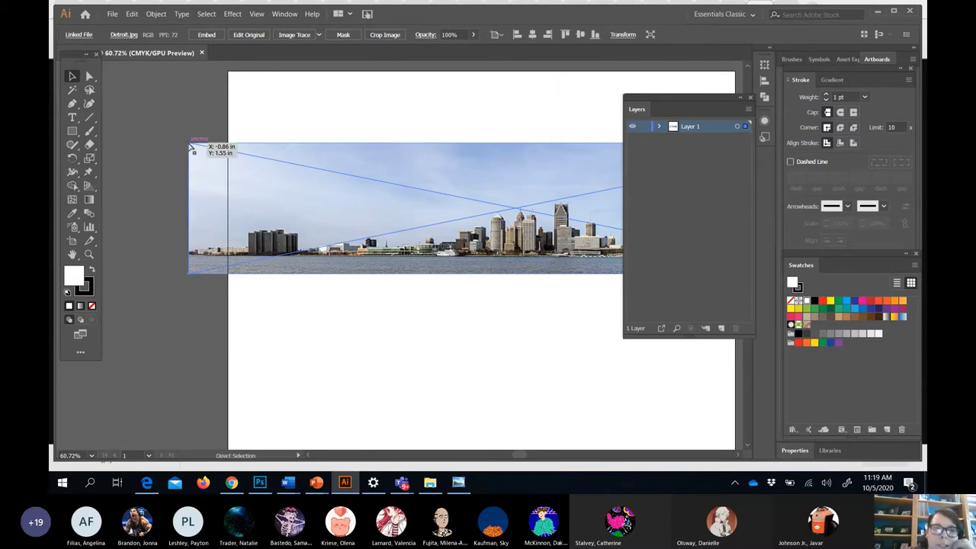
Enlarge the placed skyline image proportionally from its lower-right corner, well beyond the artboard's width.
key("ctrl+minus")
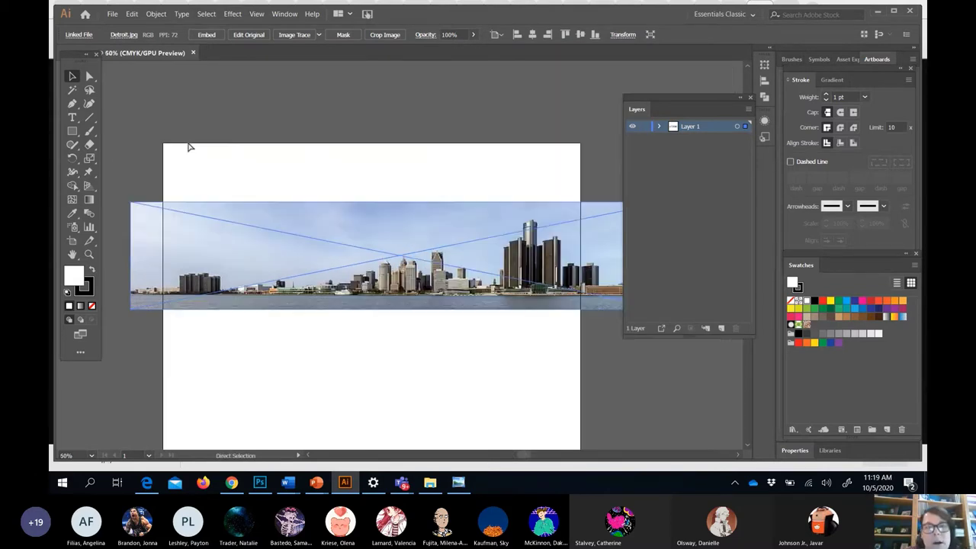
key("ctrl+minus")
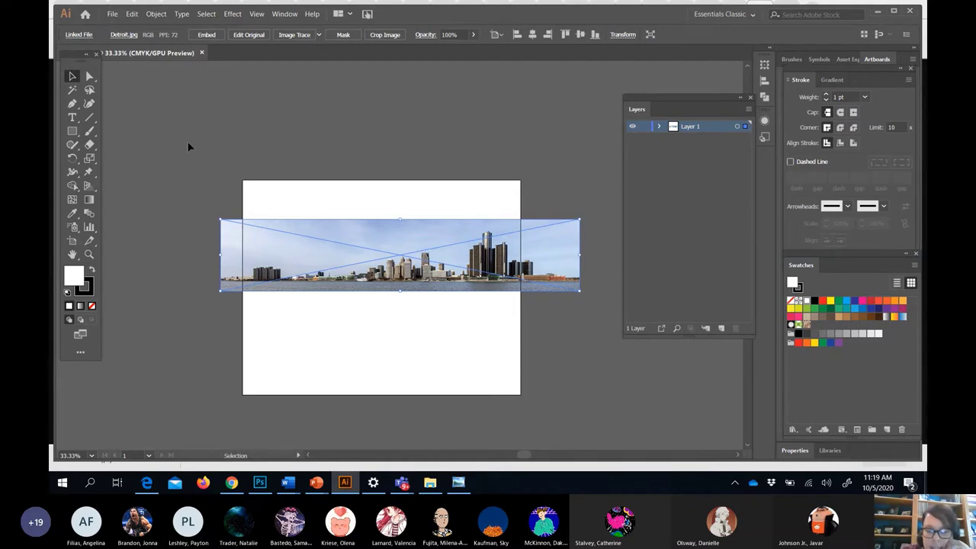
key("ctrl+plus")
key("ctrl+plus")
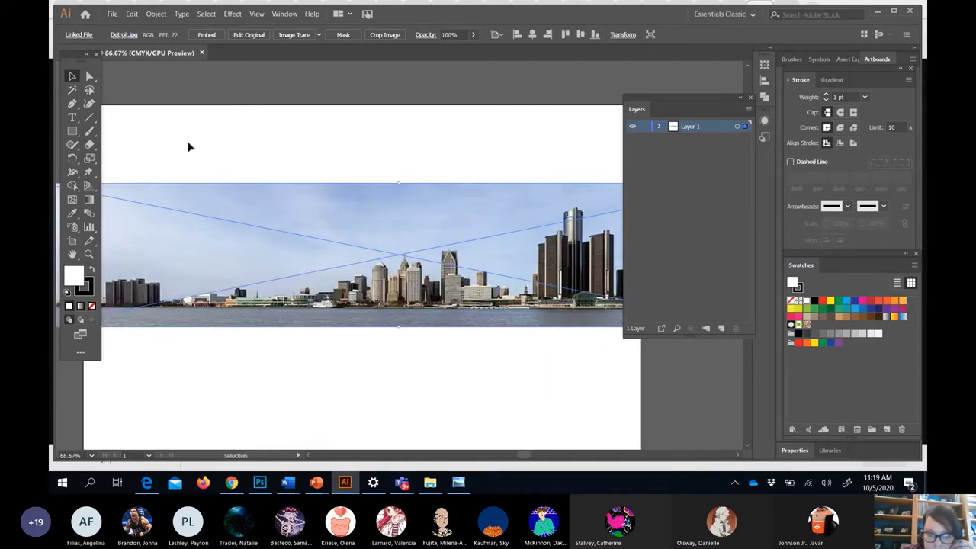
key("a")
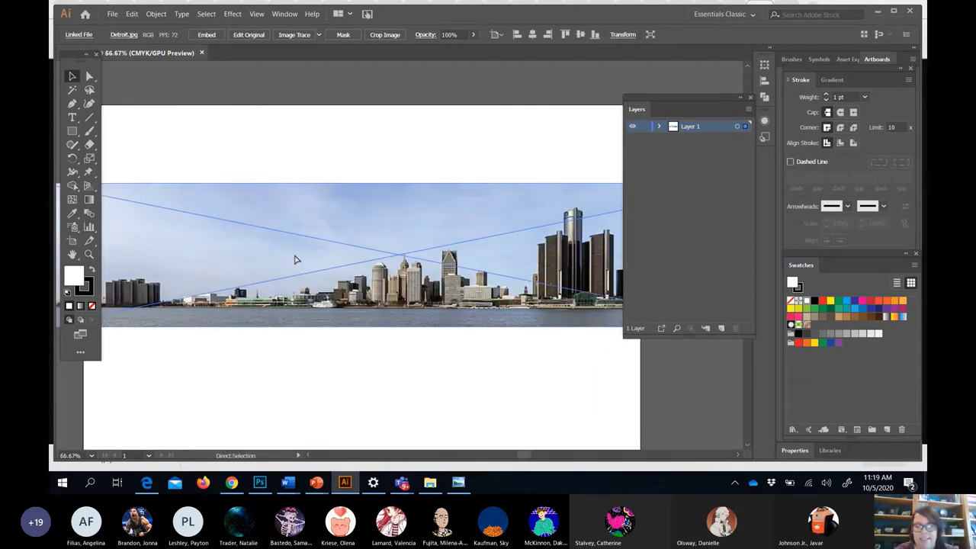
key("ctrl+minus")
key("ctrl+minus")
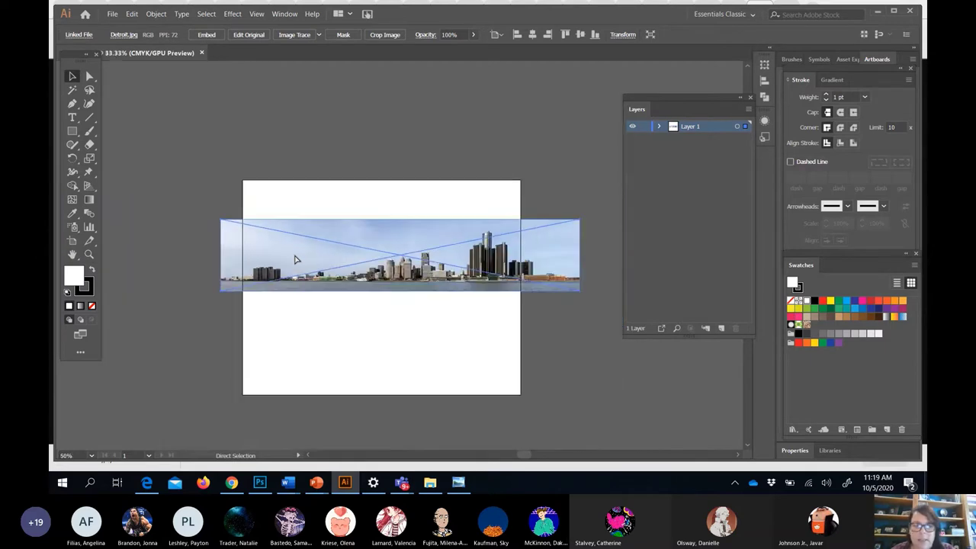
key("v")
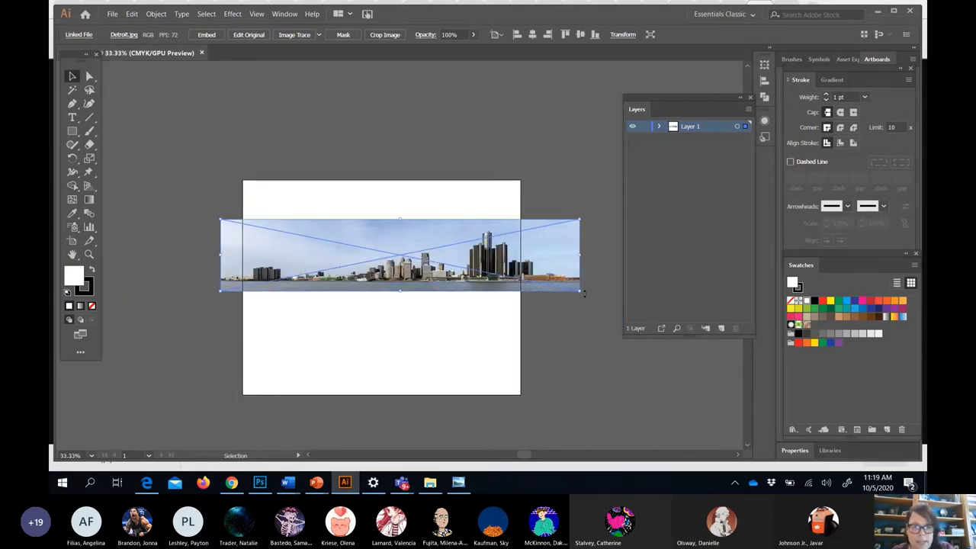
left_click_drag(581, 293, 791, 372)
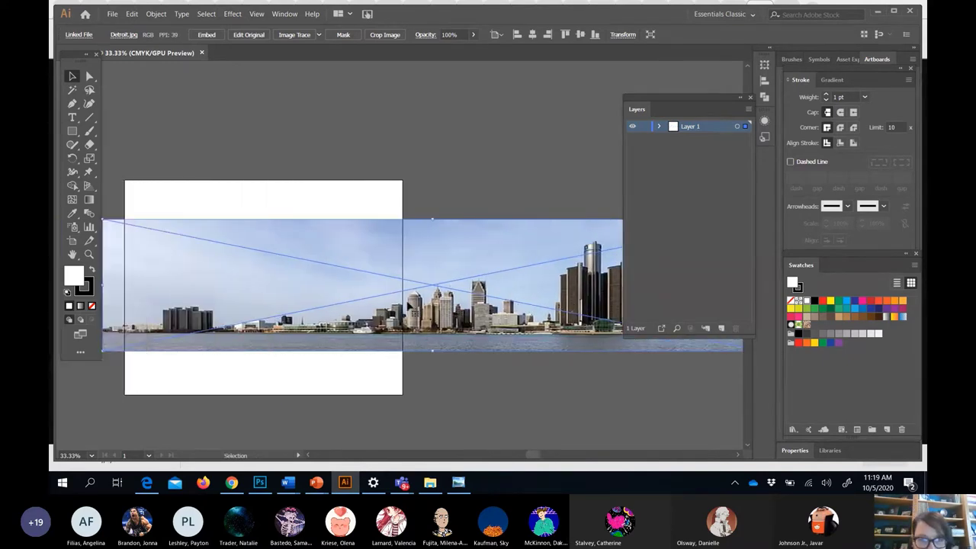
Move the skyline image to the left so the tall towers lie within the artboard.
left_click_drag(482, 307, 206, 305)
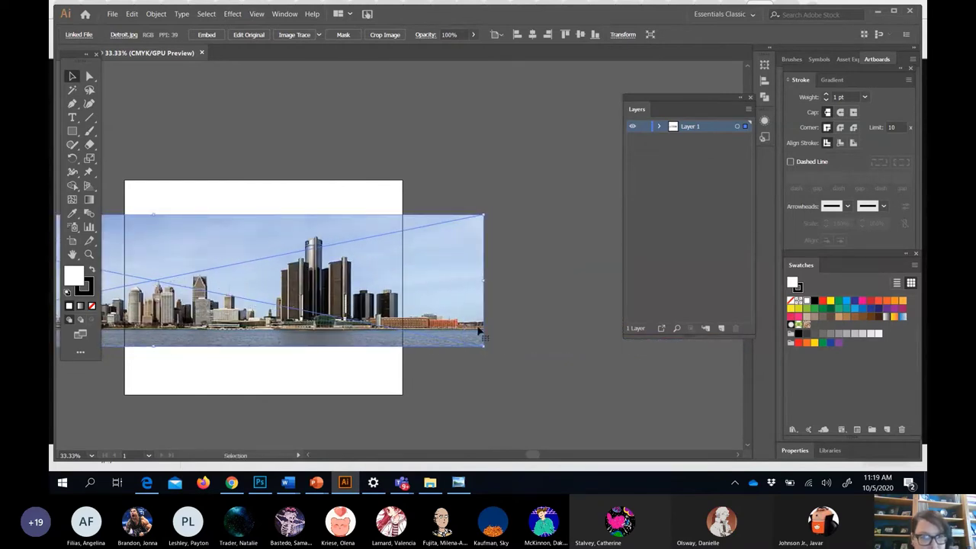
left_click_drag(367, 297, 367, 304)
right_click(366, 304)
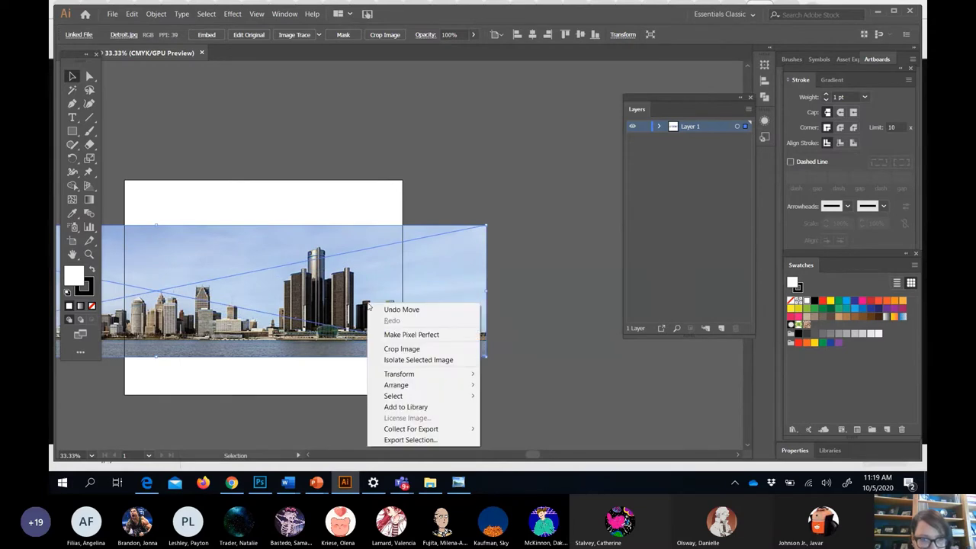
left_click(334, 270)
left_click_drag(333, 270, 326, 267)
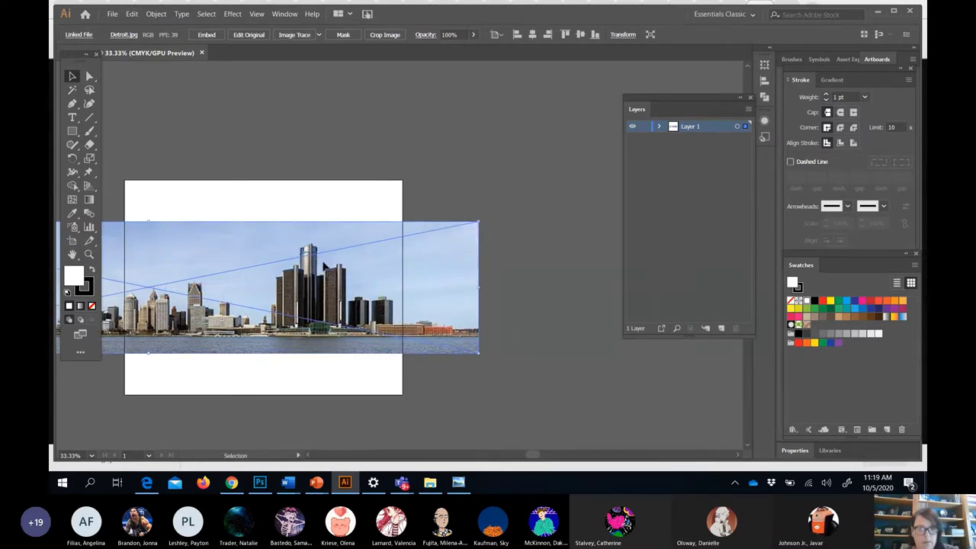
Enlarge the skyline image further from its lower-right corner, shift it slightly left and deselect it.
scroll(325, 267, "left", 5)
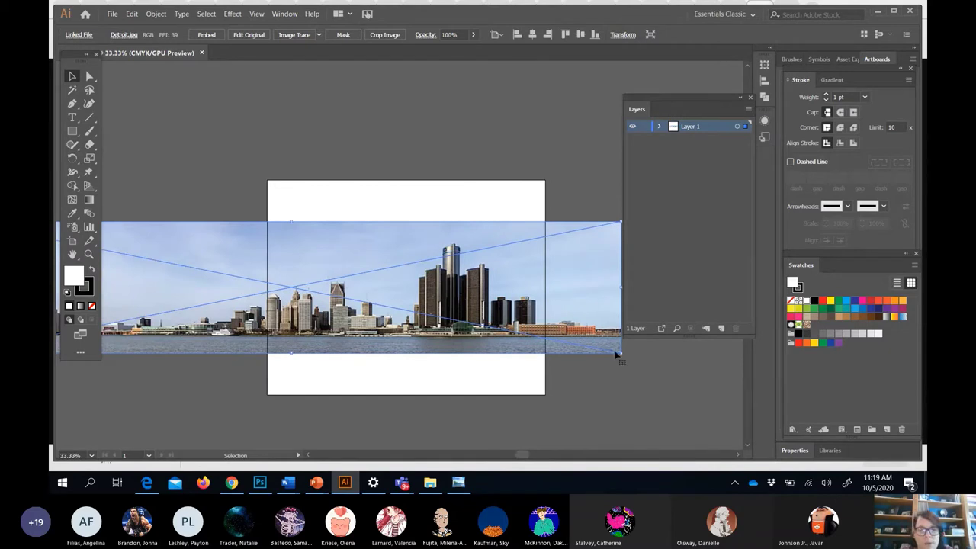
left_click_drag(621, 352, 730, 375)
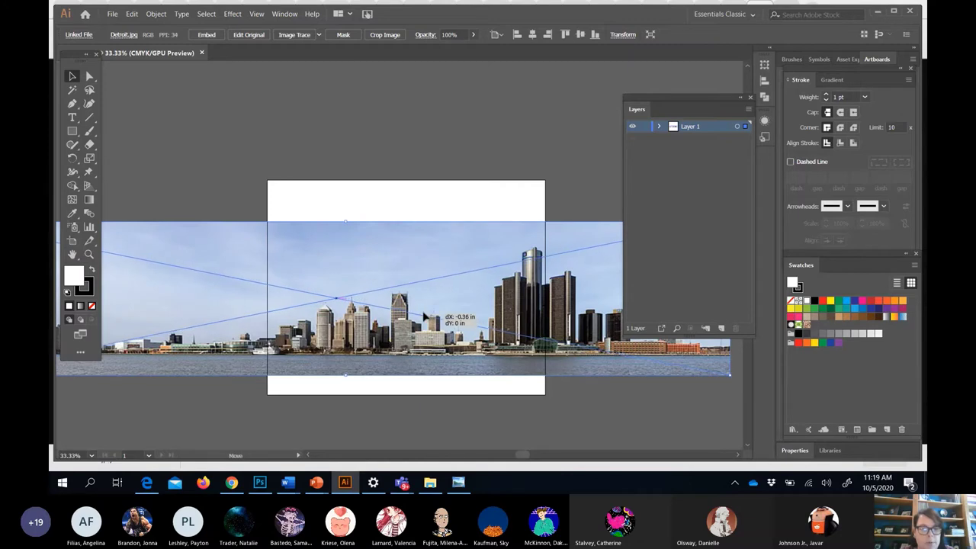
left_click_drag(440, 321, 429, 321)
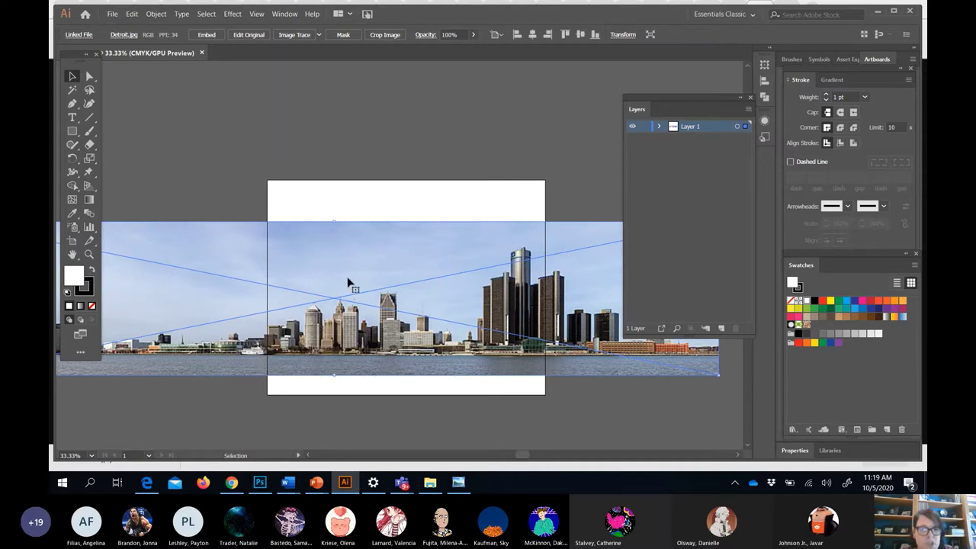
left_click(344, 217)
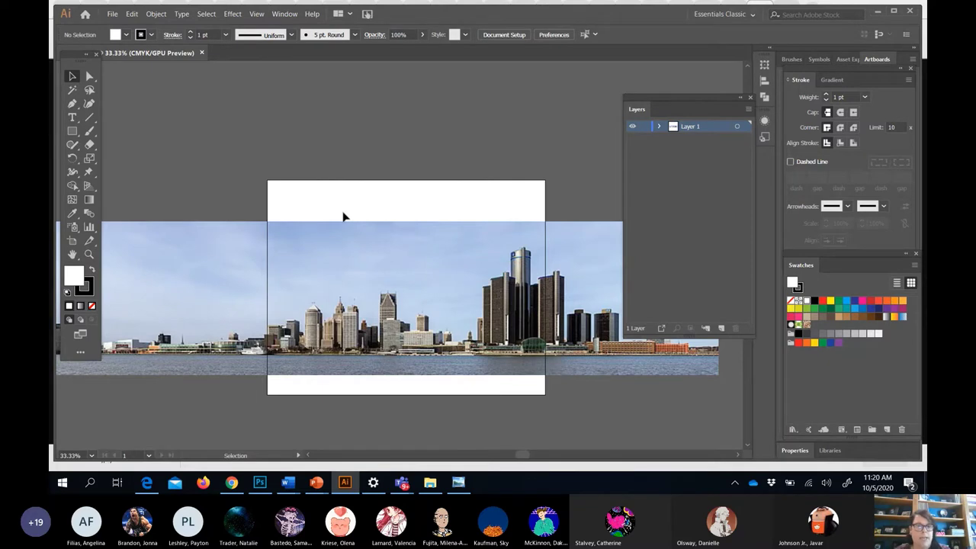
left_click(407, 232)
left_click(360, 392)
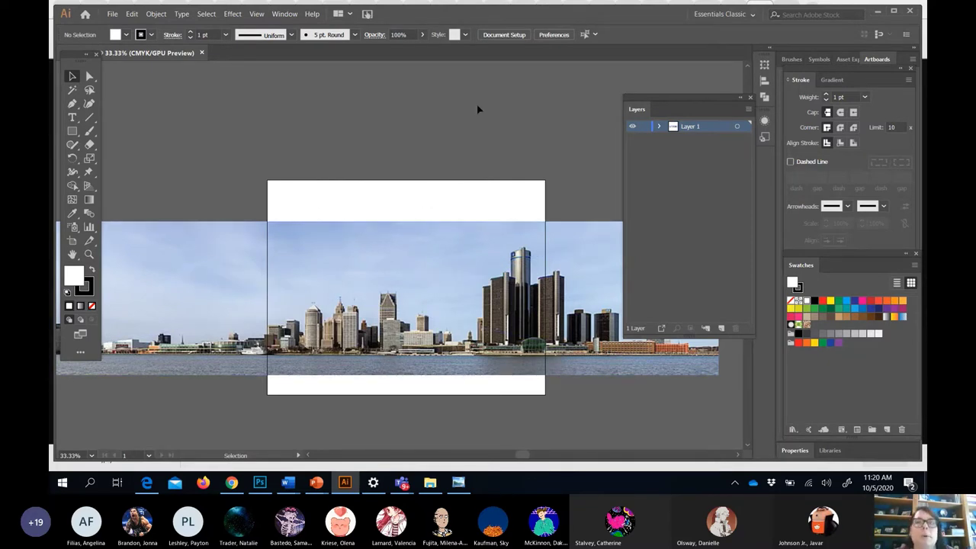
Resize the artboard to about 14.95 x 7.54 in, widening it on both sides and lowering its top edge toward the image.
left_click(509, 35)
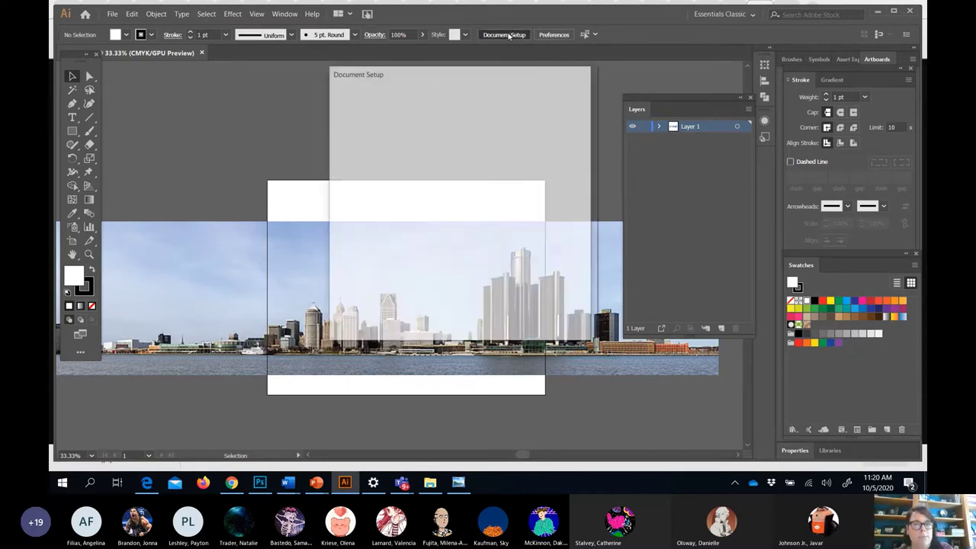
left_click(538, 117)
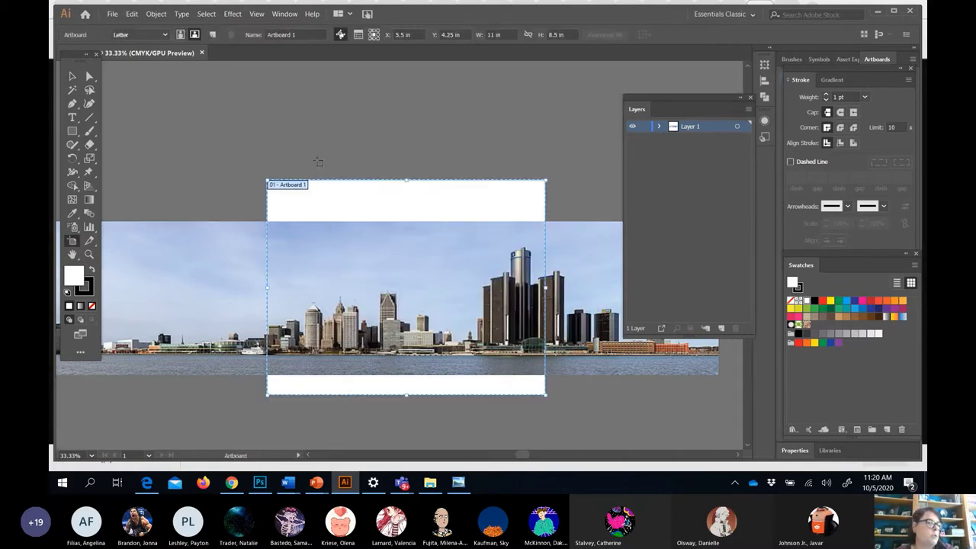
left_click_drag(267, 180, 216, 205)
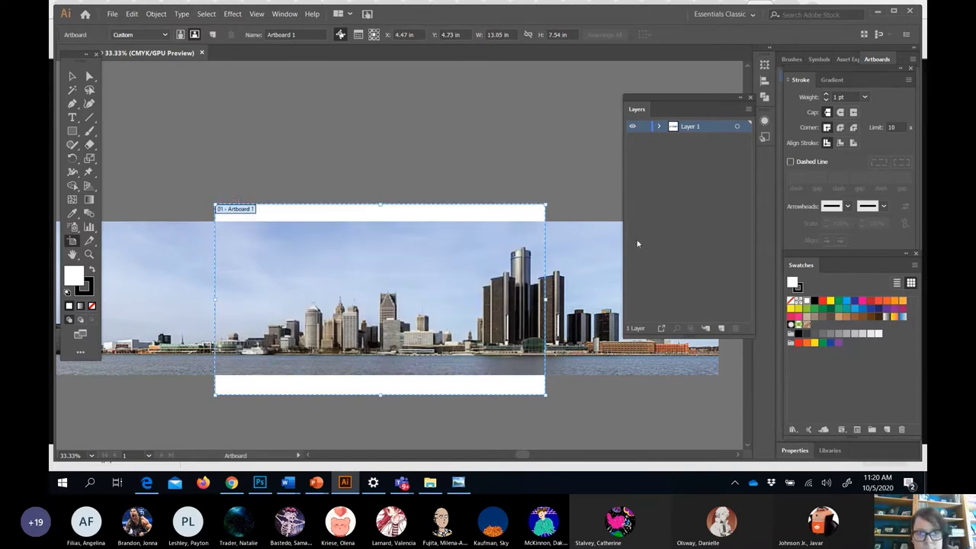
left_click_drag(546, 298, 594, 302)
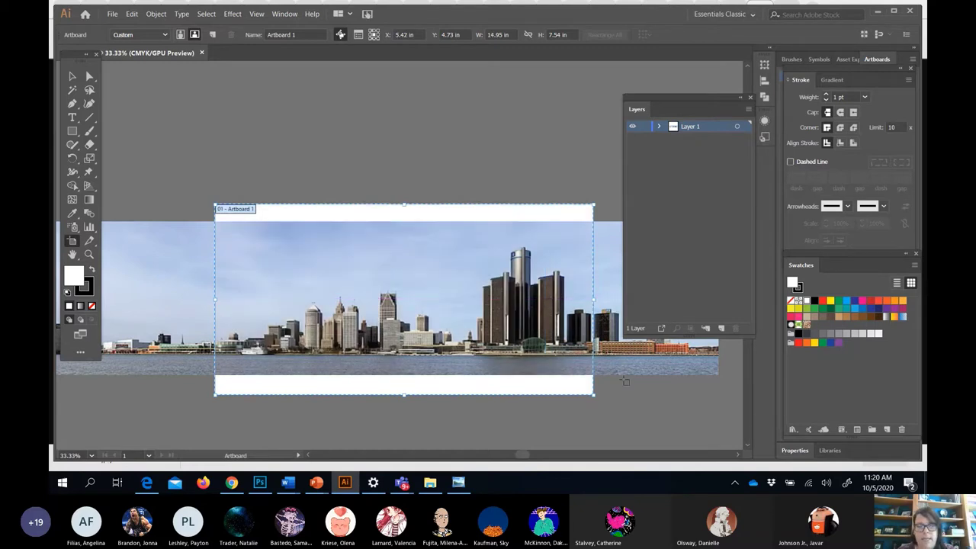
left_click(71, 75)
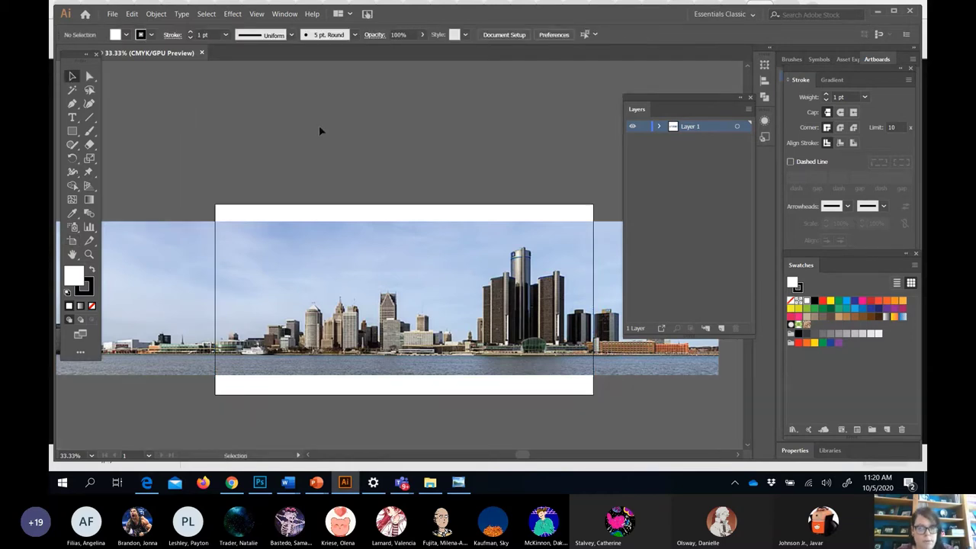
Review the document setup options, including artboard editing, and leave them unchanged.
scroll(319, 125, "down", 3)
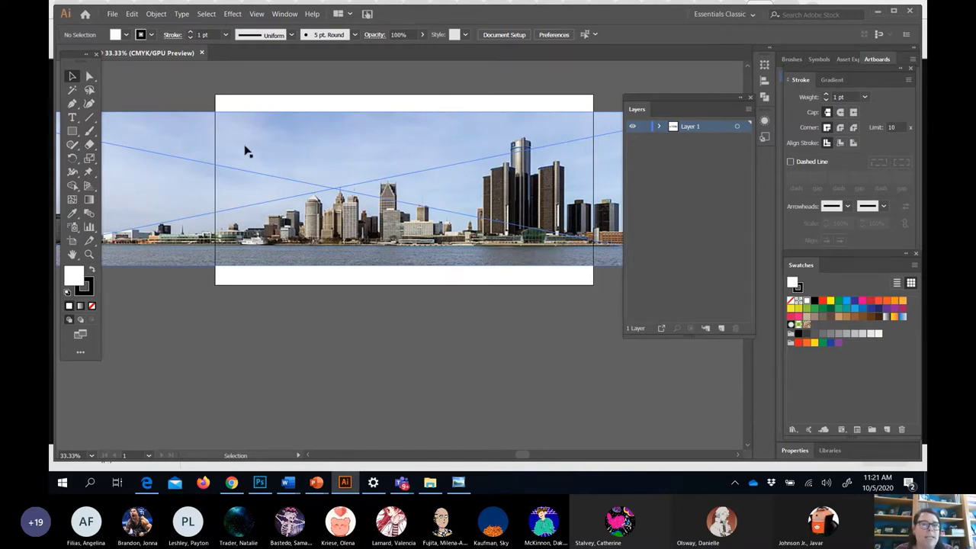
left_click(497, 35)
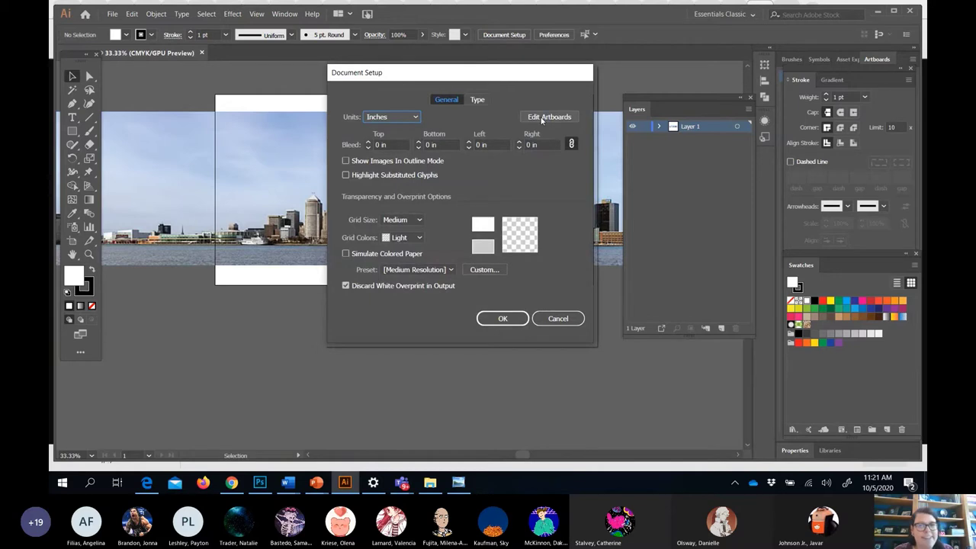
left_click(557, 321)
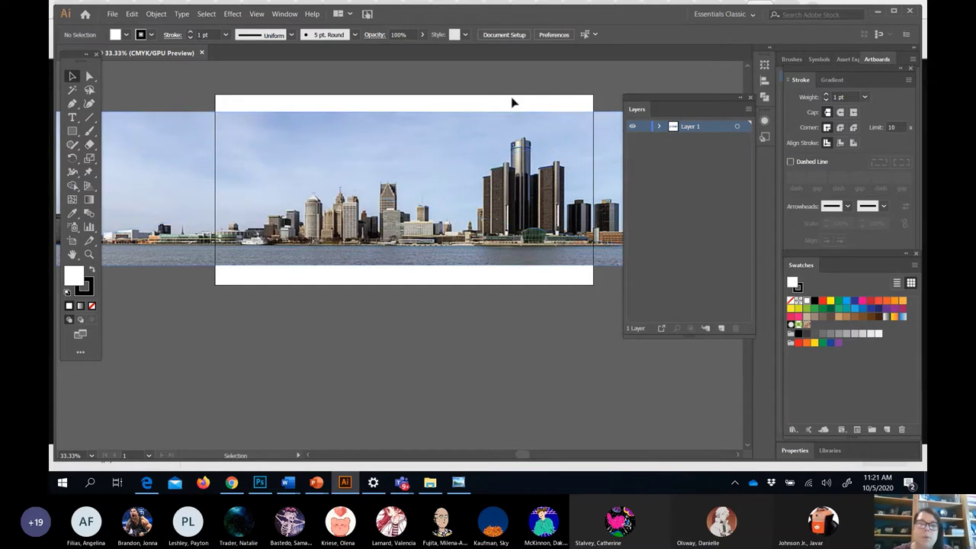
Draw two white rectangles that cover the parts of the skyline photo extending beyond the artboard's left and right edges.
scroll(490, 191, "up", 3)
scroll(490, 191, "down", 4)
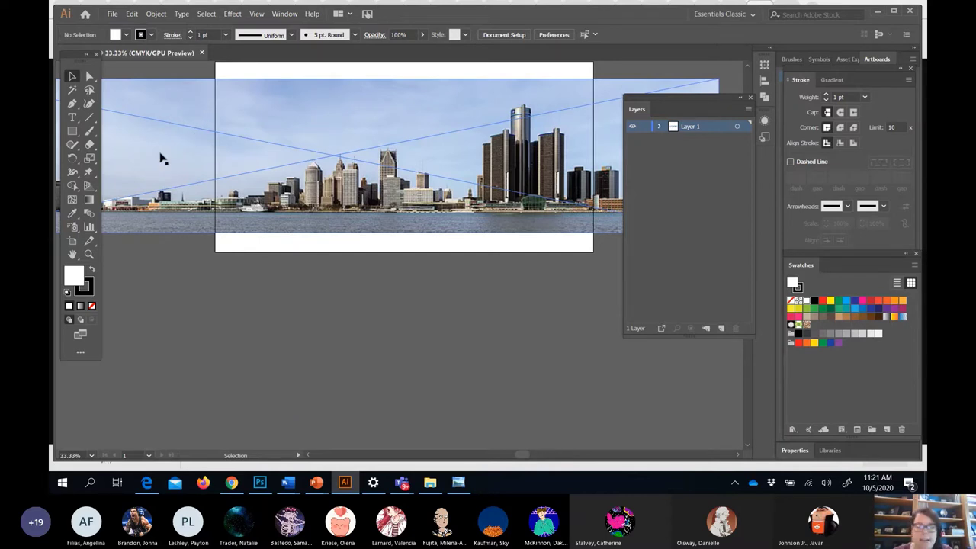
key("minus")
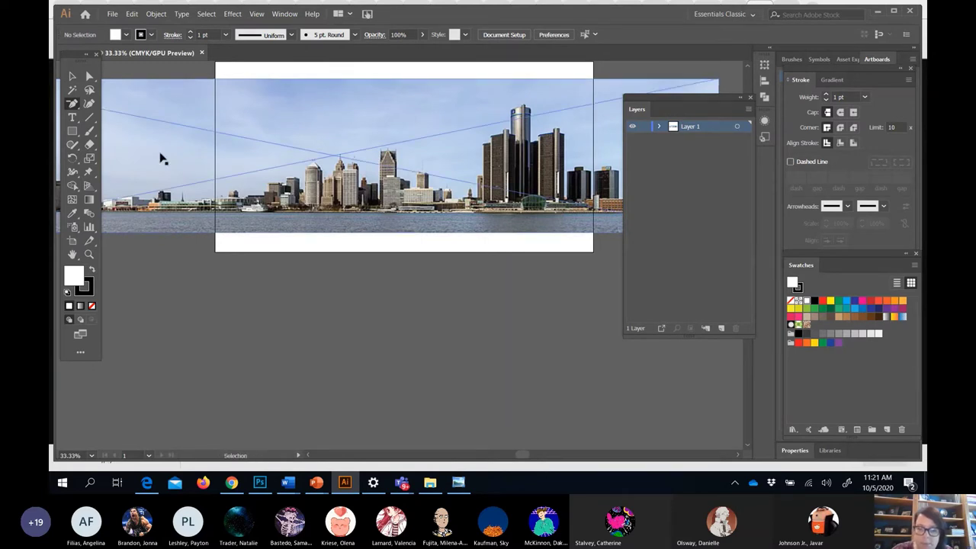
key("ctrl+minus")
key("ctrl+minus")
left_click(72, 130)
left_click_drag(140, 119, 307, 272)
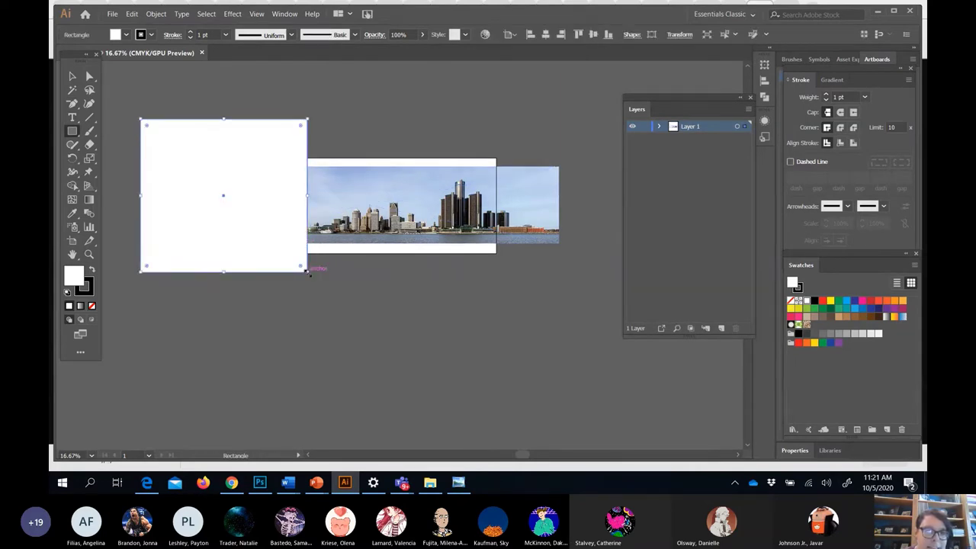
left_click_drag(497, 120, 580, 338)
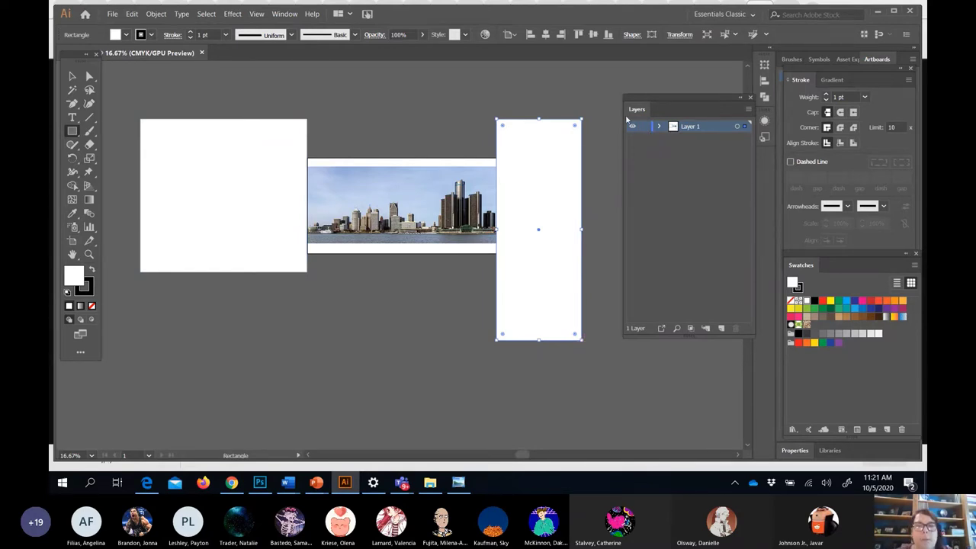
Lock Layer 1 and add a new layer above it, clearing the Layers panel off the photo.
left_click(643, 127)
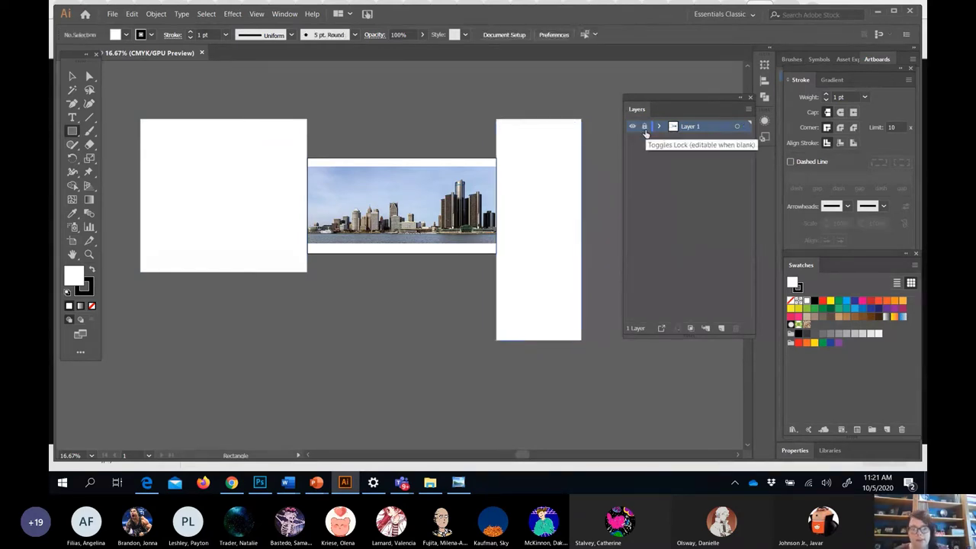
key("ctrl+equal")
key("ctrl+equal")
key("ctrl+equal")
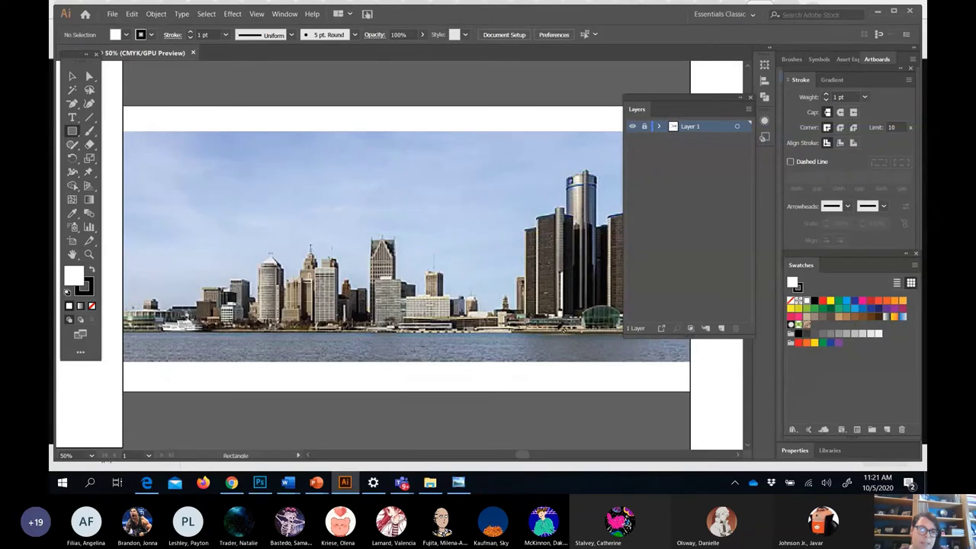
key("ctrl+equal")
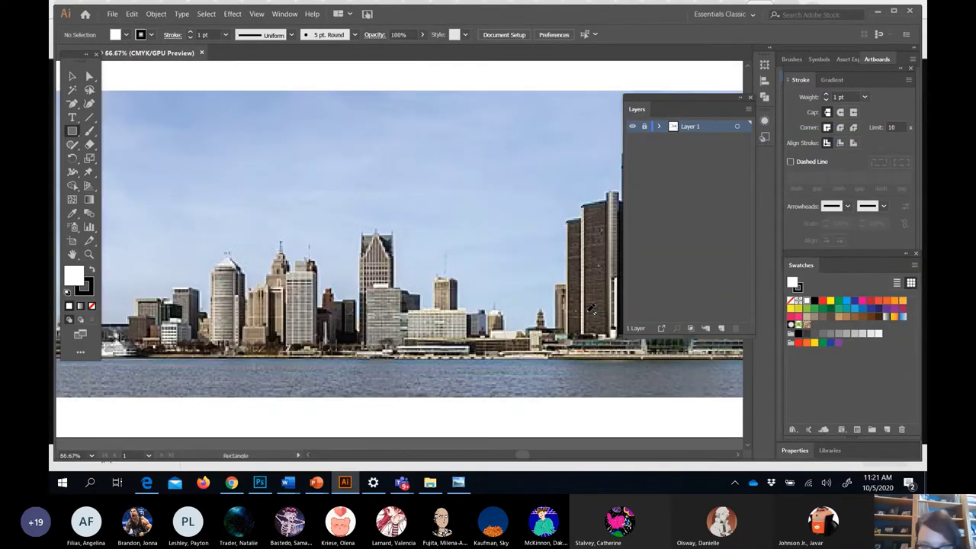
key("ctrl+equal")
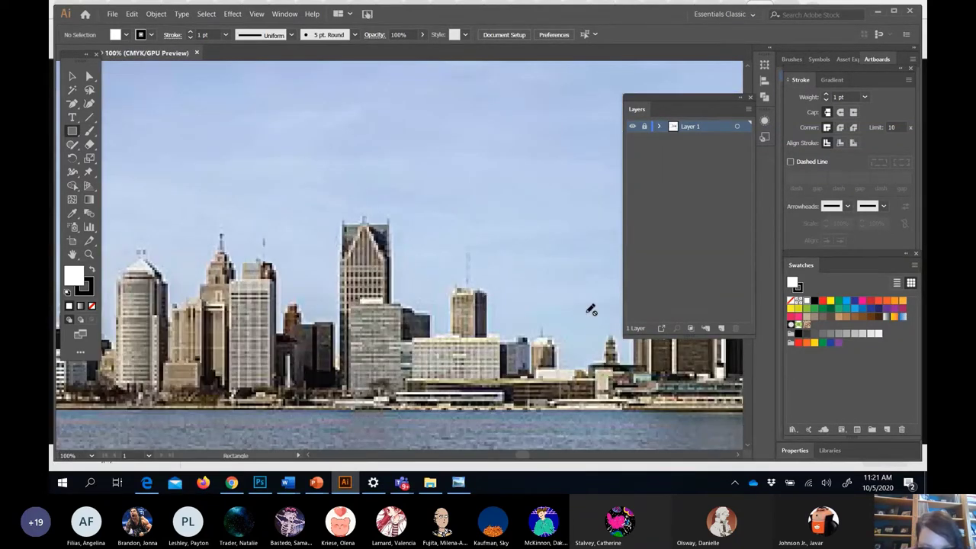
key("ctrl+minus")
key("ctrl+minus")
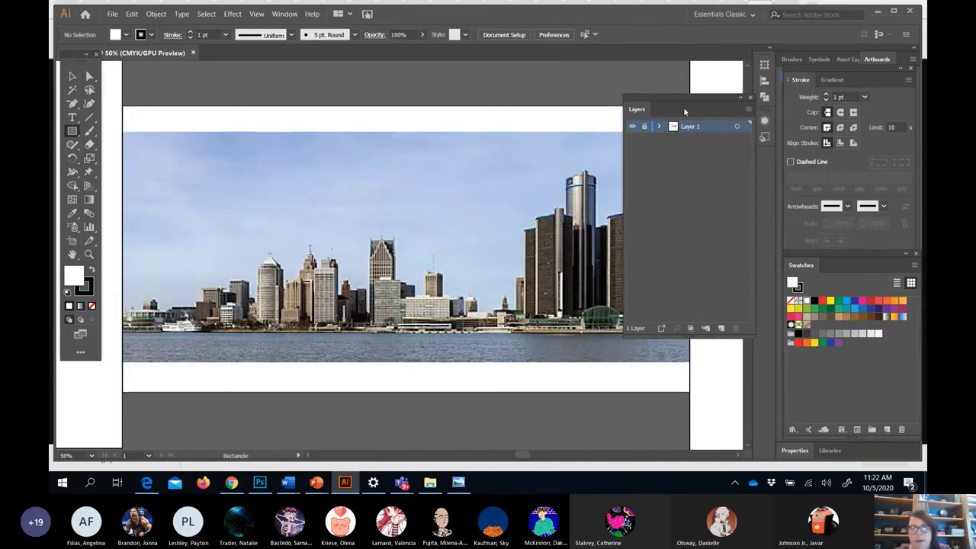
left_click(721, 328)
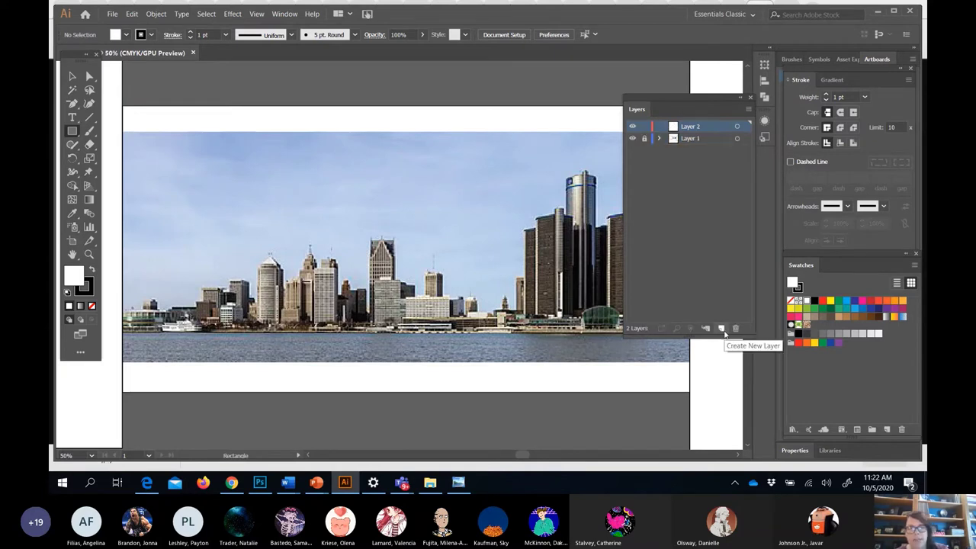
left_click_drag(718, 95, 877, 34)
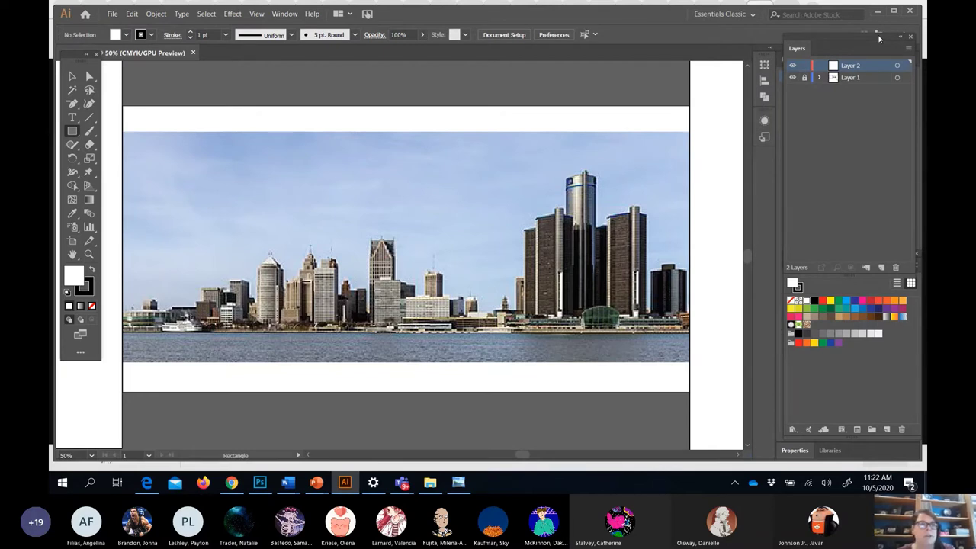
Draw a zigzag test path with the Pen tool over the sky above the small buildings and delete it.
left_click(72, 107)
left_click(118, 103)
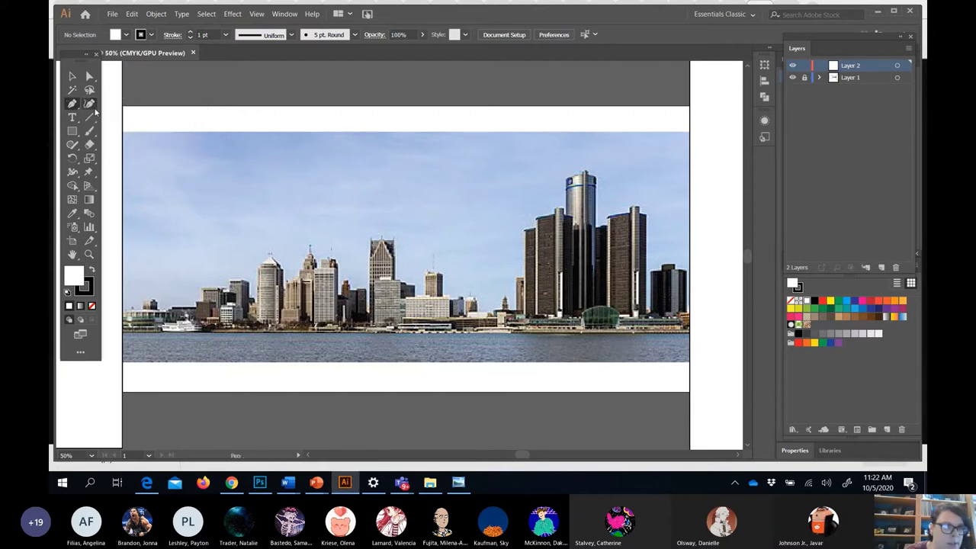
left_click(163, 248)
left_click(182, 190)
left_click(190, 244)
left_click(212, 189)
left_click(244, 143)
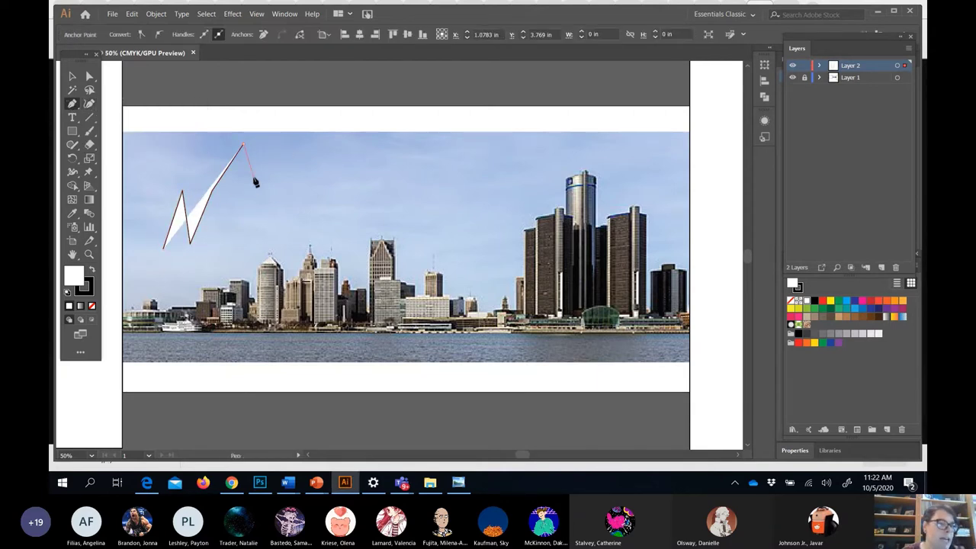
left_click(255, 180)
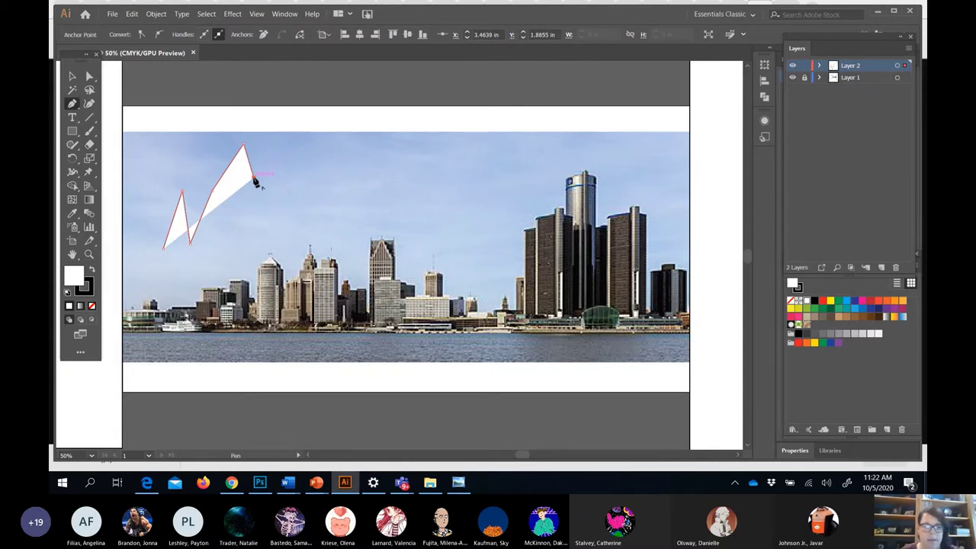
key("Delete")
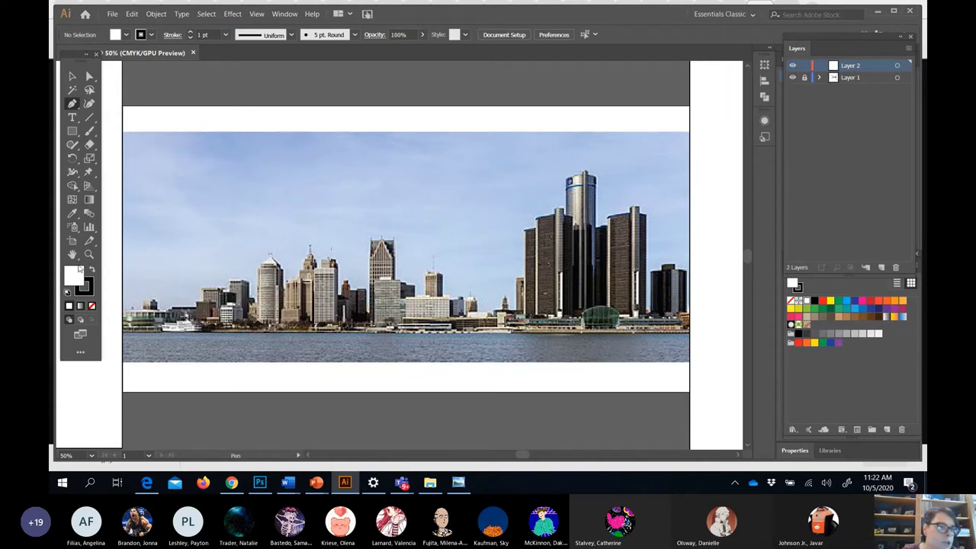
Set no fill and a bright yellow stroke, and collapse the Color panel and move it off the photo.
left_click(92, 306)
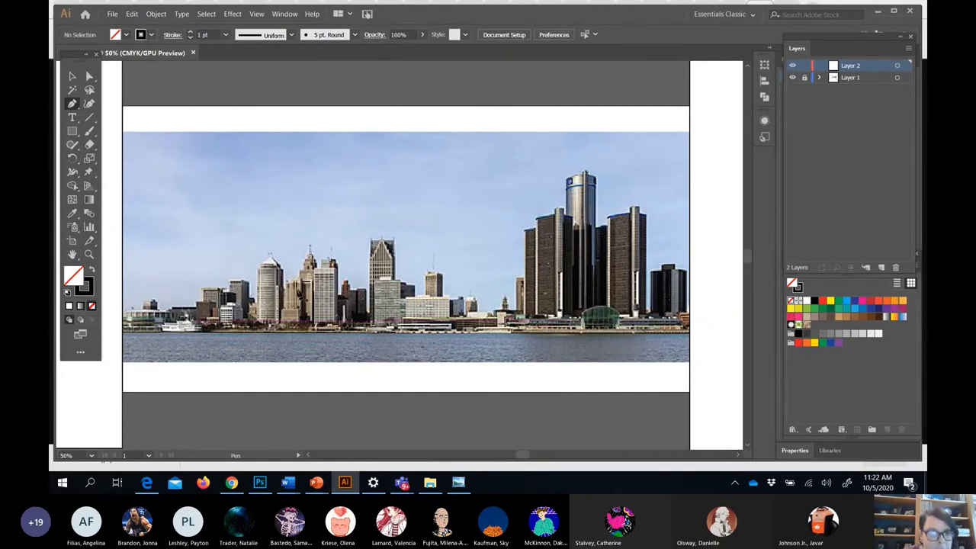
left_click(831, 301)
left_click(92, 306)
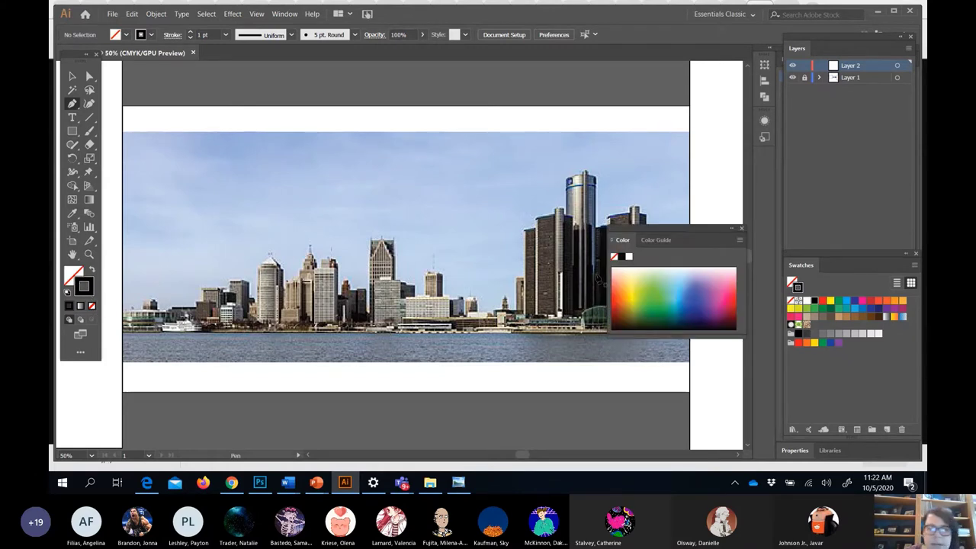
left_click(637, 282)
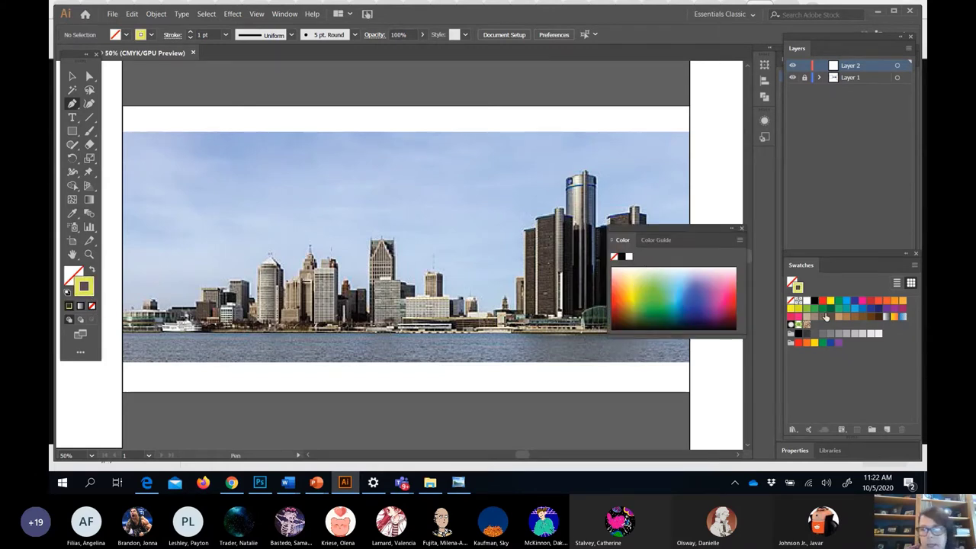
left_click(732, 230)
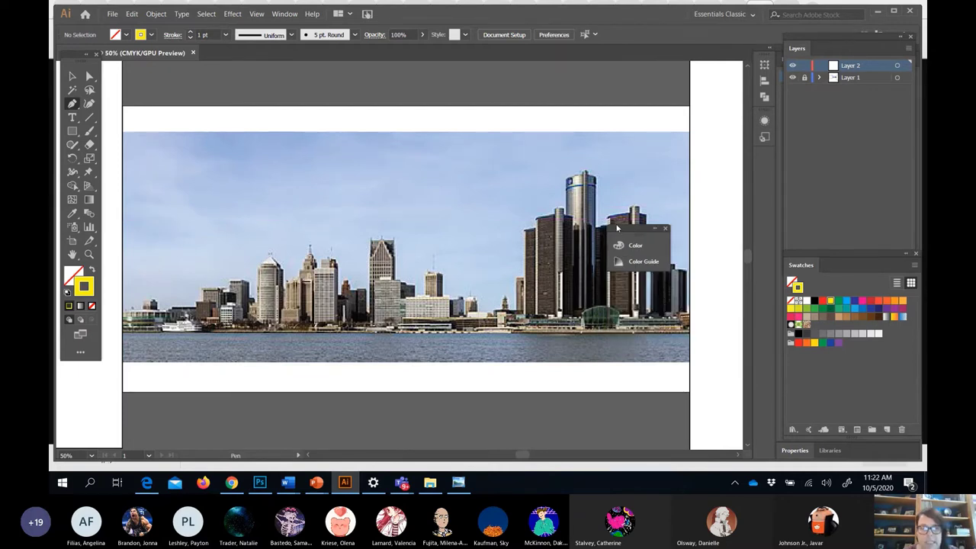
left_click_drag(617, 230, 767, 387)
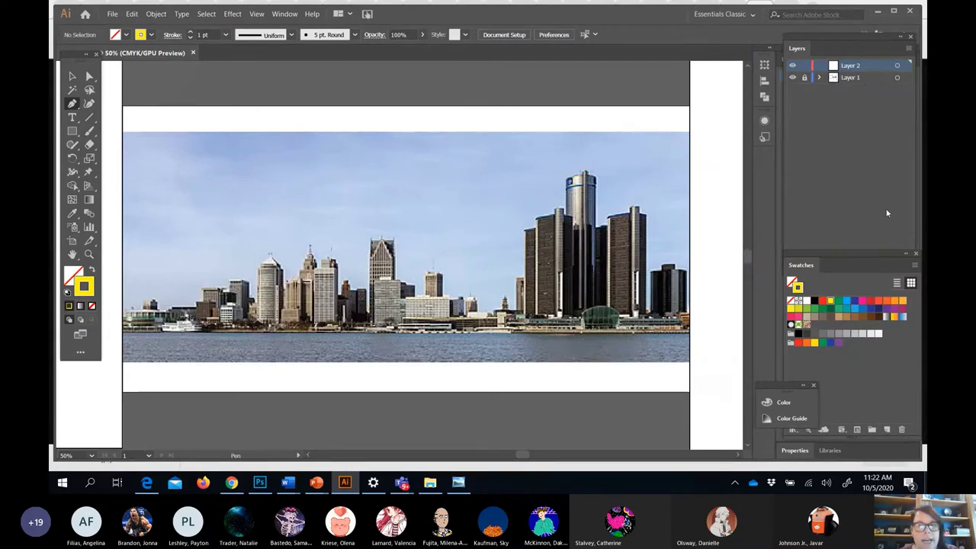
Draw the first Pen segment along the waterline, from the artboard's right edge straight across to its left edge.
left_click(399, 219)
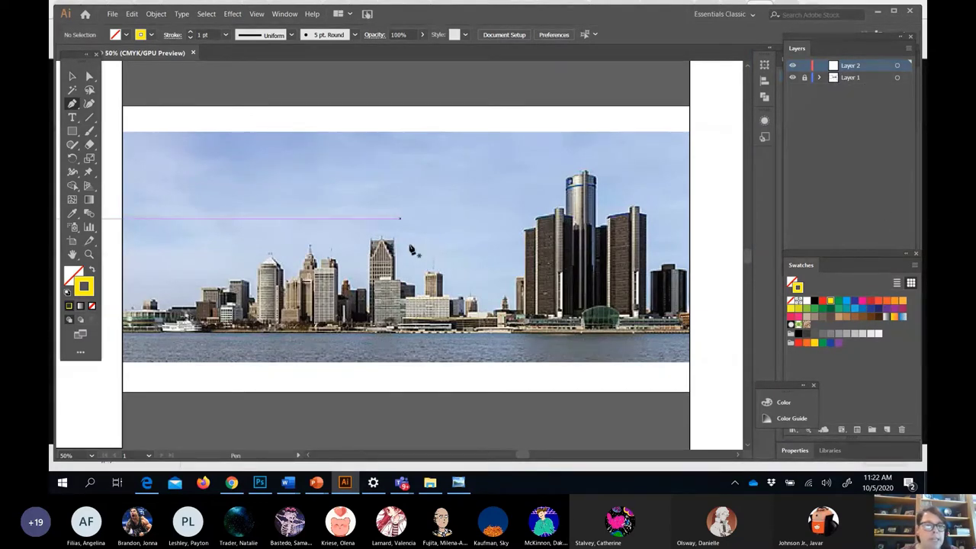
key("ctrl+plus")
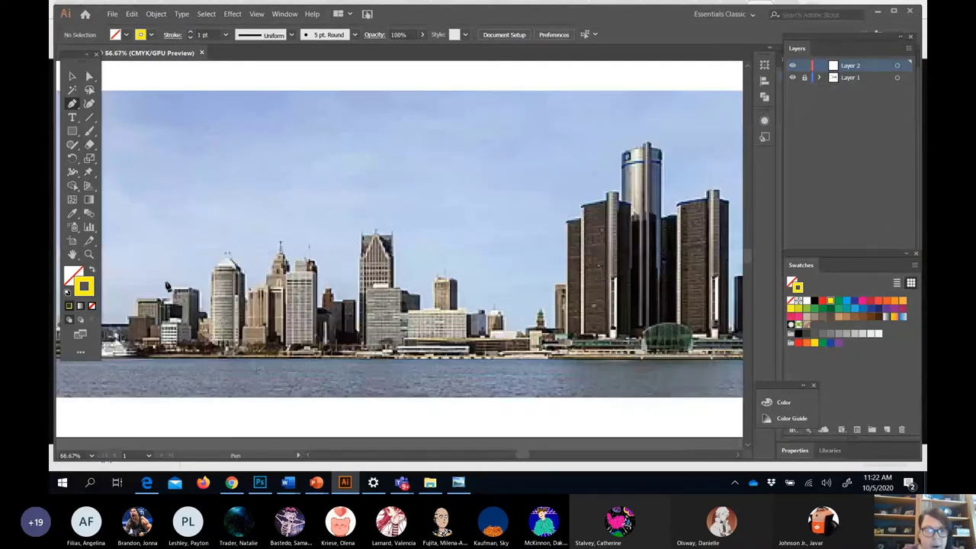
scroll(167, 286, "left", 3)
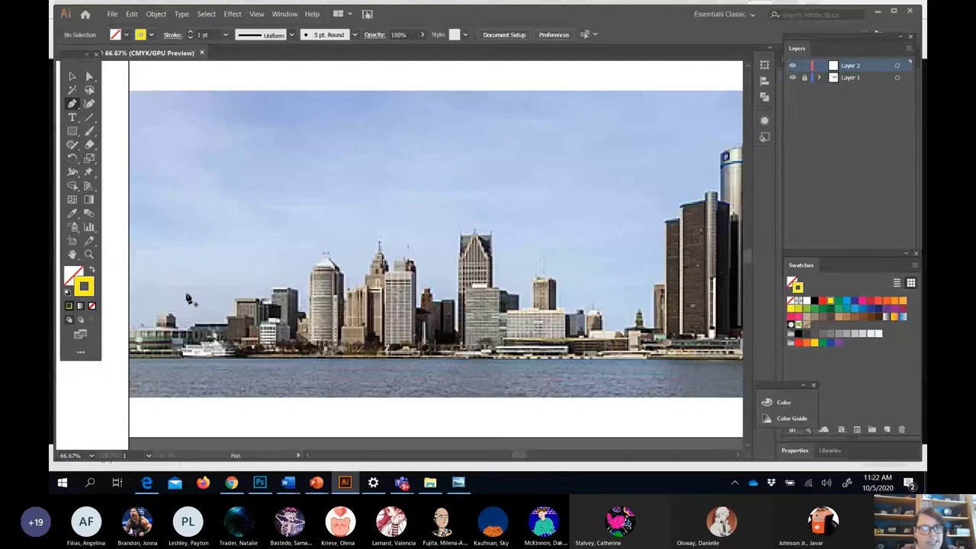
scroll(189, 299, "up", 1)
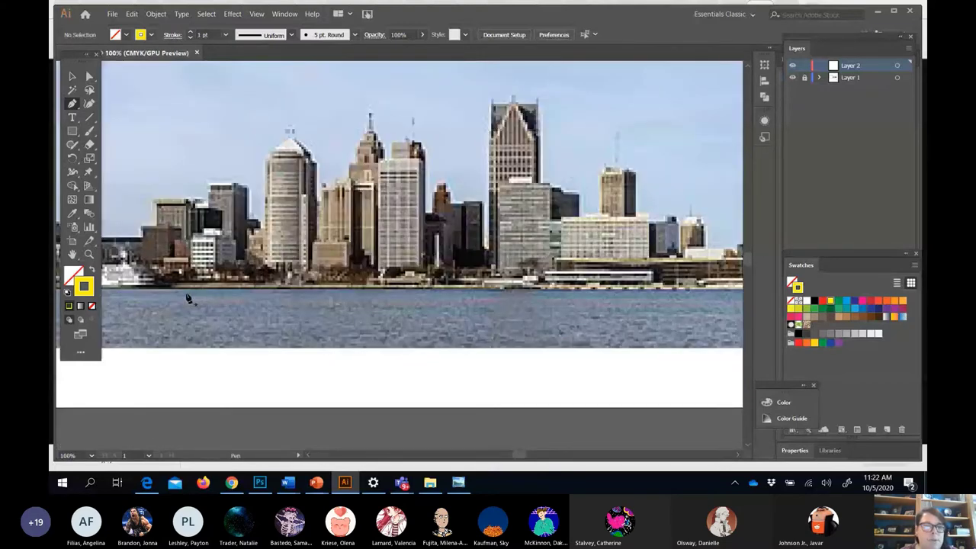
scroll(189, 298, "left", 3)
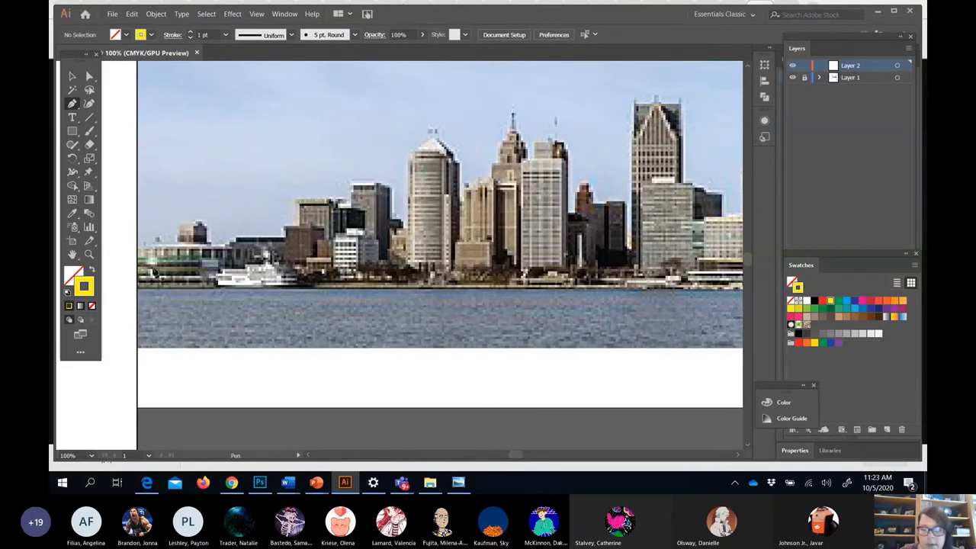
key("ctrl+minus")
key("ctrl+minus")
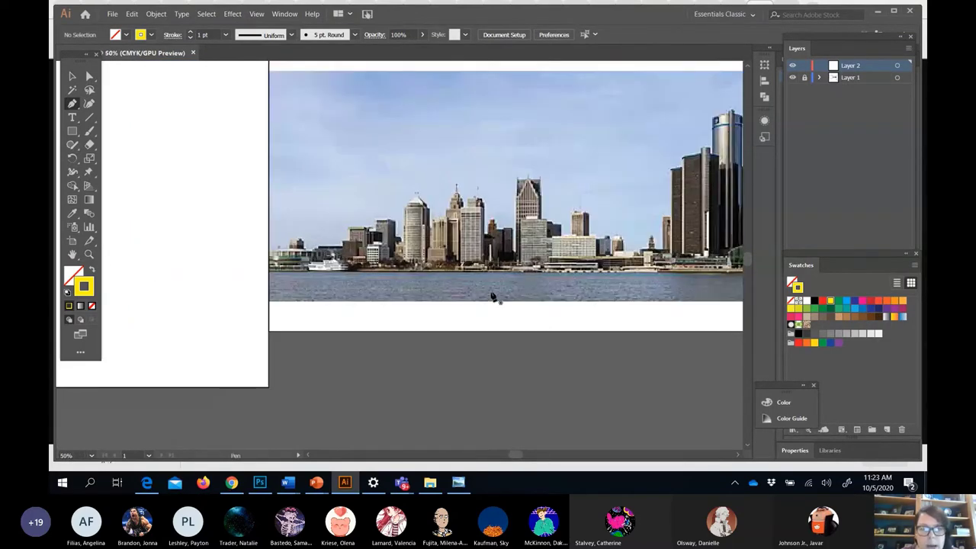
scroll(491, 297, "right", 4)
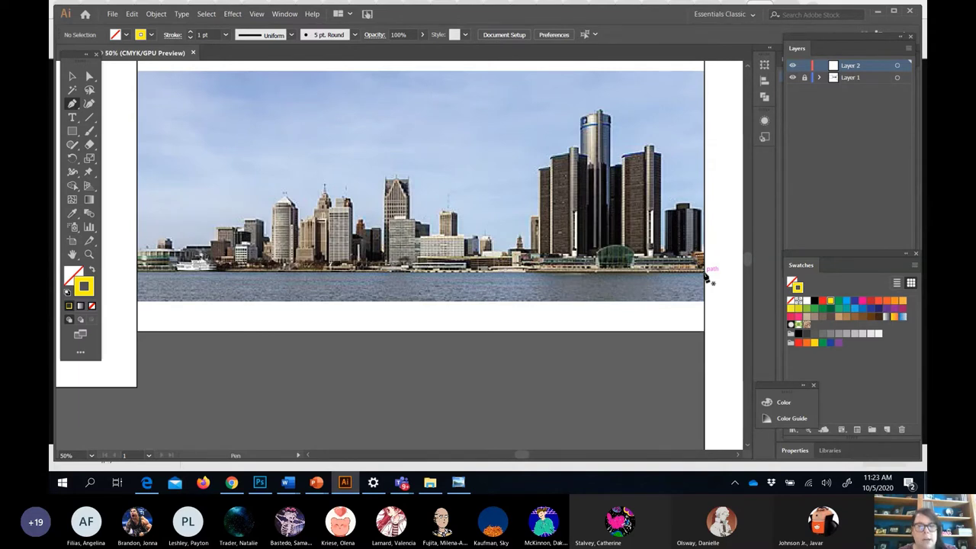
left_click(705, 273)
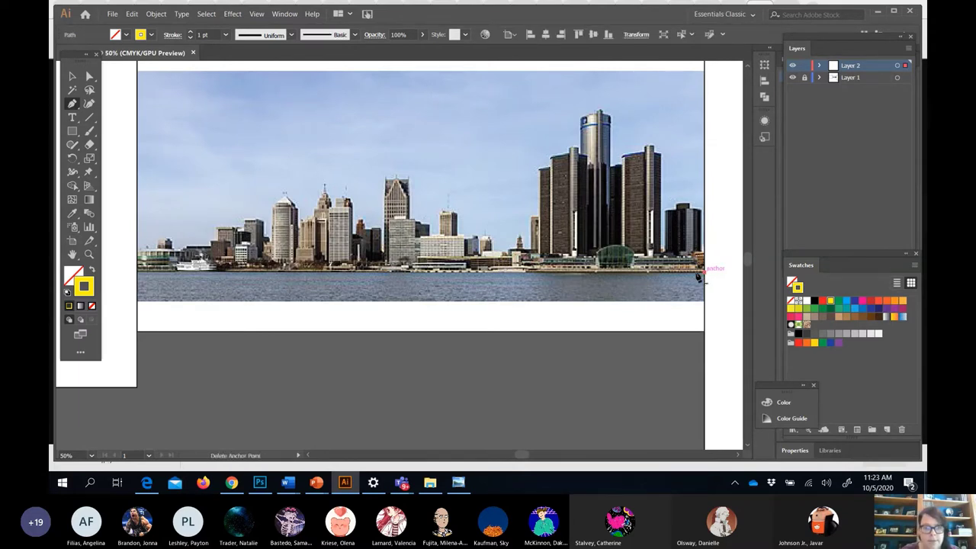
left_click(139, 274)
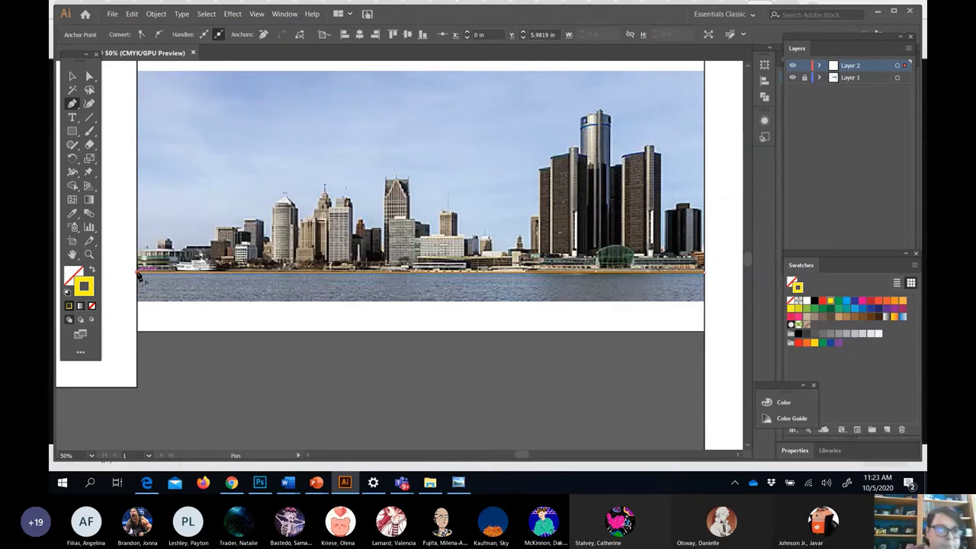
Continue the path up from the waterline's left end over the low riverside buildings and white ship to the small white building.
left_click_drag(140, 277, 258, 244)
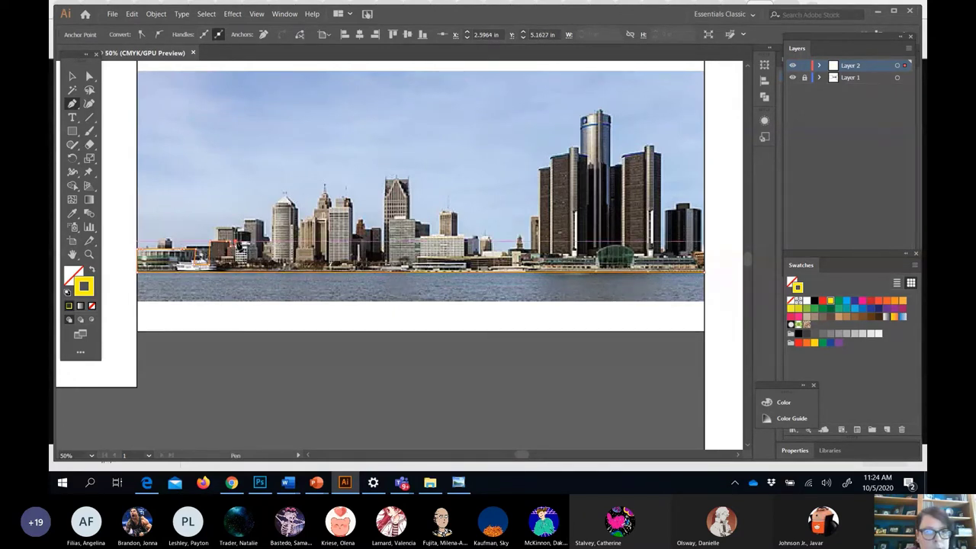
right_click(248, 244)
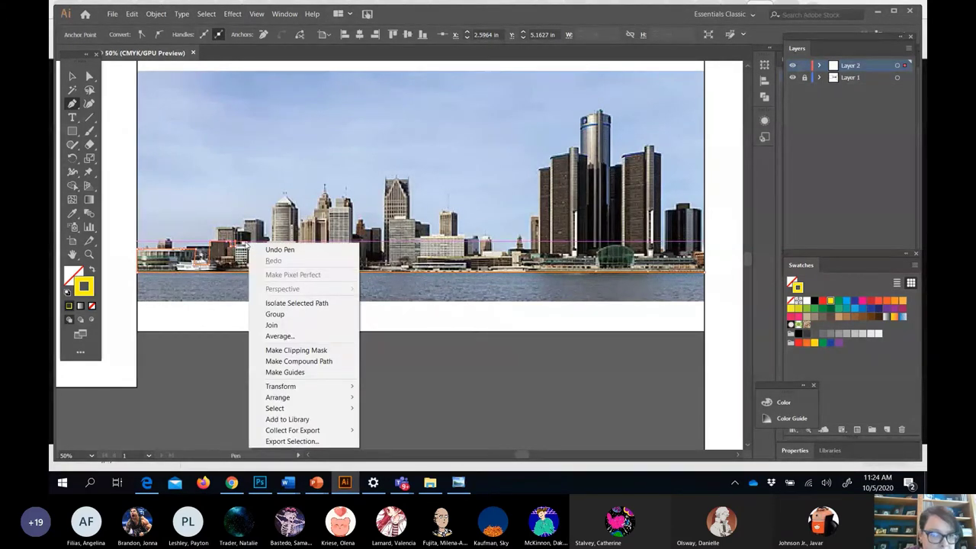
key("Escape")
left_click_drag(248, 244, 260, 268)
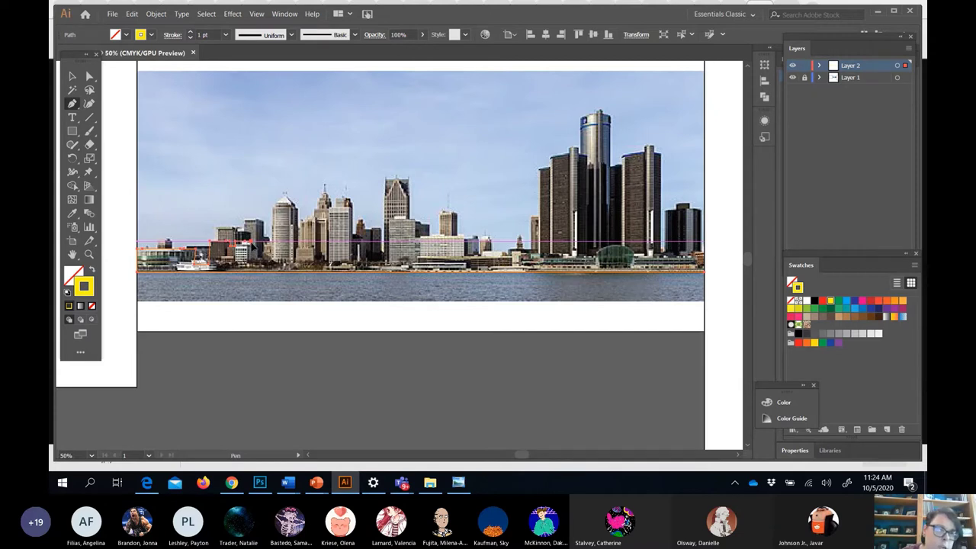
Continue the Pen path down the small white building's right side and along the low trees and buildings to the light-coloured high-rise's base.
left_click(257, 244)
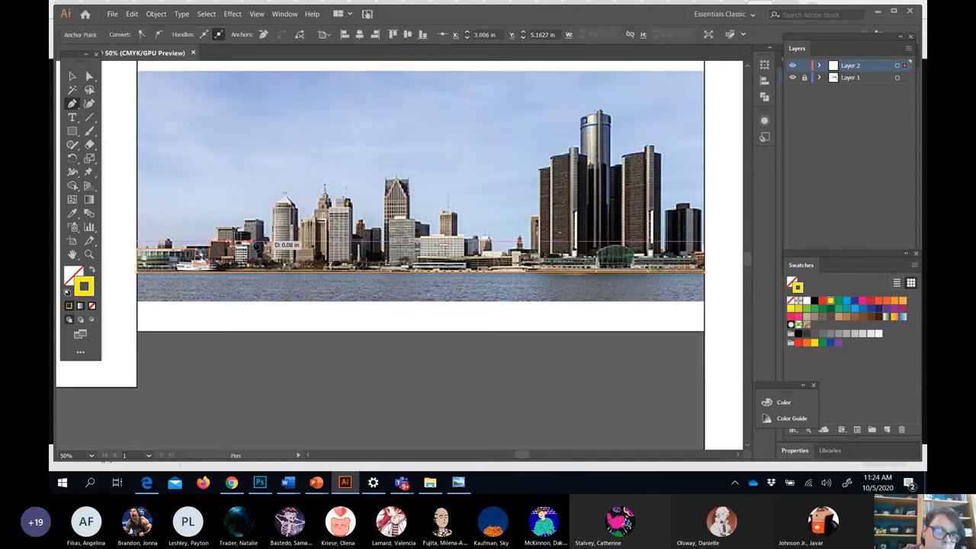
left_click(260, 249)
left_click(262, 253)
mouse_move(259, 268)
left_mouse_down()
mouse_move(347, 260)
mouse_move(268, 265)
left_mouse_up()
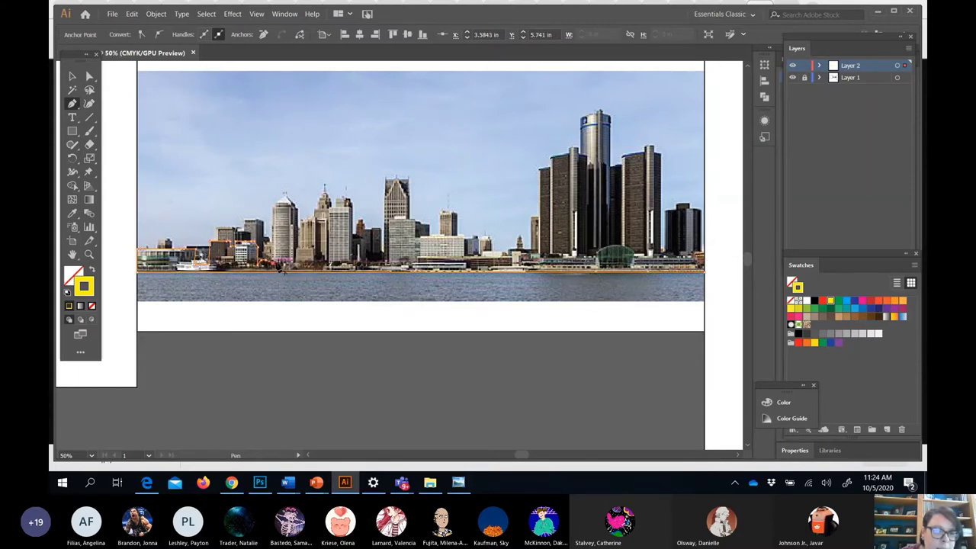
left_click_drag(296, 268, 328, 247)
left_click(321, 268)
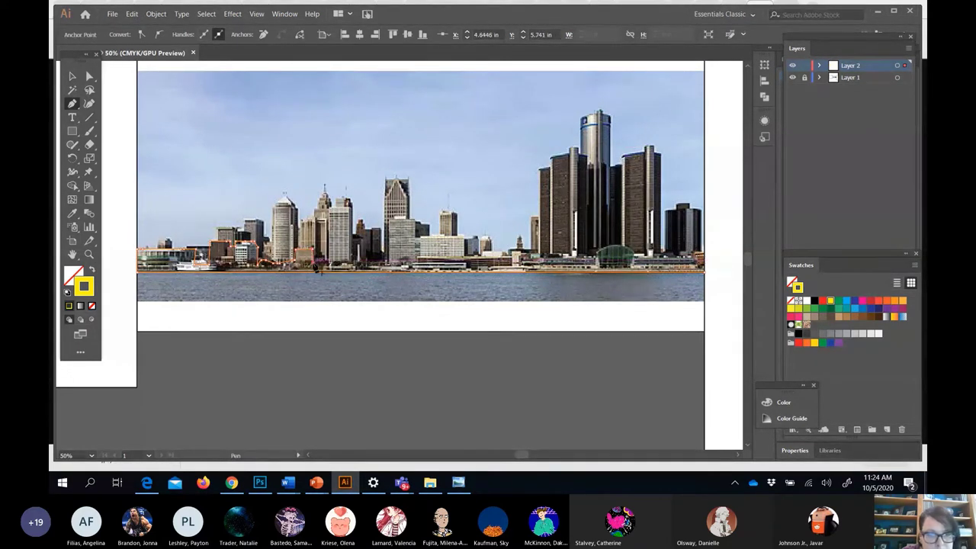
right_click(324, 264)
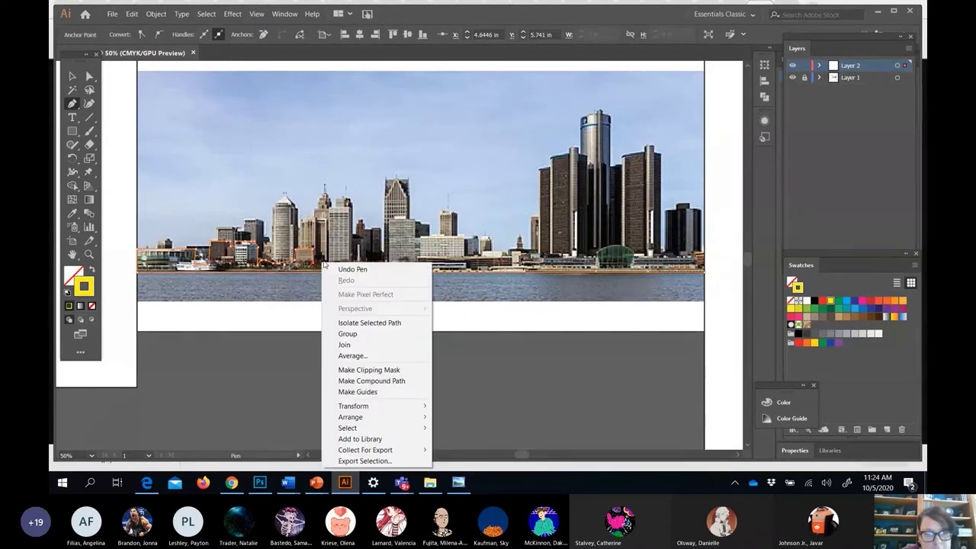
left_click(317, 266)
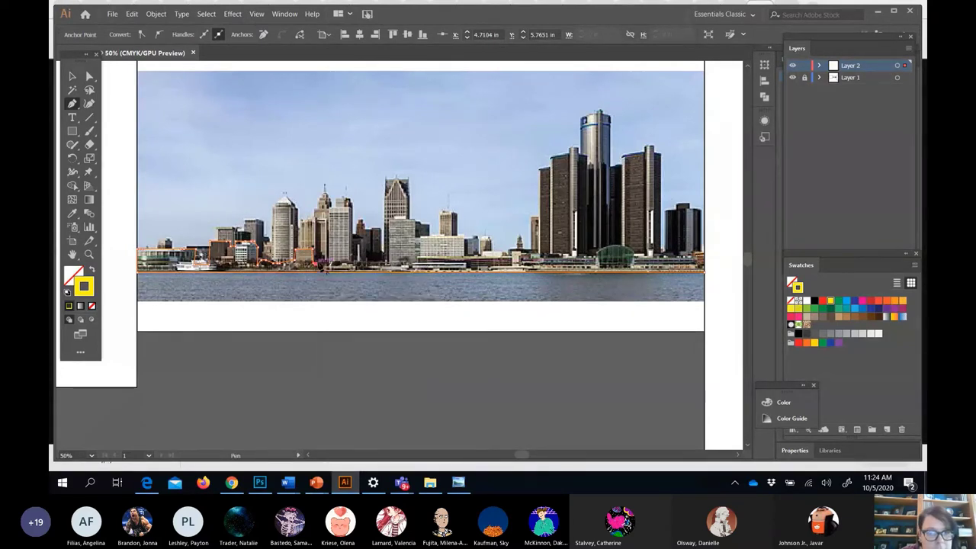
left_click_drag(320, 268, 326, 270)
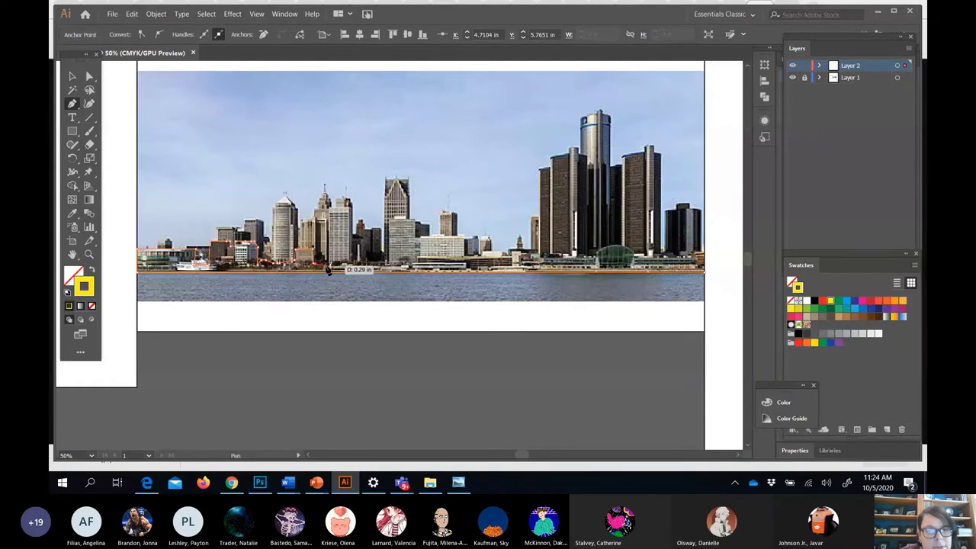
left_click(324, 267)
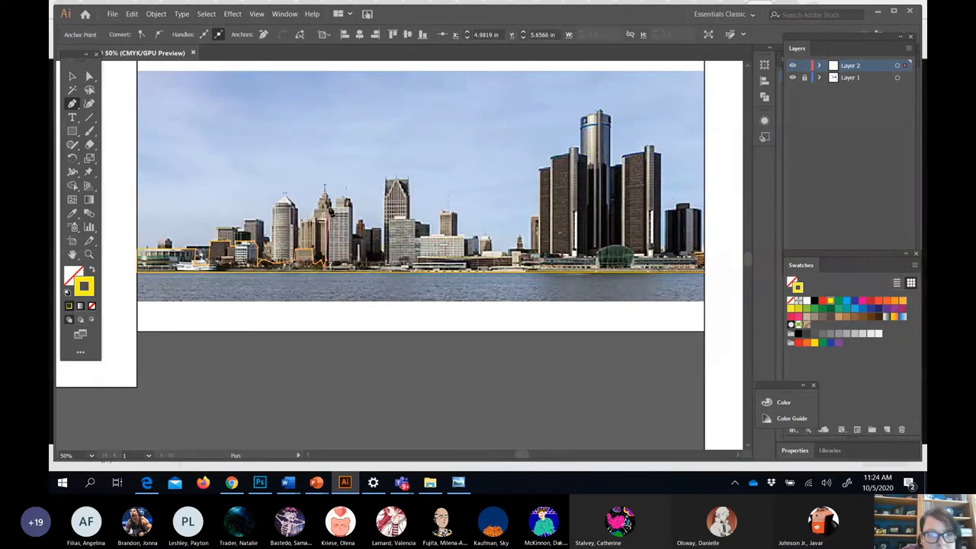
Trace the light-coloured high-rise up its left side, over its stepped roof and down, continuing along the ground to the next grey building.
left_click(338, 207)
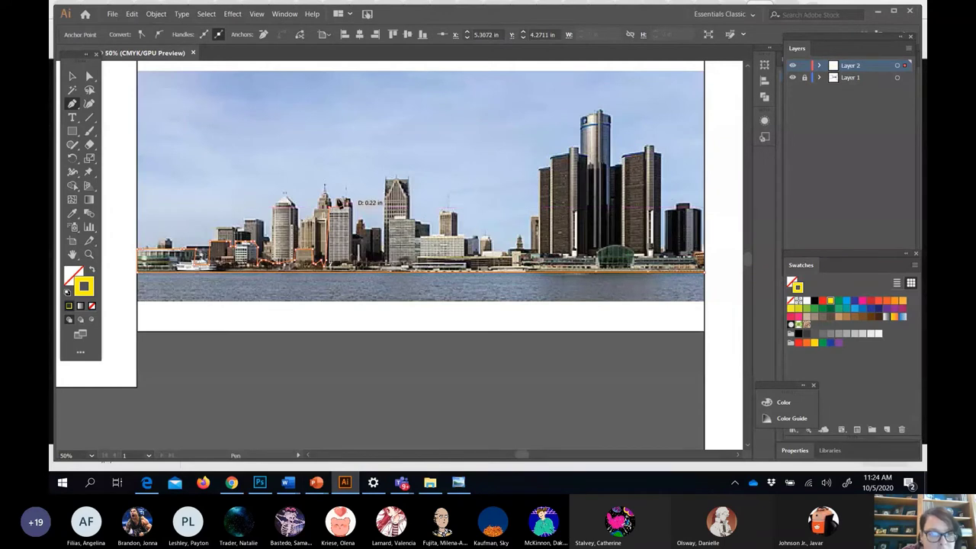
left_click(343, 203)
left_click(344, 206)
left_click(351, 210)
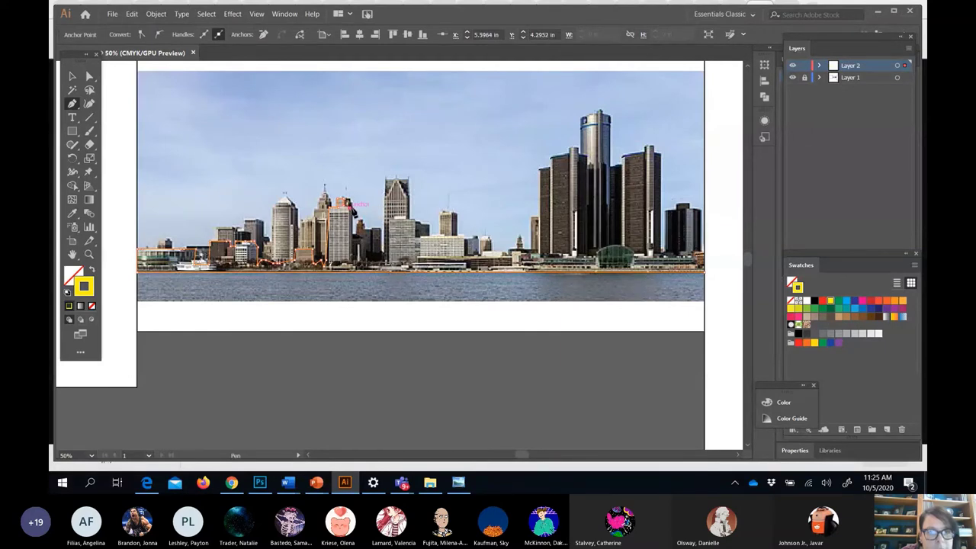
left_click(355, 213)
left_click(356, 263)
left_click(381, 265)
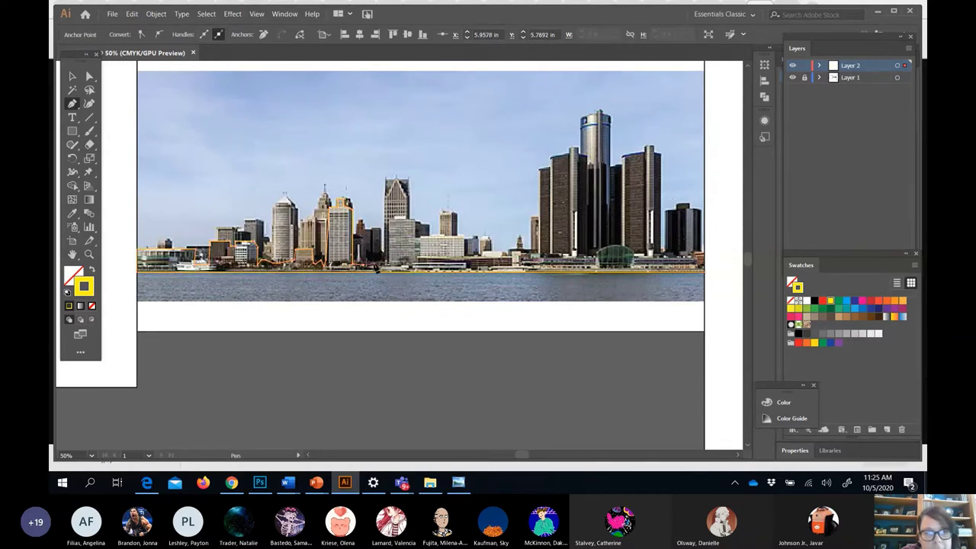
Outline the mid-height grey building in front of the pointed tower, across its notched roof and back down to the shore.
left_click(387, 264)
left_click(392, 221)
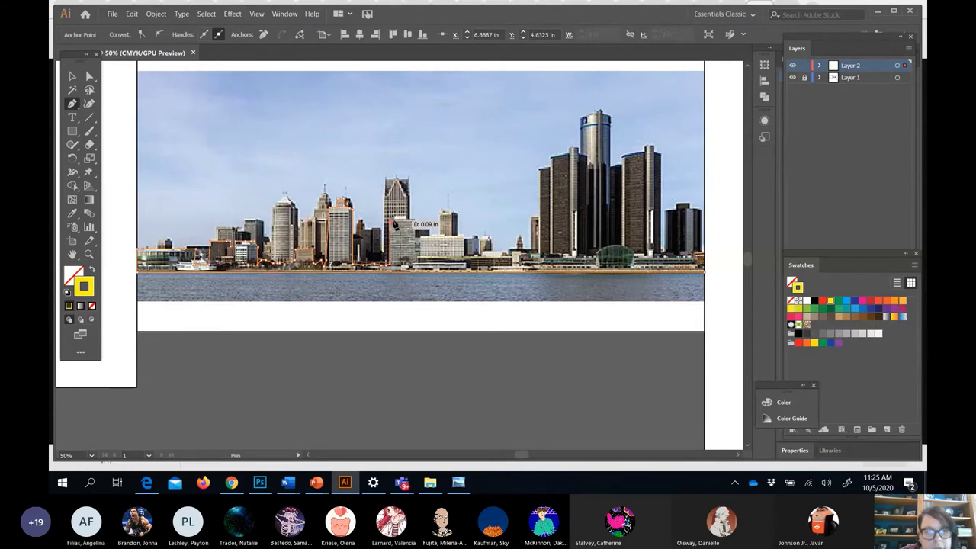
left_click(392, 219)
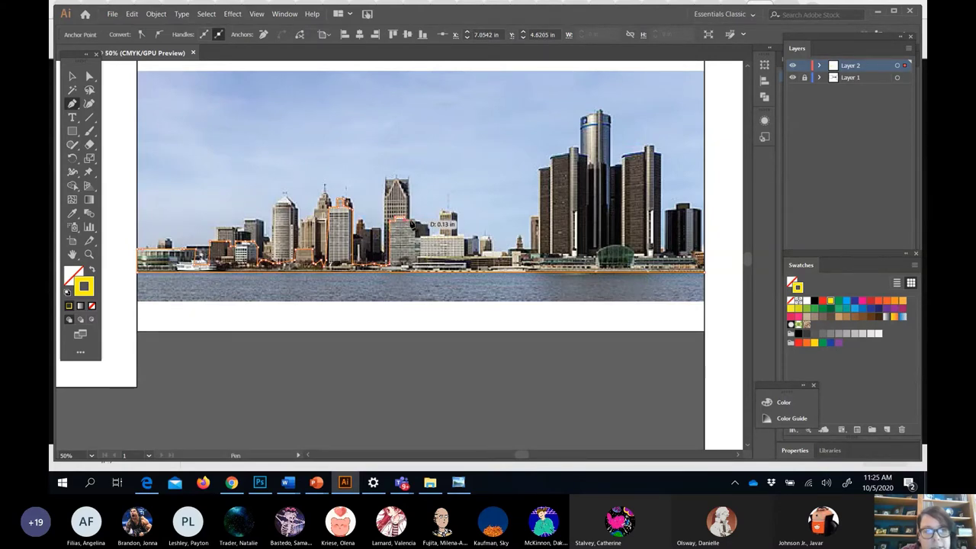
right_click(414, 223)
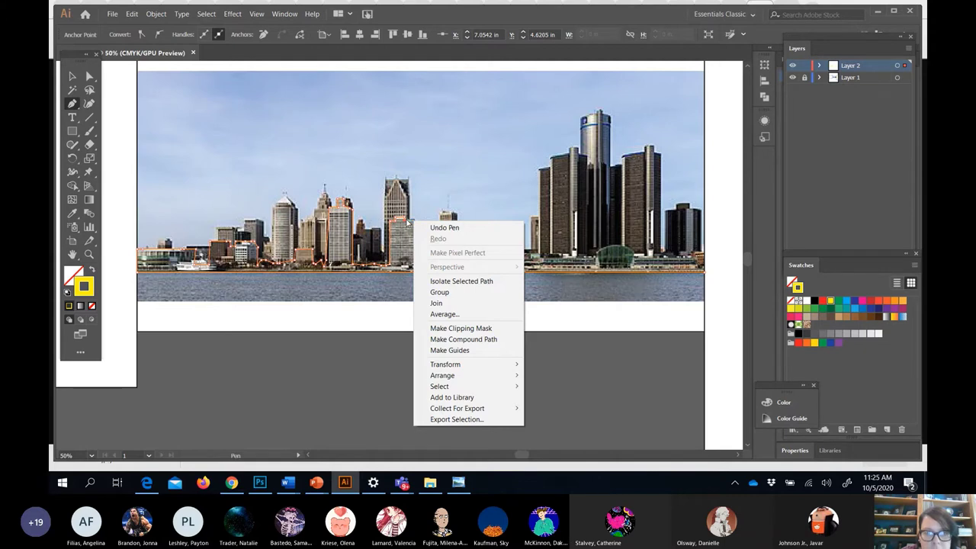
left_click(426, 225)
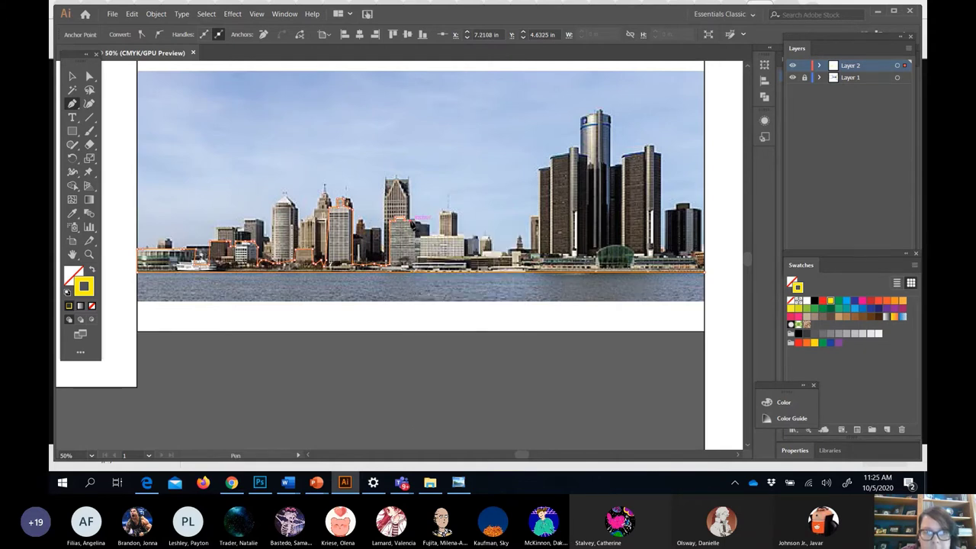
left_click(422, 219)
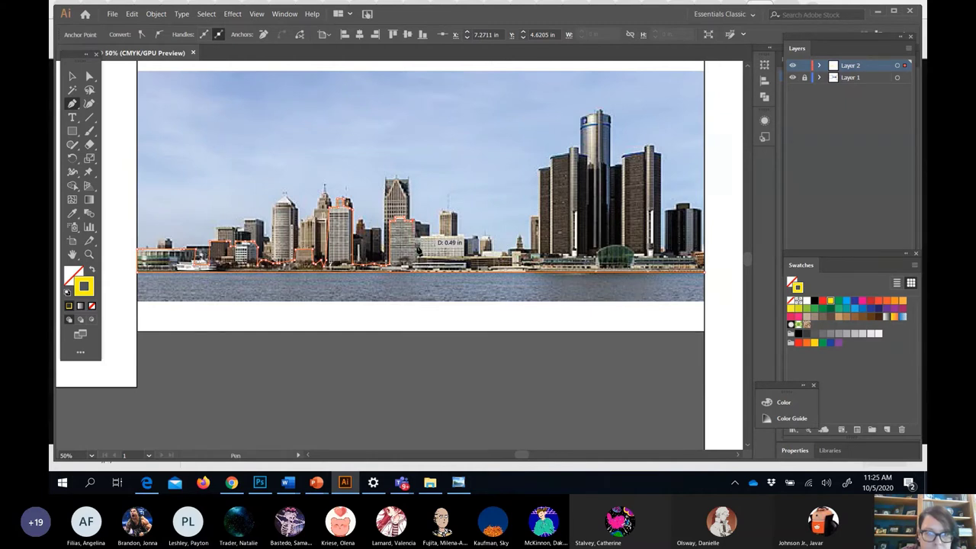
left_click(419, 267)
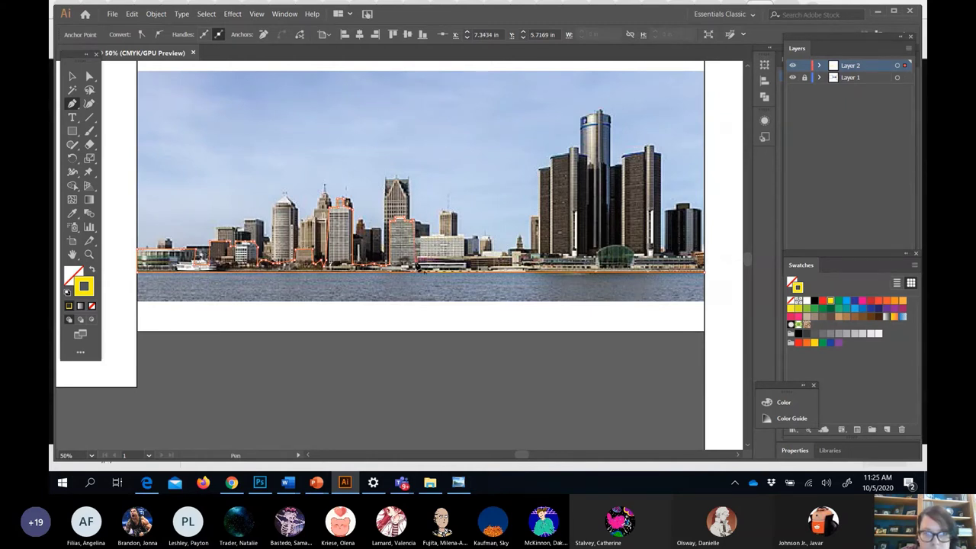
Continue the path over the low riverside structures below the wide white building to the left base of the green glass dome.
left_click(422, 264)
left_click(421, 262)
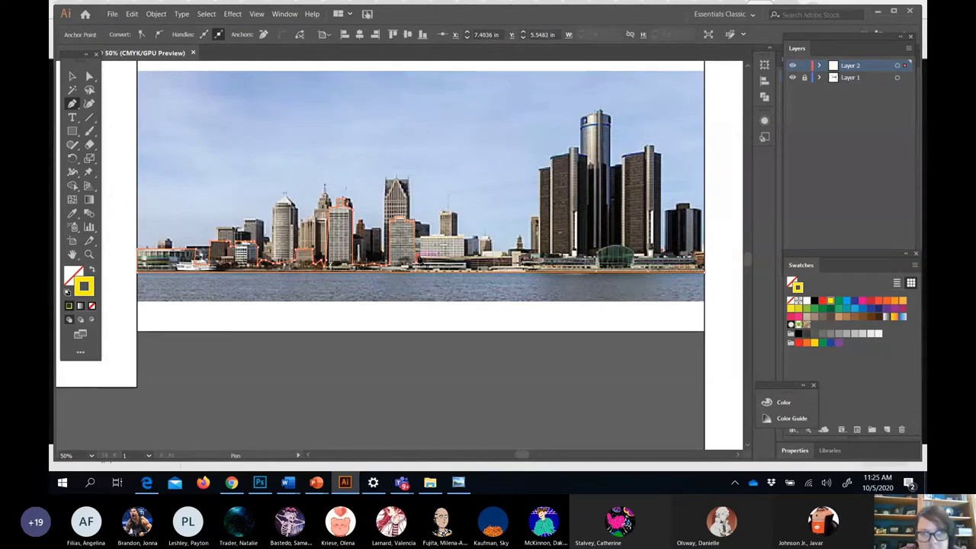
left_click_drag(429, 261, 442, 243)
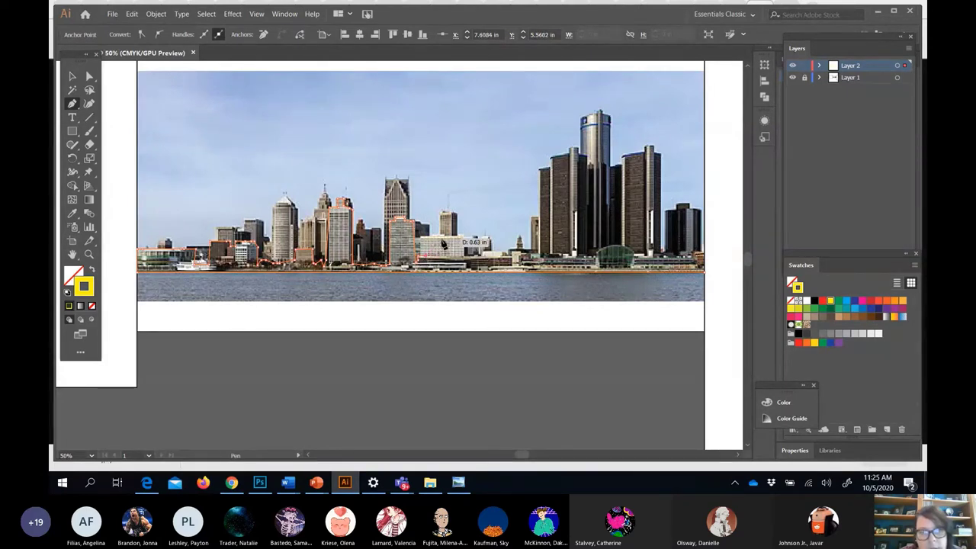
left_click(493, 261)
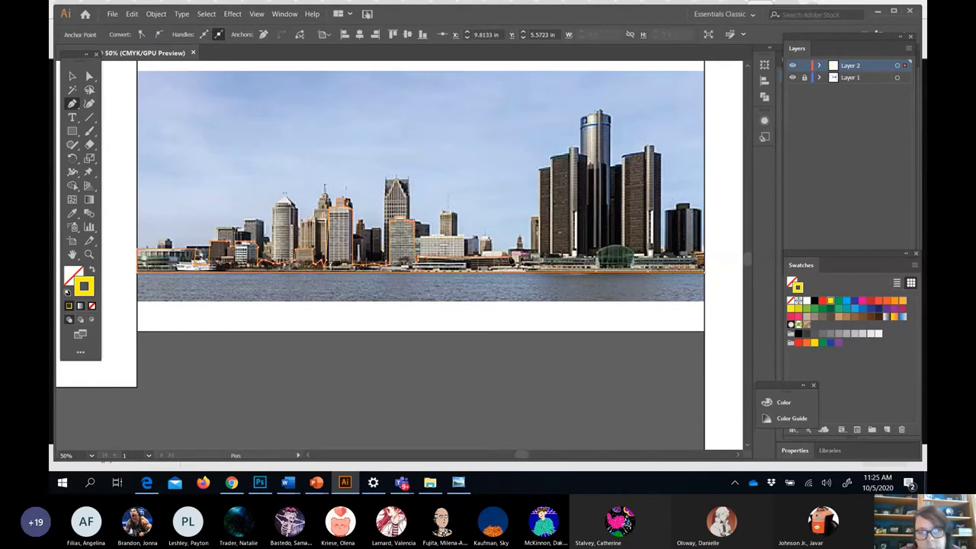
right_click(525, 258)
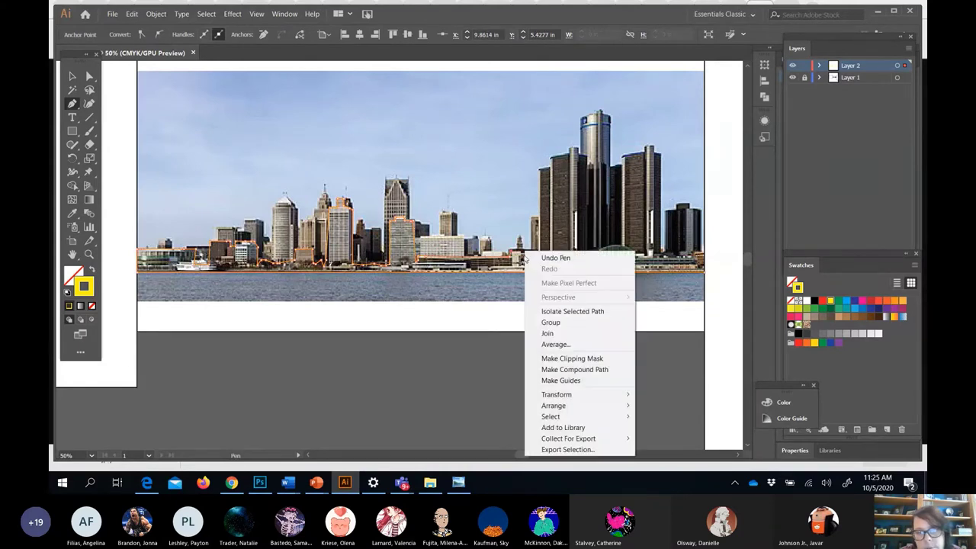
left_click_drag(523, 262, 582, 263)
left_click(597, 261)
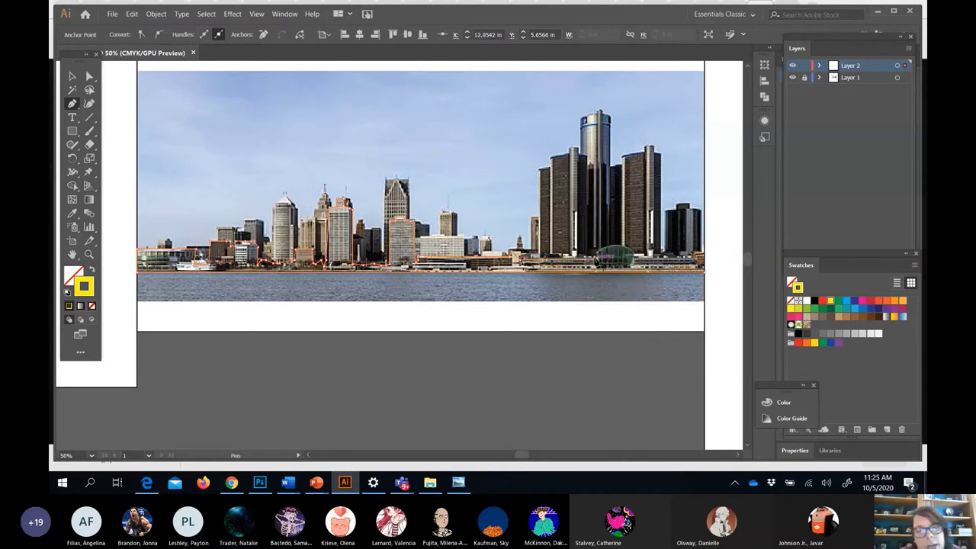
Trace the green glass dome with a curved segment arching from its left side to its right side.
right_click(596, 257)
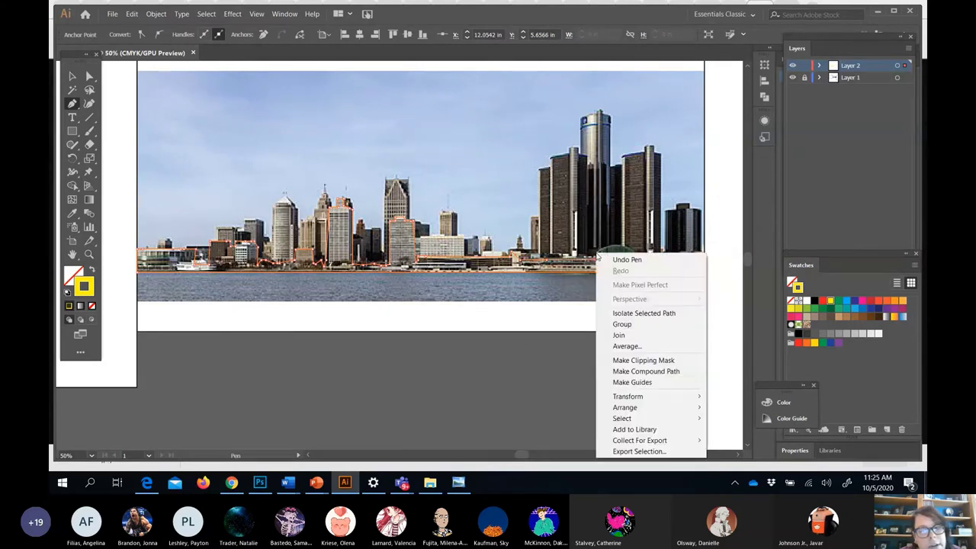
left_click(599, 250)
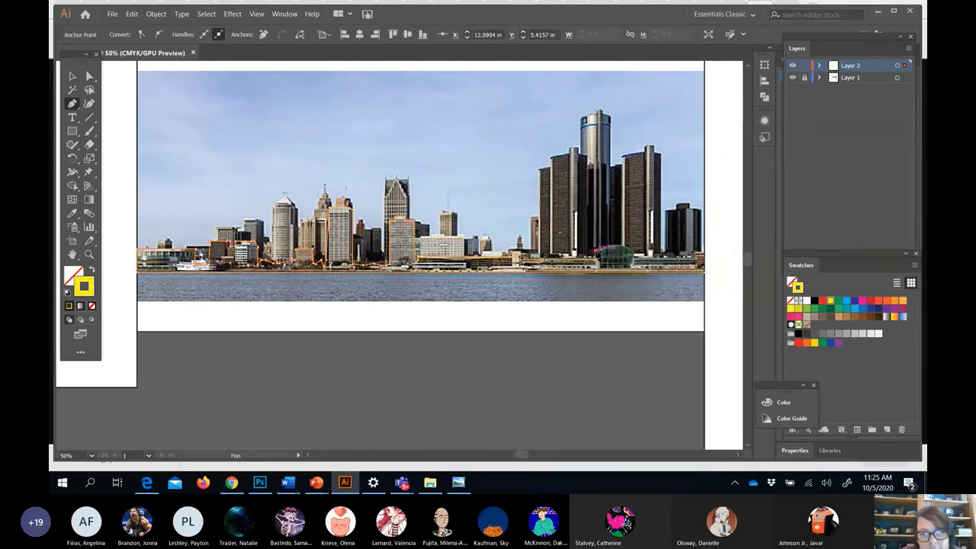
left_click_drag(598, 250, 647, 257)
key("Escape")
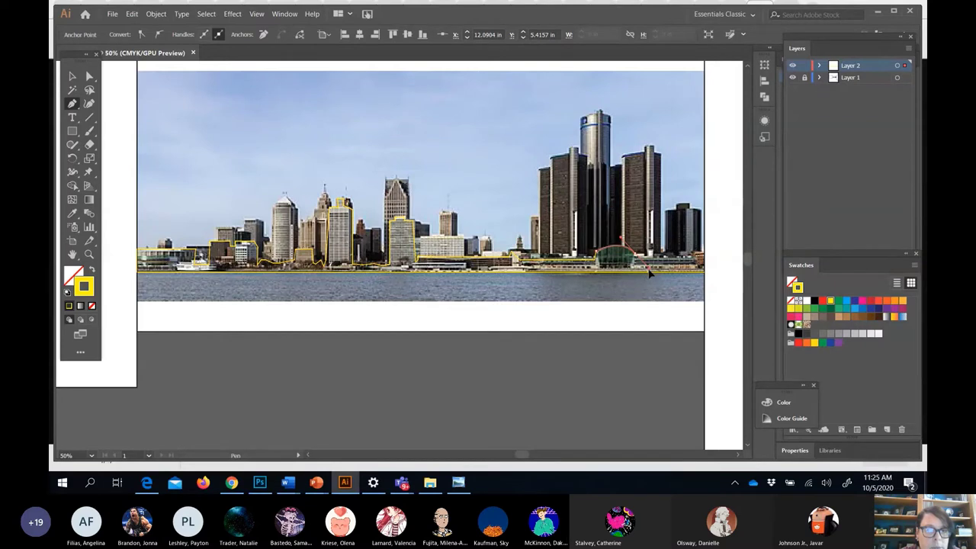
left_click_drag(650, 274, 660, 248)
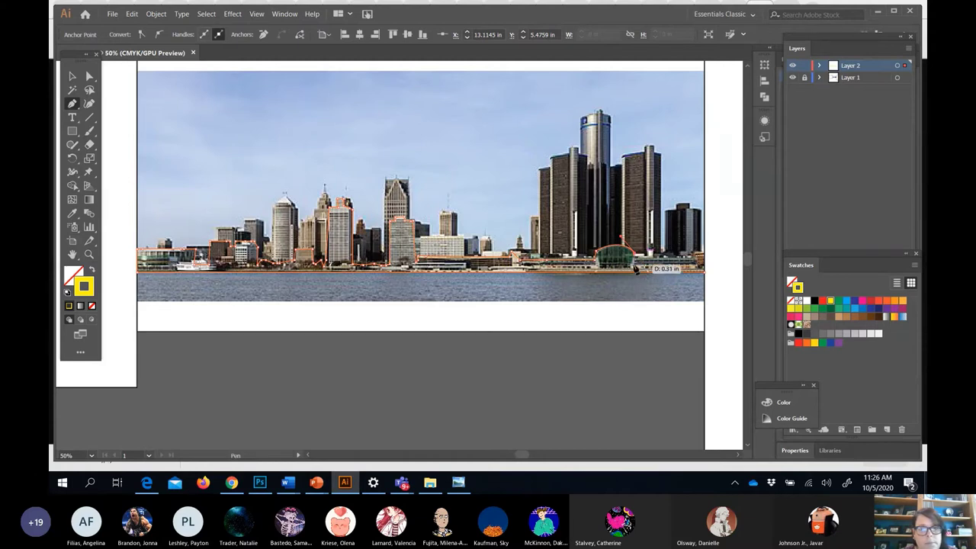
Extend the path along the low shoreline buildings to the artboard's right edge and close it at the waterline starting point.
left_click_drag(635, 263, 694, 254)
right_click(694, 254)
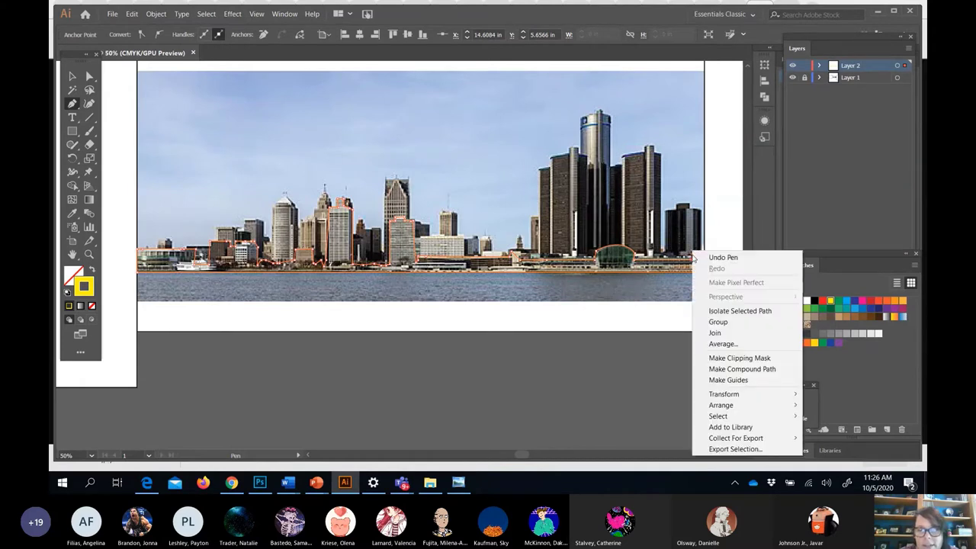
key("Escape")
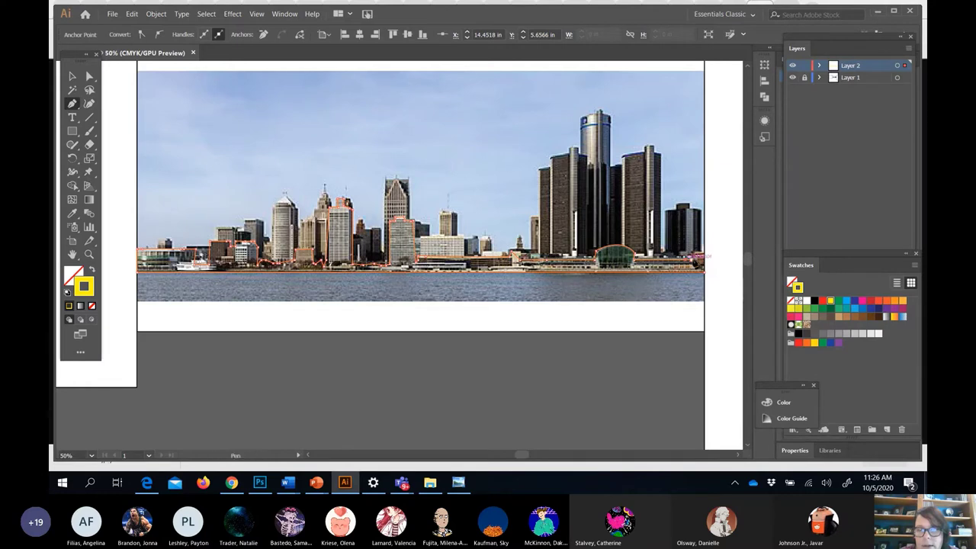
left_click_drag(699, 257, 706, 271)
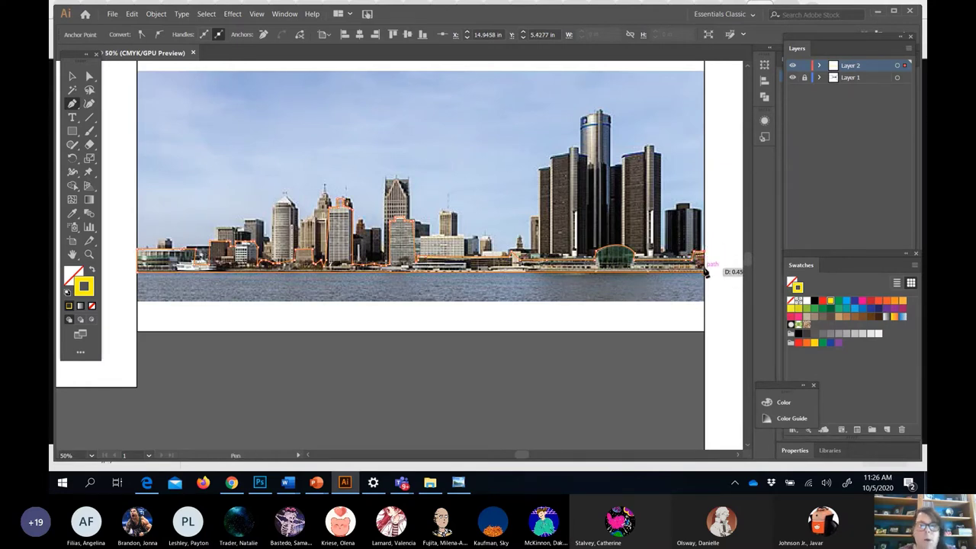
left_click_drag(706, 271, 708, 279)
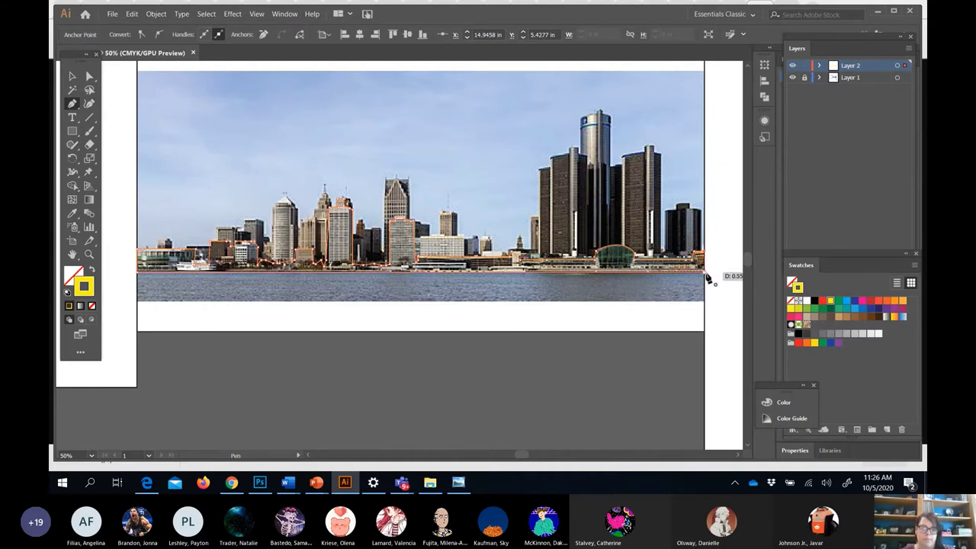
left_click_drag(707, 278, 707, 276)
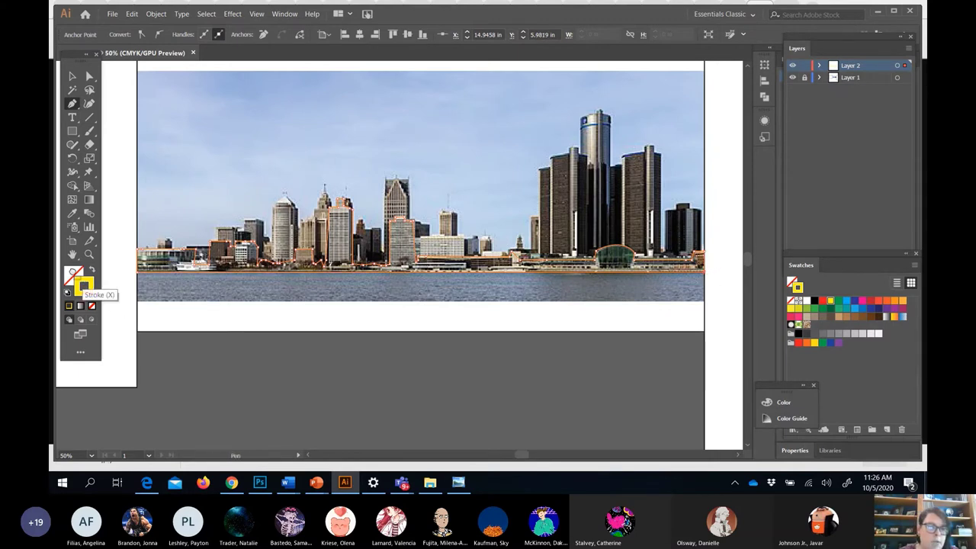
Fill the closed skyline shape with the same yellow as its stroke and deselect it.
left_click(91, 270)
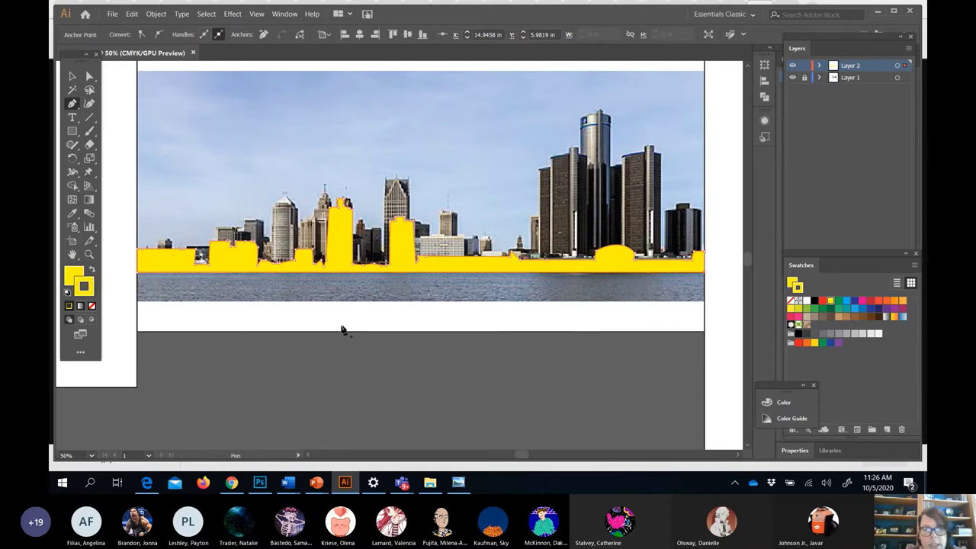
left_click(90, 76)
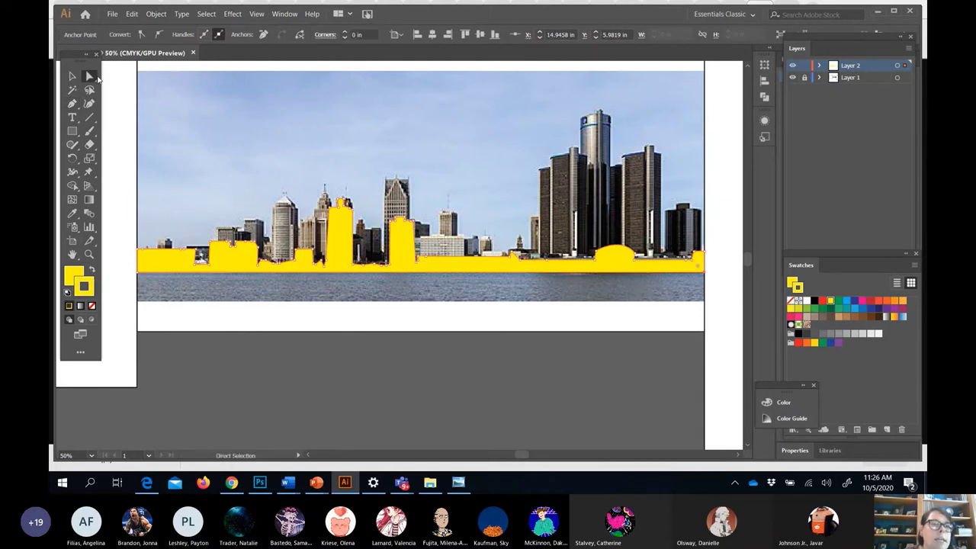
left_click_drag(352, 210, 336, 209)
left_click(330, 159)
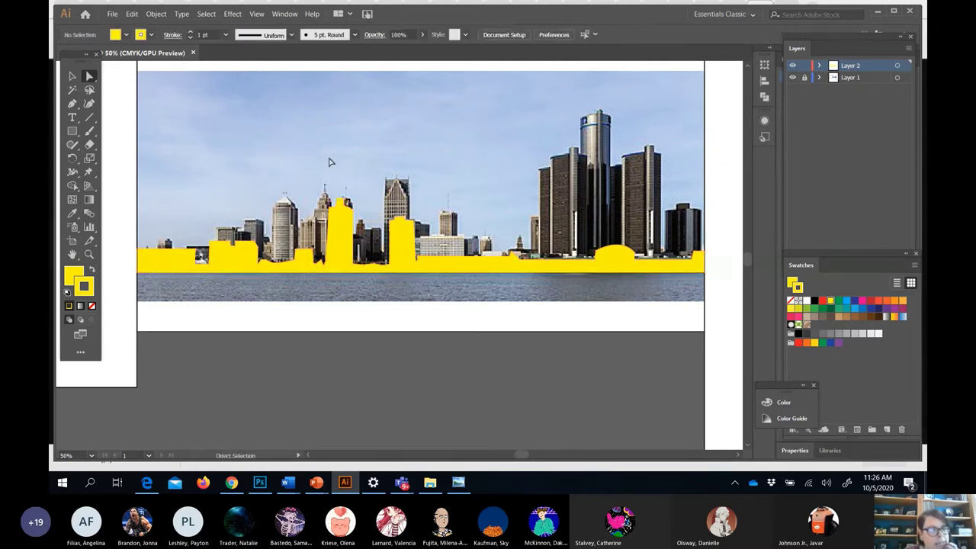
Draw a short vertical line segment as an antenna on top of the tallest yellow tower.
left_click(89, 117)
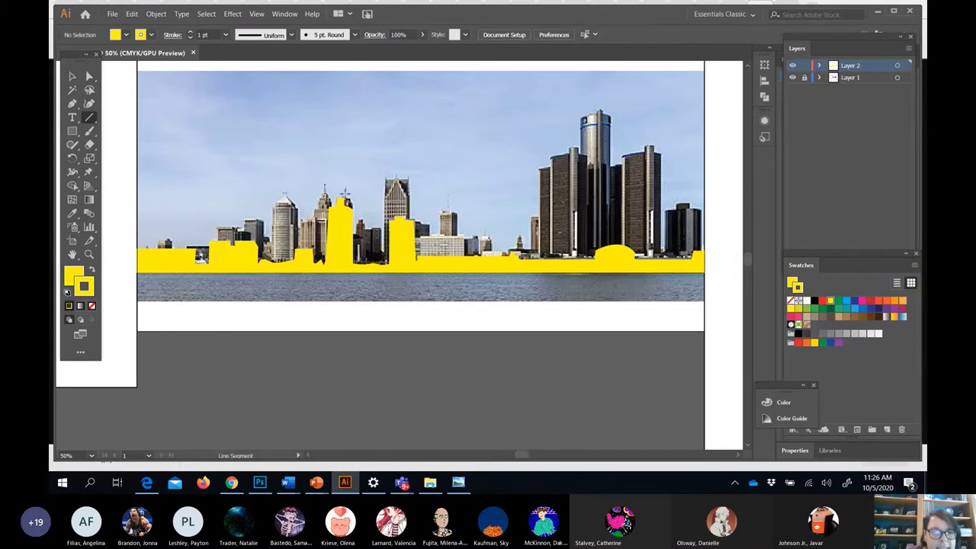
left_click_drag(342, 196, 340, 182)
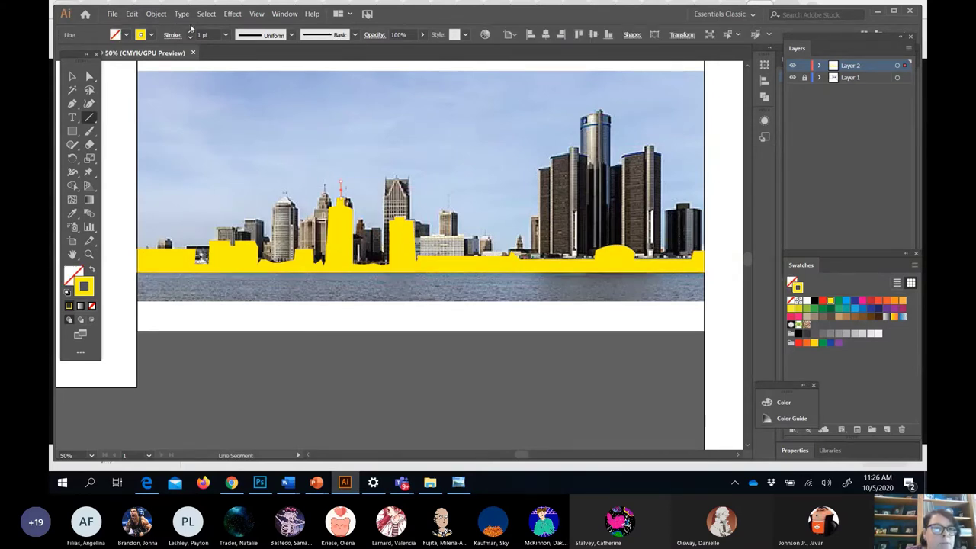
Set the tower antenna's stroke to 5 pt and draw a second short vertical antenna on the far-left yellow building.
left_click(190, 32)
left_click(190, 32)
left_click(72, 104)
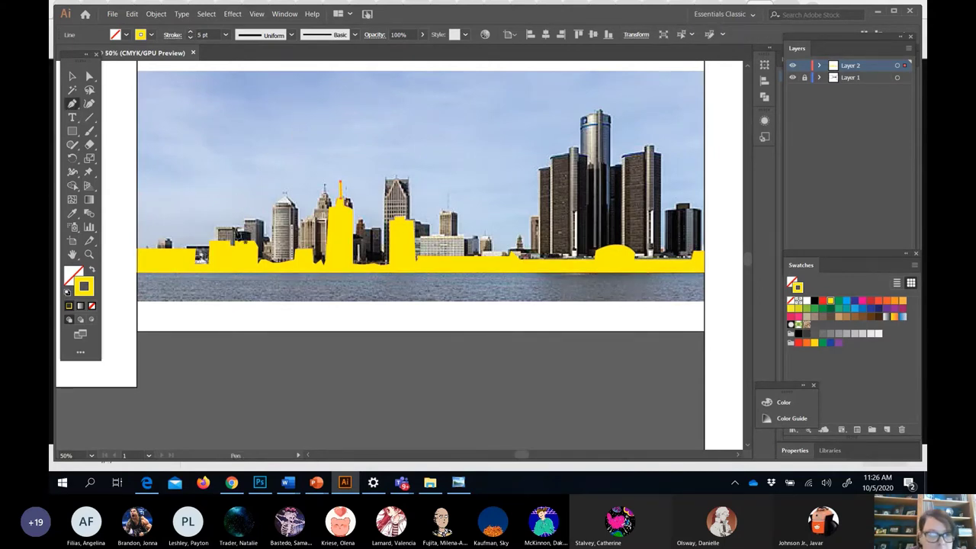
left_click(181, 253)
left_click(177, 233)
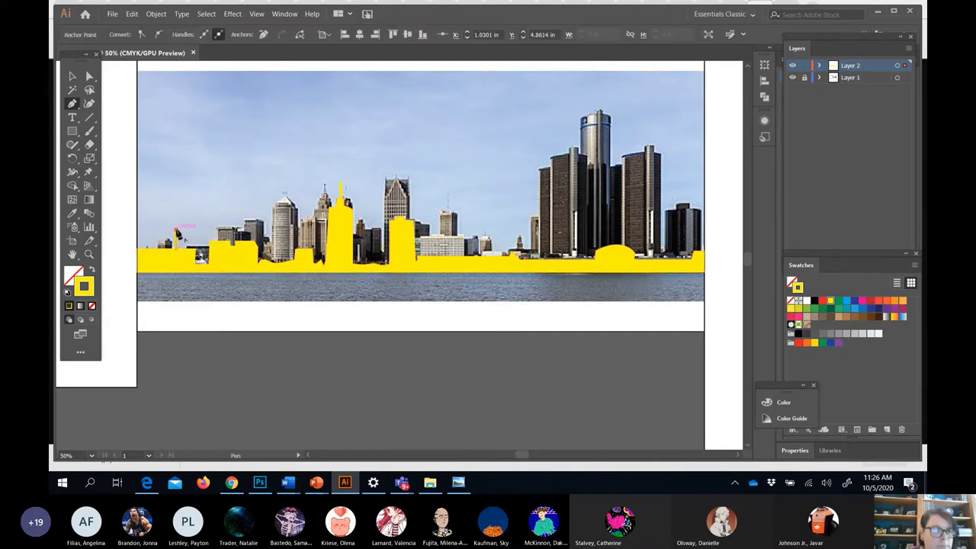
key("Escape")
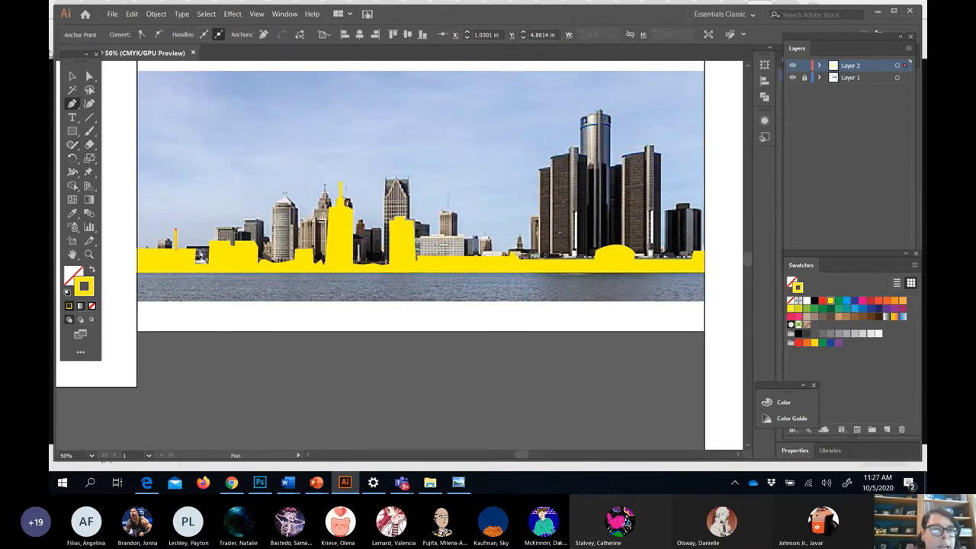
Remove the fill from the yellow skyline shape so only its outline remains, and deselect it.
left_click(72, 77)
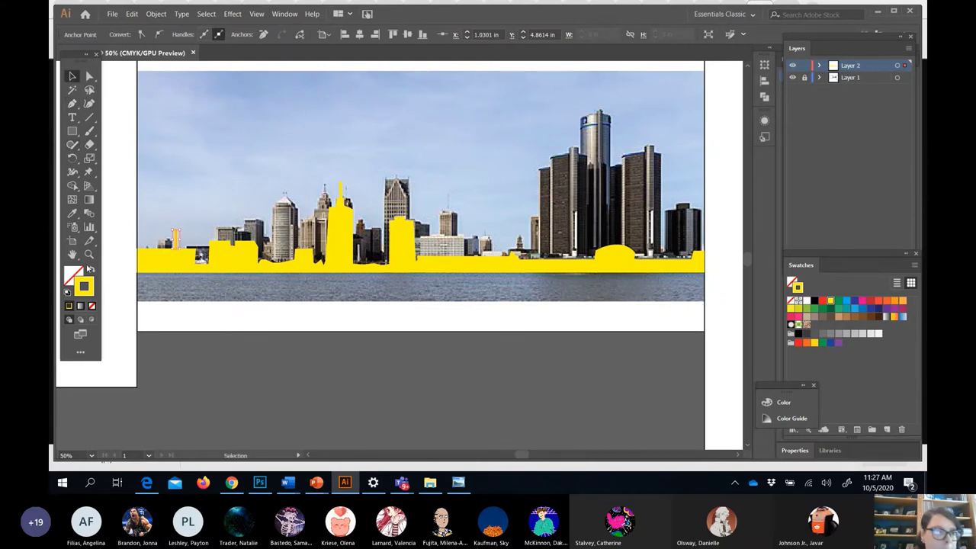
key("ctrl+a")
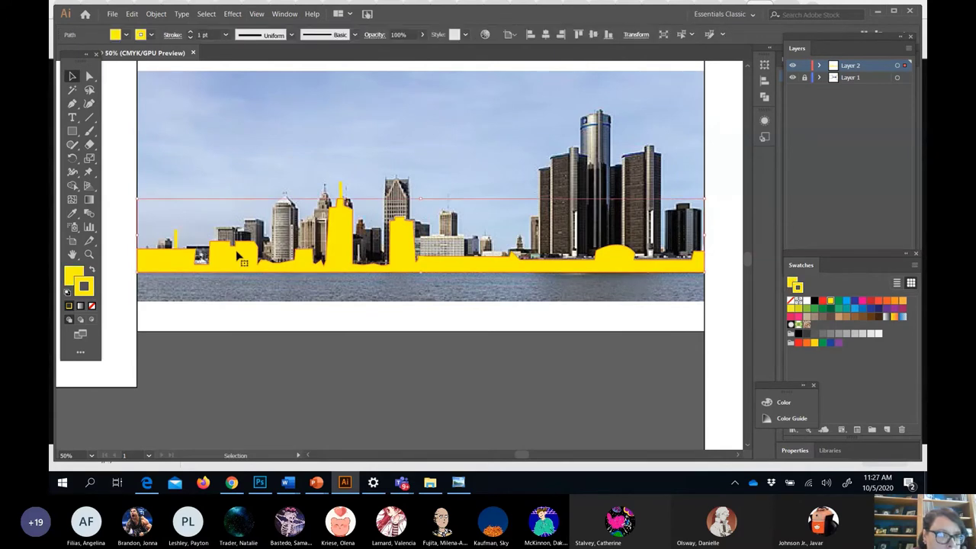
left_click(76, 276)
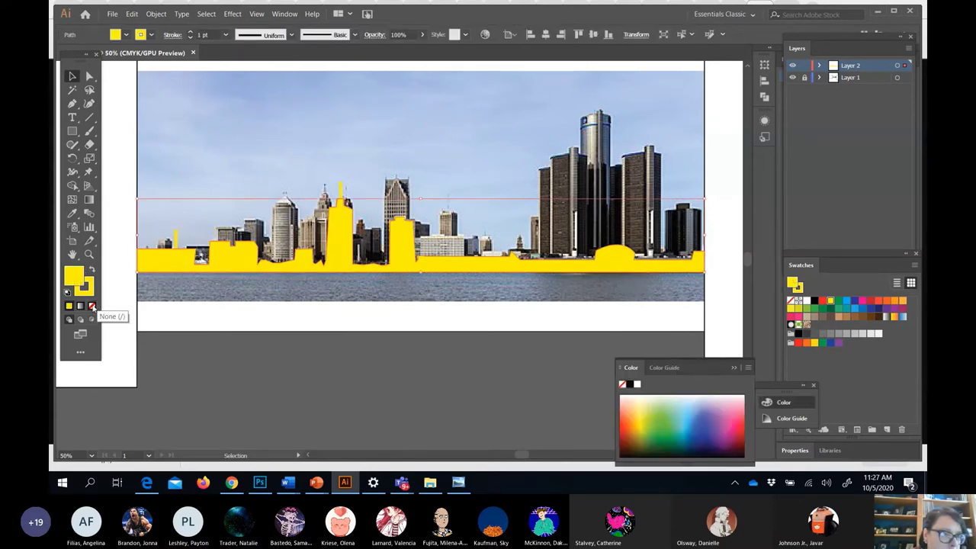
left_click(92, 306)
left_click(252, 299)
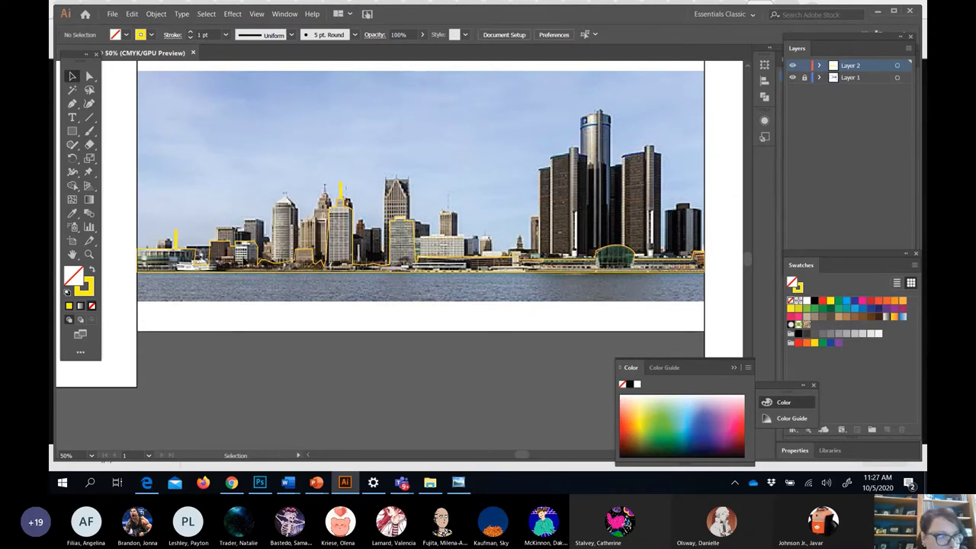
Draw a small unfilled yellow square as a window near the top of the far-left building, and deselect it.
left_click(72, 130)
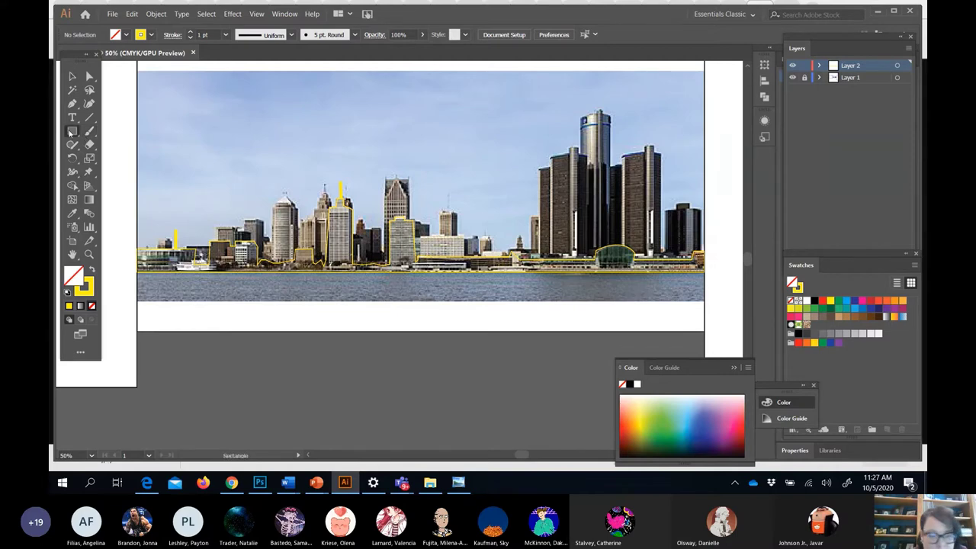
key("ctrl+1")
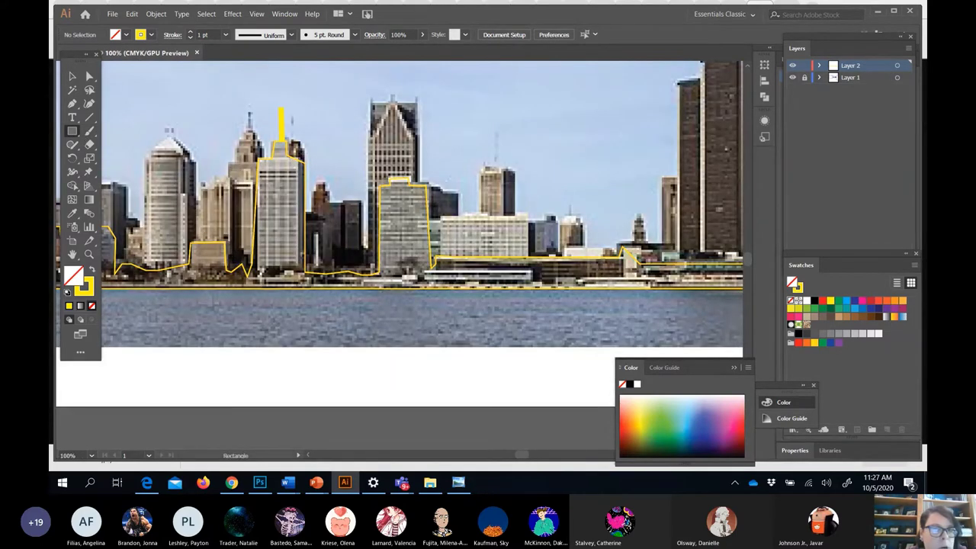
scroll(204, 211, "left", 8)
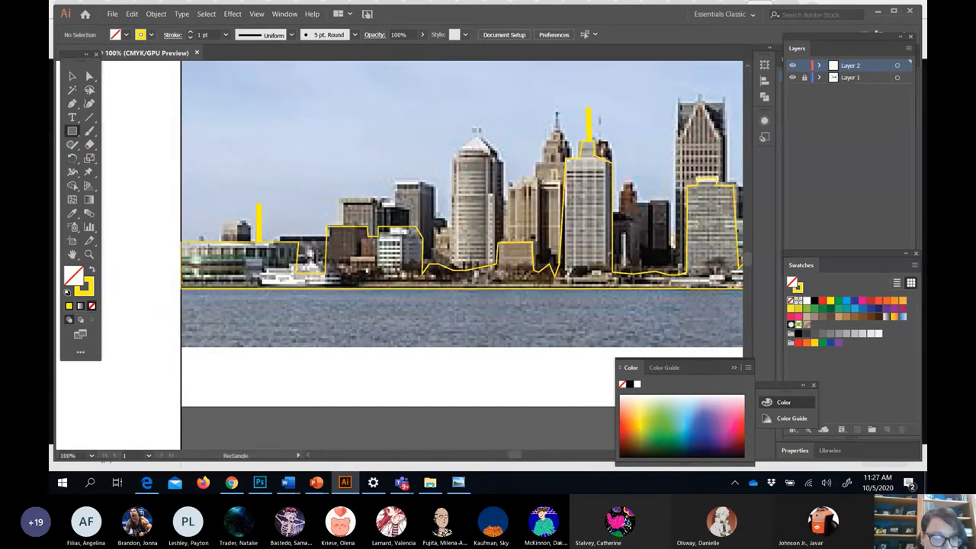
left_click(207, 249)
left_click(501, 249)
left_click_drag(246, 259, 251, 268)
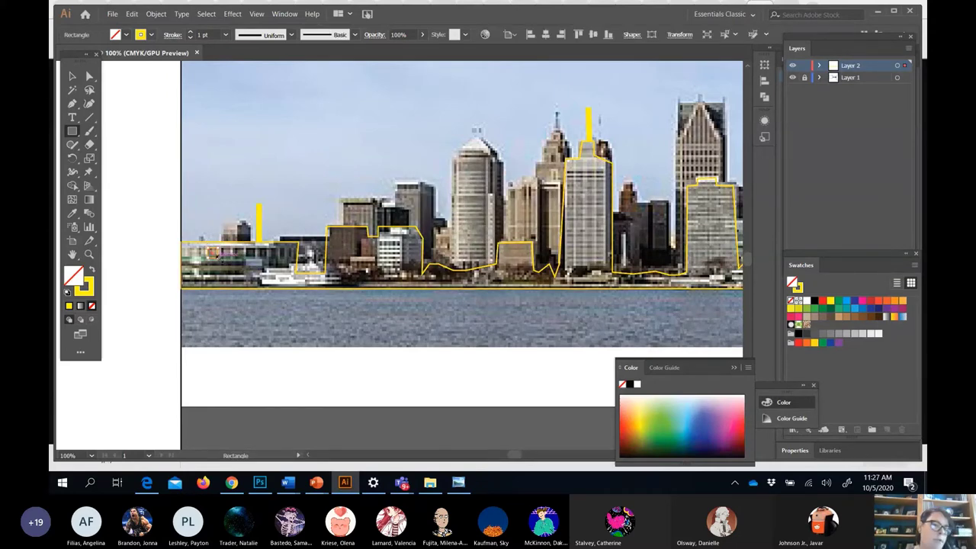
left_click(70, 76)
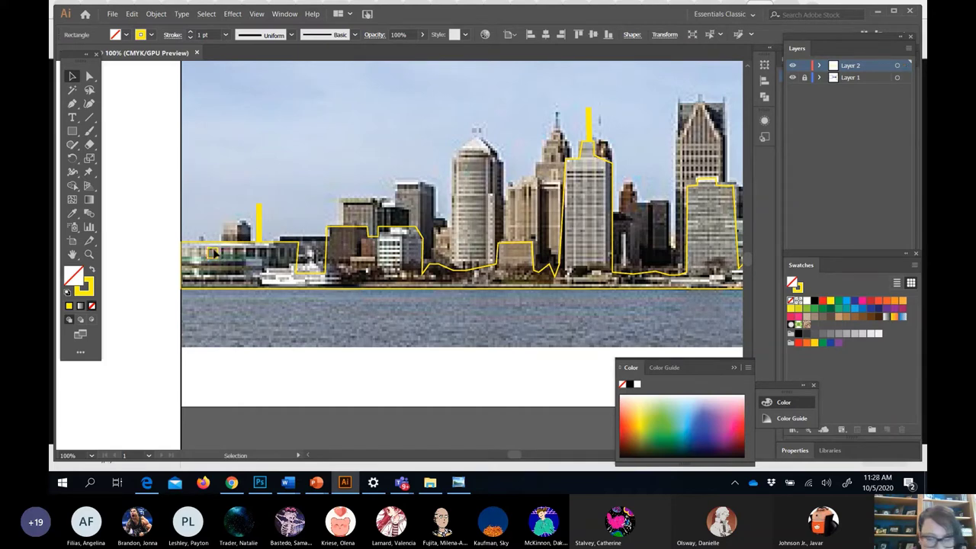
key("ctrl+shift+a")
Duplicate the square window sideways to form an evenly spaced row of four on the far-left building.
key("ctrl+plus")
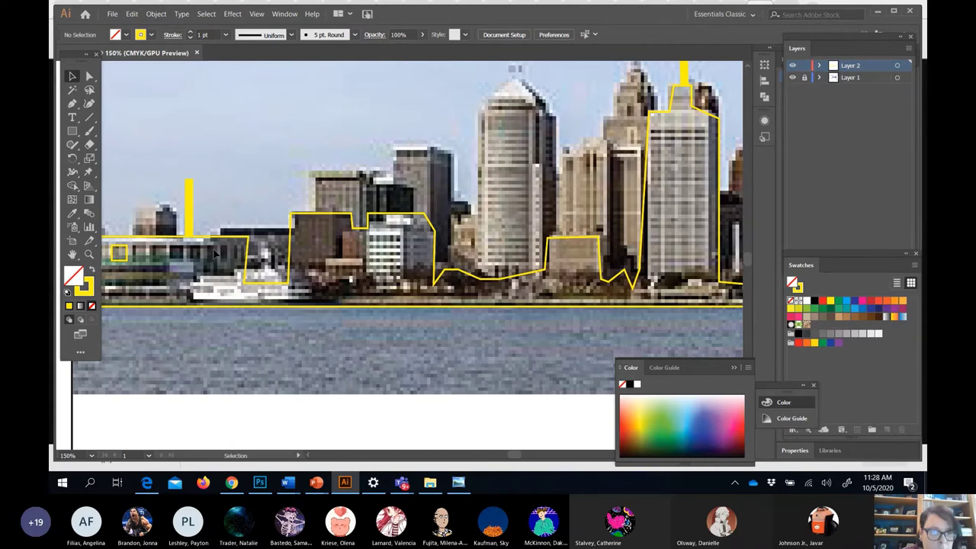
scroll(216, 254, "left", 4)
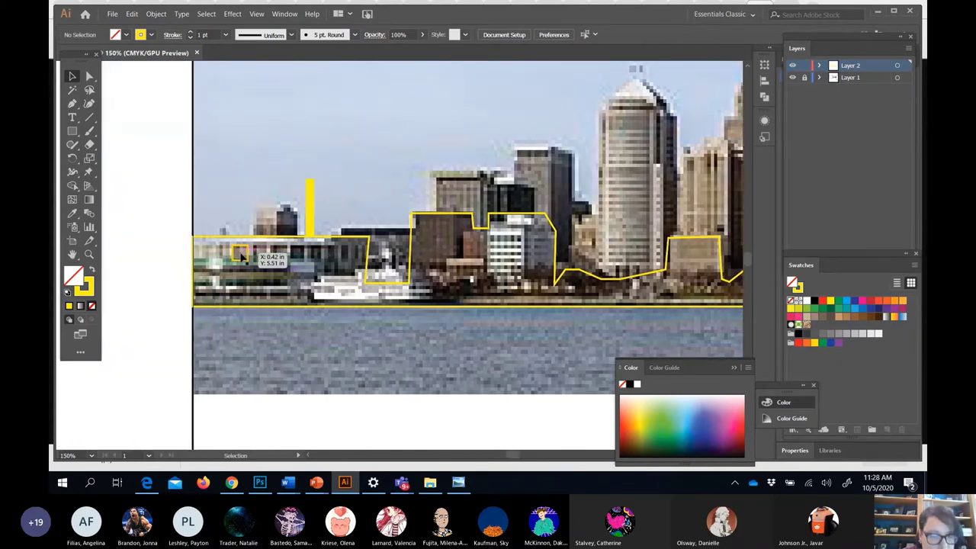
left_click(243, 259)
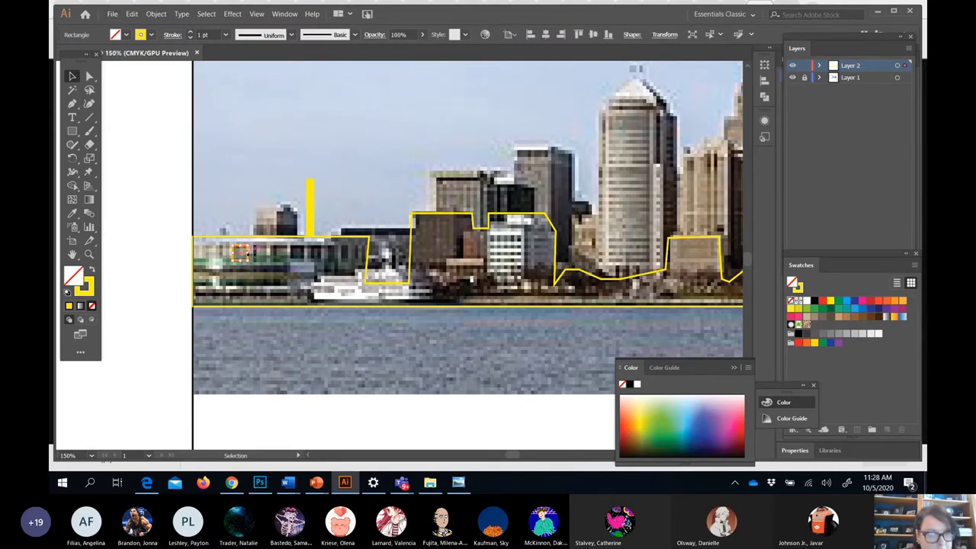
key("a")
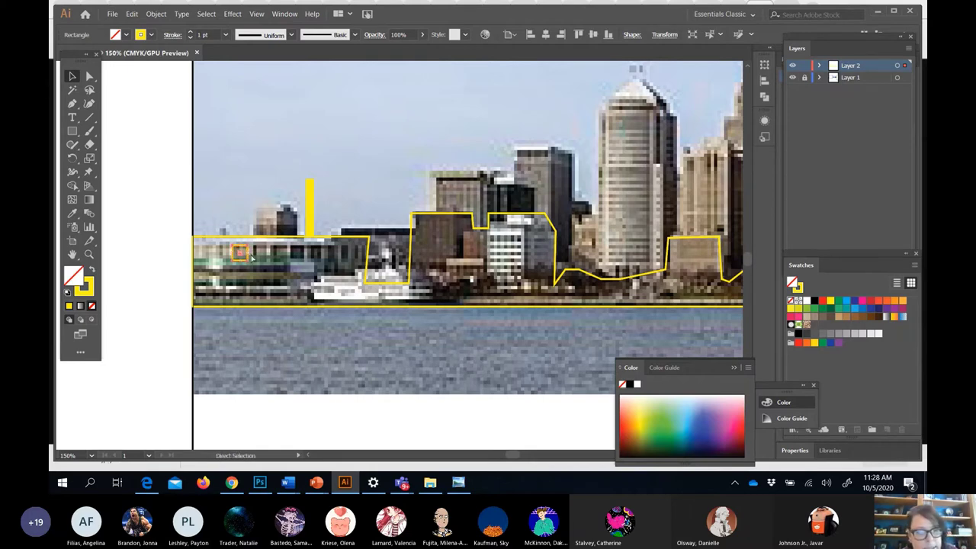
key("v")
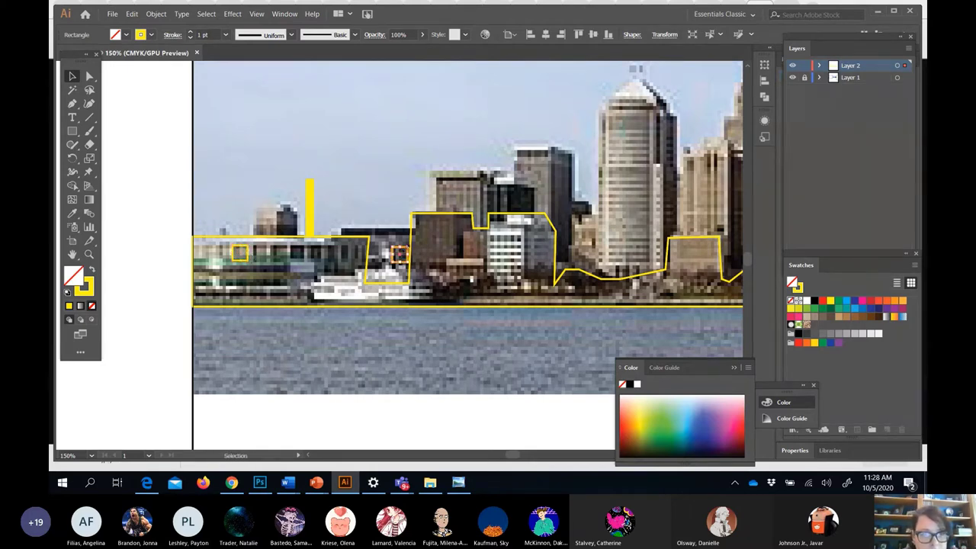
left_click_drag(399, 254, 262, 258)
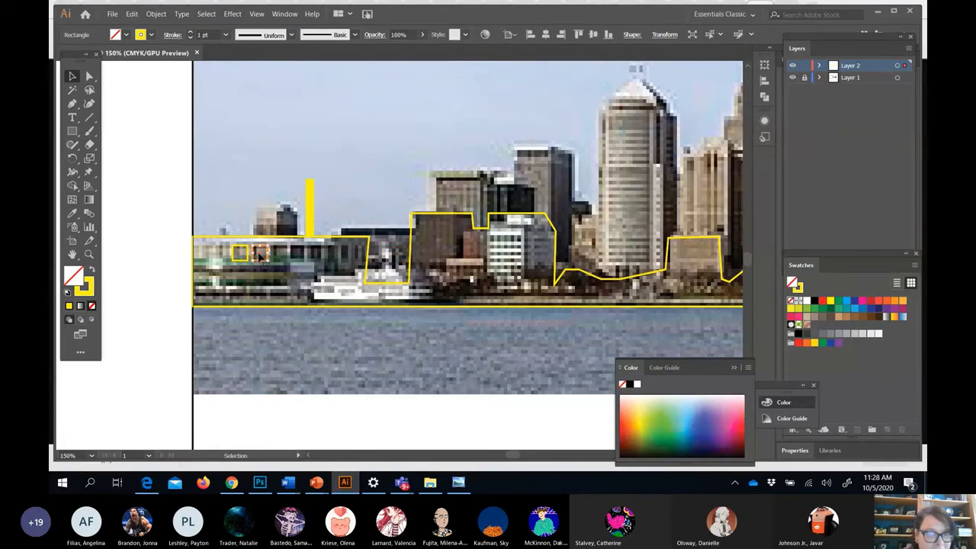
left_click(268, 261)
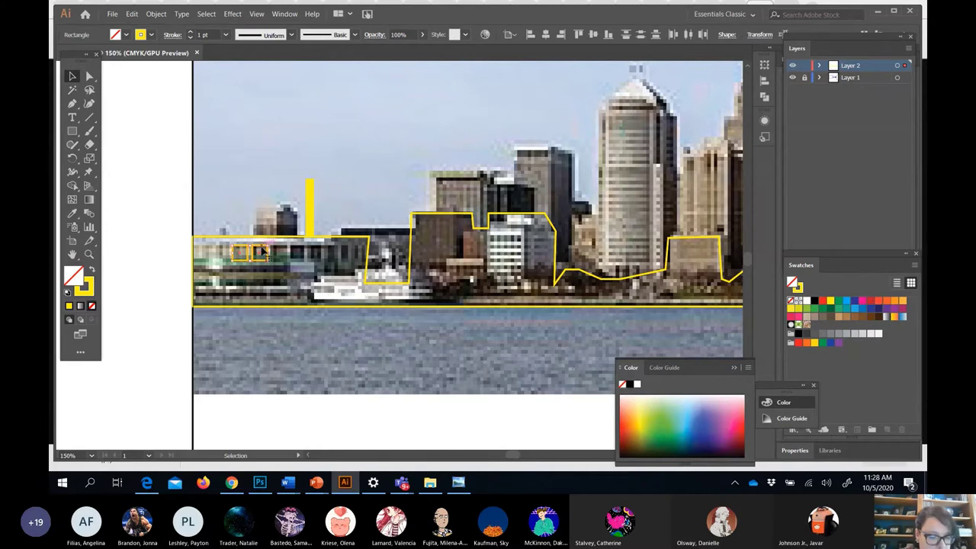
left_click_drag(264, 252, 304, 252)
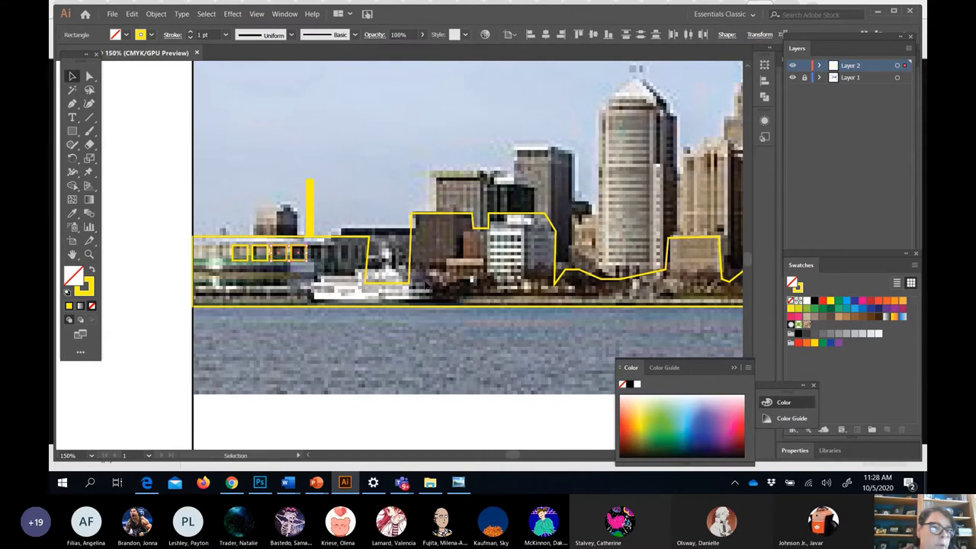
left_click(268, 272)
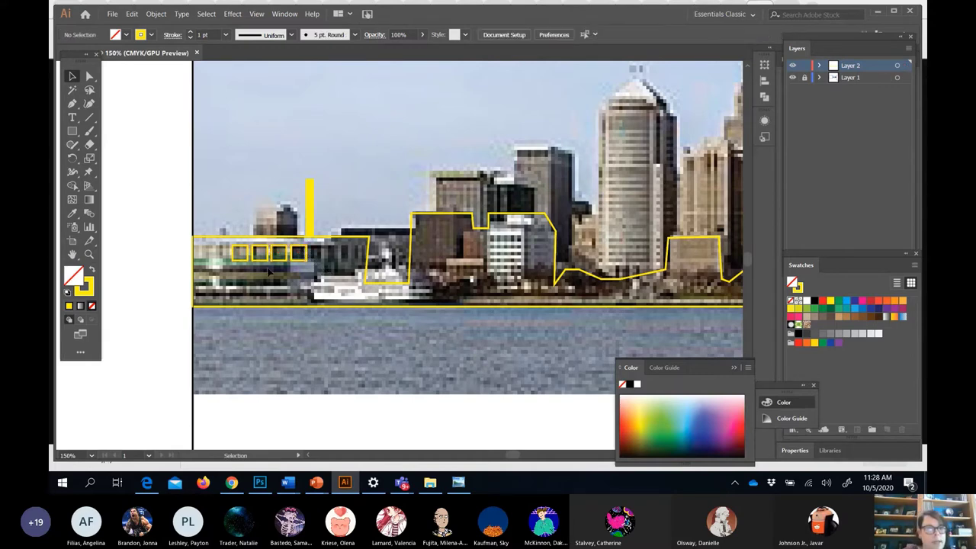
Change the outline colour of the four window squares to dark blue.
left_click(69, 305)
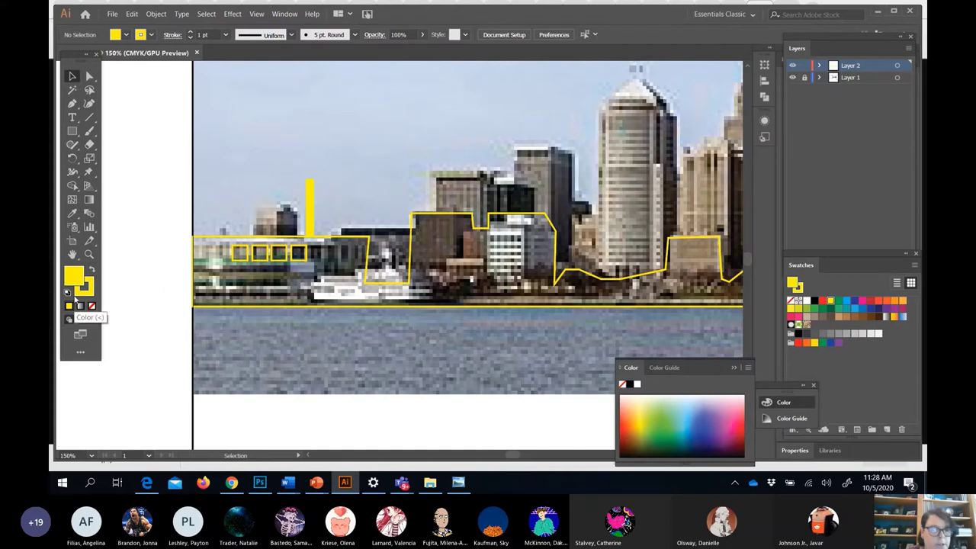
left_click(259, 252)
left_click(146, 35)
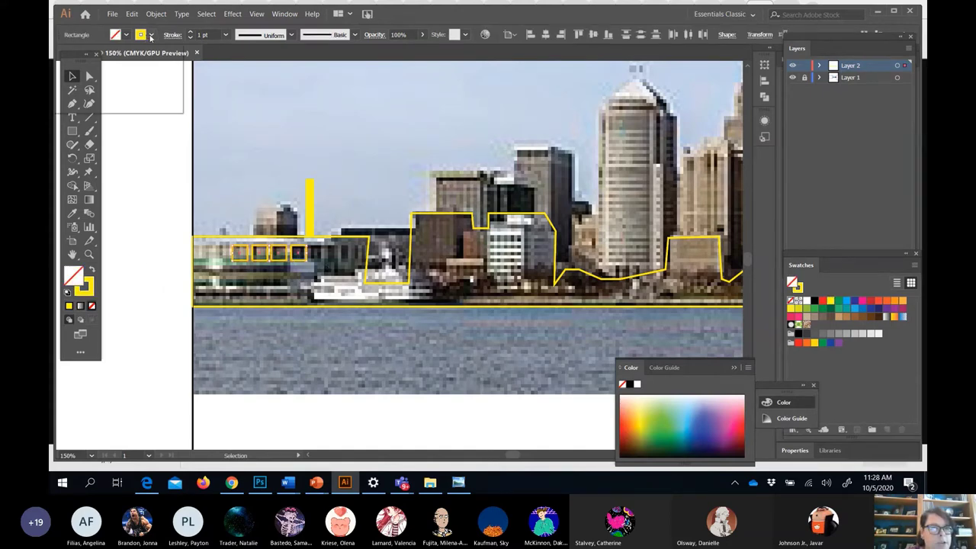
left_click(119, 55)
left_click(132, 271)
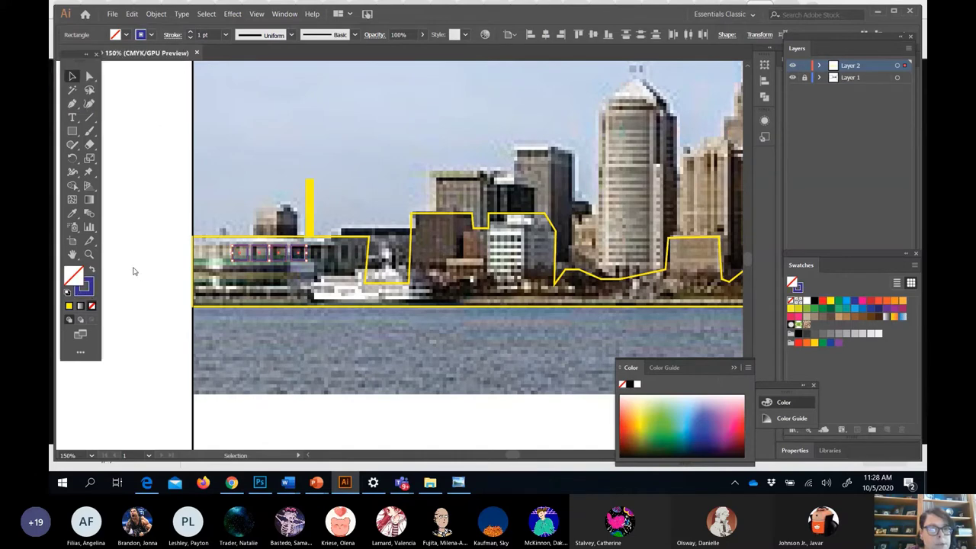
Fill the skyline shape with the same yellow as its outline.
left_click(196, 239)
left_click_drag(88, 287, 73, 280)
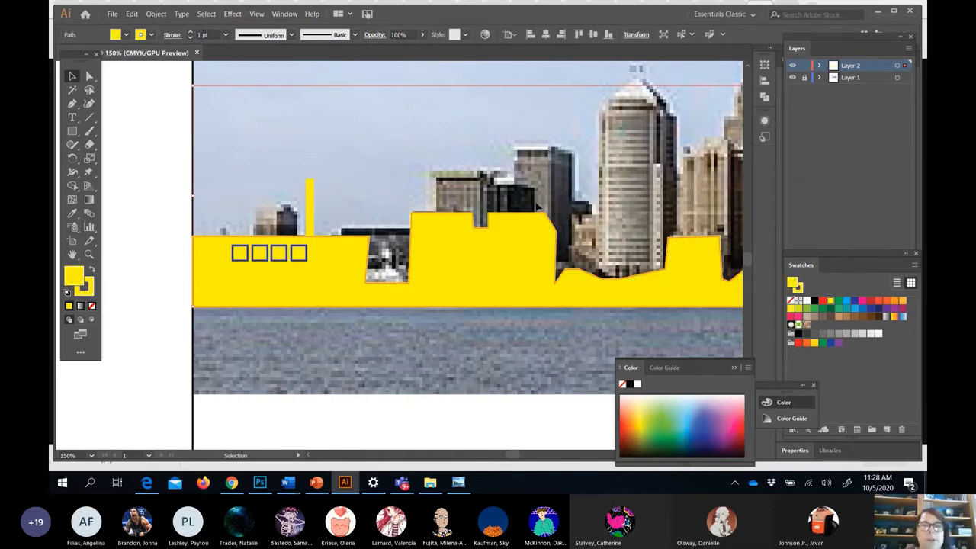
scroll(537, 206, "right", 5)
scroll(536, 205, "right", 7)
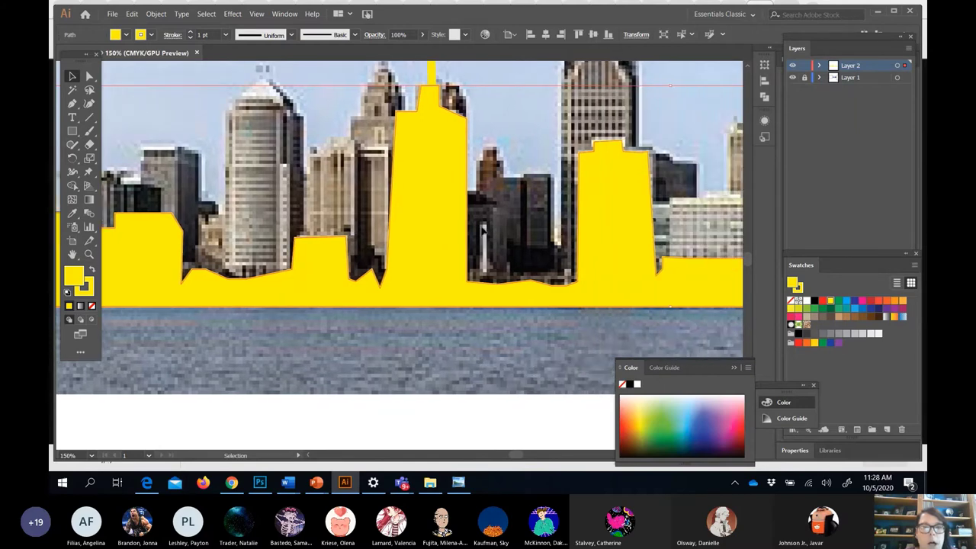
scroll(638, 296, "right", 1)
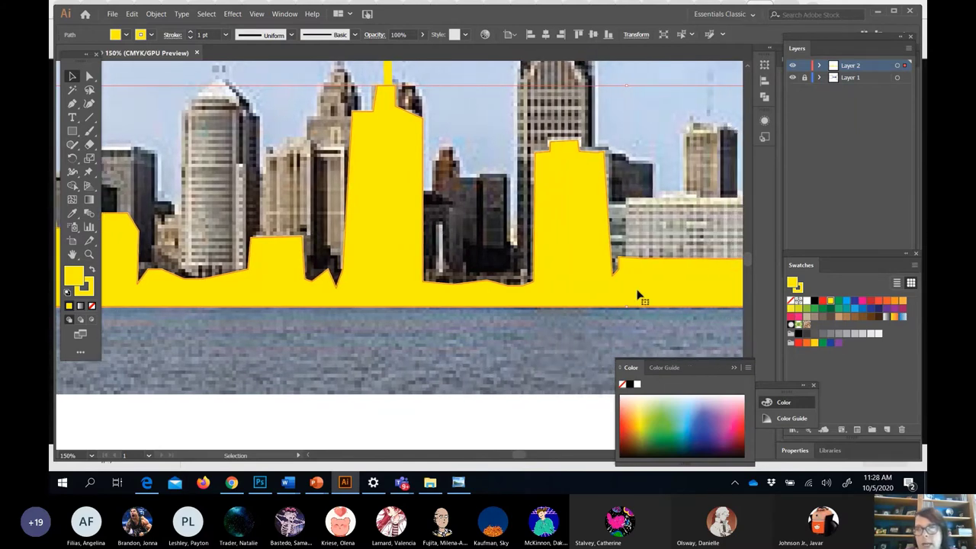
scroll(602, 292, "left", 10)
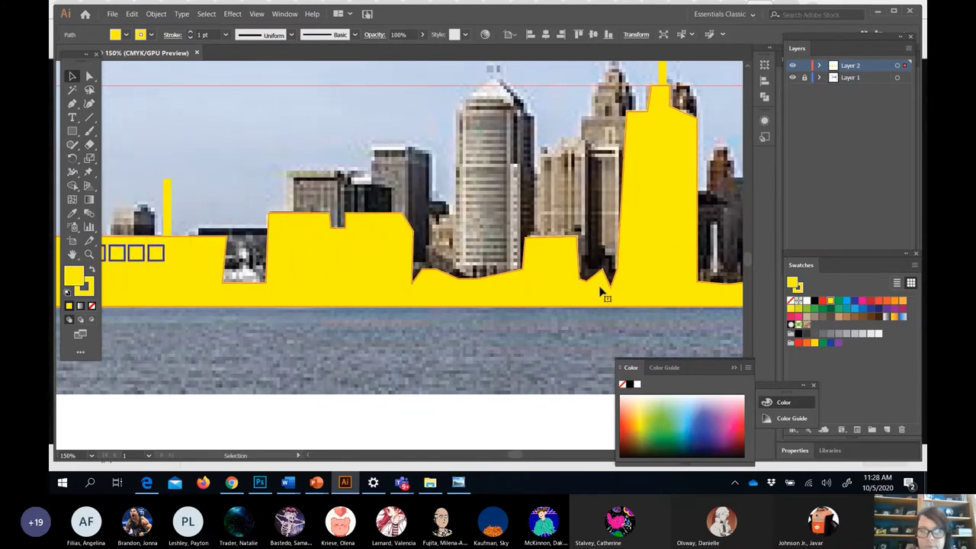
scroll(600, 292, "right", 1)
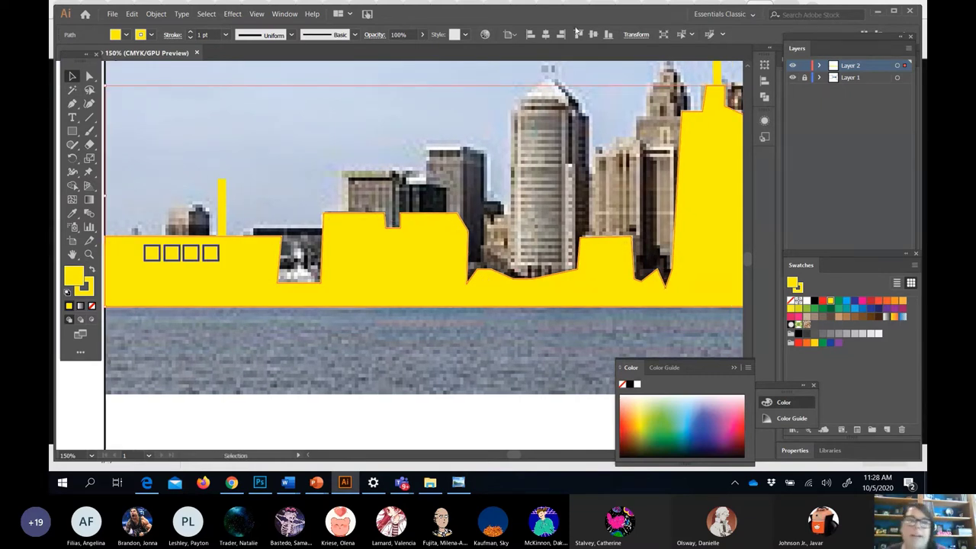
Show the Pathfinder options and select the skyline shape together with the four window squares.
left_click(285, 14)
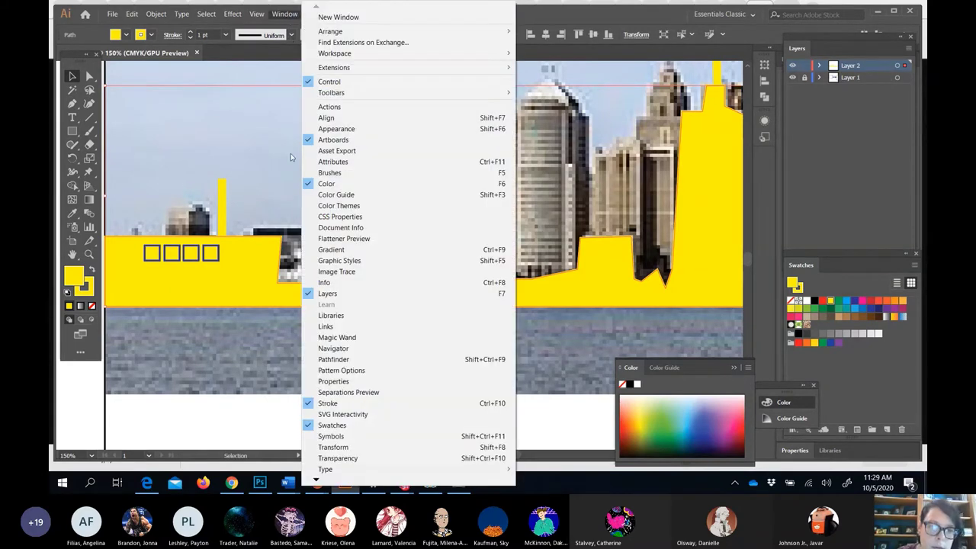
left_click(334, 360)
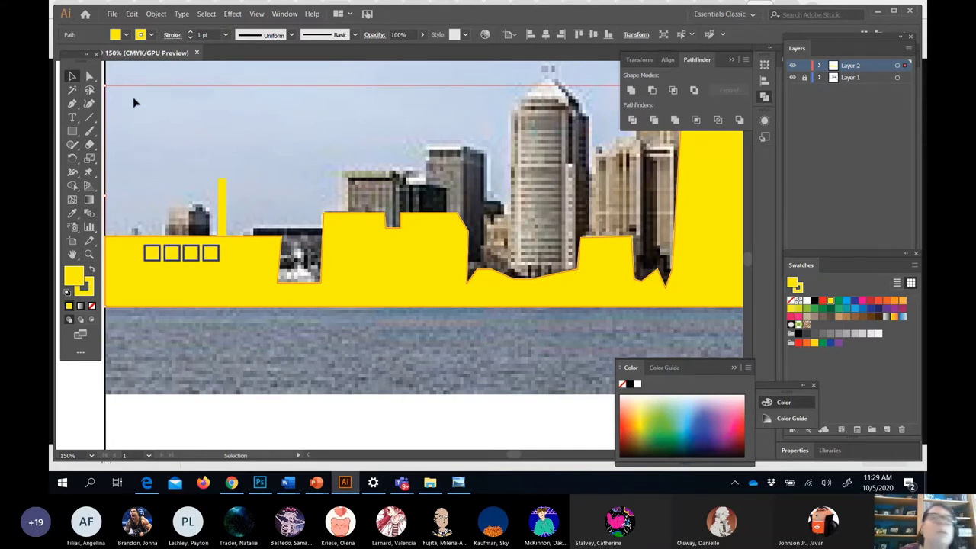
scroll(134, 103, "left", 3)
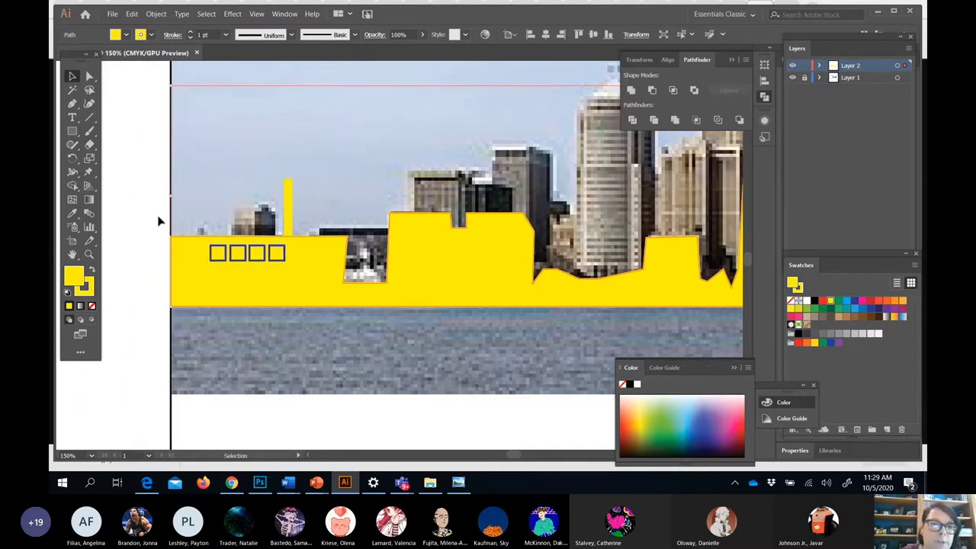
mouse_move(150, 216)
left_mouse_down()
mouse_move(201, 257)
mouse_move(263, 283)
mouse_move(291, 278)
mouse_move(306, 292)
mouse_move(261, 271)
left_mouse_up()
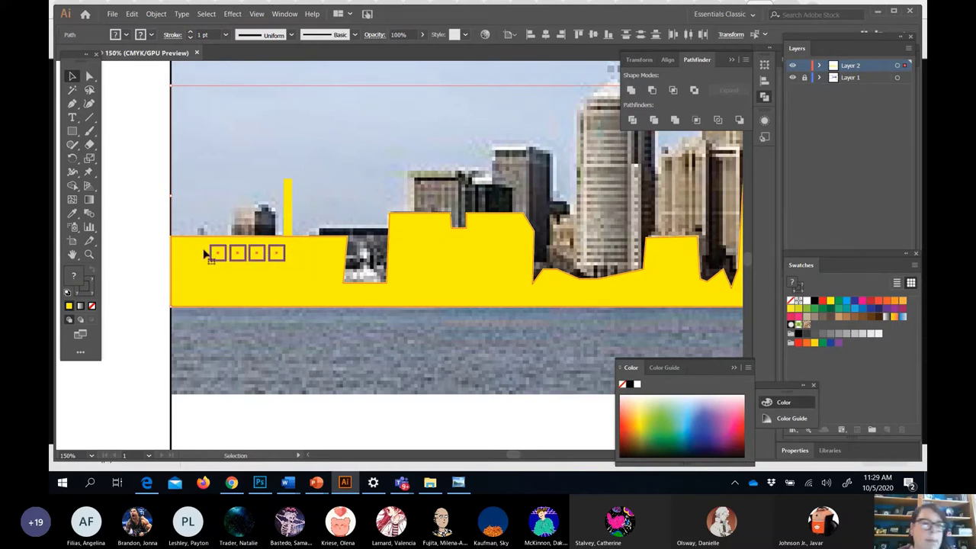
Subtract the four window squares from the skyline shape with Minus Front, and undo the subtraction.
left_click(651, 91)
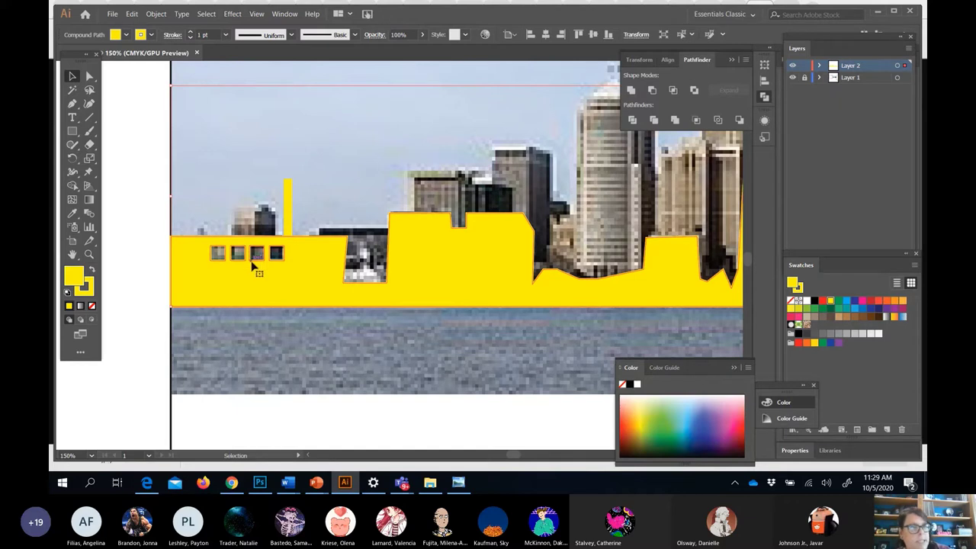
key("ctrl+z")
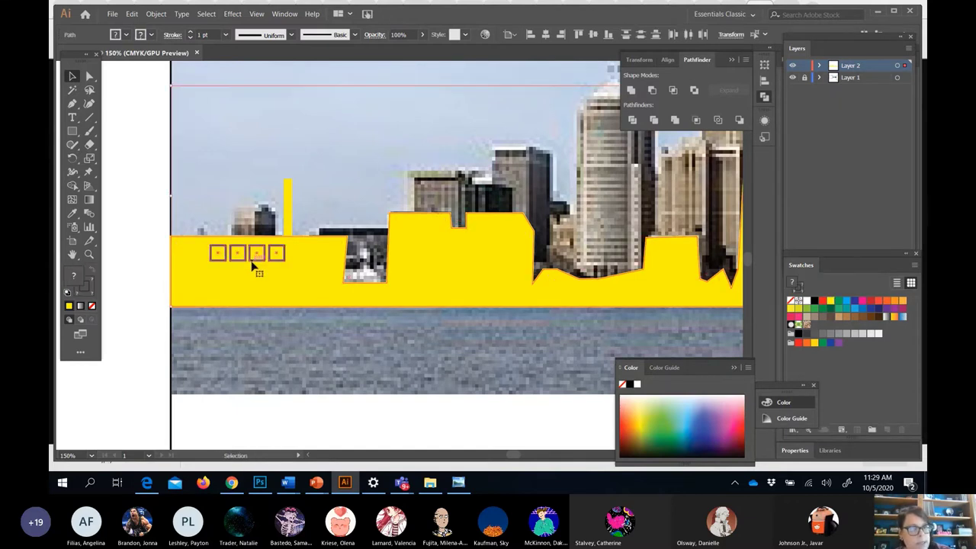
Retry Minus Front on the skyline shape and its four window squares, then undo it.
left_click(148, 191)
left_click(323, 277)
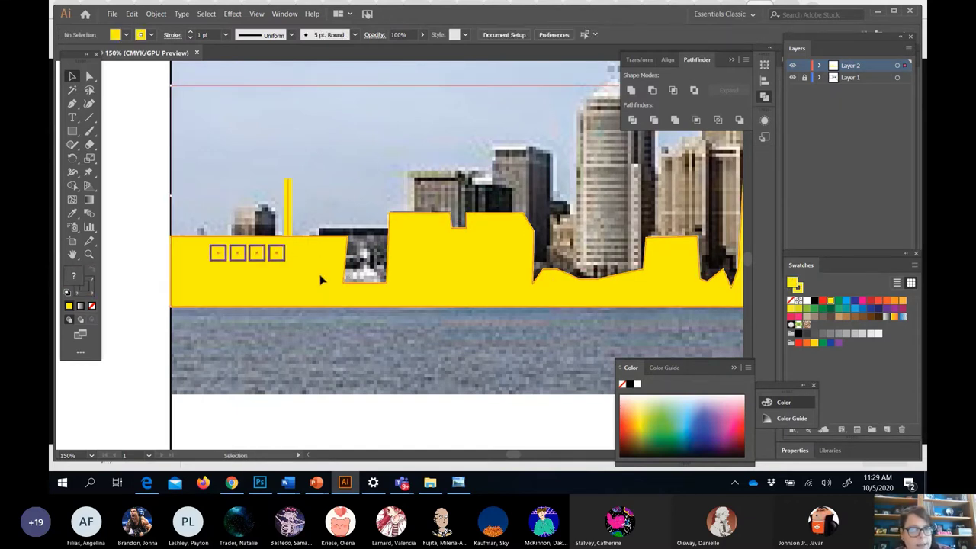
left_click(652, 90)
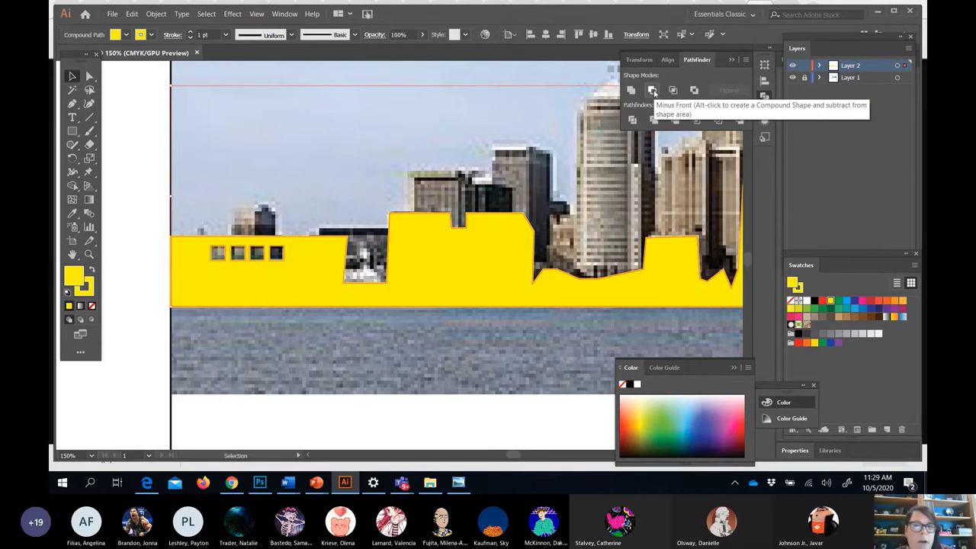
key("ctrl+z")
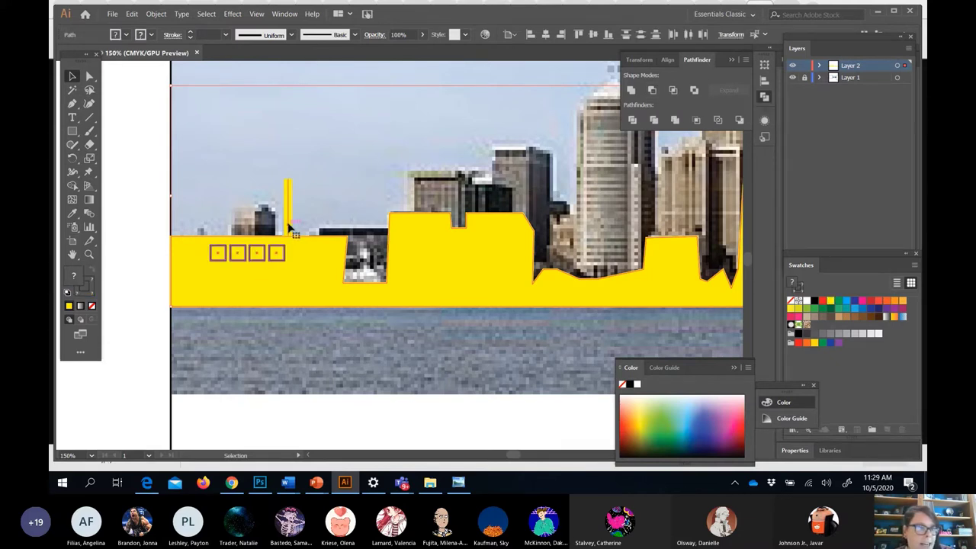
left_click(127, 201)
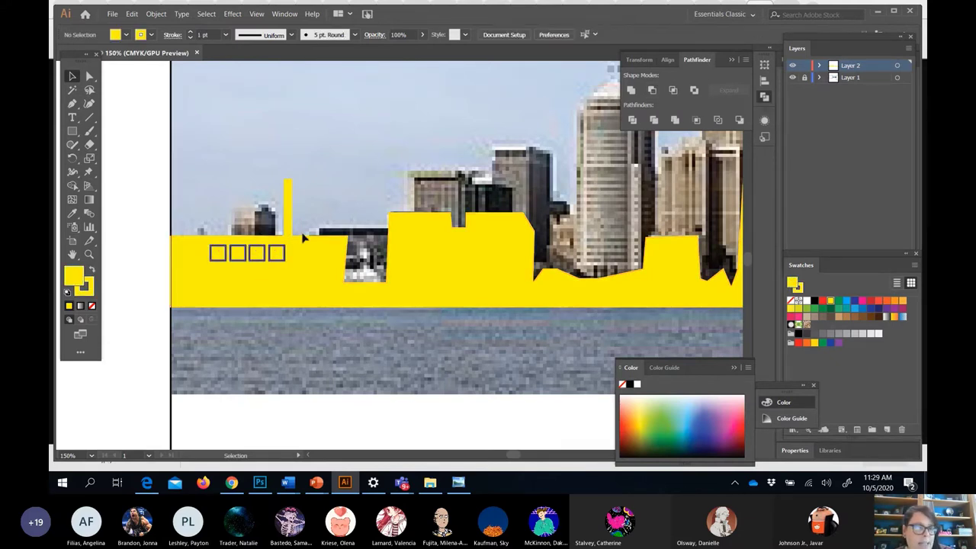
left_click(286, 278)
left_click(154, 242)
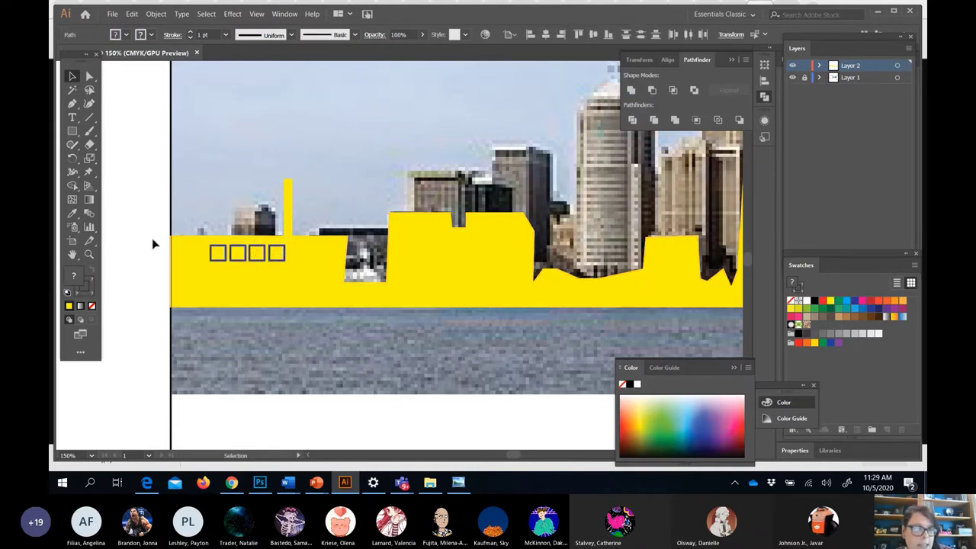
right_click(299, 279)
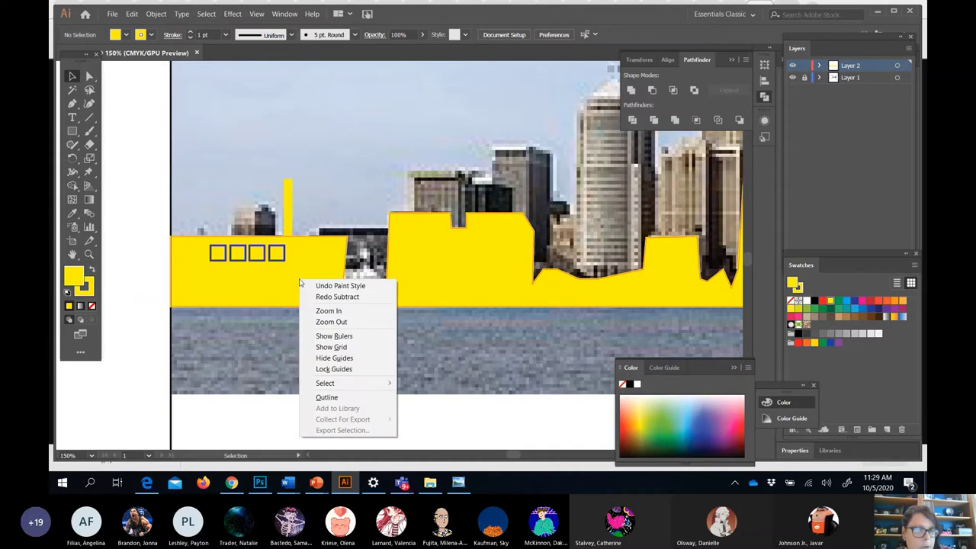
left_click(239, 275)
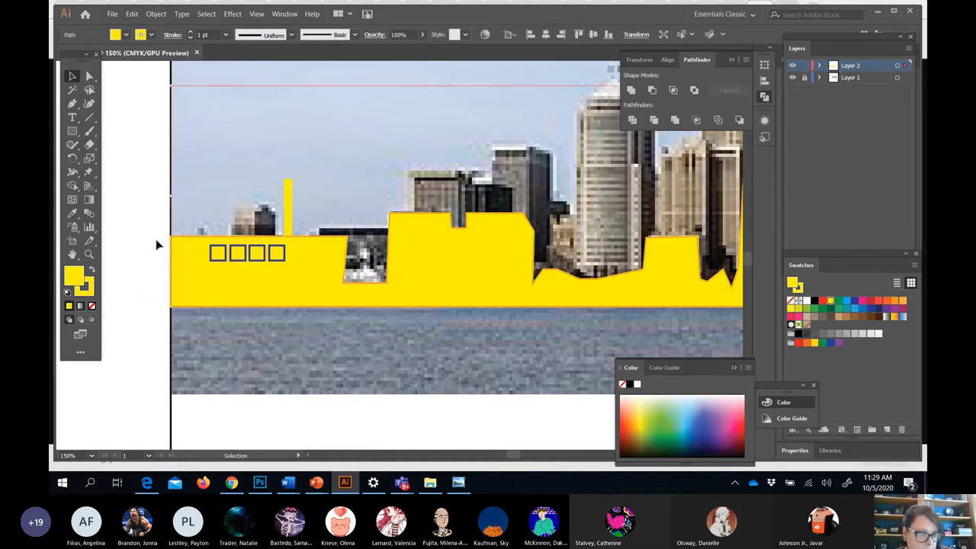
left_click(294, 292)
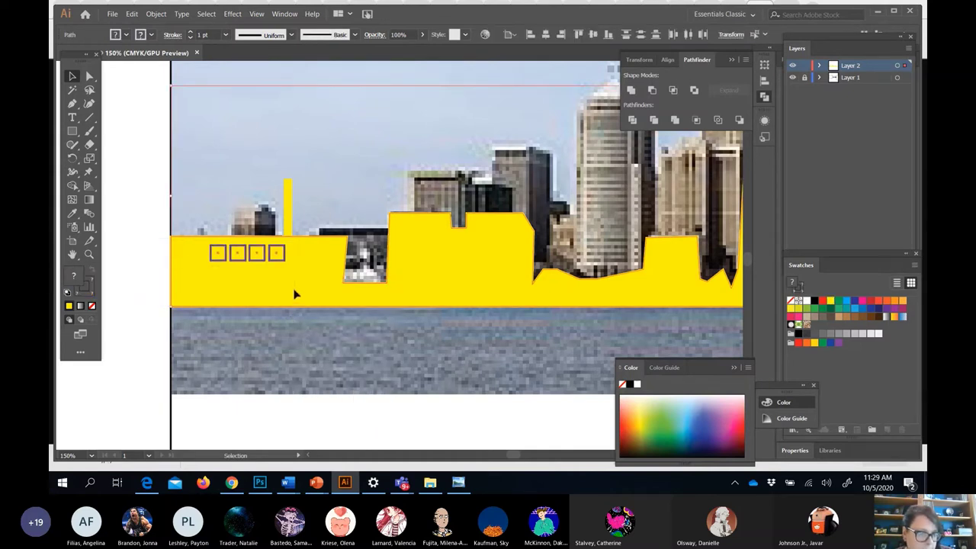
Select the yellow skyline shape with the four blue squares, cut the squares out with Minus Front, and deselect the result.
left_click(174, 257)
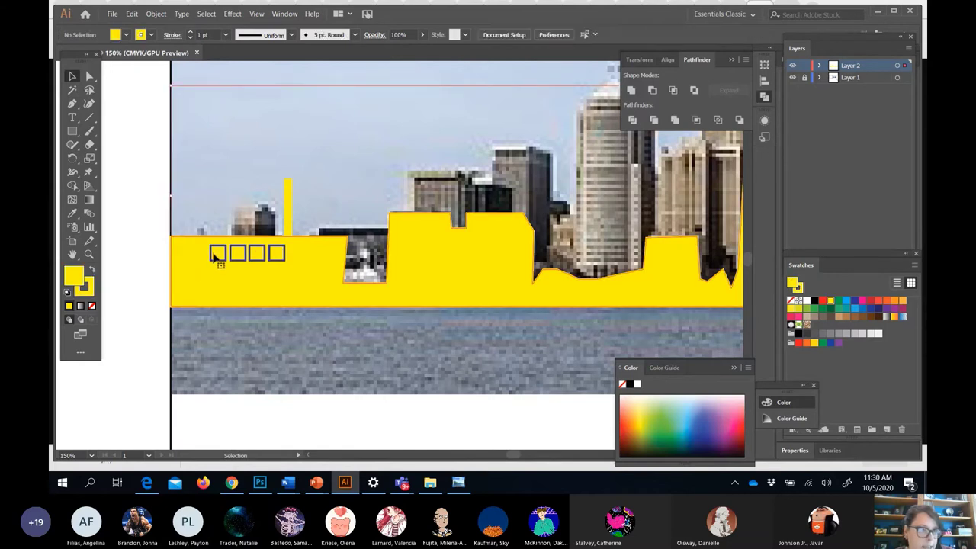
left_click(215, 254, "shift")
left_click(235, 257, "shift")
left_click(258, 260, "shift")
left_click(271, 262, "shift")
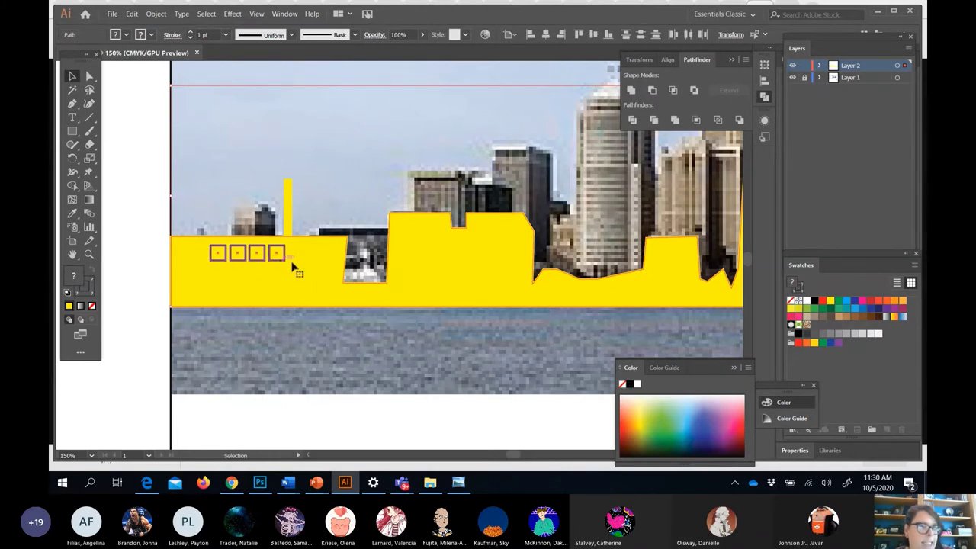
left_click(279, 263, "shift")
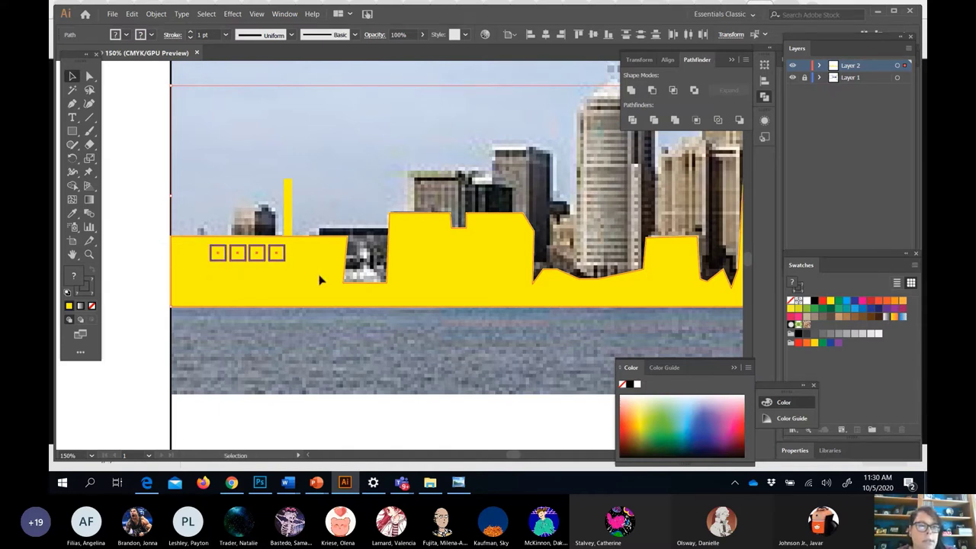
left_click(653, 90)
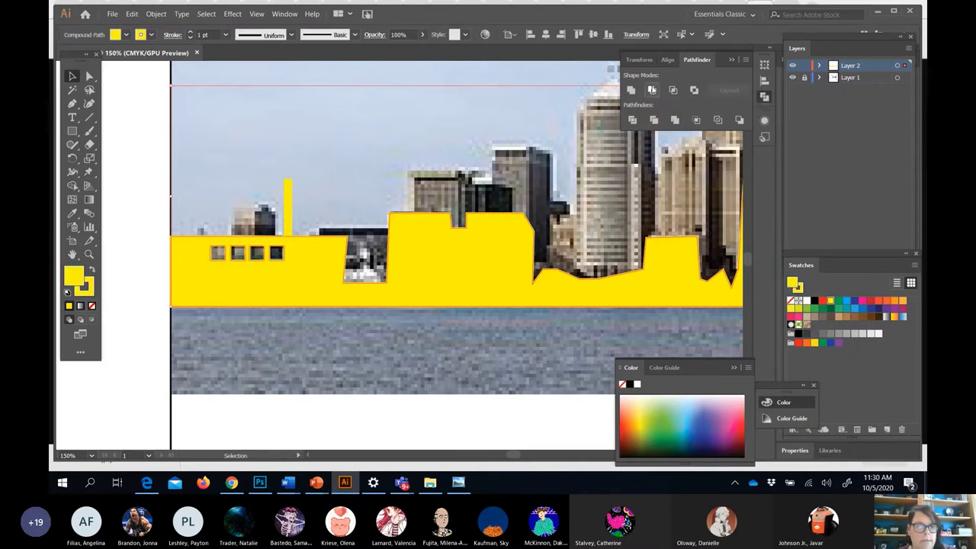
left_click(152, 172)
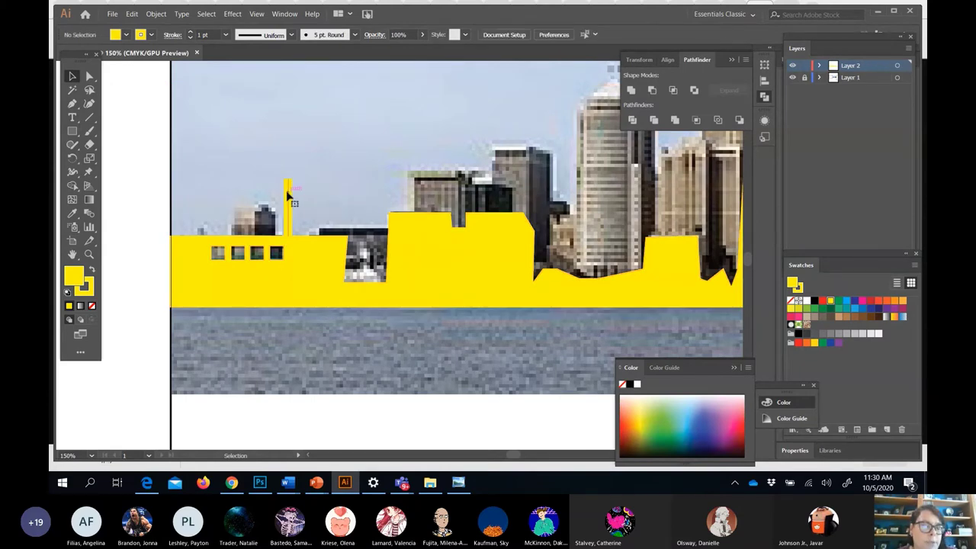
Draw two overlapping rectangles beside the picture, using the yellow antenna's outline style.
left_click(289, 197)
left_click(73, 131)
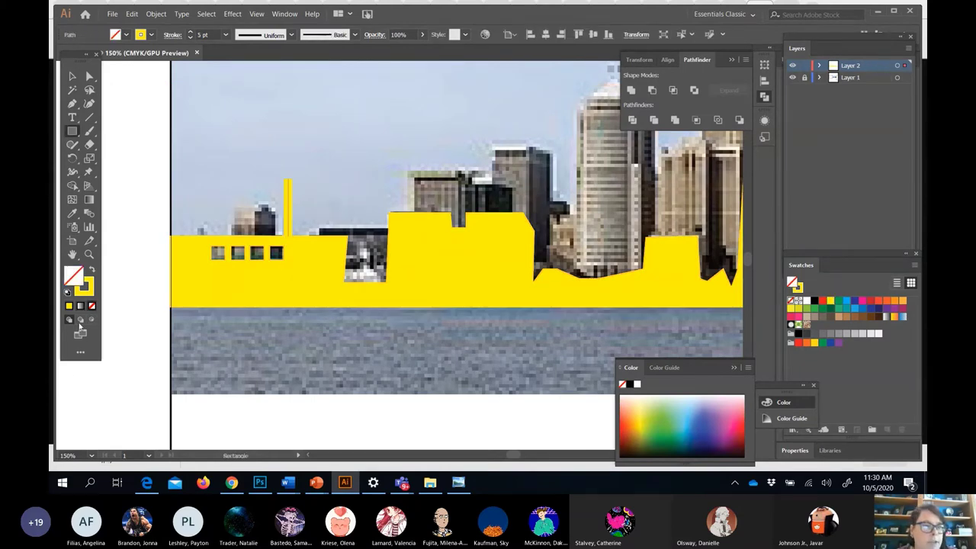
mouse_move(70, 395)
left_mouse_down()
mouse_move(120, 442)
mouse_move(119, 416)
left_mouse_up()
left_click_drag(106, 364, 138, 386)
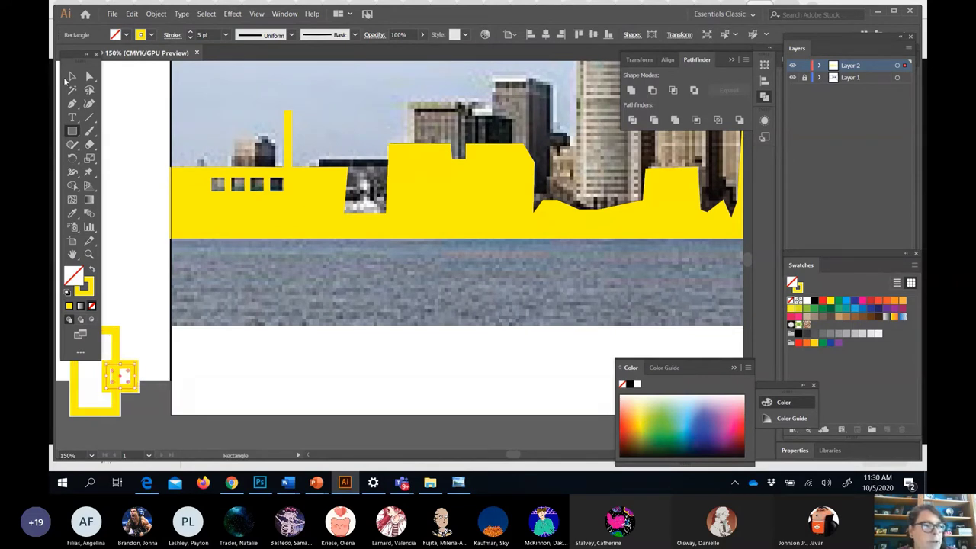
Unite the two overlapping practice rectangles into one shape with Pathfinder, and delete the united shape.
left_click(72, 76)
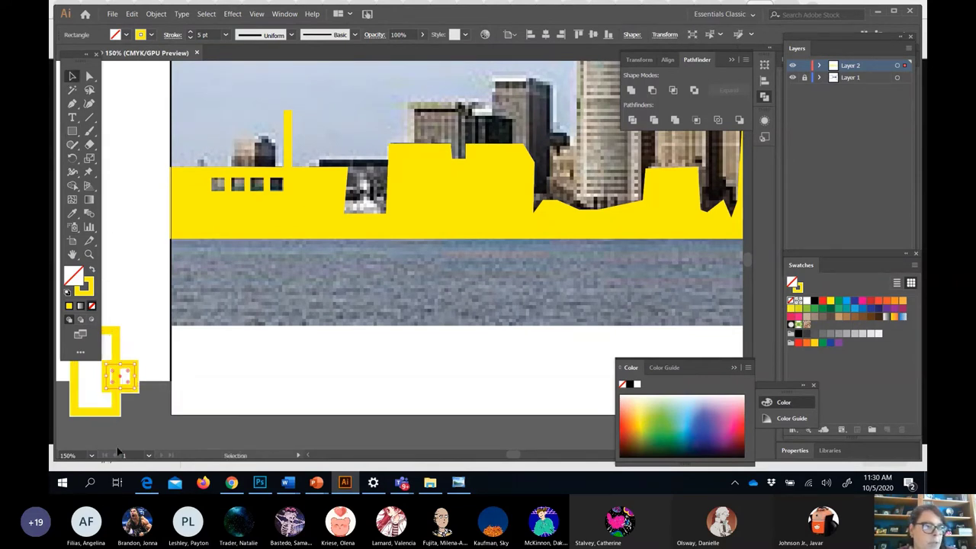
left_click(114, 371, "shift")
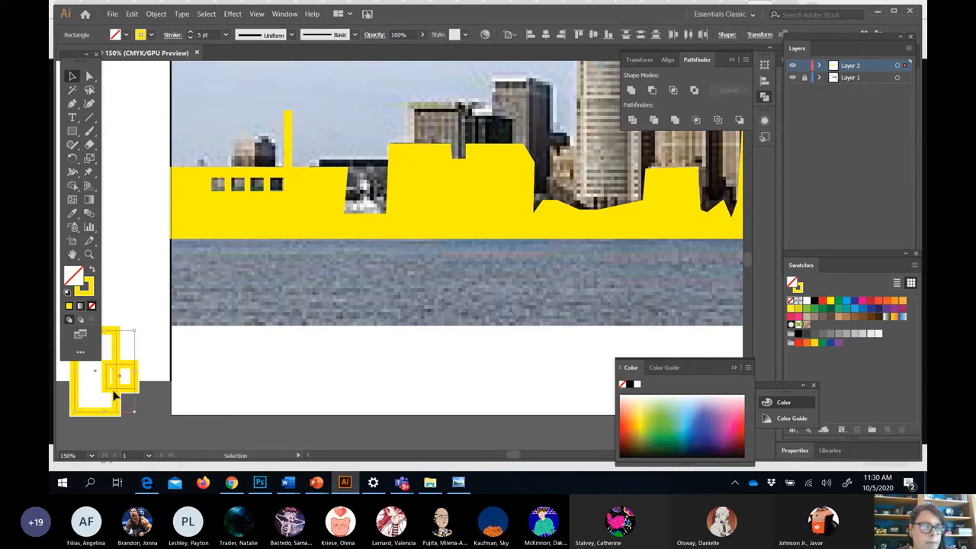
left_click(635, 92)
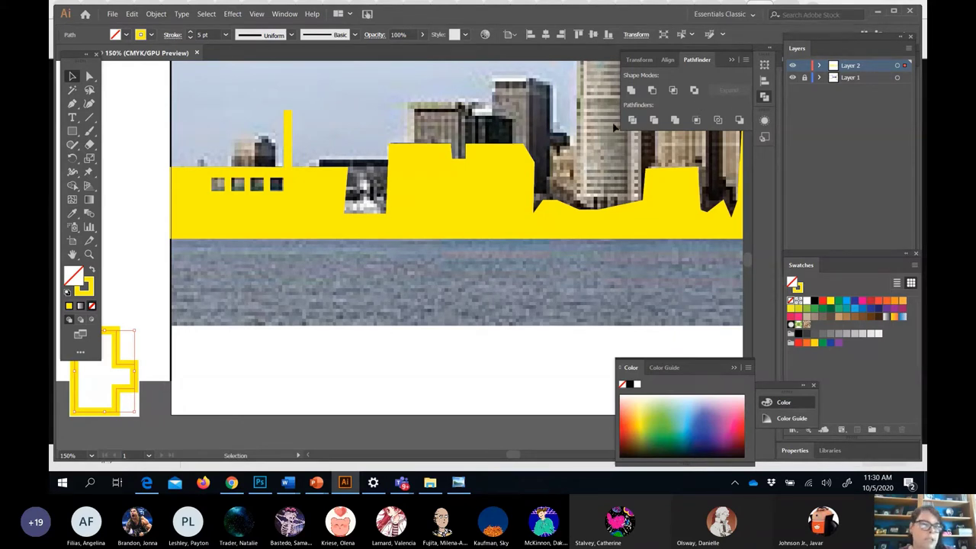
key("Delete")
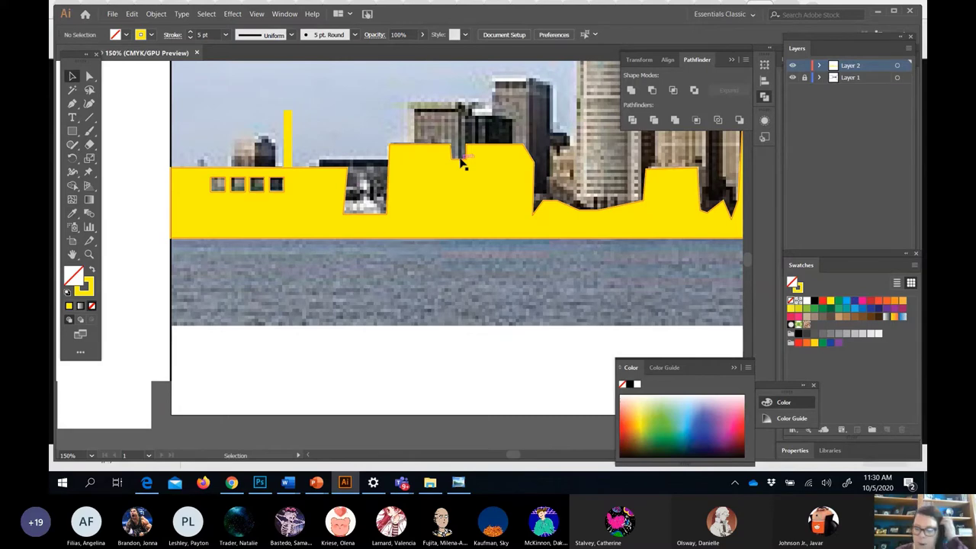
Hide Layer 2 with the yellow skyline and add a new layer above it.
key("a")
key("ctrl+minus")
key("ctrl+minus")
key("ctrl+minus")
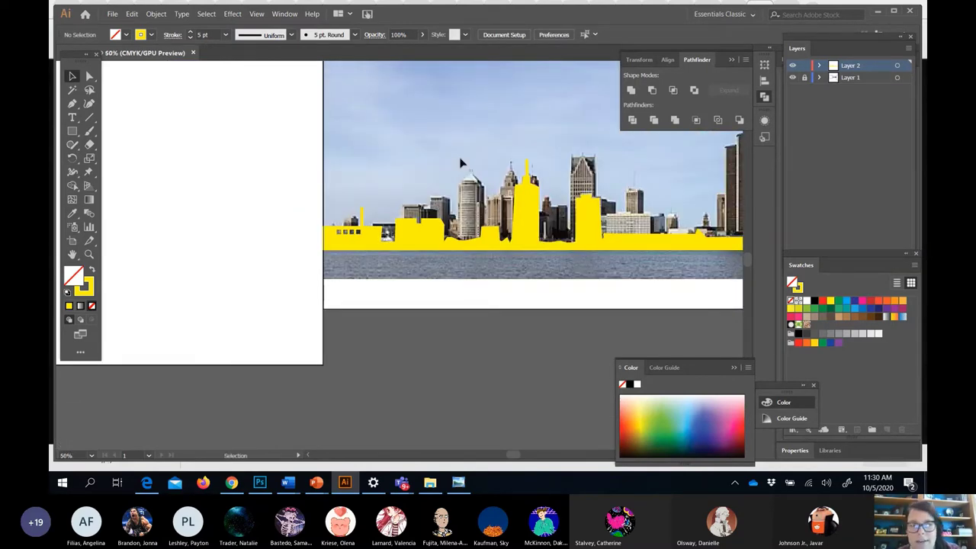
left_click(793, 66)
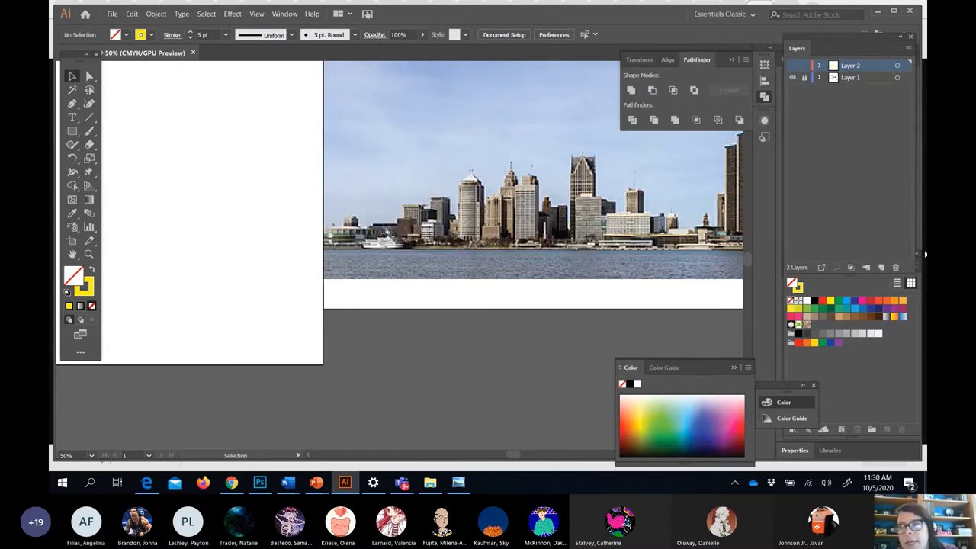
left_click(881, 267)
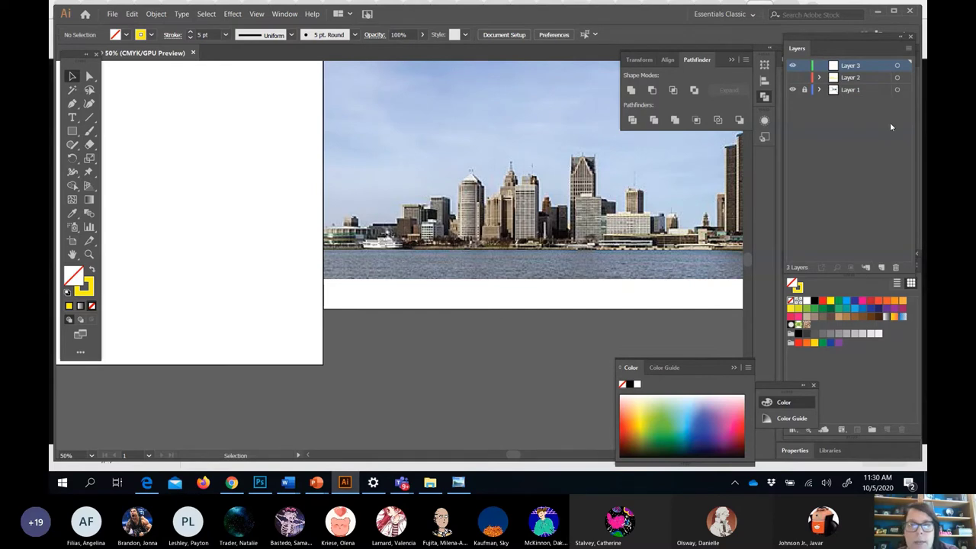
Rename Layer 2 as Foreground and the new layer as Midground.
double_click(850, 77)
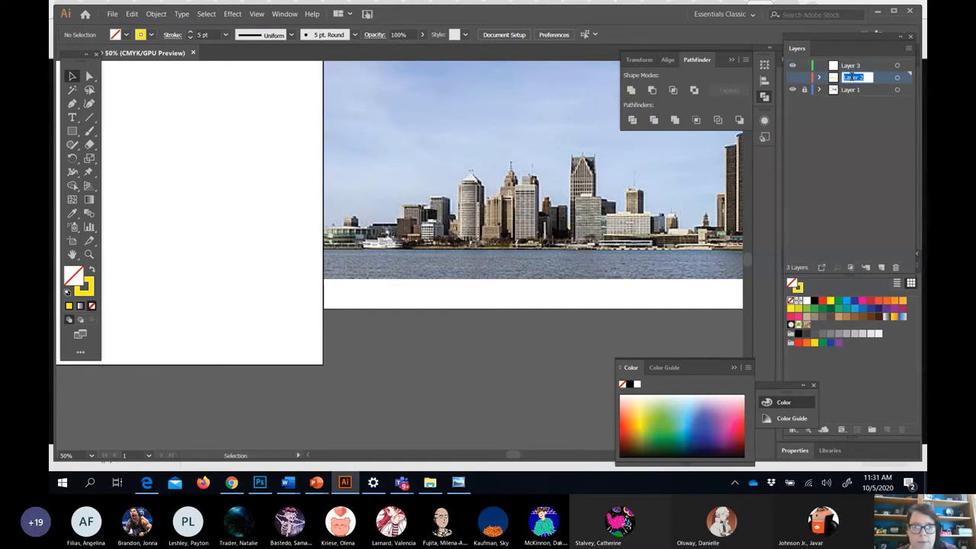
type("Foreground")
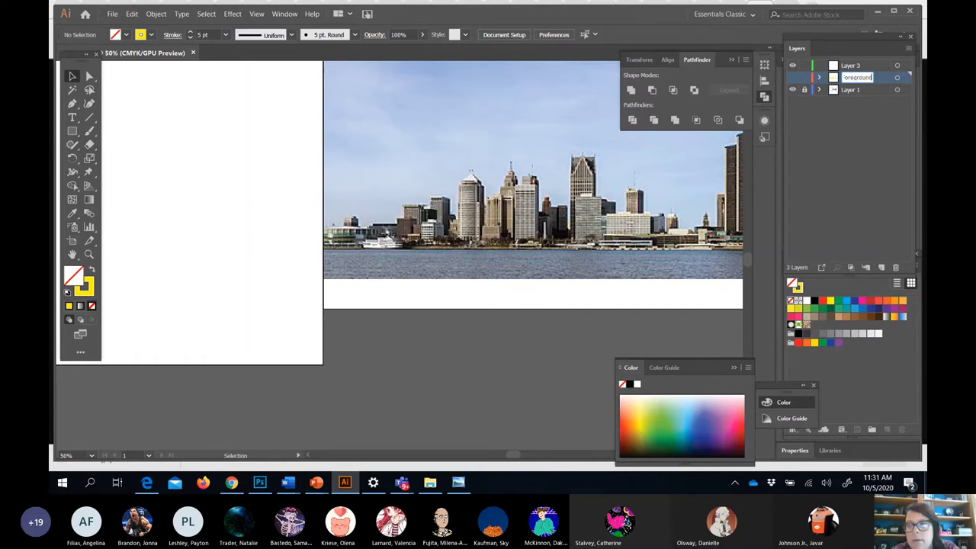
key("Return")
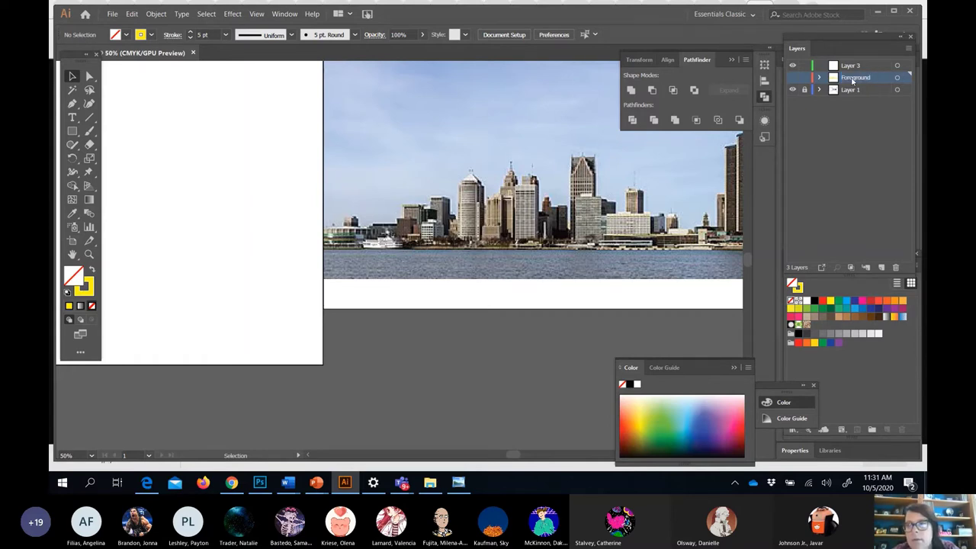
double_click(850, 67)
type("Midground")
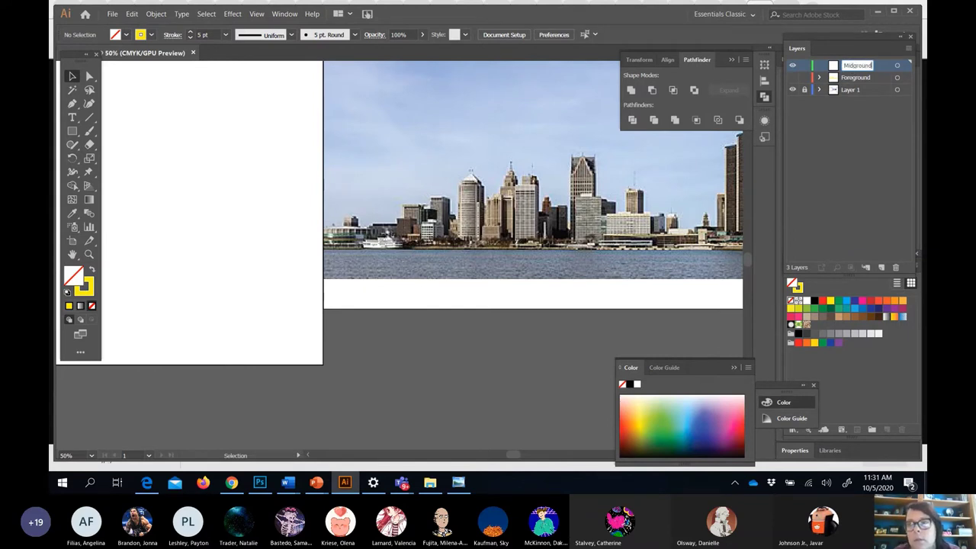
key("Return")
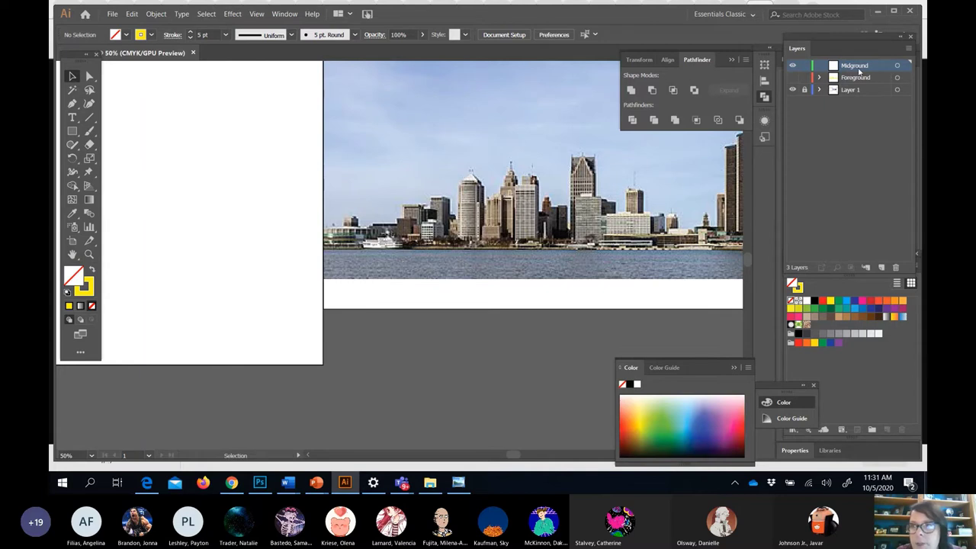
Start a red-outlined Pen path on the Midground layer, tracing the low waterfront buildings at the picture's left end.
left_click(72, 104)
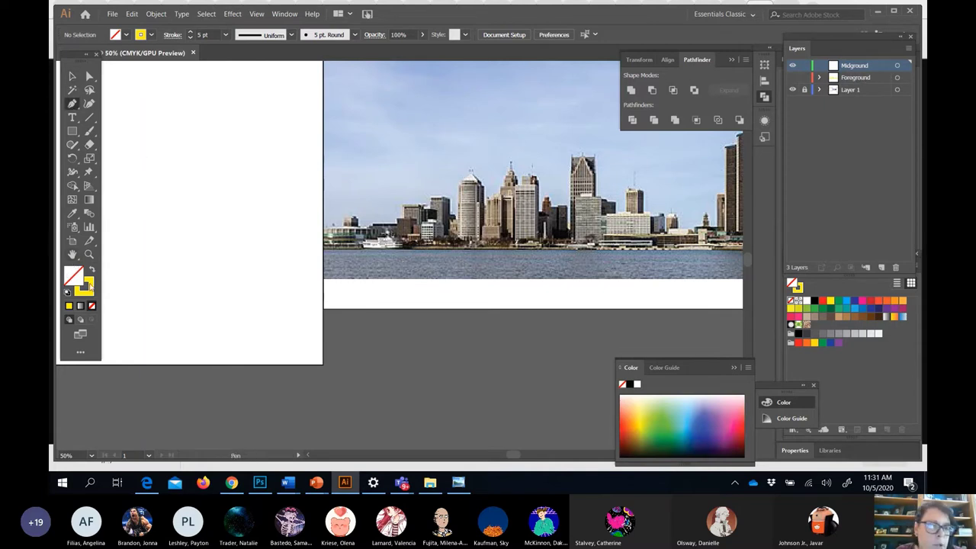
left_click(151, 34)
left_click(140, 56)
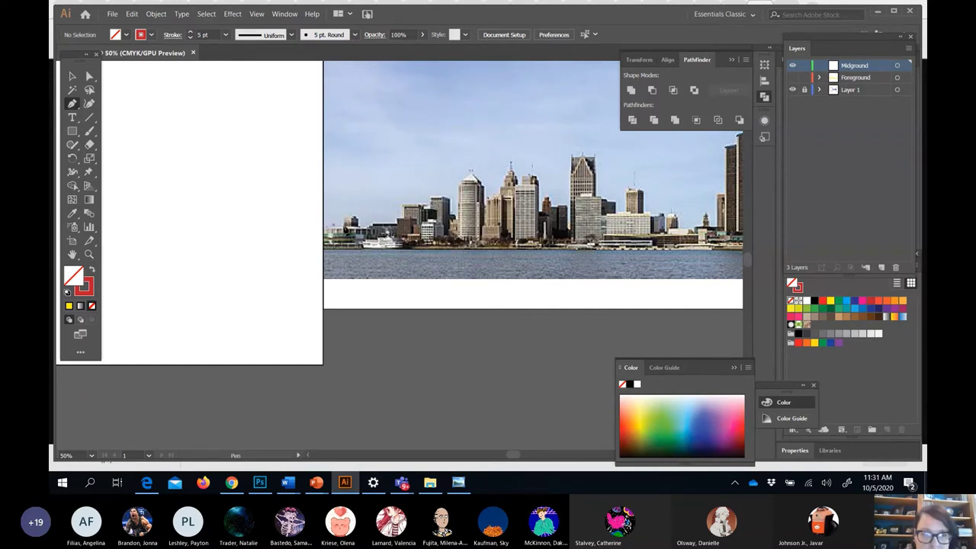
left_click_drag(349, 222, 359, 228)
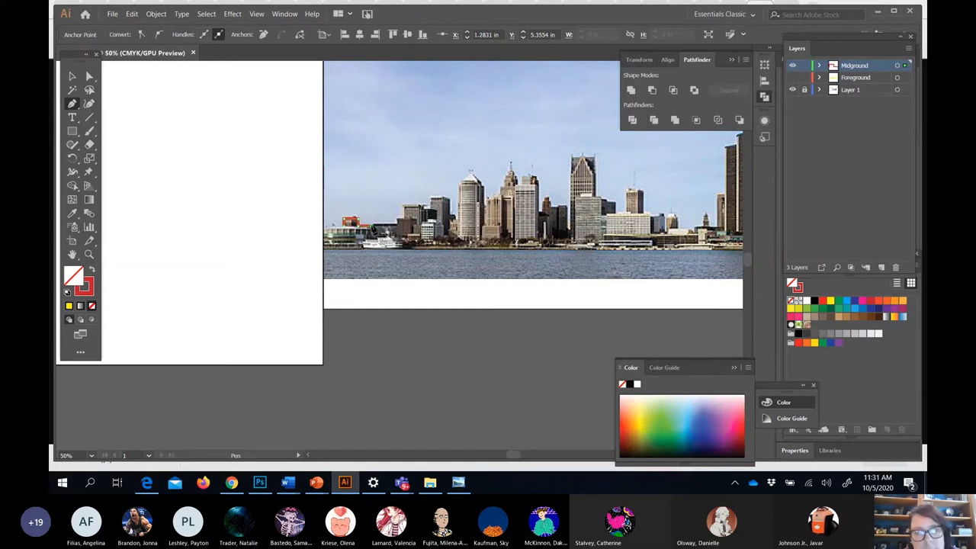
left_click_drag(358, 235, 385, 234)
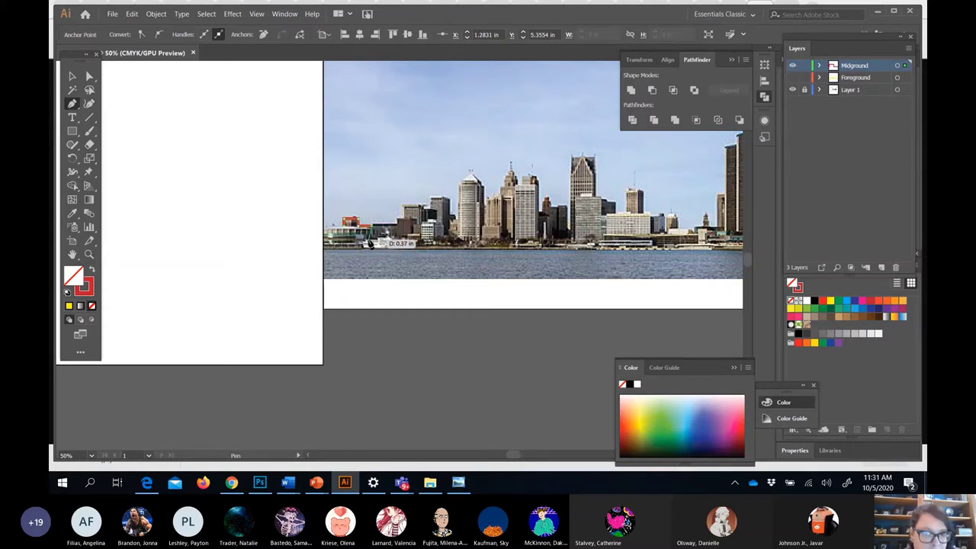
Continue the red path over the mid-rise buildings and around the round-topped tower, down to the waterfront.
left_click_drag(371, 242, 482, 232)
left_click(425, 211)
left_click(469, 175)
left_click_drag(482, 233, 500, 250)
right_click(500, 250)
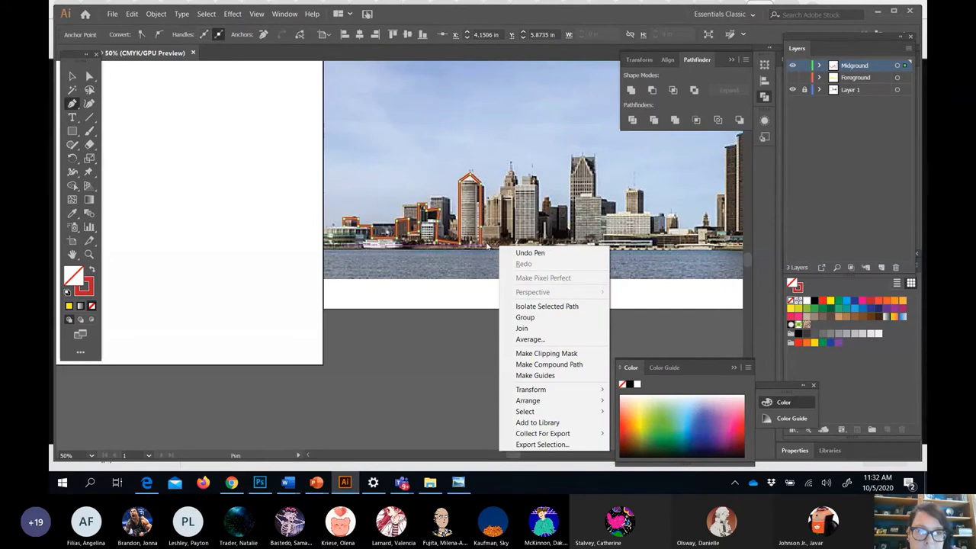
right_click(487, 244)
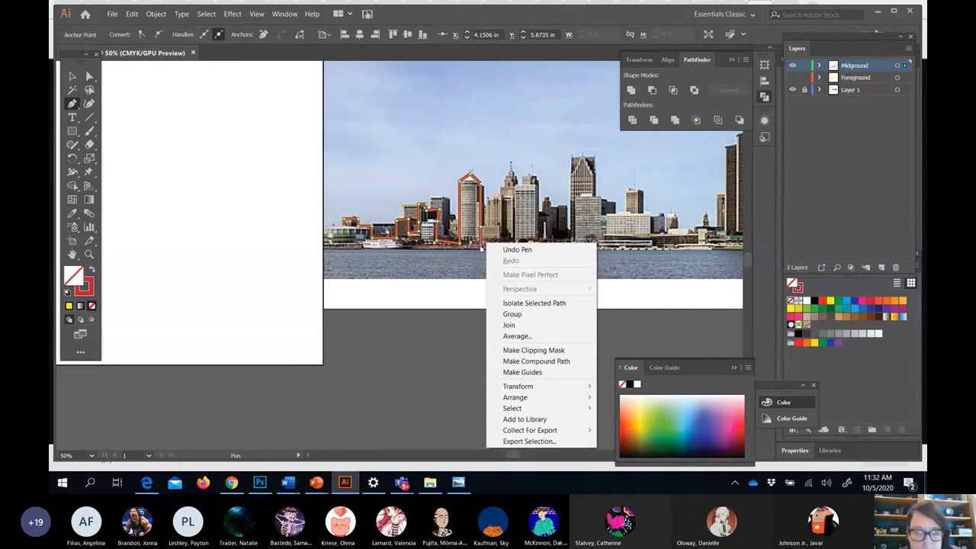
left_click(481, 246)
Continue the red path up and around the pointed spire building, then along the waterfront toward the tallest midtown tower.
left_click_drag(488, 247, 506, 248)
left_click_drag(502, 189, 516, 183)
left_click(509, 163)
mouse_move(517, 244)
left_mouse_down()
mouse_move(560, 252)
mouse_move(559, 215)
left_mouse_up()
key("Escape")
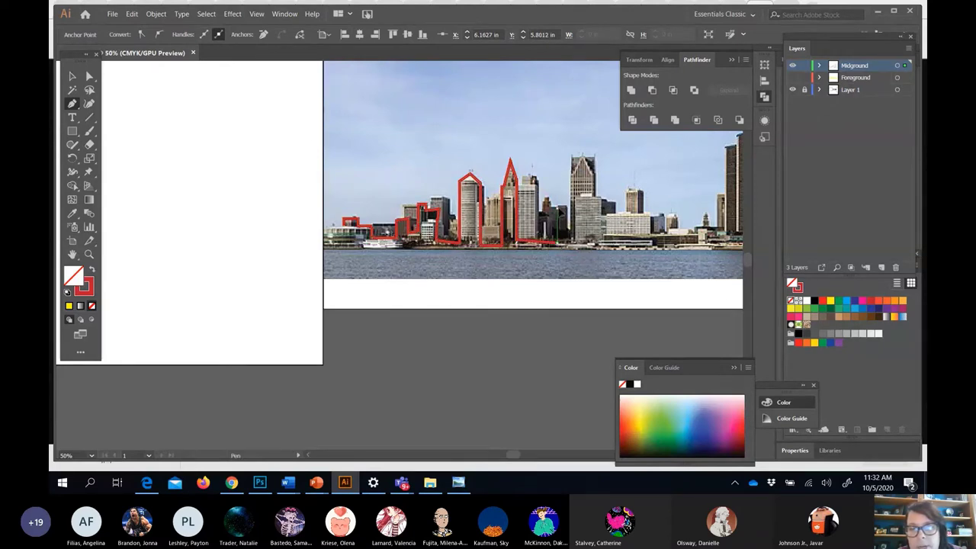
Resume the red Pen path from its open end anchor on the waterfront, just before the tall peaked tower.
left_click(560, 215, "ctrl")
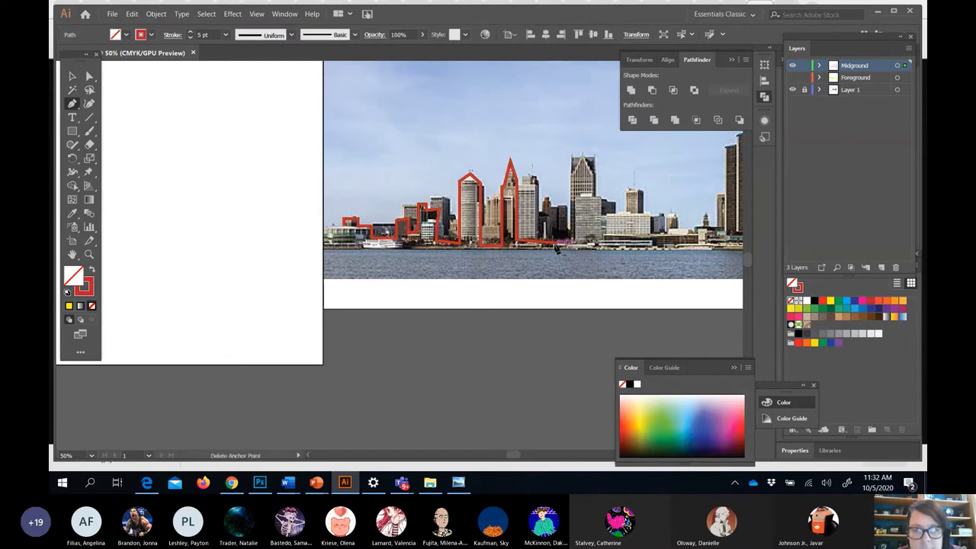
left_click_drag(559, 247, 559, 245)
right_click(558, 243)
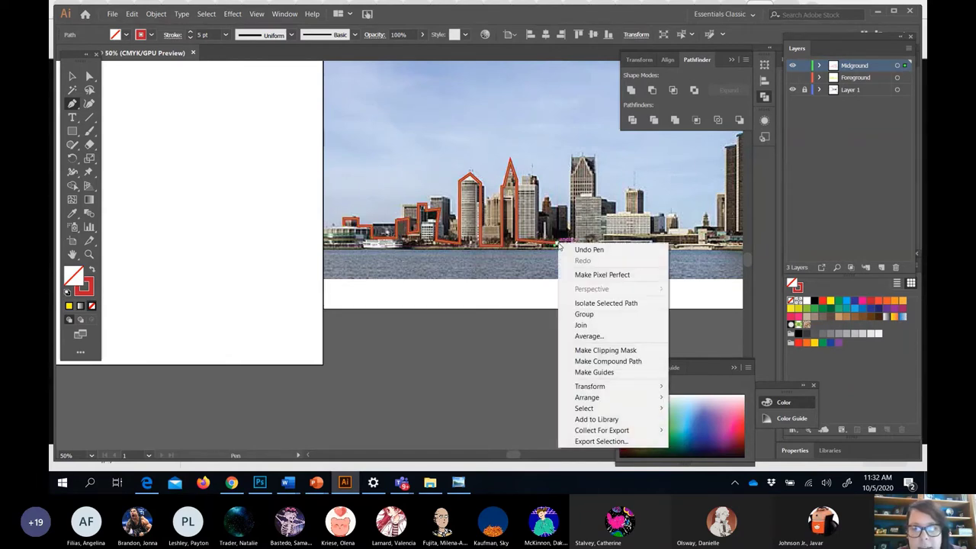
left_click(557, 245)
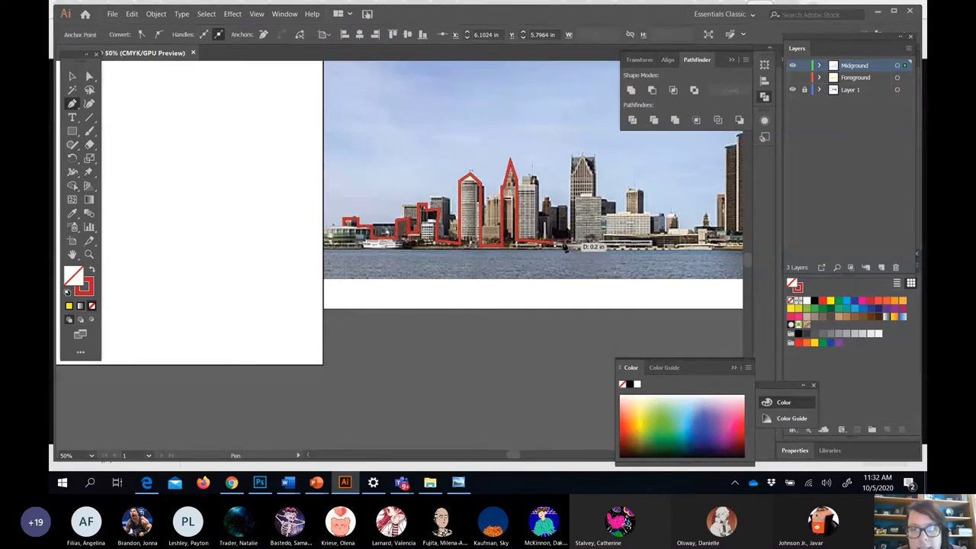
left_click(556, 245)
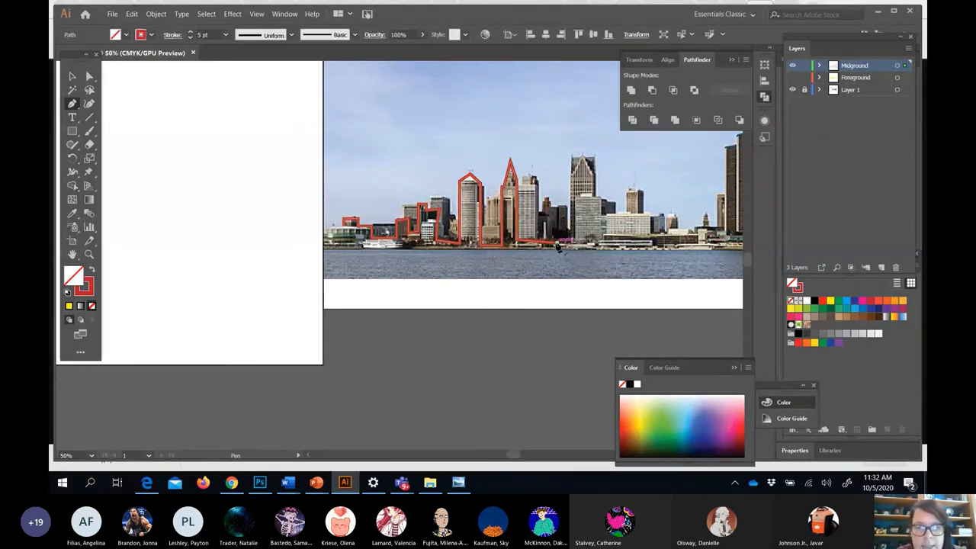
left_click(559, 245)
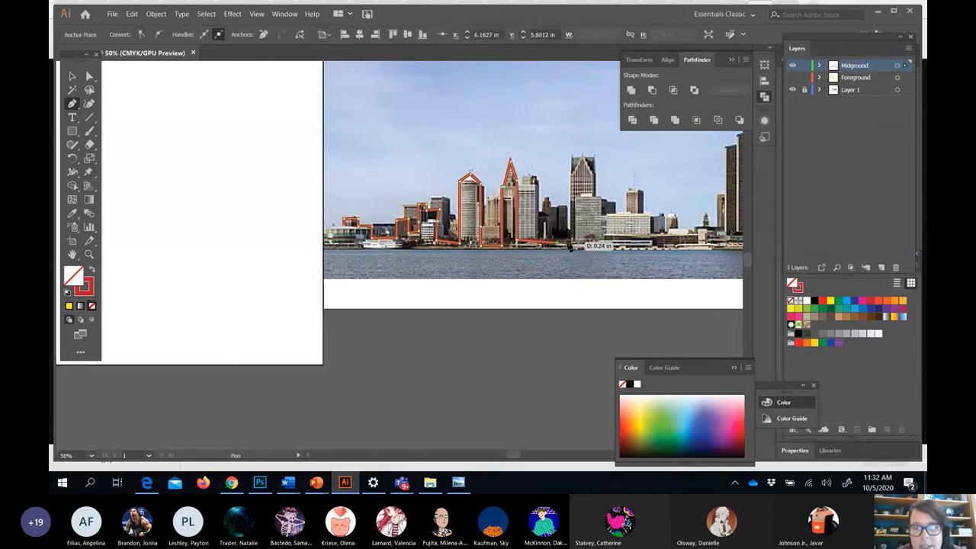
Trace the red path around the tall peaked tower with a flat top and down over the lower roofs beside it.
left_click(573, 156)
left_click(597, 156)
left_click(597, 194)
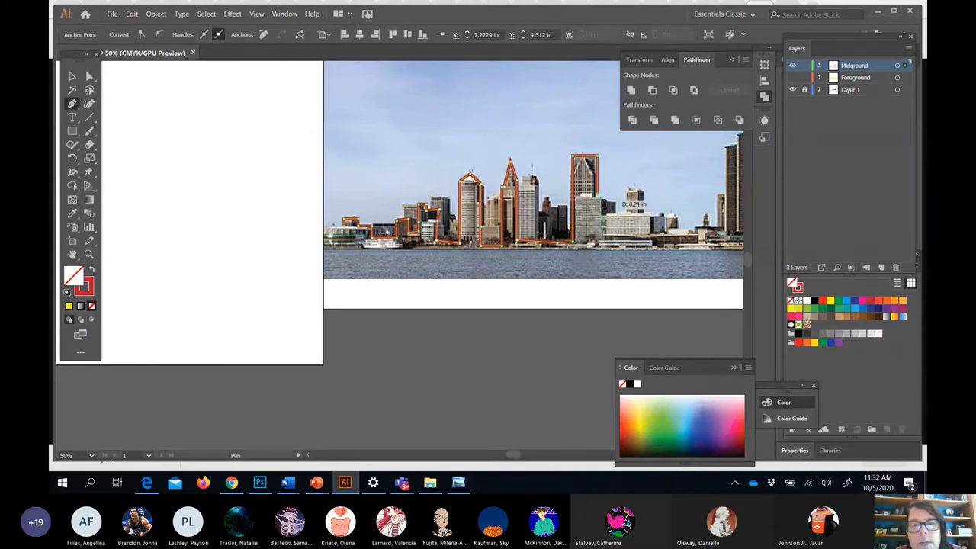
left_click(613, 203)
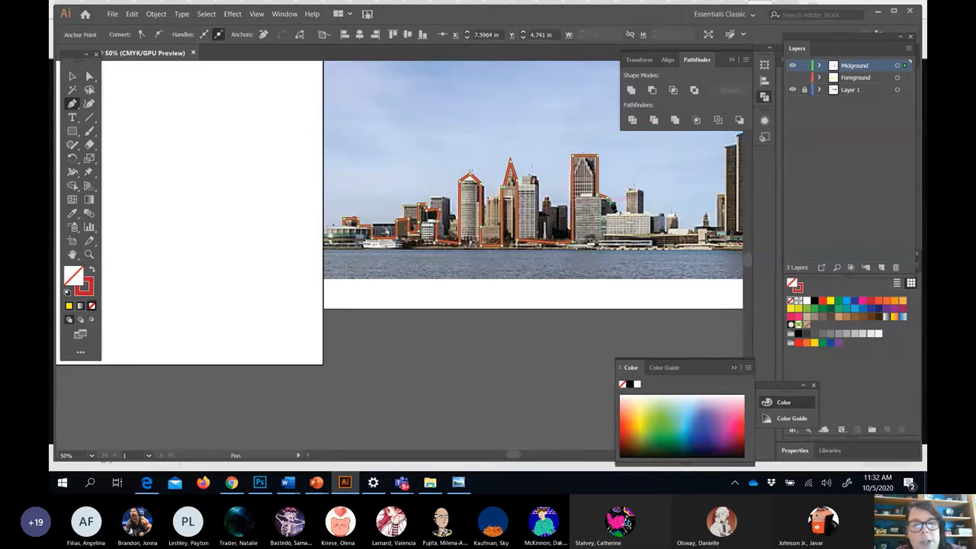
left_click(617, 203)
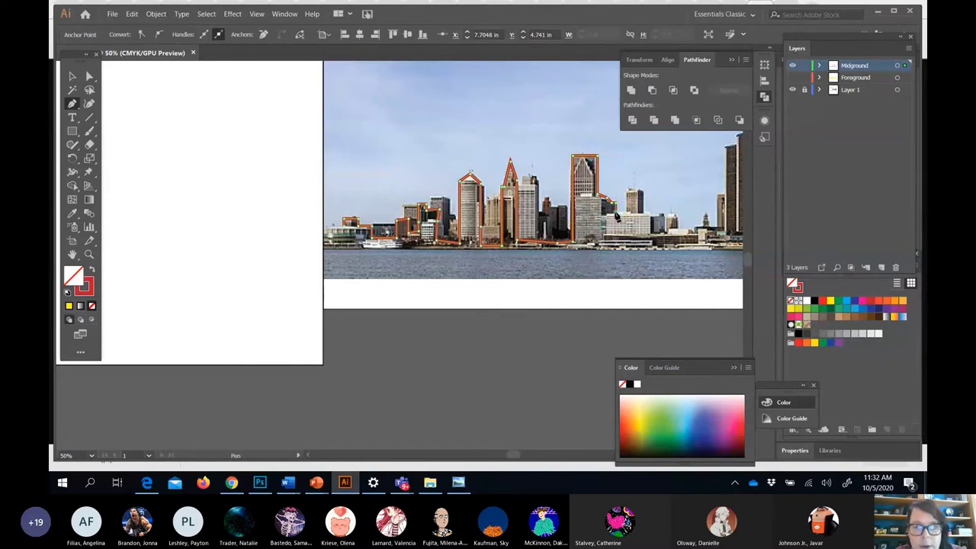
Continue the red path around the small square tower and down over the low white buildings beyond it.
left_click(630, 189)
left_click(642, 187)
left_click(644, 213)
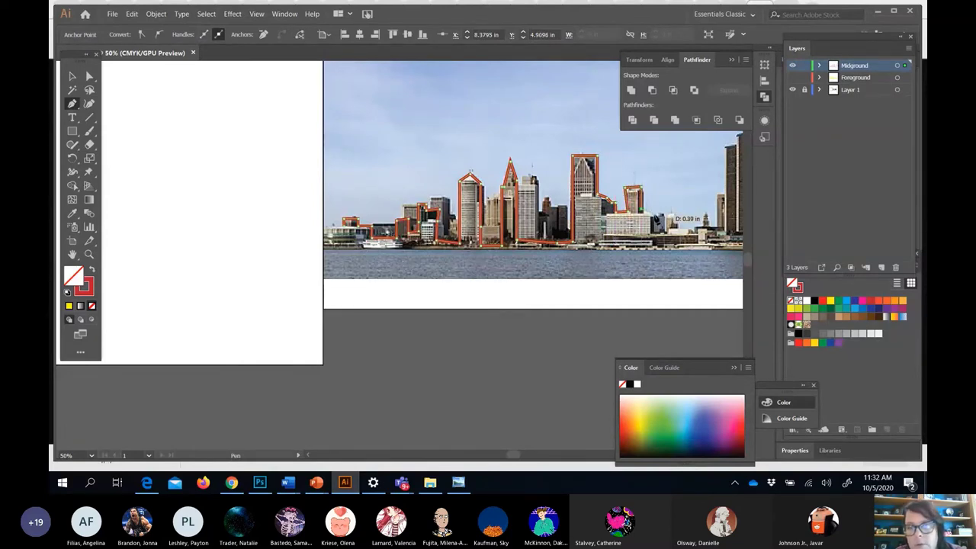
left_click(654, 213)
left_click(665, 229)
left_click(691, 231)
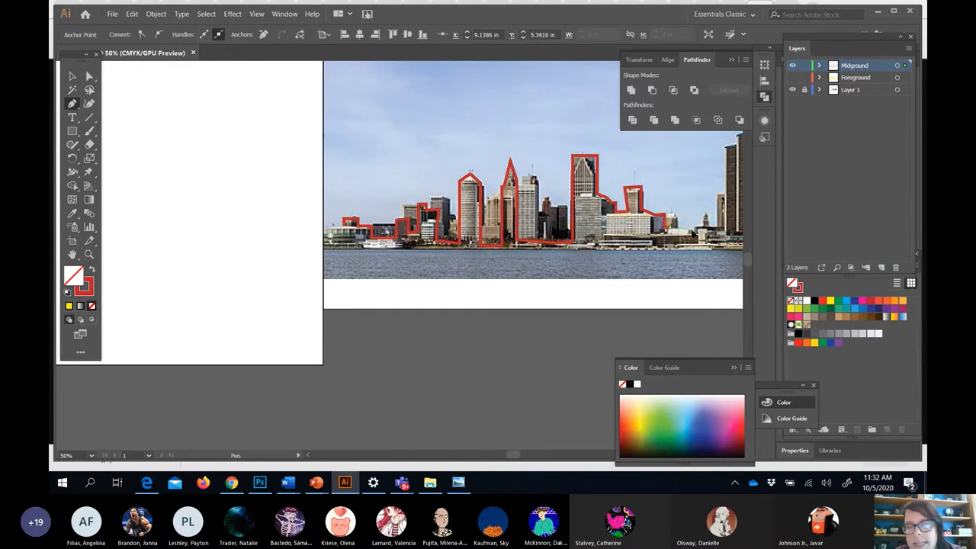
Trace the red path over the small spire and around the narrow building just before the dark high-rises.
right_click(703, 226)
left_click(702, 216)
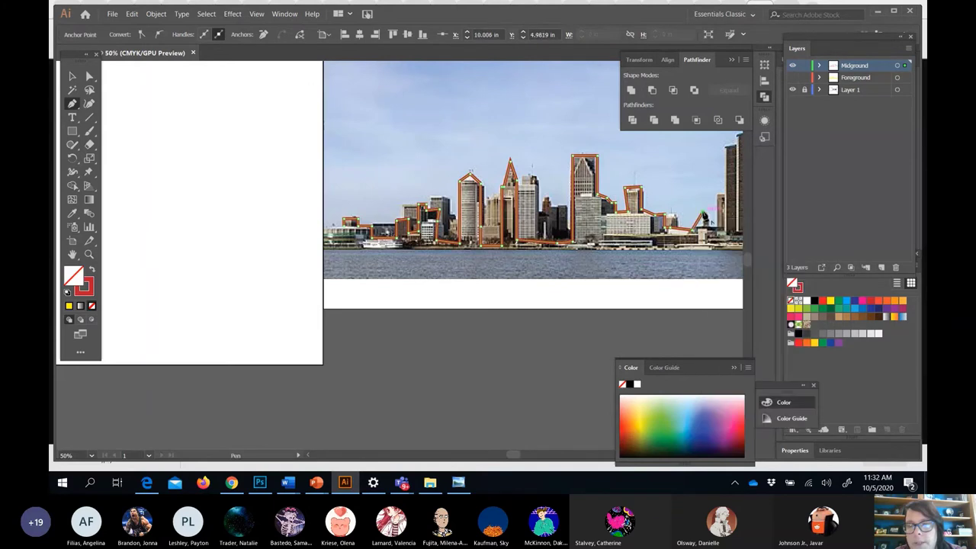
scroll(472, 214, "right", 4)
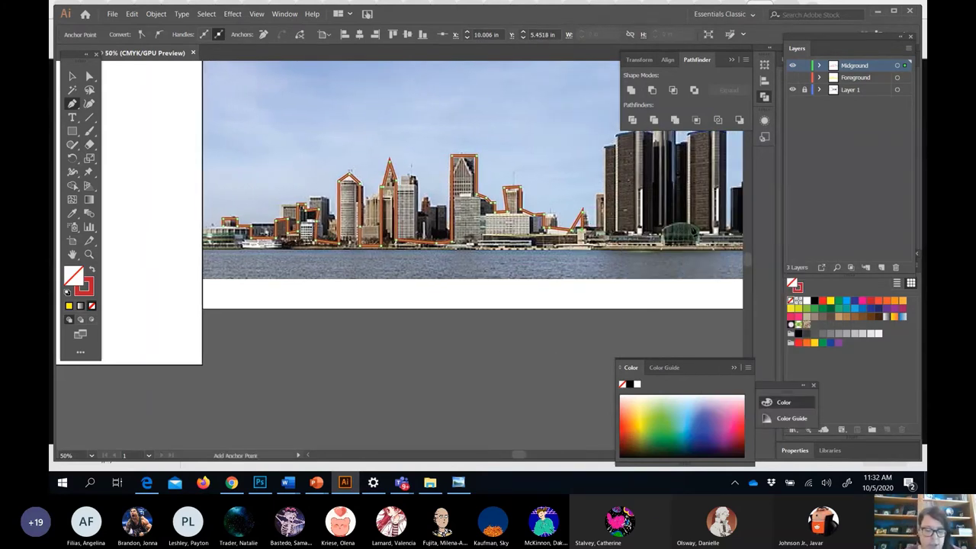
scroll(694, 233, "right", 3)
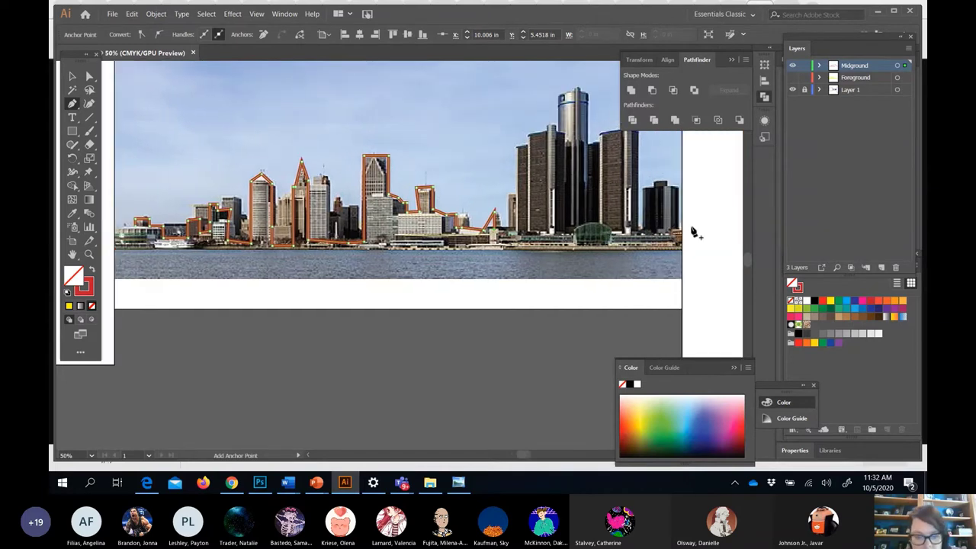
key("space")
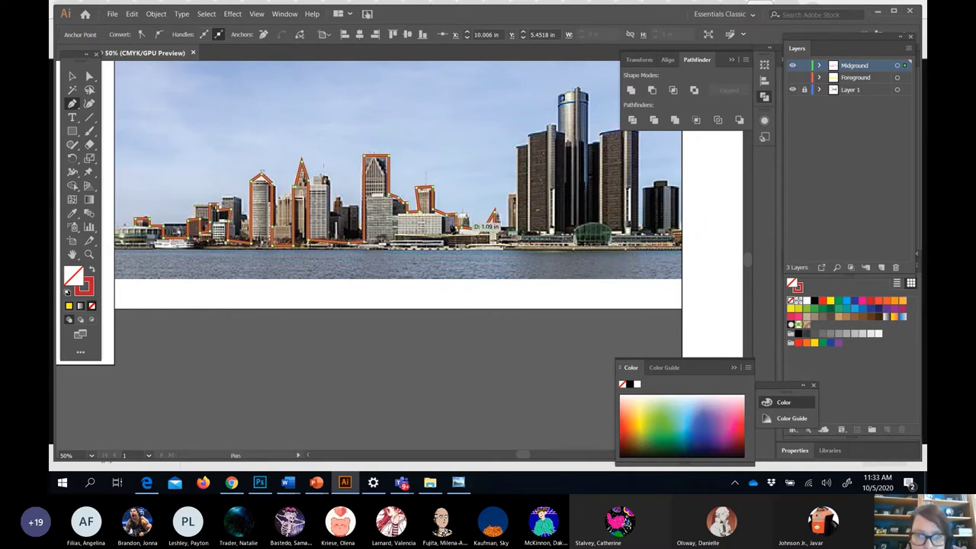
left_click(510, 196)
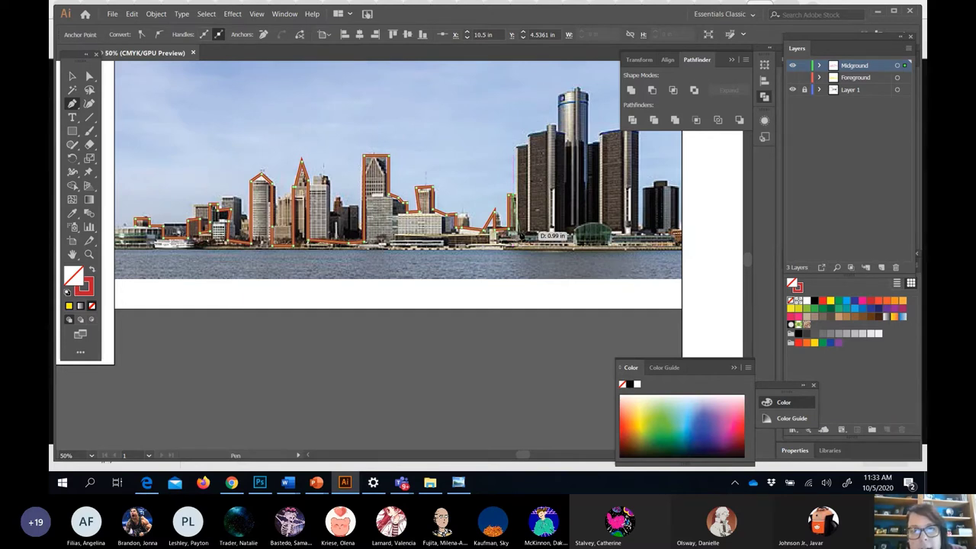
left_click(511, 235)
Trace the red path around the first large dark tower, down to its base beside the tall glass cylinder.
left_click(525, 238)
left_click(525, 131)
left_click(549, 127)
left_click(562, 234)
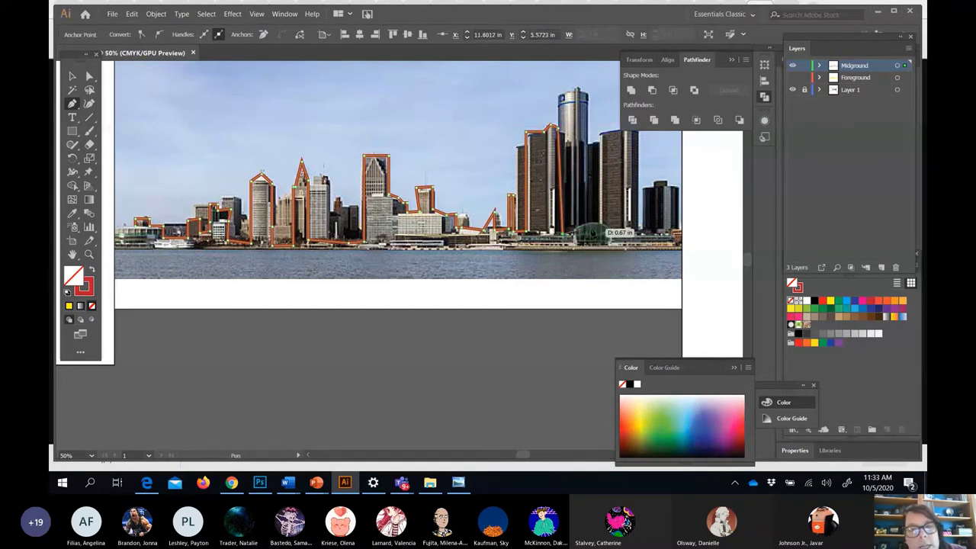
key("ctrl+shift+a")
left_click(562, 234)
Continue the red path past the domed building, around the second large dark tower, and along to the photo's right edge.
left_click(607, 234)
left_click(603, 131)
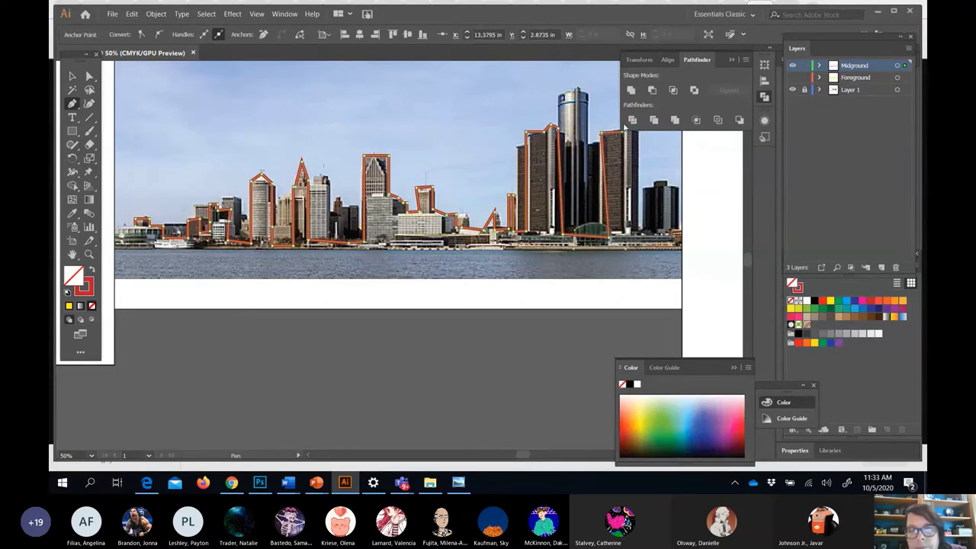
left_click_drag(584, 161, 485, 161)
left_click(526, 127)
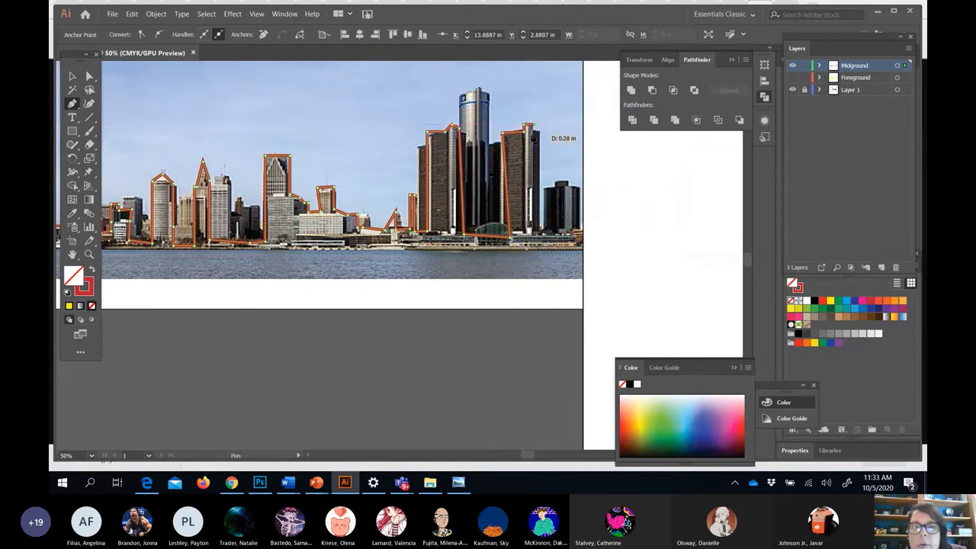
left_click(542, 233)
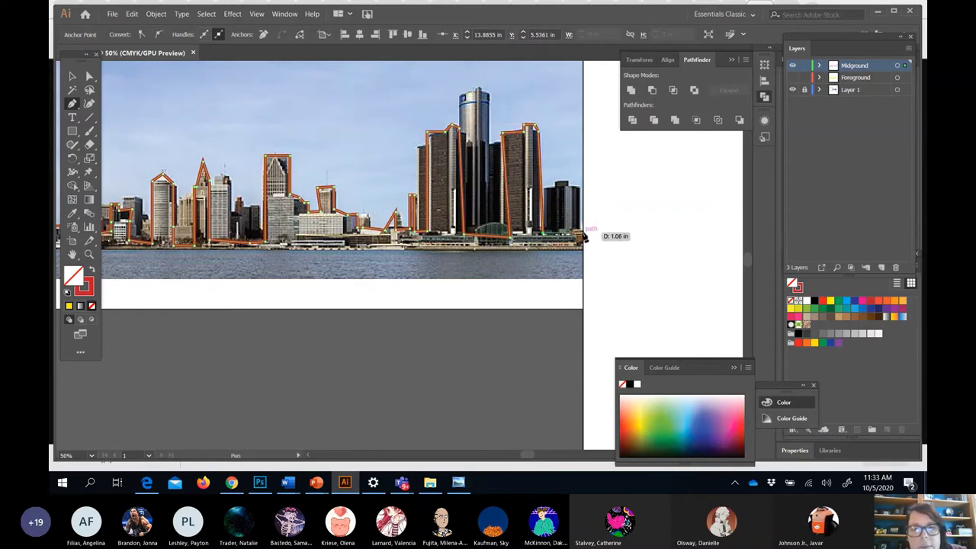
Close the red path along the waterline back to its starting point and fill the skyline shape with red.
scroll(584, 237, "down", 3)
scroll(583, 237, "left", 3)
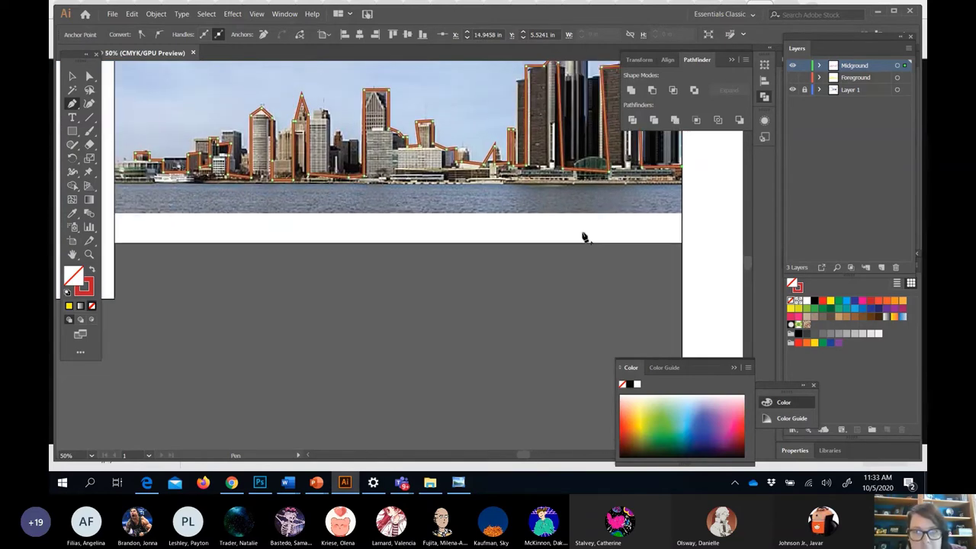
key("ctrl+minus")
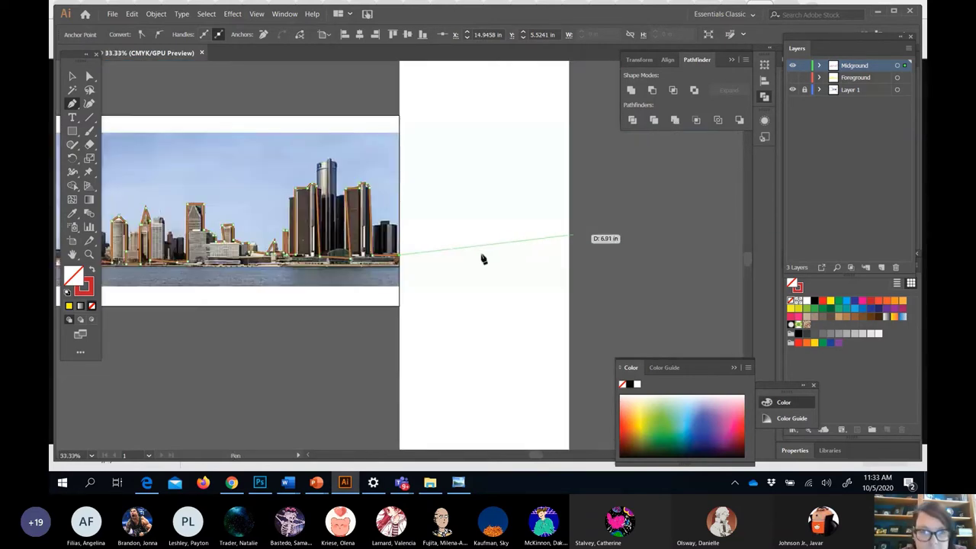
scroll(401, 275, "left", 3)
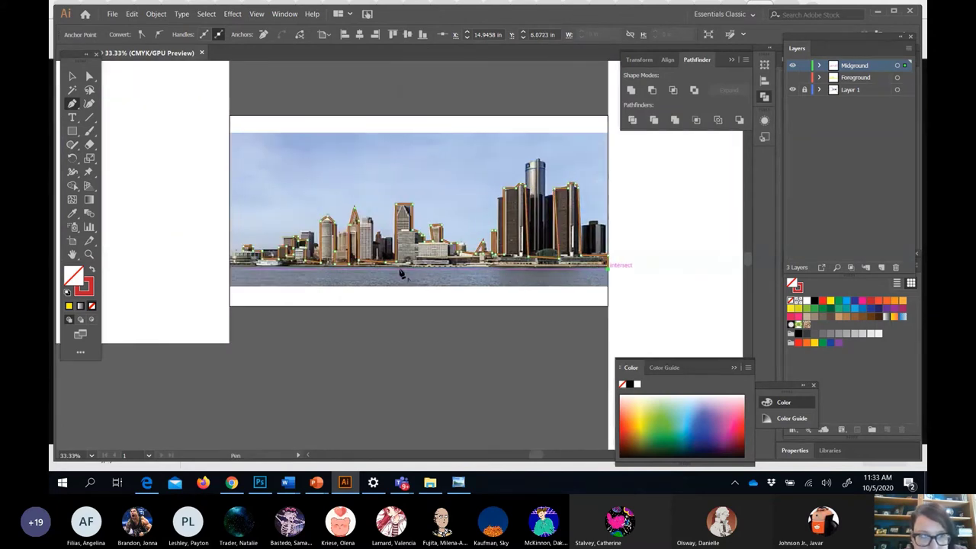
left_click(265, 272)
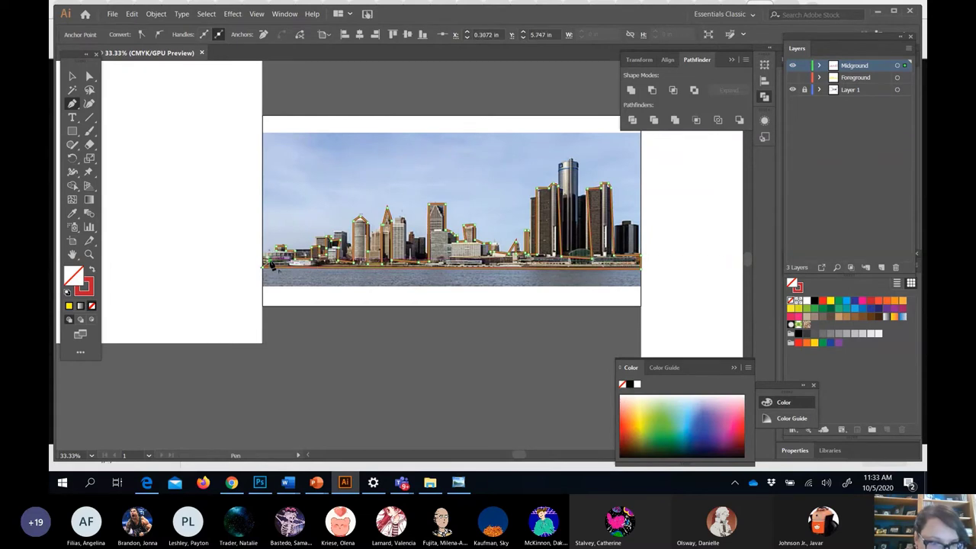
left_click(276, 259)
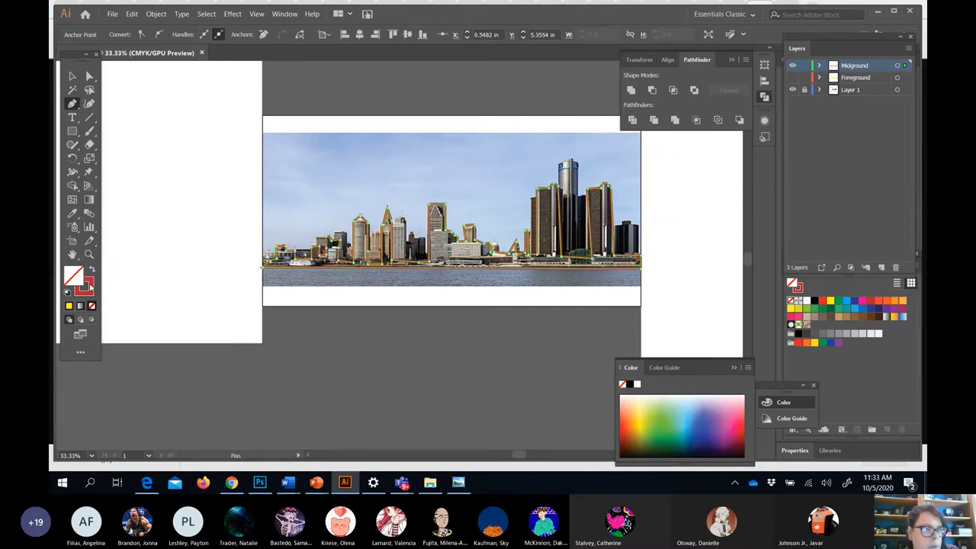
key("shift+x")
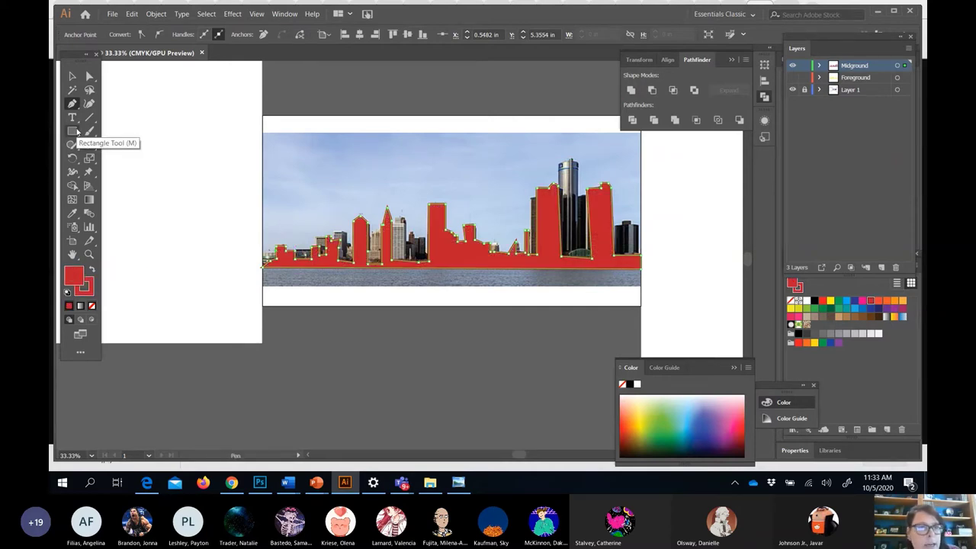
Adjust individual anchors of the two large dark towers, shifting the base anchor between them to about X 12.83 in.
left_click(89, 76)
left_click(369, 304)
left_click(400, 232)
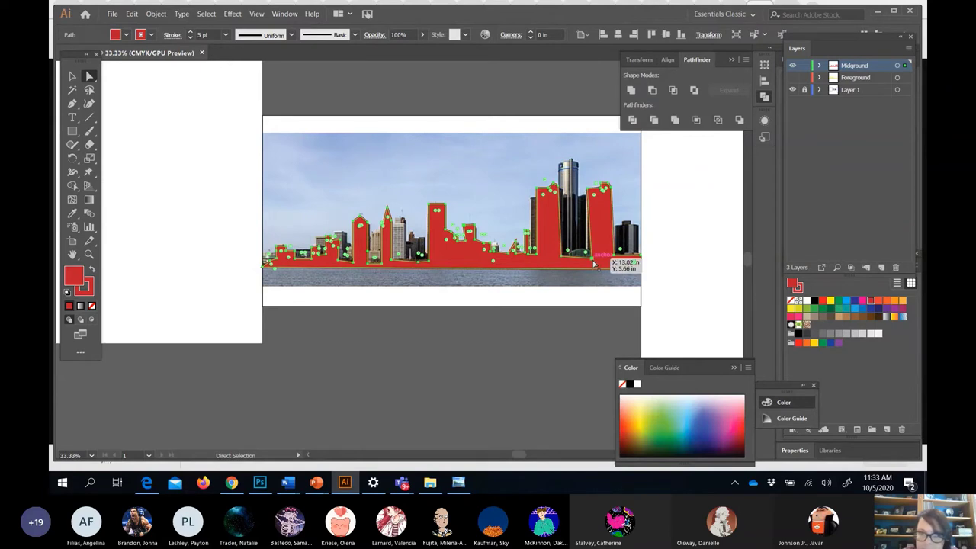
left_click(549, 311)
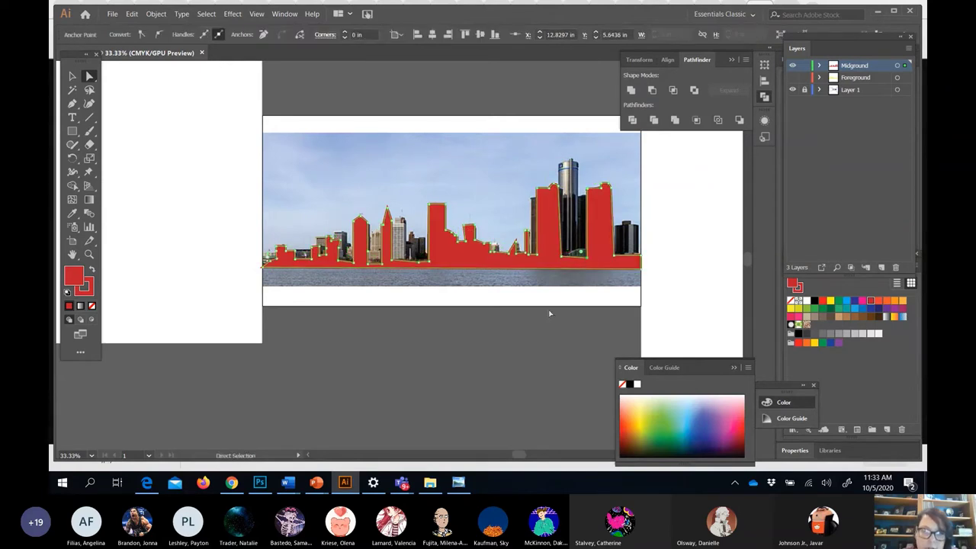
left_click(564, 182)
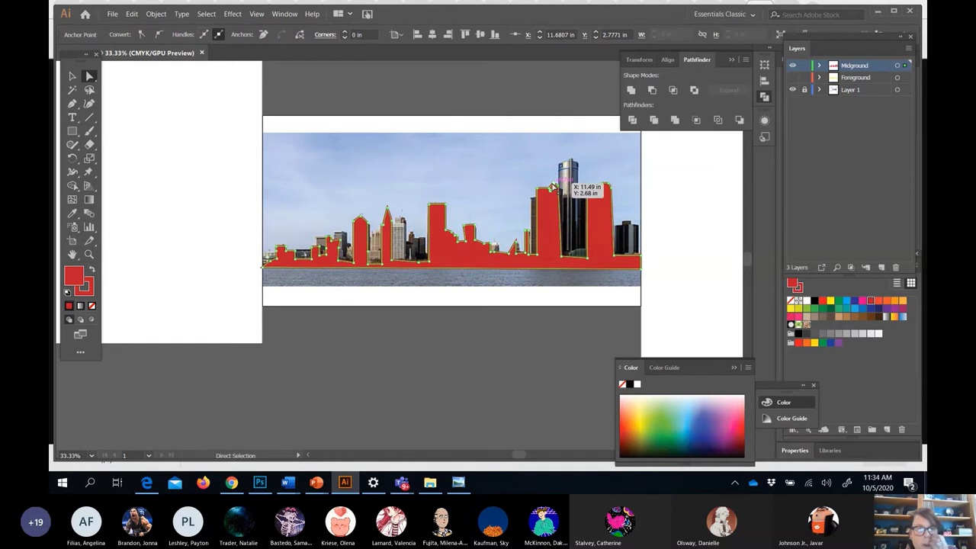
Add an anchor point on the tall midtown tower's flat roof and pull it up into a point at about Y 2.51 in.
left_click(72, 103)
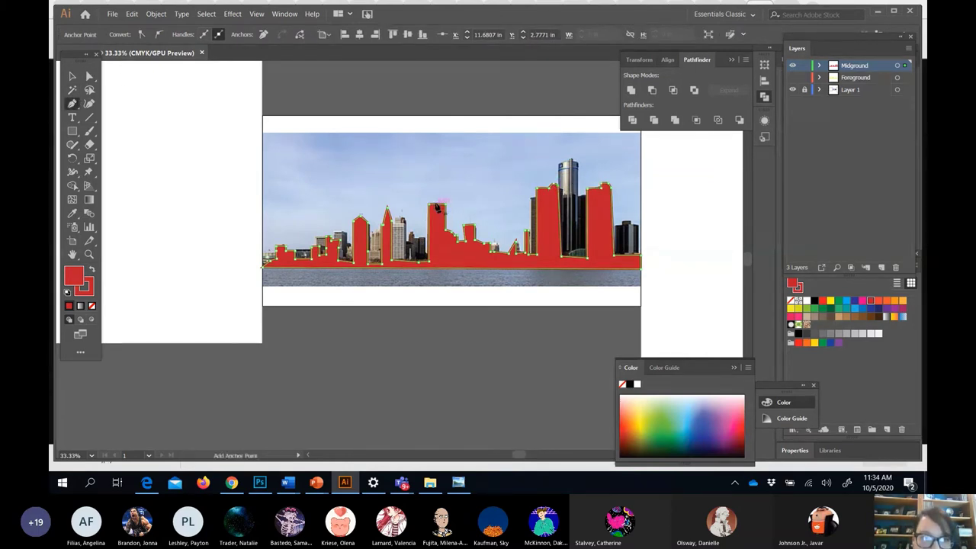
left_click(438, 205)
left_click(89, 77)
left_click_drag(437, 206, 436, 180)
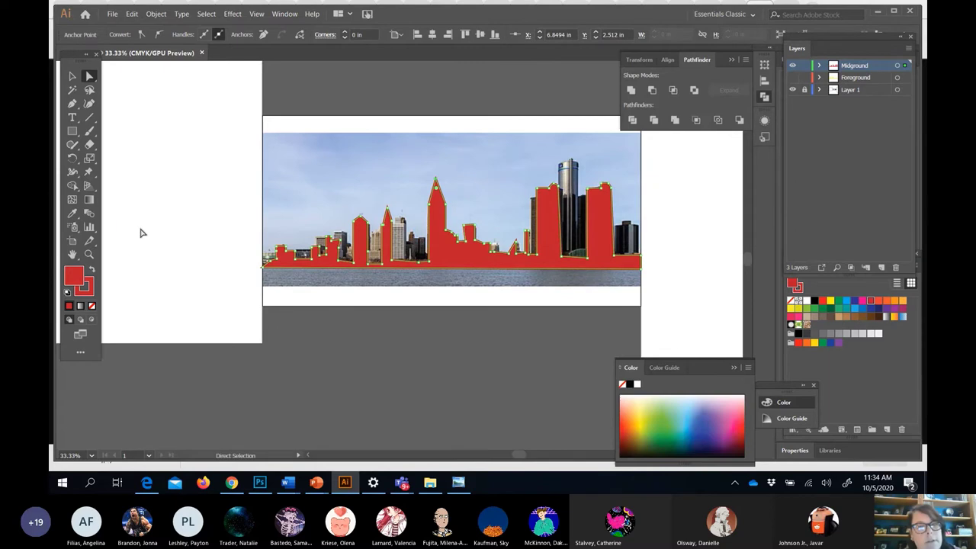
scroll(453, 166, "left", 2)
scroll(453, 165, "right", 3)
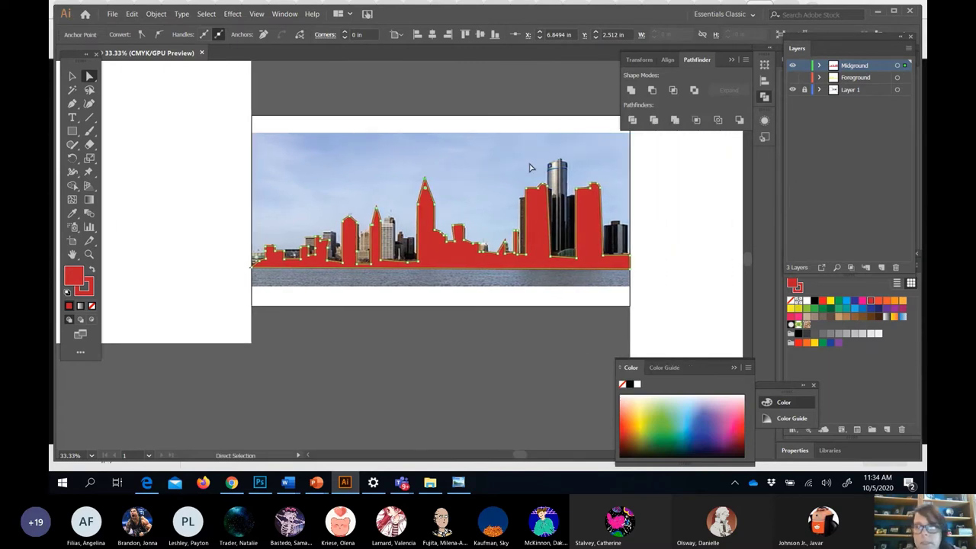
Show the Foreground layer and move it into the Midground layer, above the red skyline shape.
left_click(792, 78)
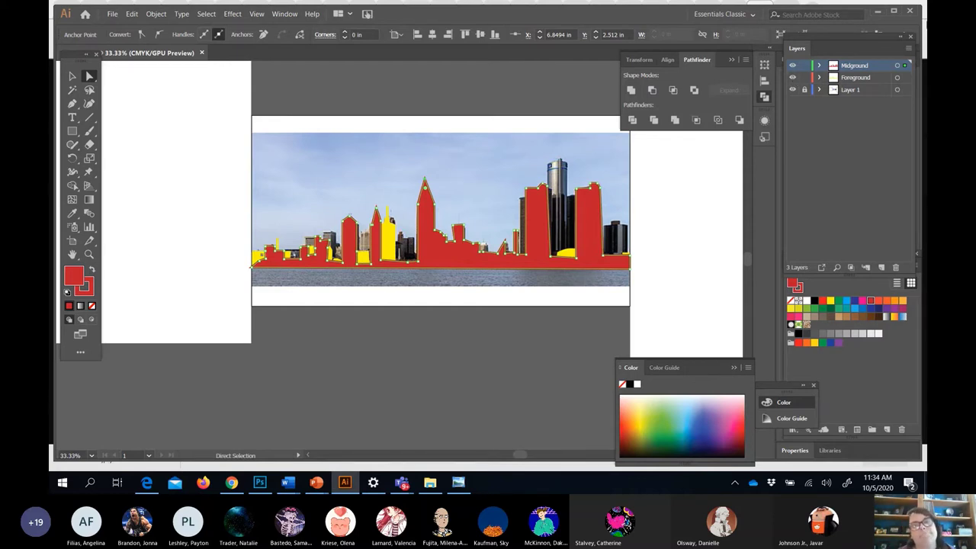
left_click(873, 79)
left_click_drag(871, 76, 869, 67)
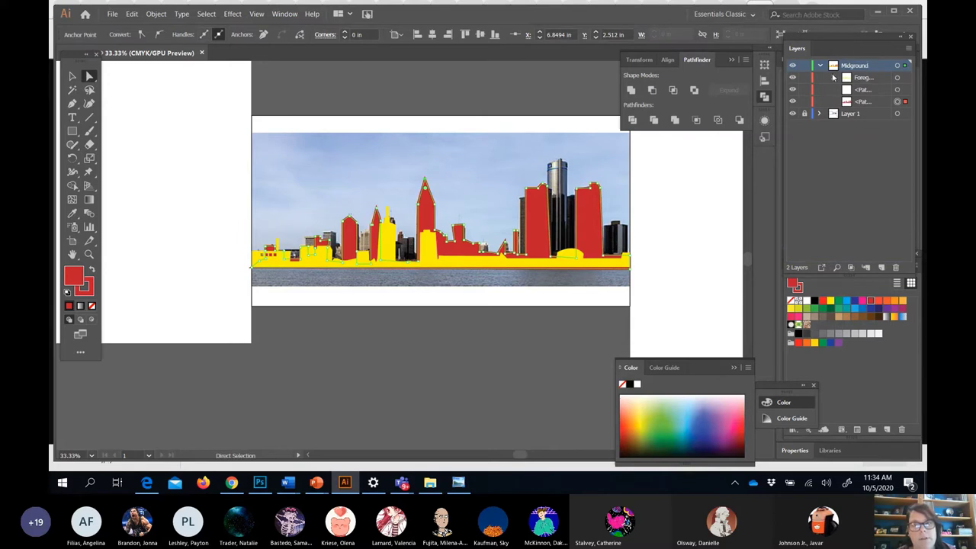
left_click(833, 77)
left_click(820, 66)
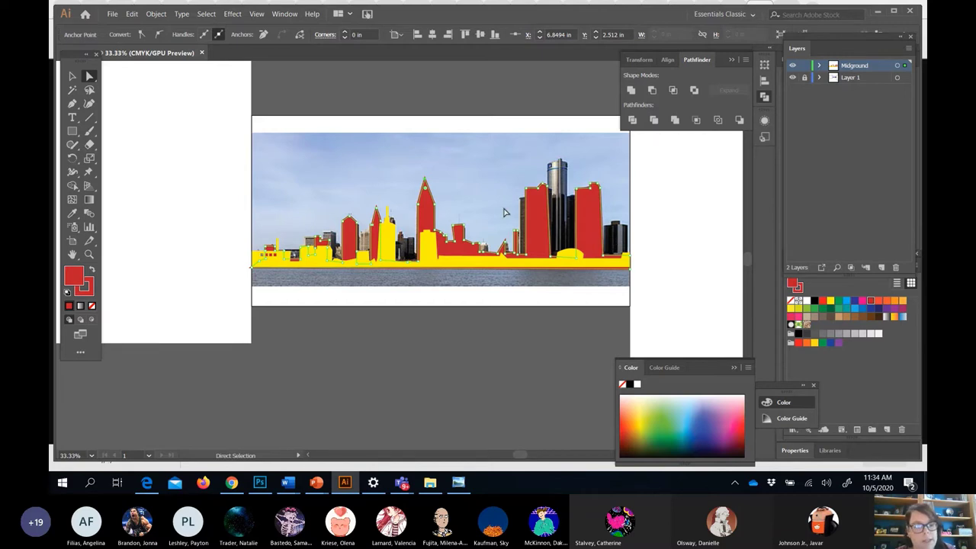
Undo nesting the Foreground layer inside Midground, collapse it, and move it above Midground as a separate layer.
key("ctrl")
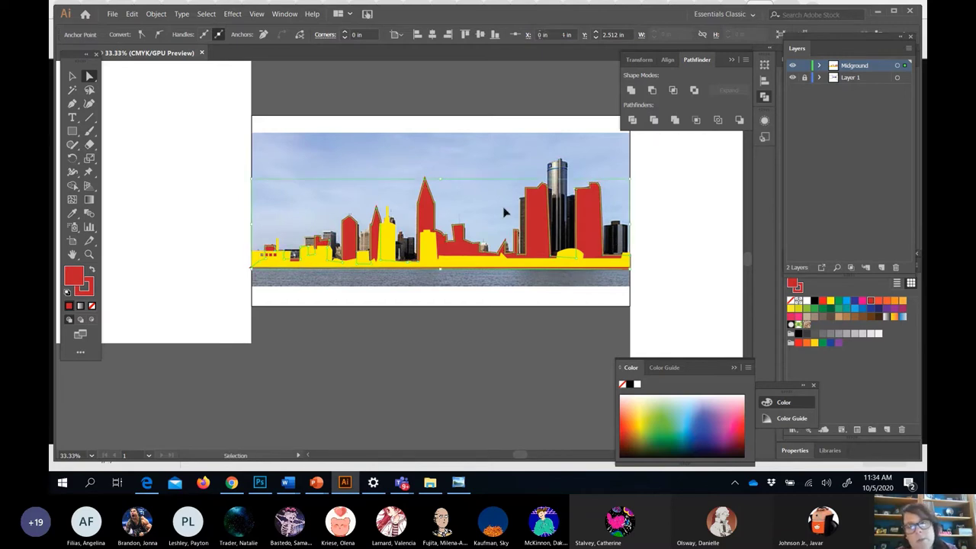
left_click(497, 205)
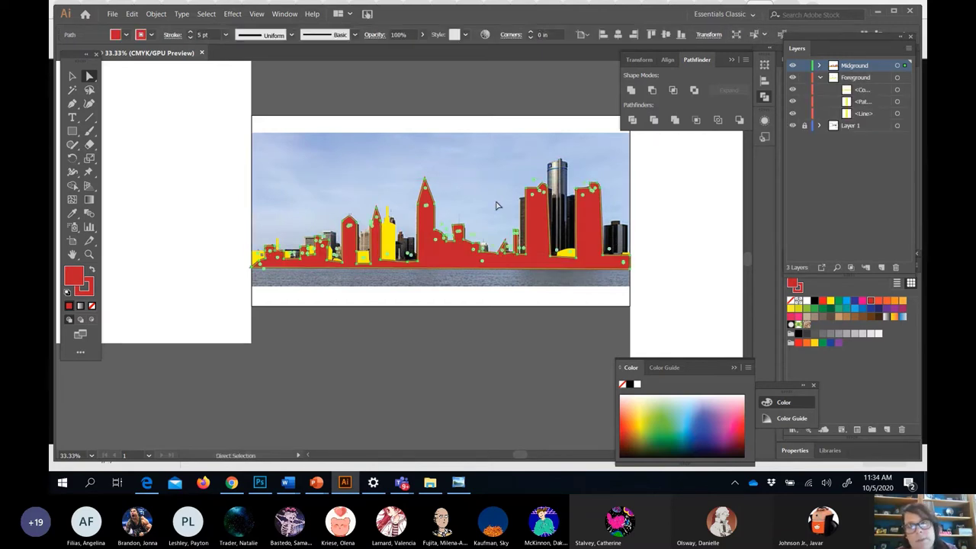
left_click(820, 77)
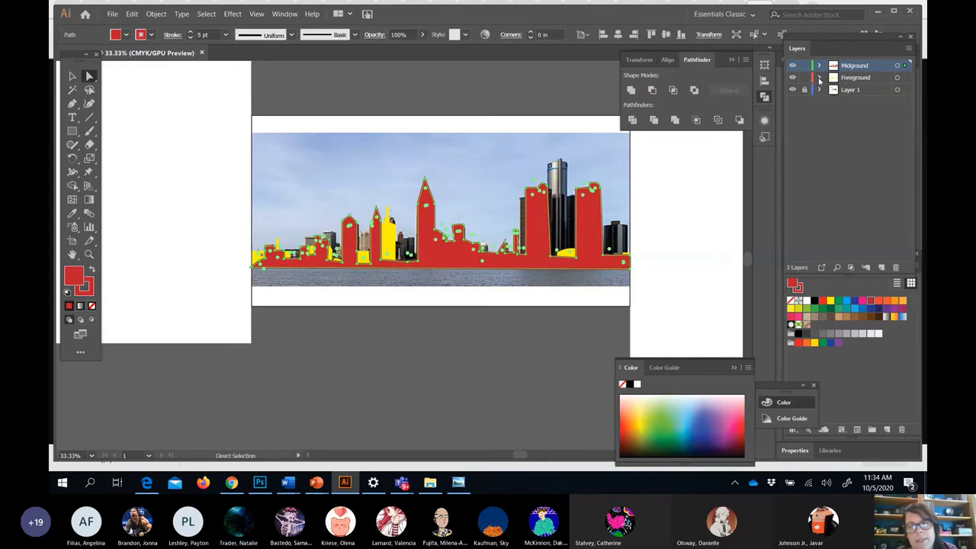
left_click(874, 78)
left_click_drag(875, 78, 868, 57)
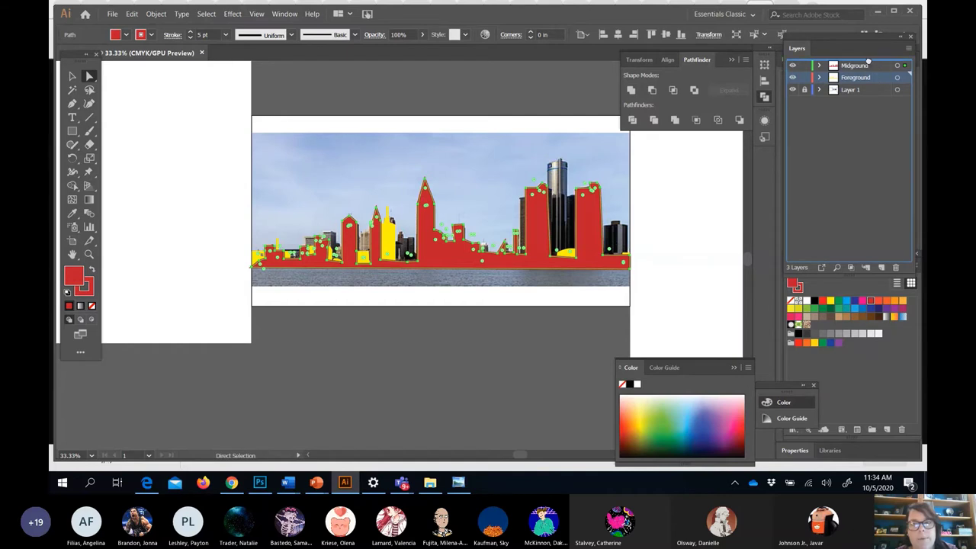
left_click_drag(868, 62, 862, 65)
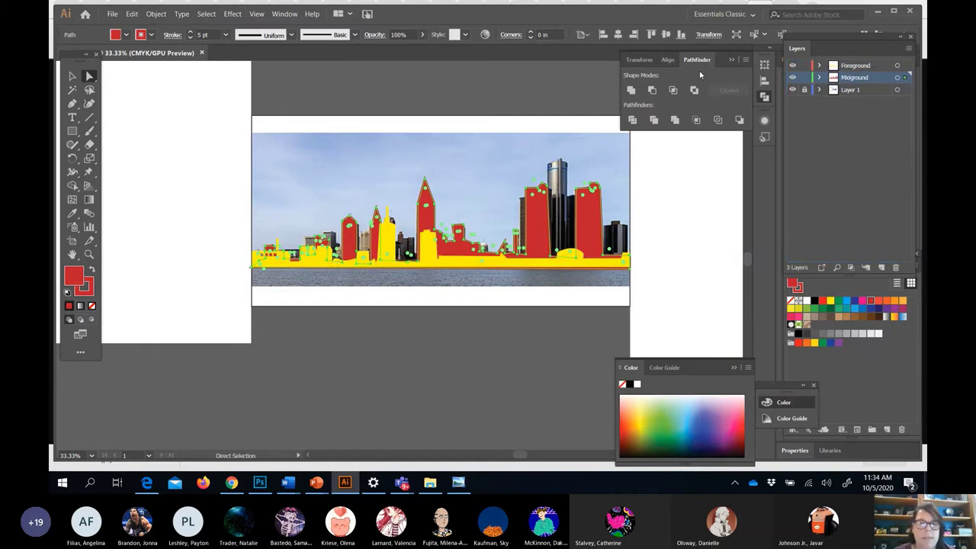
Add a new layer directly above Layer 1 and hide the Midground and Foreground layers.
left_click(877, 91)
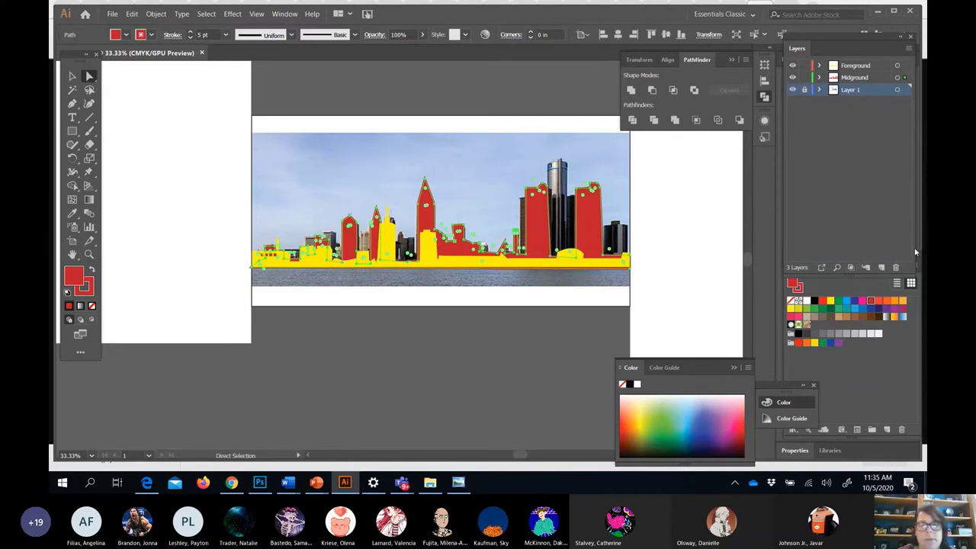
left_click(882, 268)
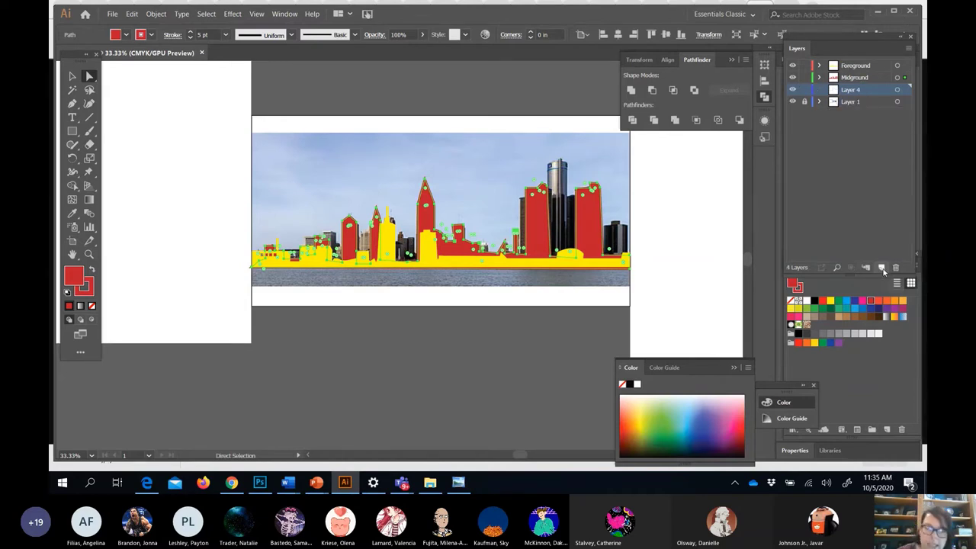
left_click(792, 77)
left_click(792, 65)
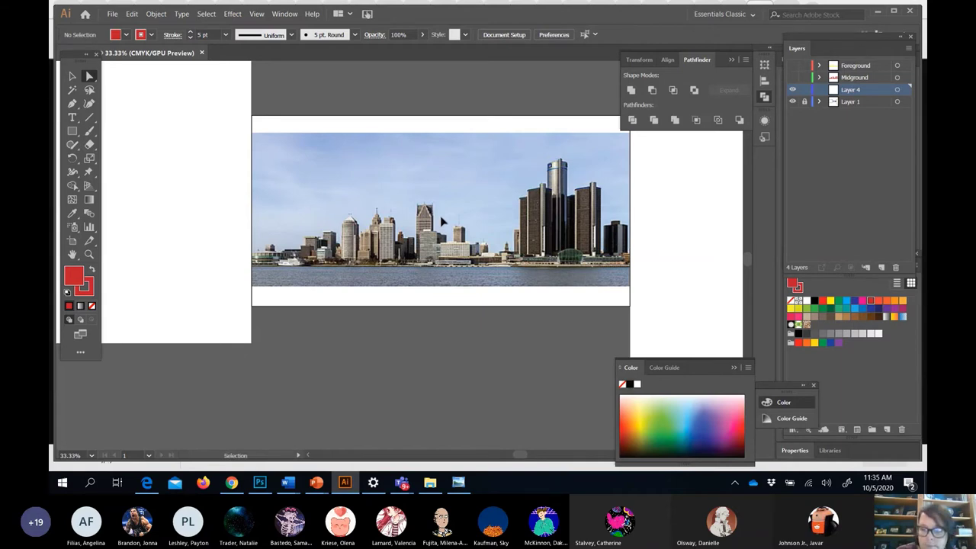
Start a rough Pen tool outline on Layer 4 over the building tops, from the photo's left end to the first large dark tower.
key("ctrl+minus")
left_click(73, 103)
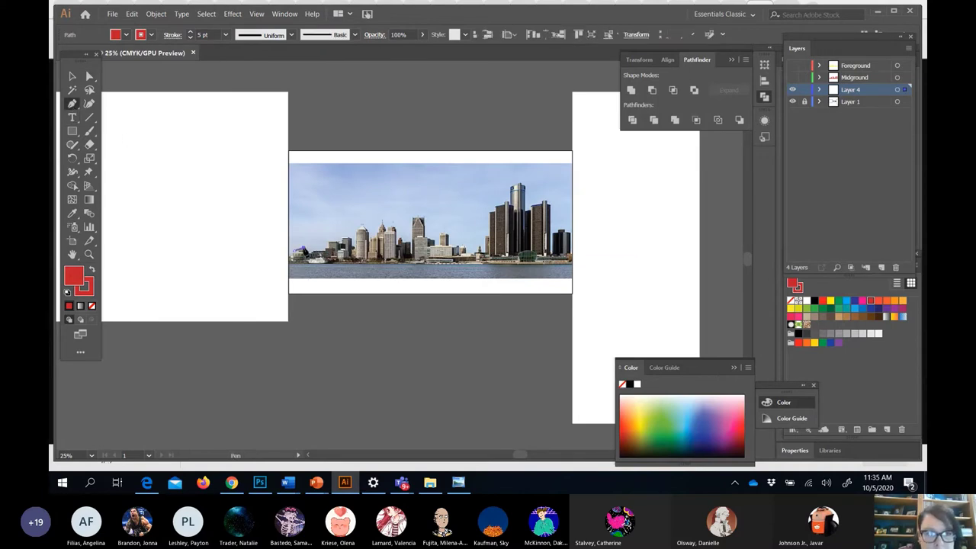
left_click(295, 250)
left_click(328, 247)
left_click(342, 242)
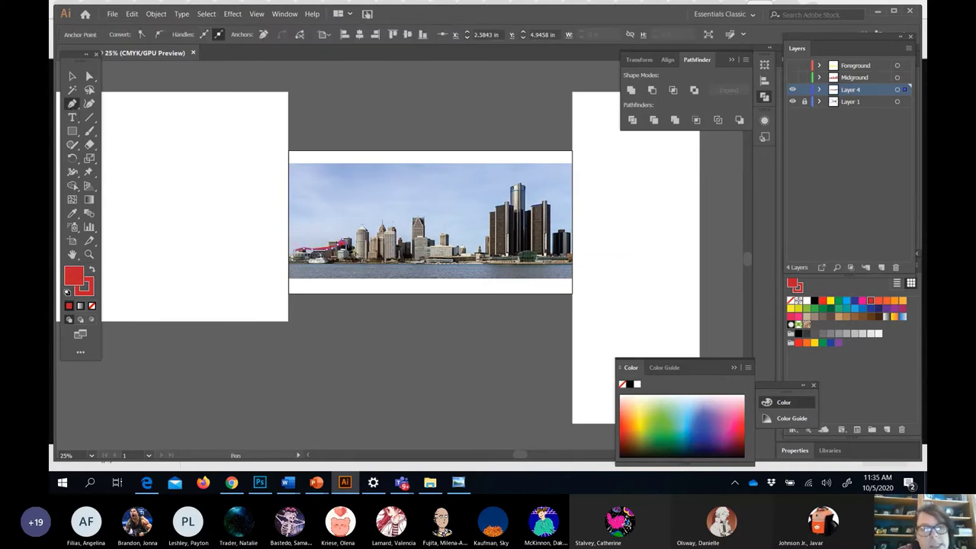
left_click(360, 223)
left_click(418, 230)
left_click(463, 240)
left_click(486, 220)
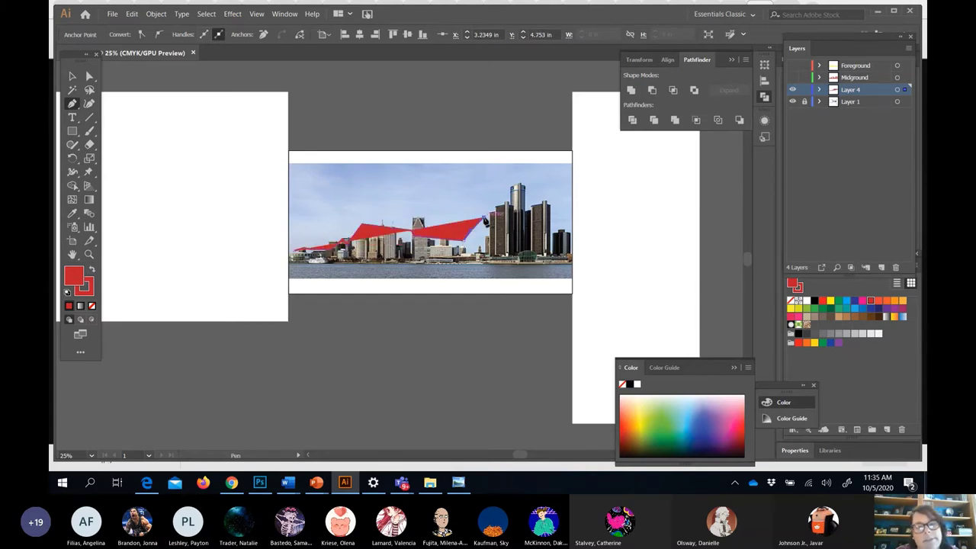
Continue the outline over the tallest tower, down past the photo's right edge, and back along its bottom edge to the starting point.
left_click(505, 200)
left_click(514, 192)
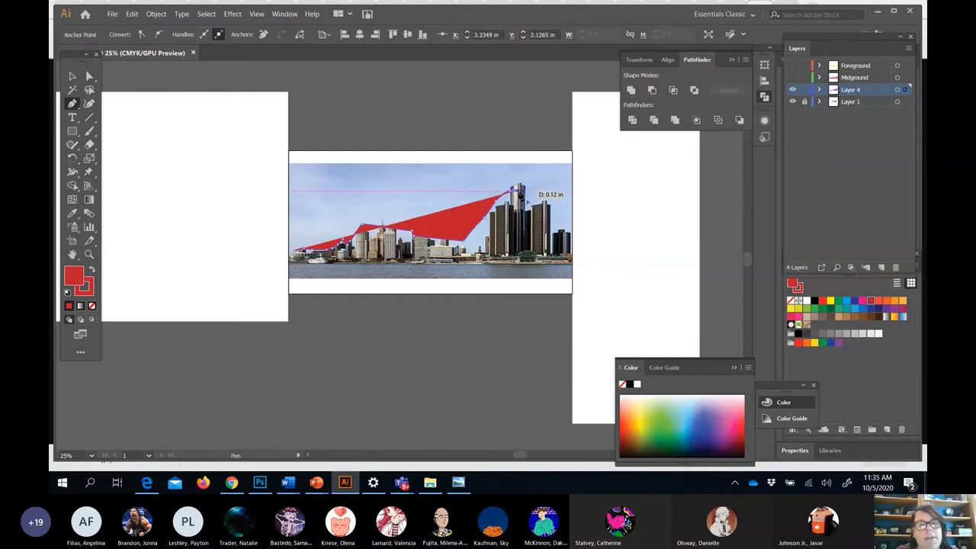
left_click(526, 217)
left_click(532, 233)
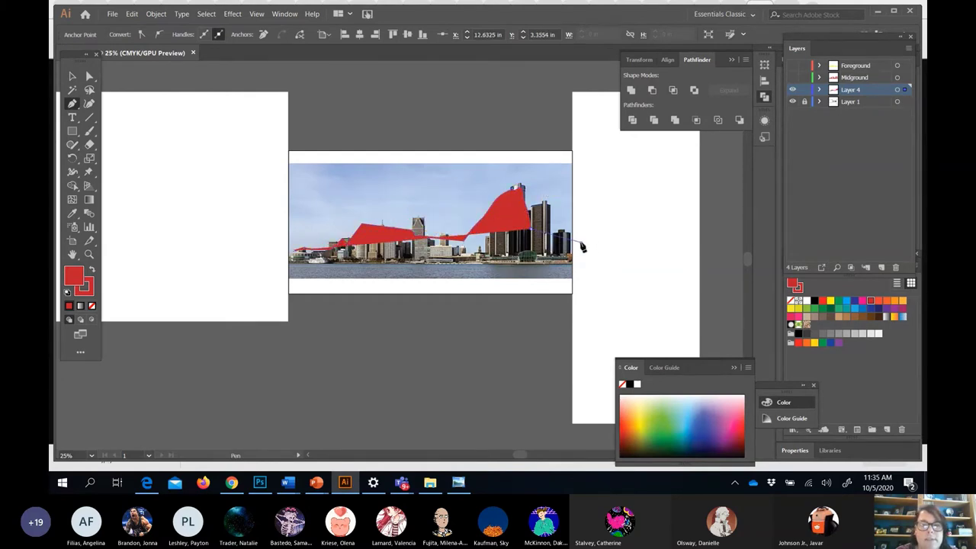
left_click(579, 245)
left_click(578, 279)
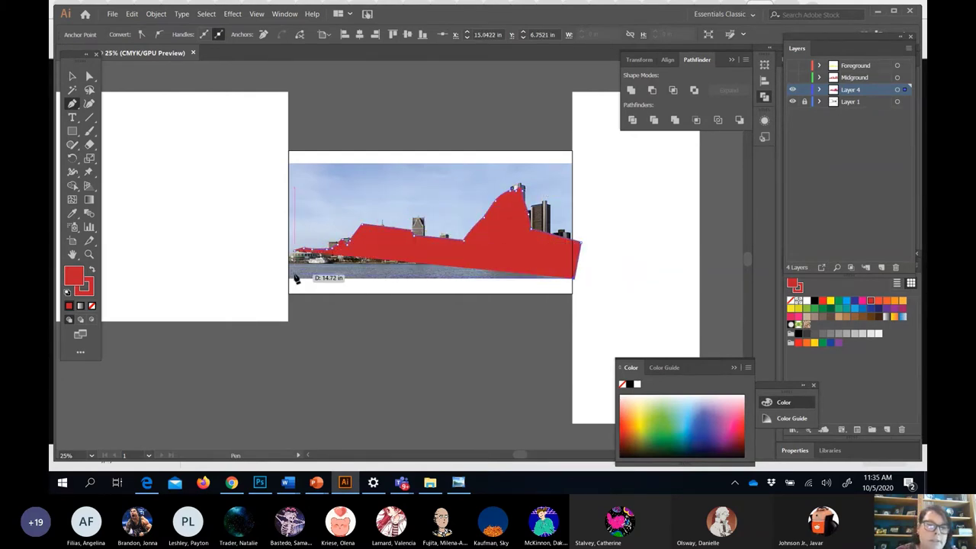
left_click(286, 279)
left_click(296, 255)
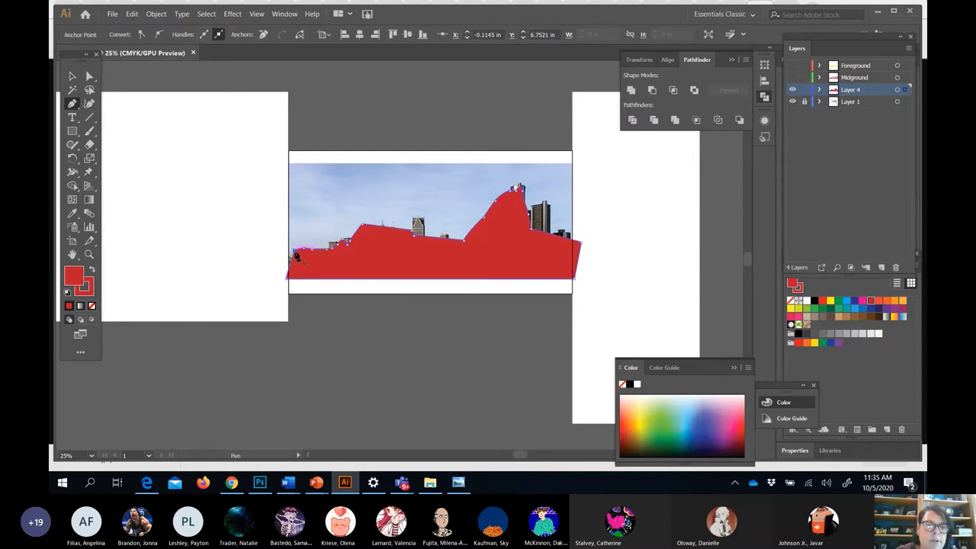
Fill the rough skyline shape with purple-blue 4A20BC and remove its stroke.
double_click(74, 276)
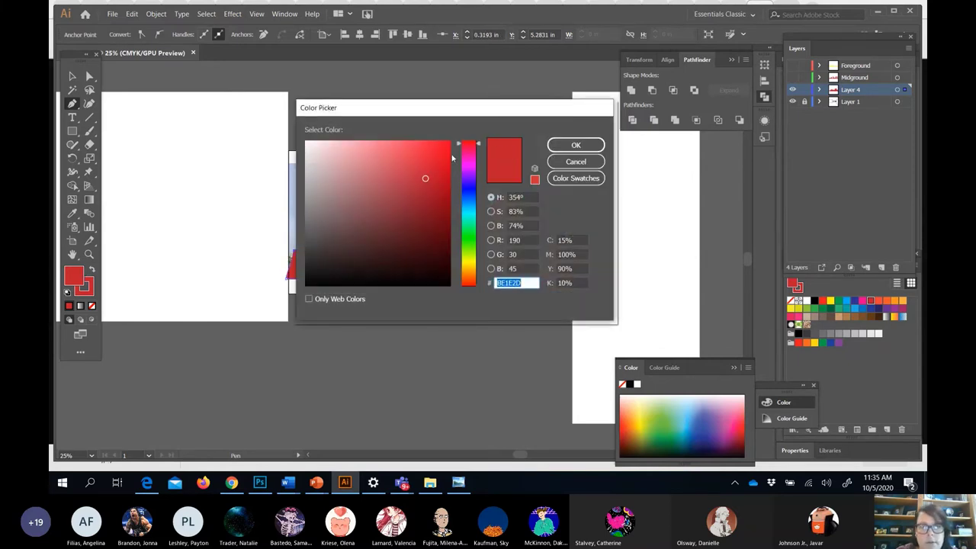
left_click(471, 184)
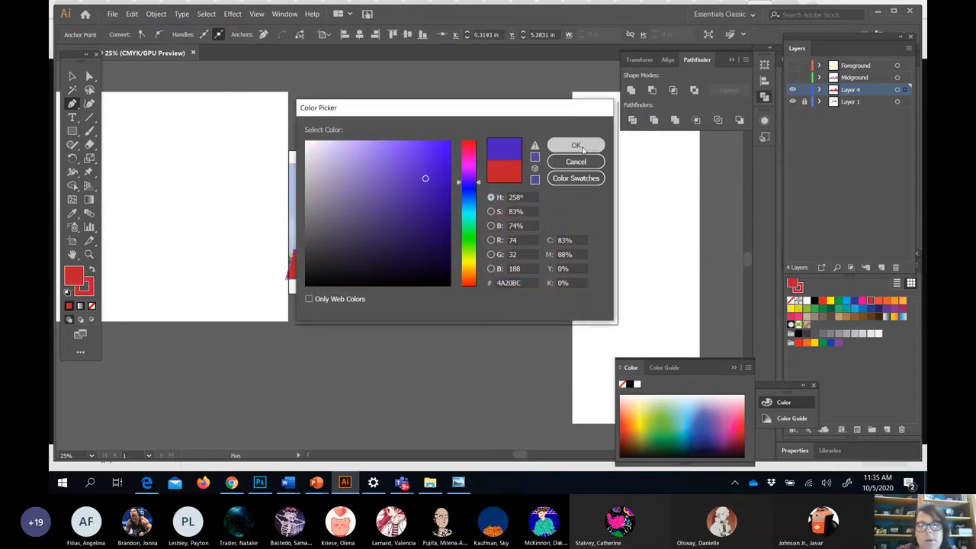
left_click(576, 145)
left_click(87, 292)
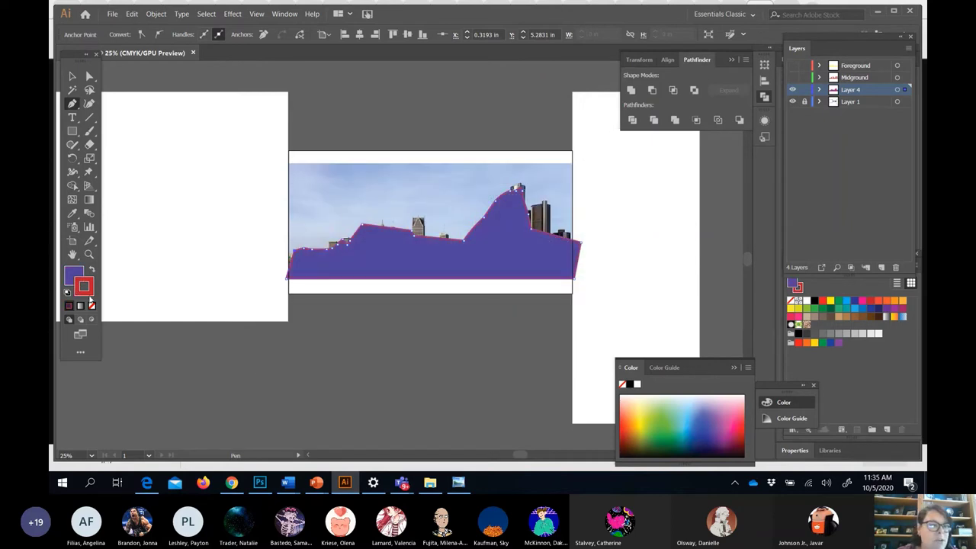
left_click(92, 306)
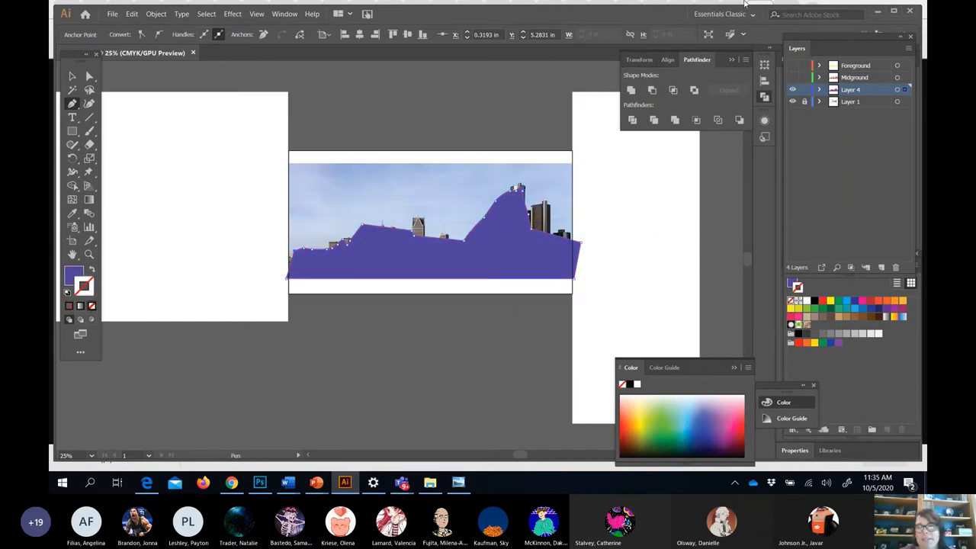
Show the Midground and Foreground layers again and deselect the purple shape.
left_click(792, 78)
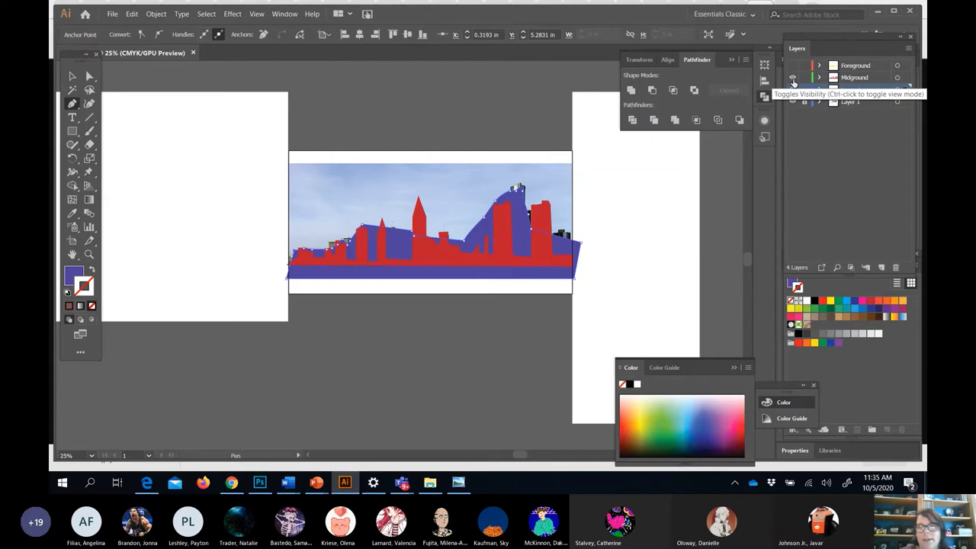
left_click(792, 89)
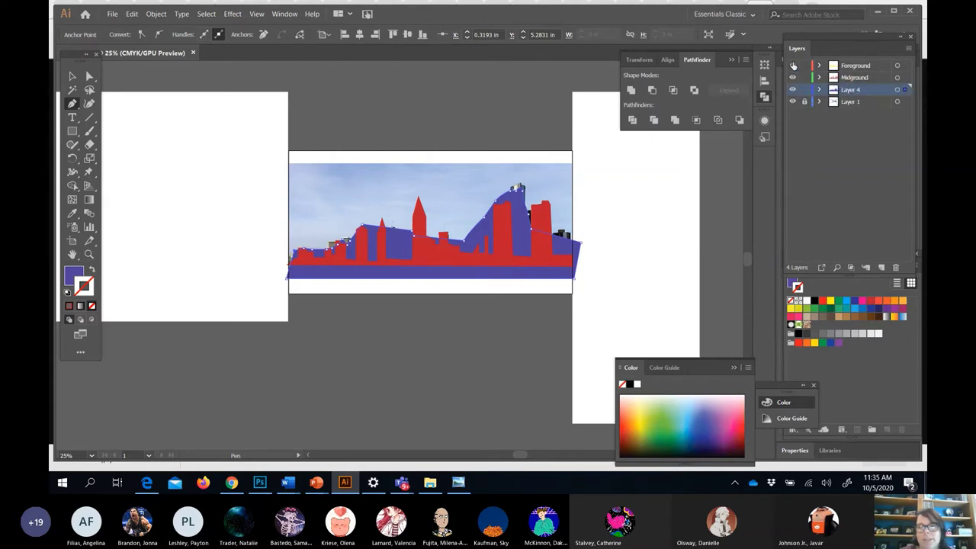
left_click(376, 369)
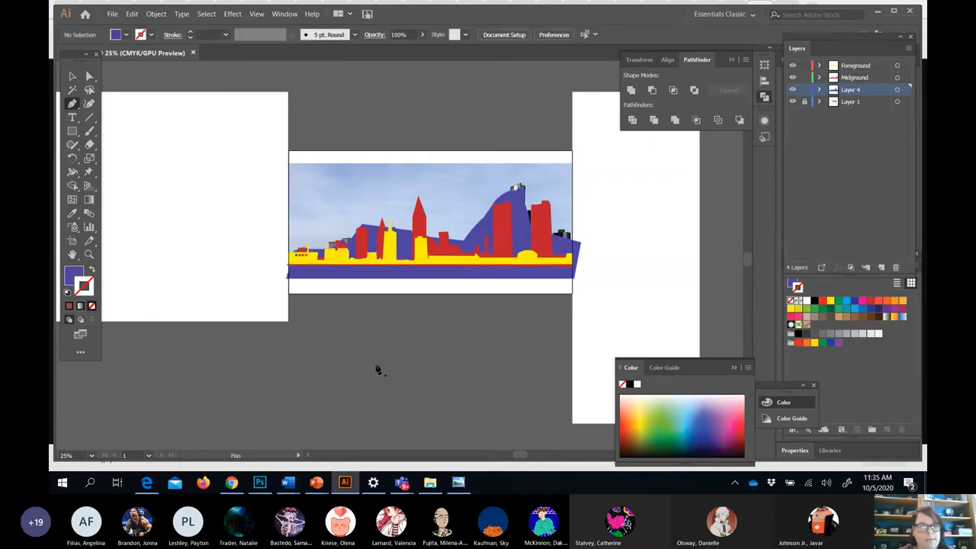
left_click(71, 77)
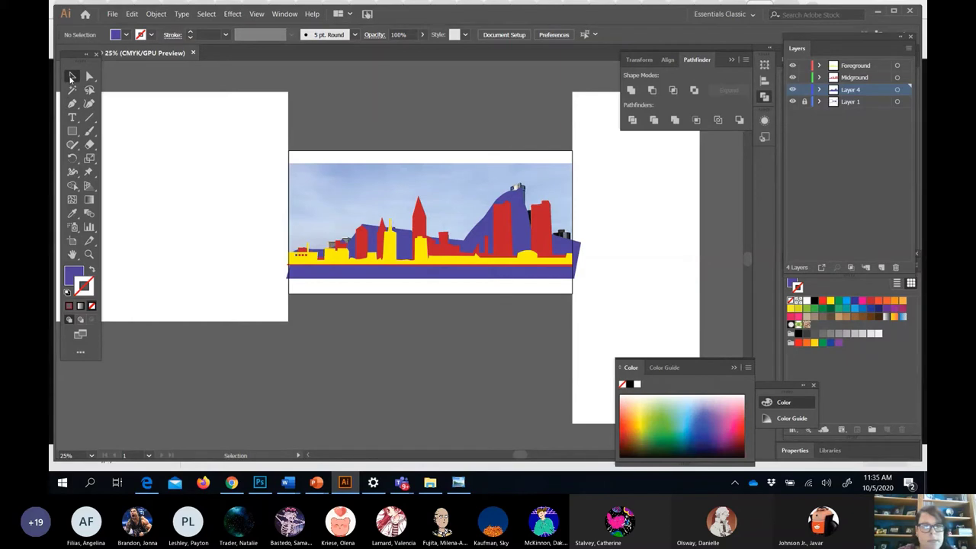
Add a new layer above Layer 1 and draw a rectangle on it from the artboard's top edge to the photo's bottom, full width.
left_click(868, 102)
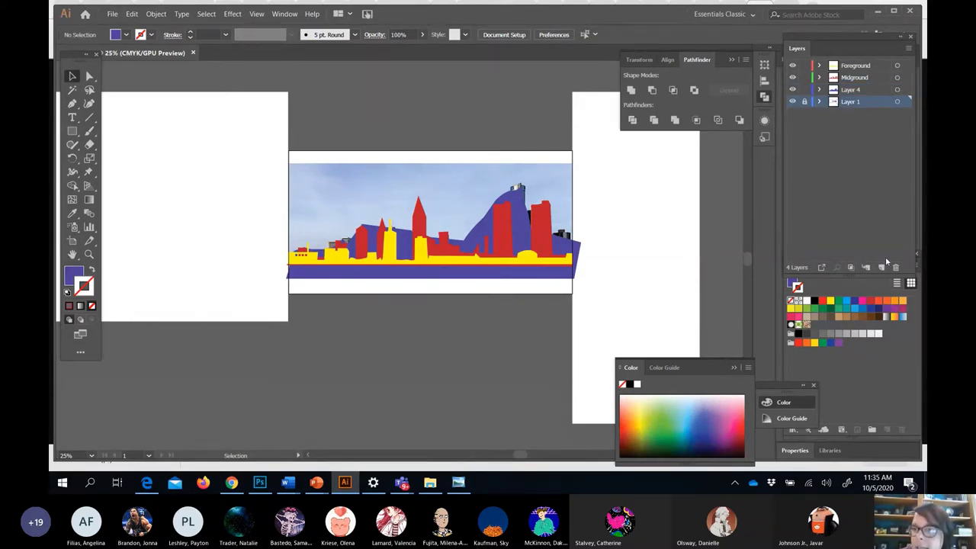
left_click(881, 269)
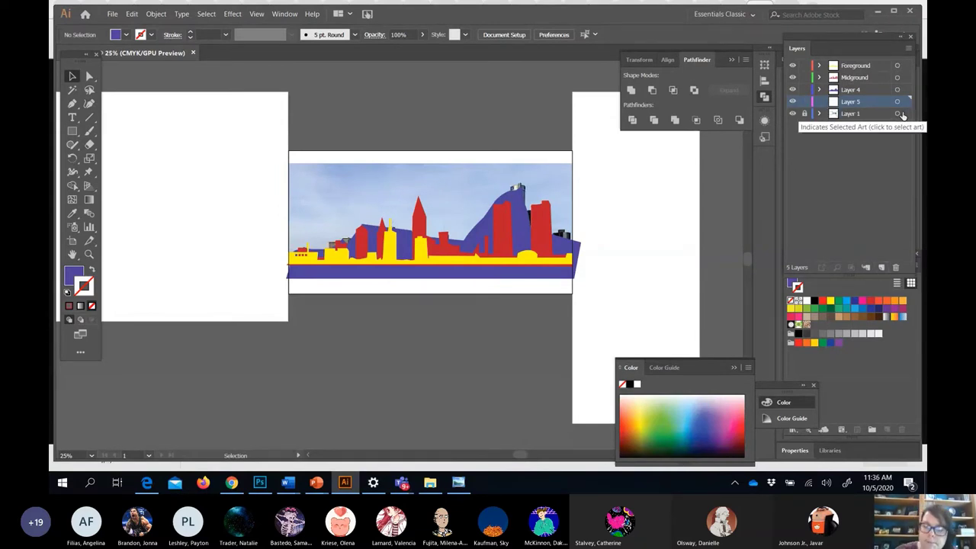
key("ctrl+minus")
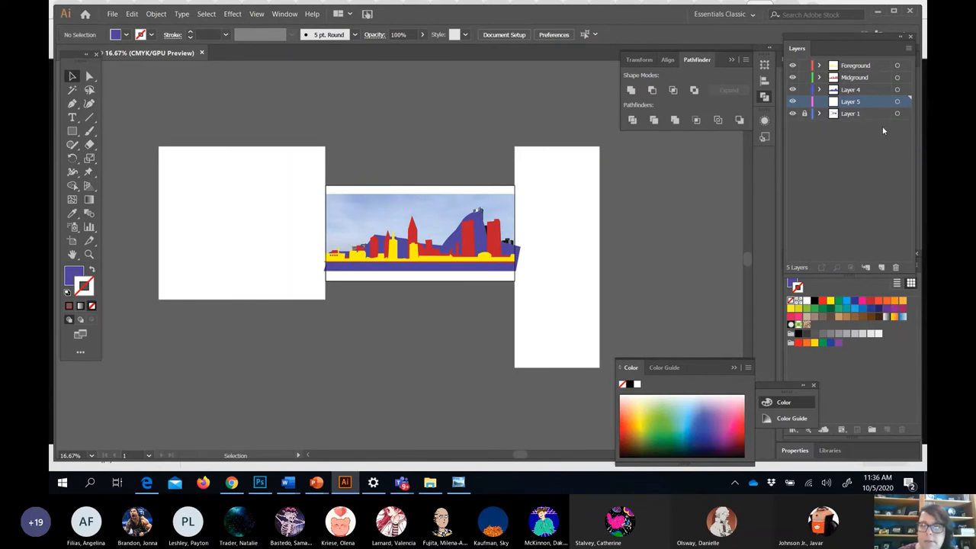
left_click(73, 130)
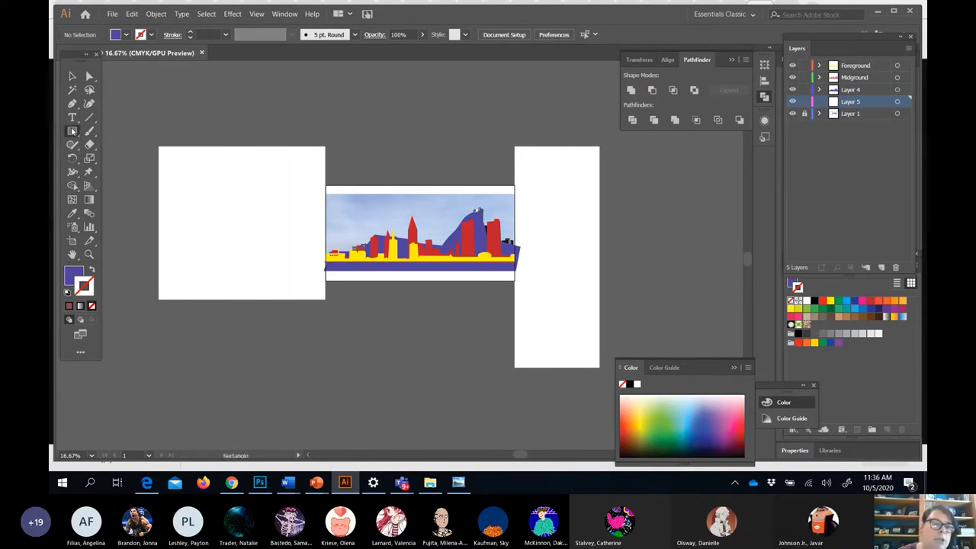
left_click_drag(329, 189, 515, 267)
Try yellow as the fill of the sky rectangle and settle on orange.
left_click(71, 280)
left_click(126, 34)
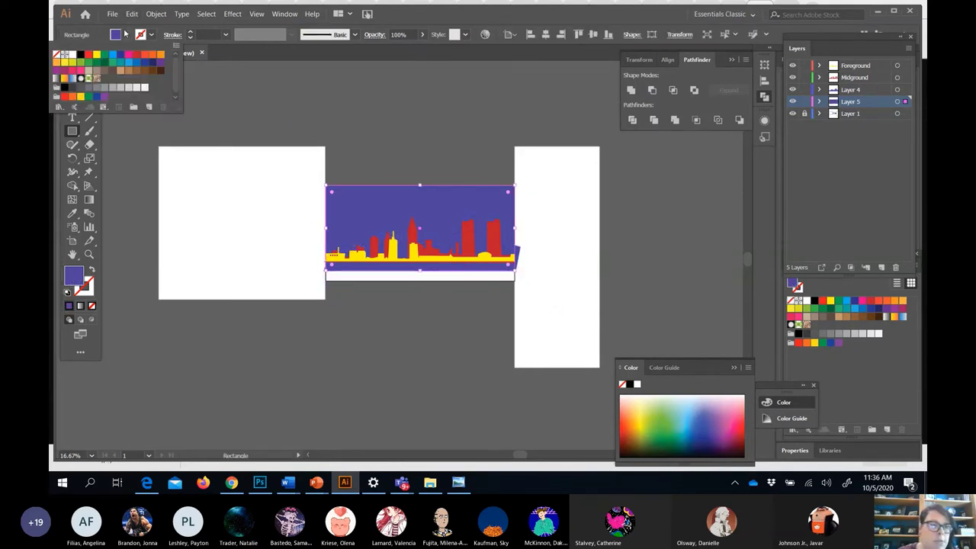
left_click(96, 55)
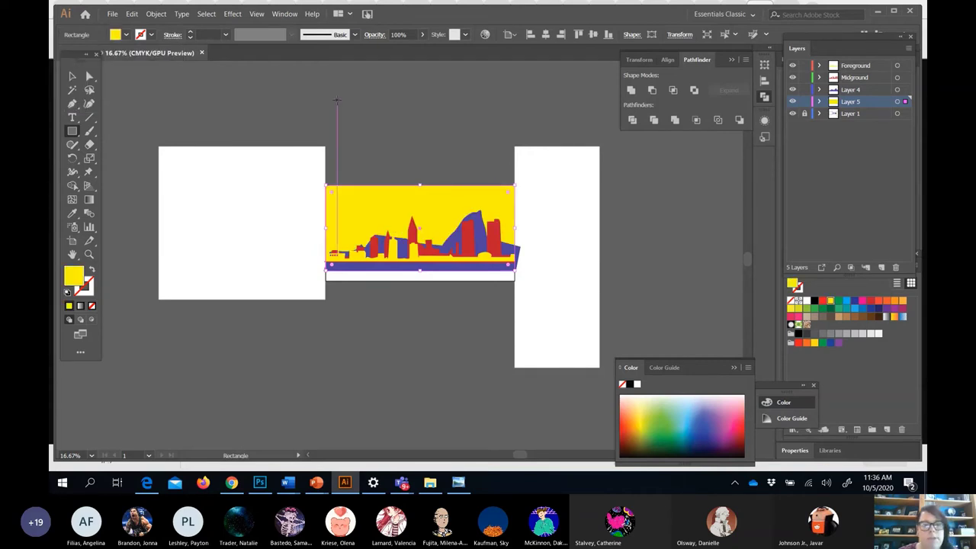
left_click(125, 34)
left_click(147, 55)
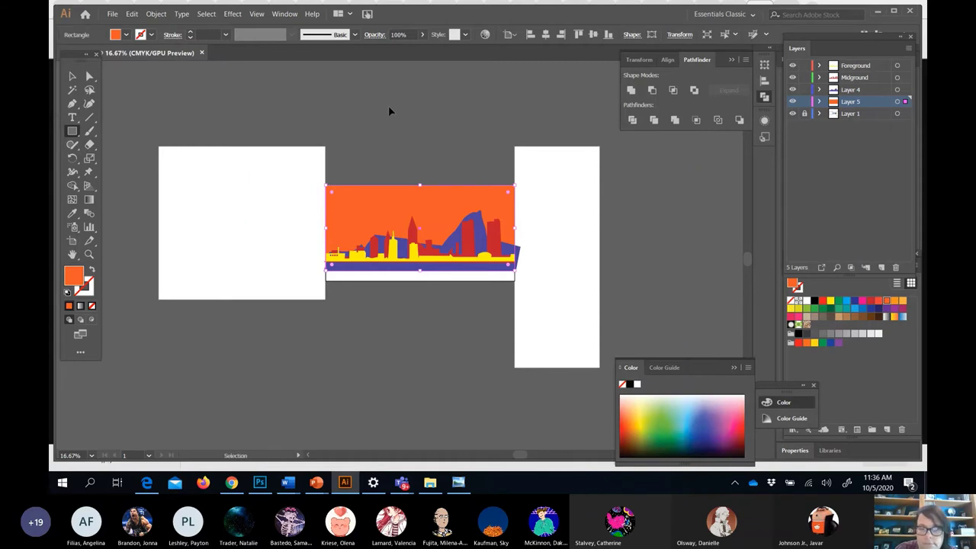
Rename Layer 4, which holds the purple skyline shape, as Background.
key("ctrl+equal")
key("ctrl+equal")
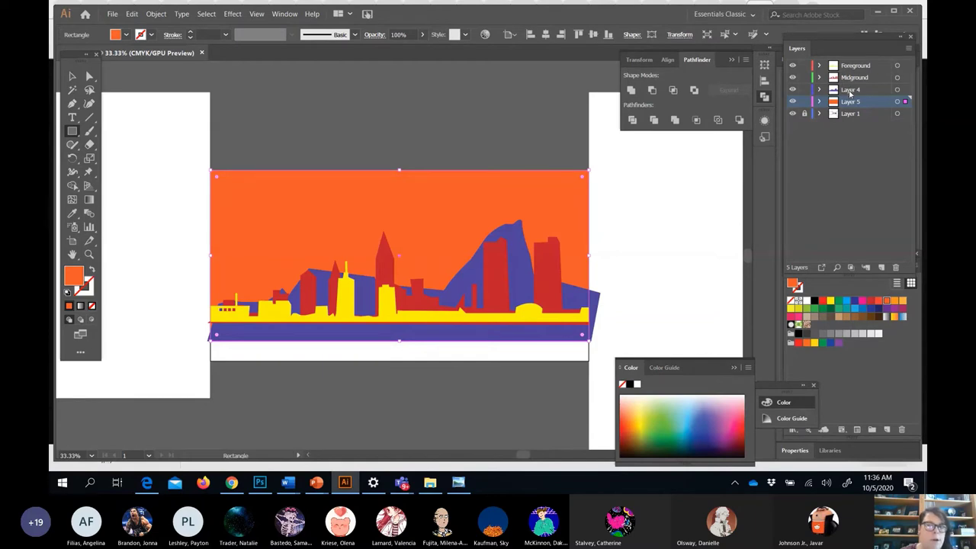
double_click(850, 89)
type("Back")
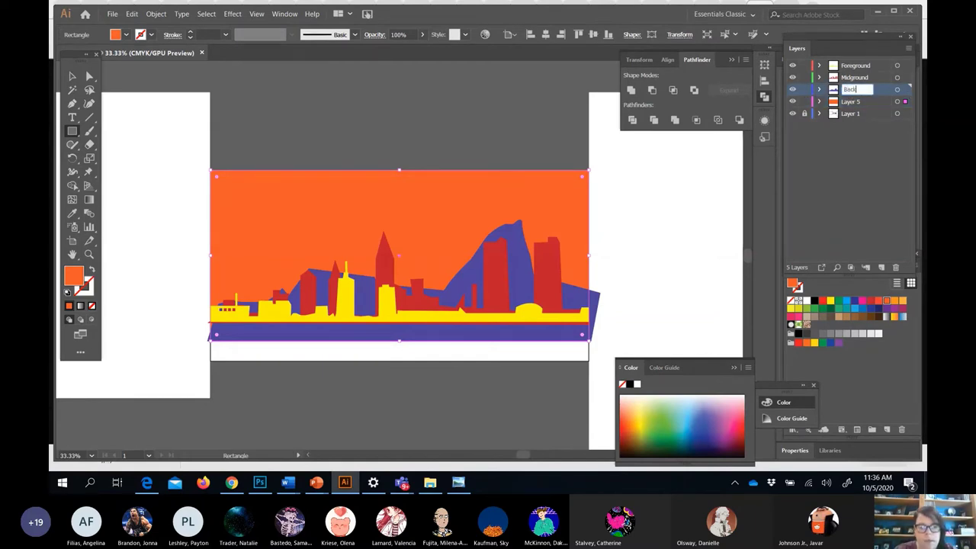
type("ground")
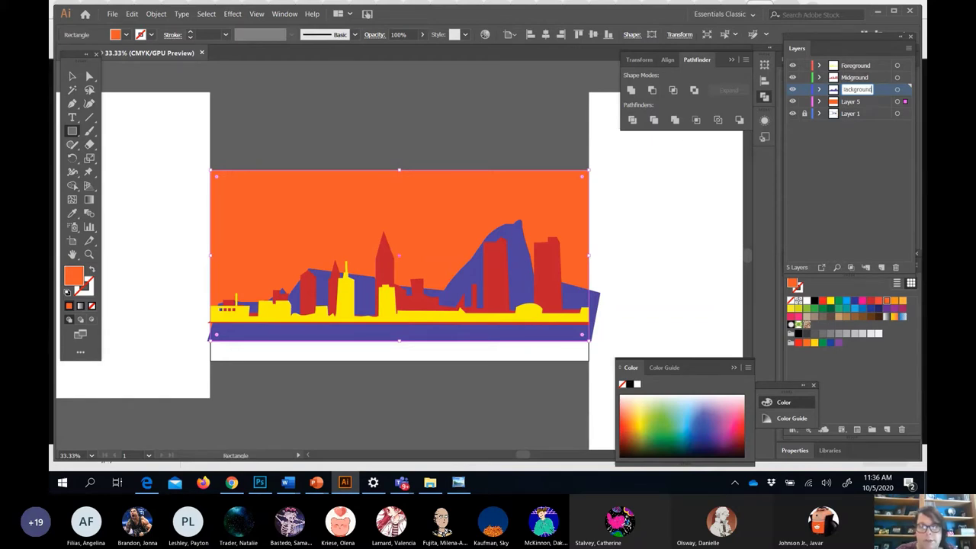
left_click(870, 153)
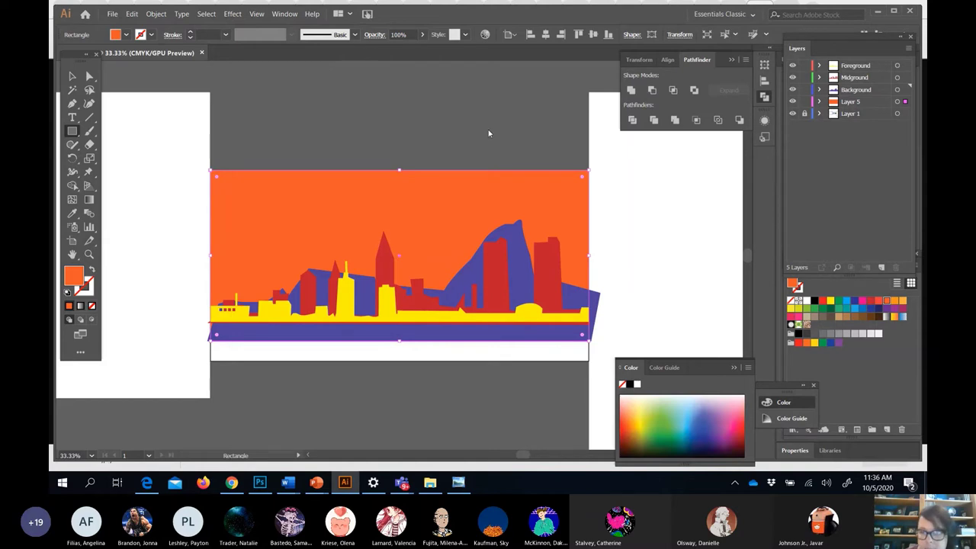
Undock the Swatches panel and place it floating beside the Layers panel.
left_click(847, 286)
left_click_drag(853, 261, 697, 84)
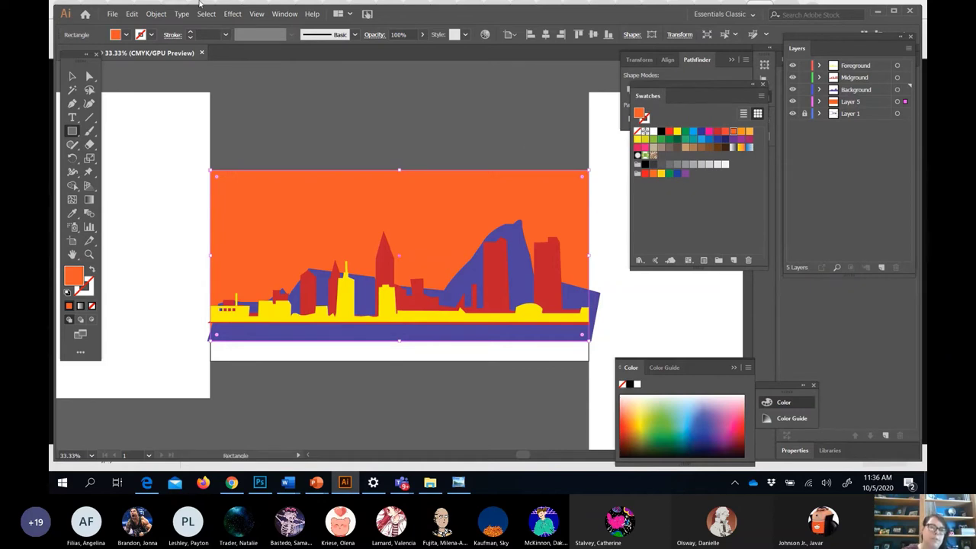
Open the Scientific Split Complementary swatch library and place its floating panel below the Layers panel.
left_click(640, 262)
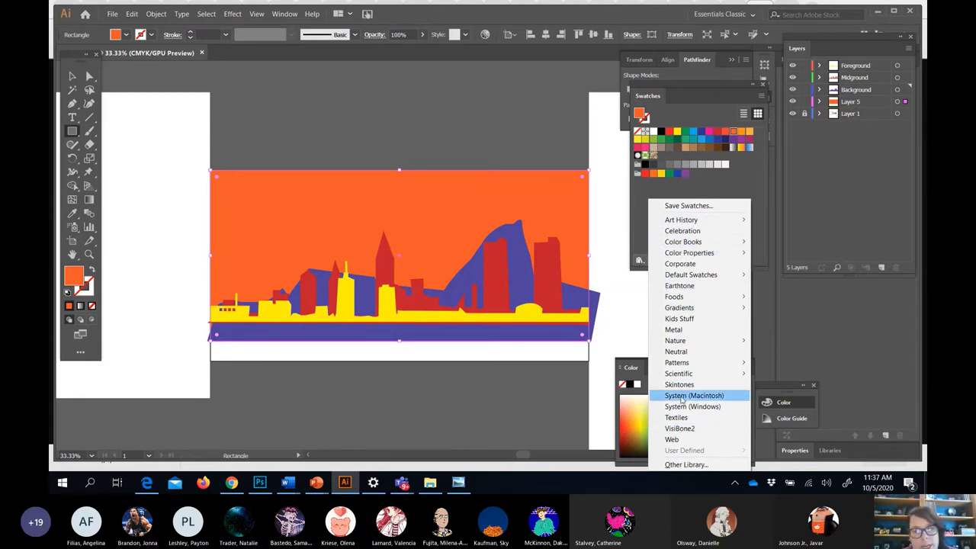
mouse_move(690, 374)
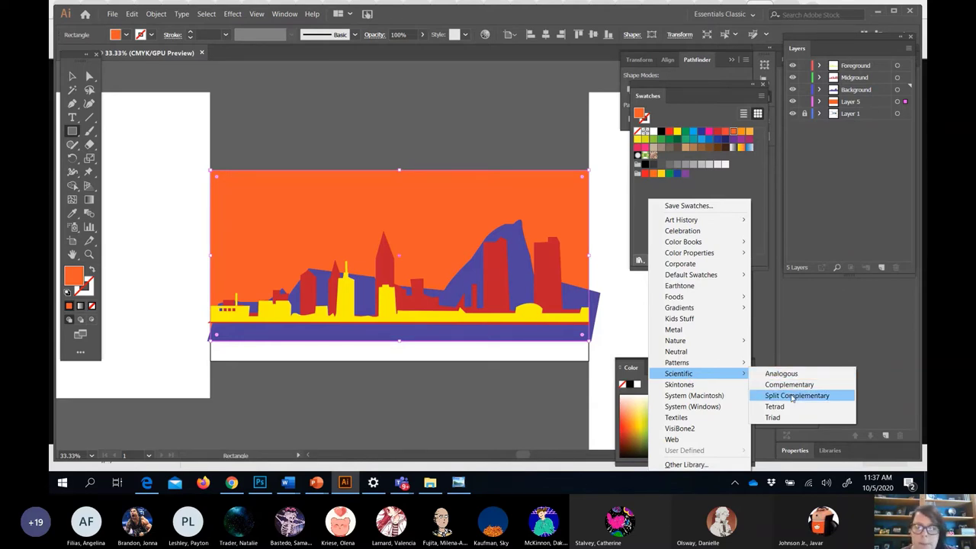
left_click(792, 395)
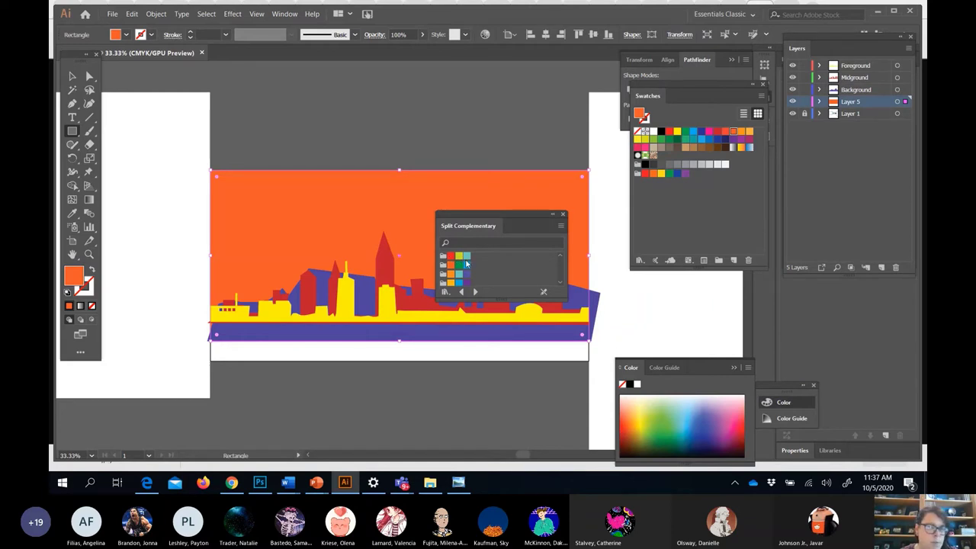
left_click(533, 209)
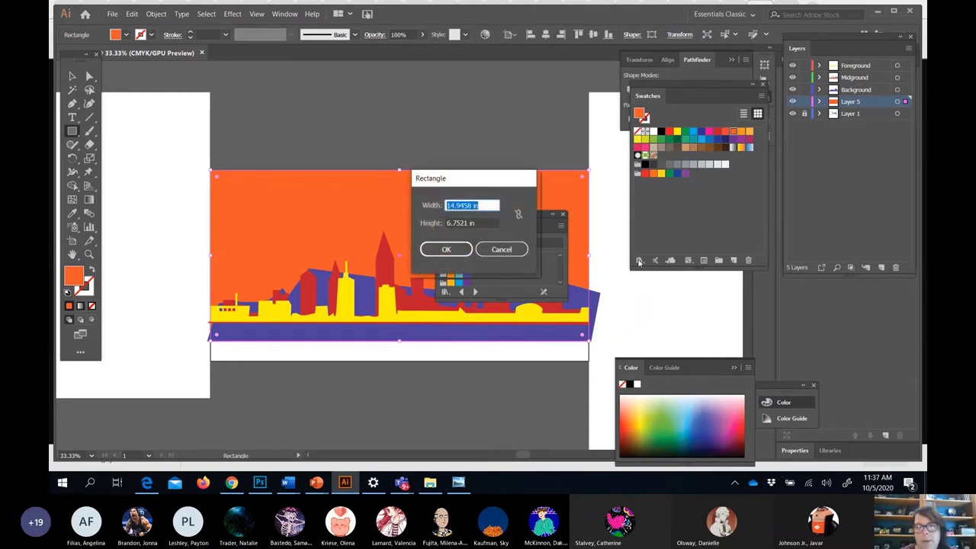
left_click(501, 251)
left_click_drag(539, 215, 848, 276)
Open the Sky gradient swatch library alongside the Split Complementary swatches.
left_click(639, 260)
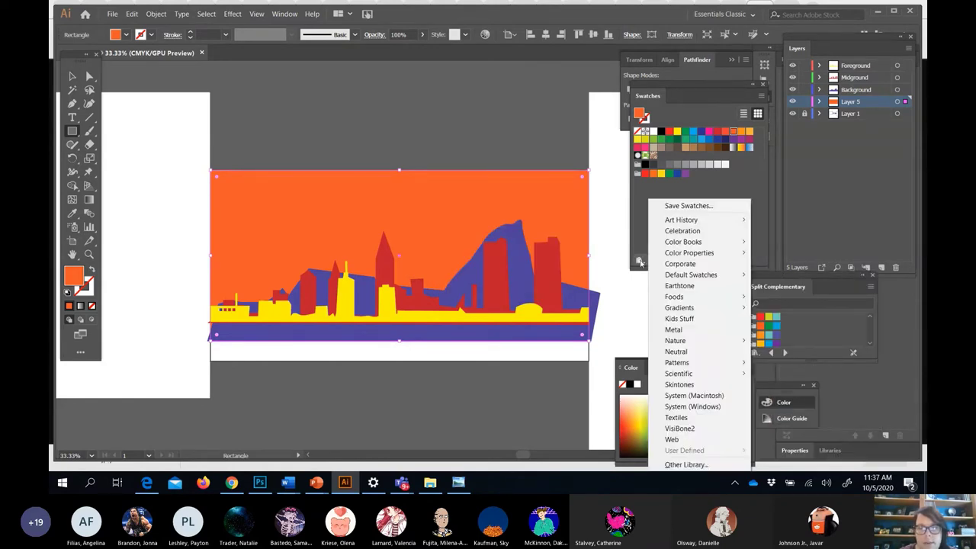
mouse_move(678, 310)
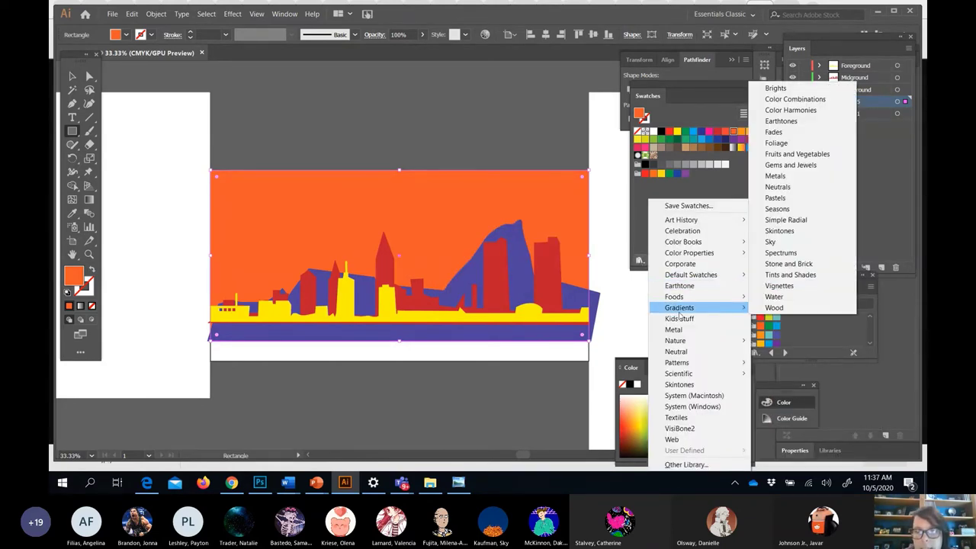
left_click(782, 241)
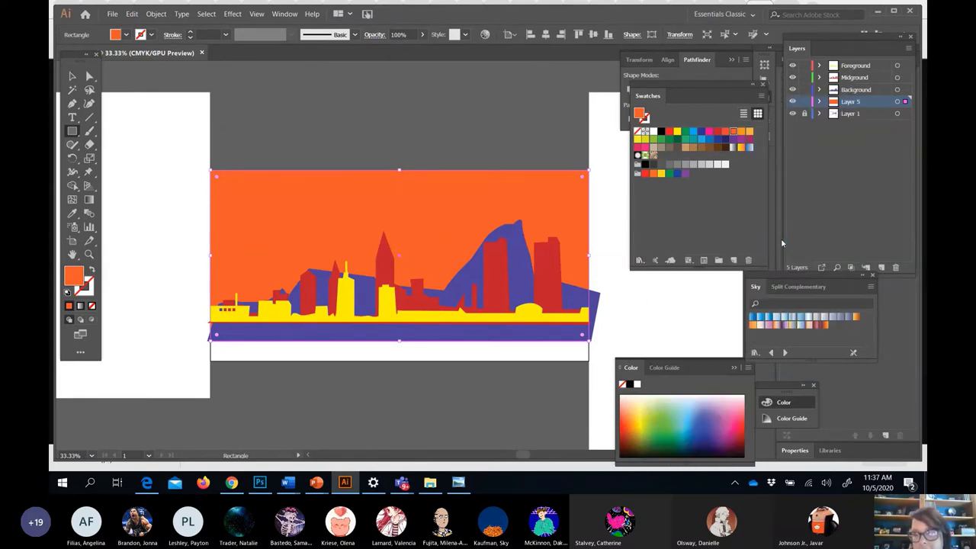
Try Sky 5, Sky 9 and other sky gradients on the sky rectangle and settle on the pale-to-bright-blue one.
left_click(785, 320)
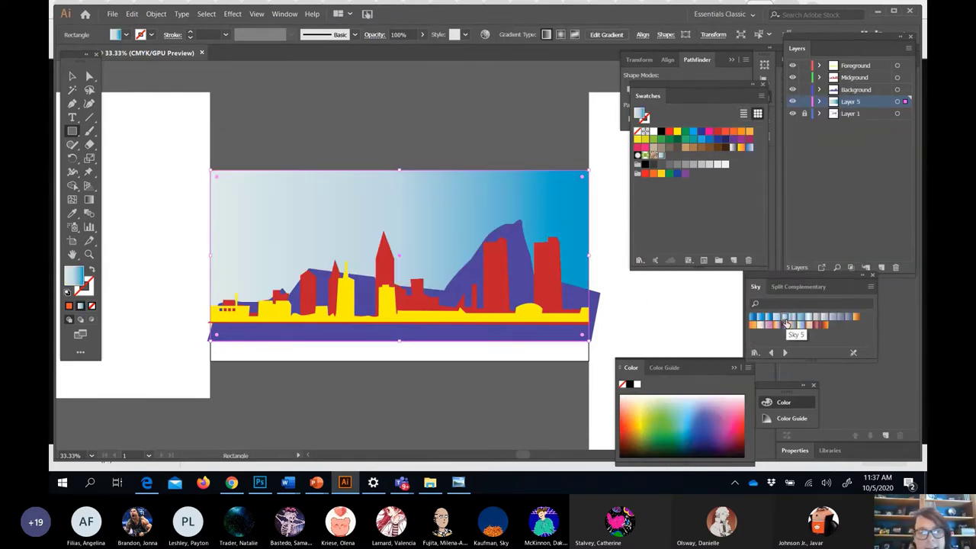
left_click(809, 318)
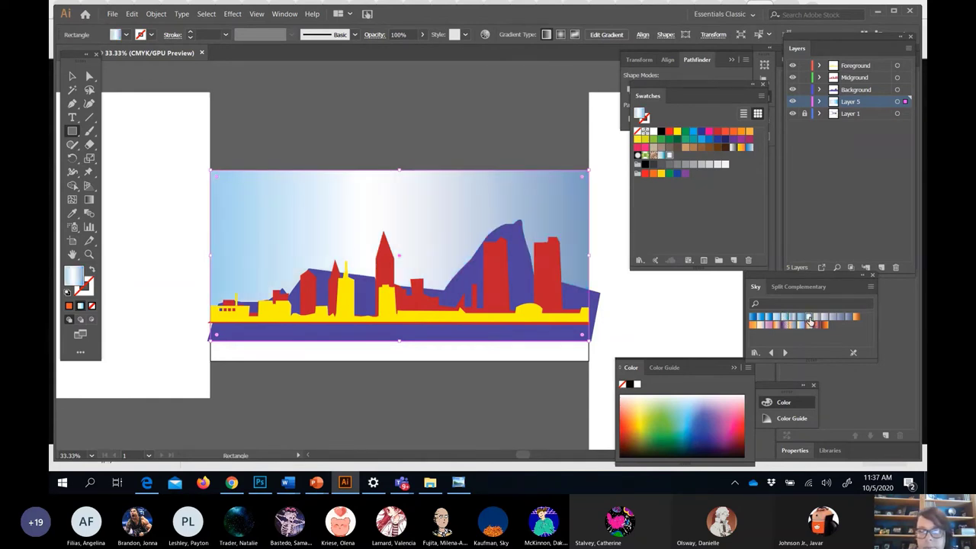
left_click(817, 319)
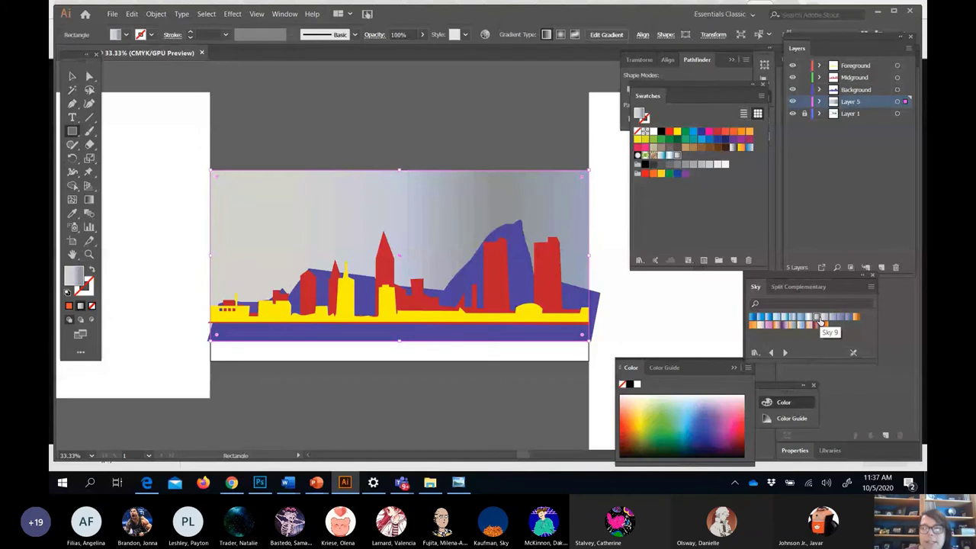
left_click(759, 318)
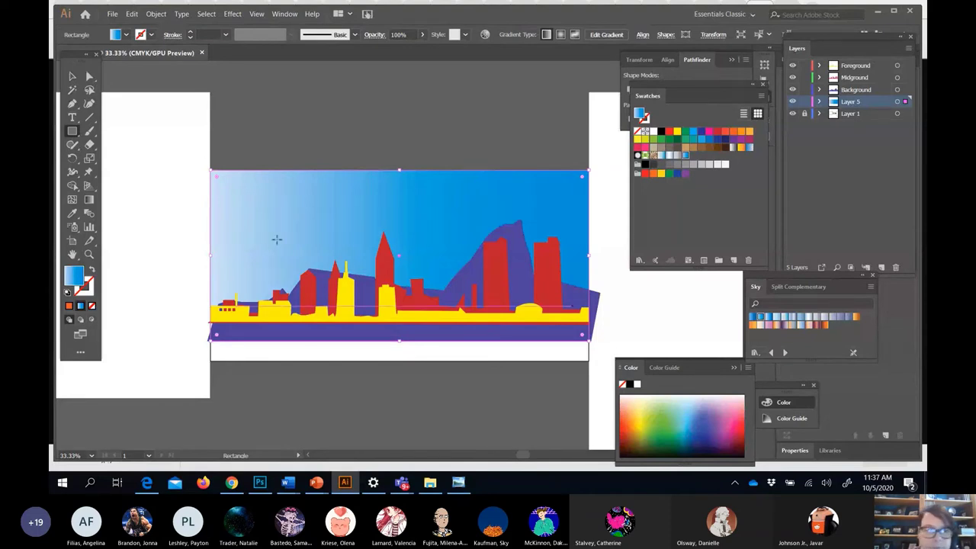
Activate the Gradient tool on the sky rectangle to adjust its blue gradient.
left_click(90, 200)
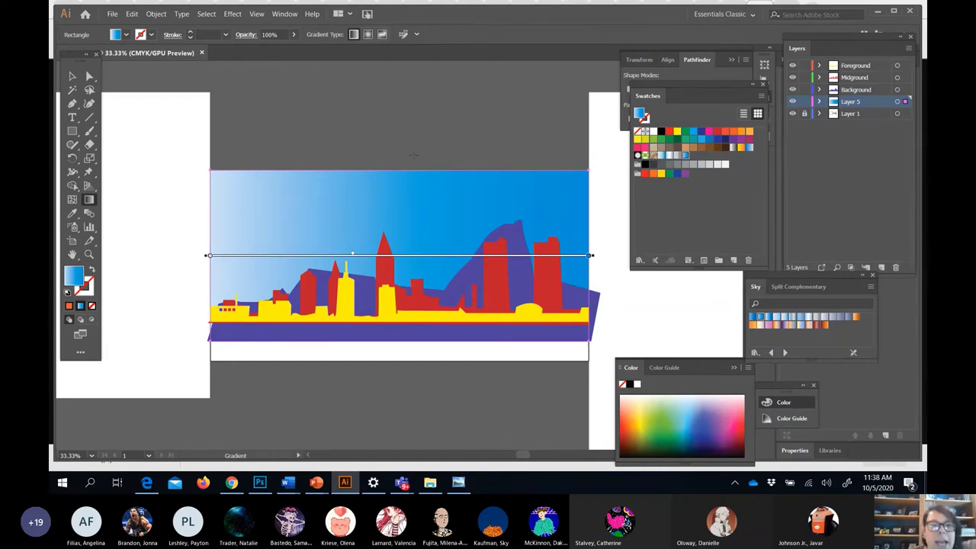
Redirect the sky rectangle's gradient vertically so it runs from light blue above the artboard down to deeper blue below it.
left_click_drag(413, 155, 412, 388)
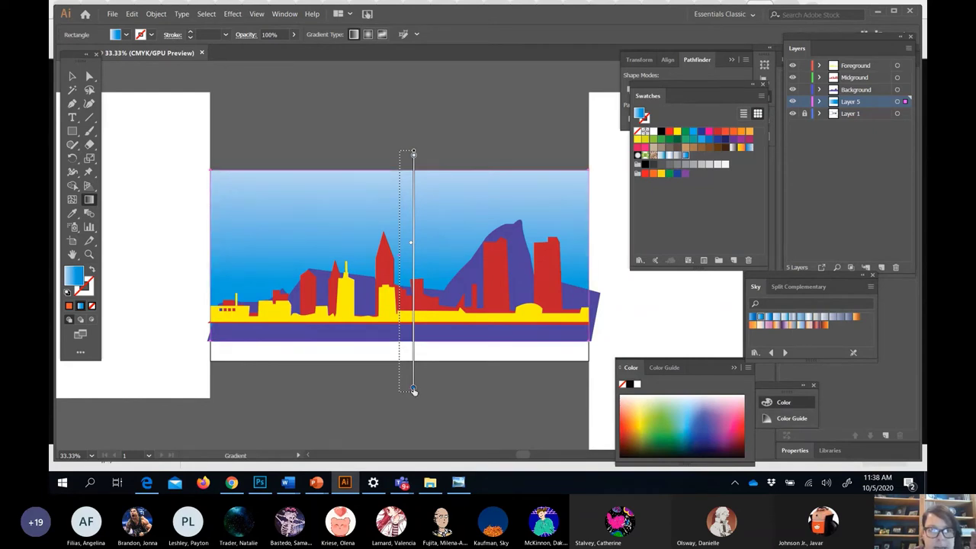
left_click_drag(468, 153, 469, 216)
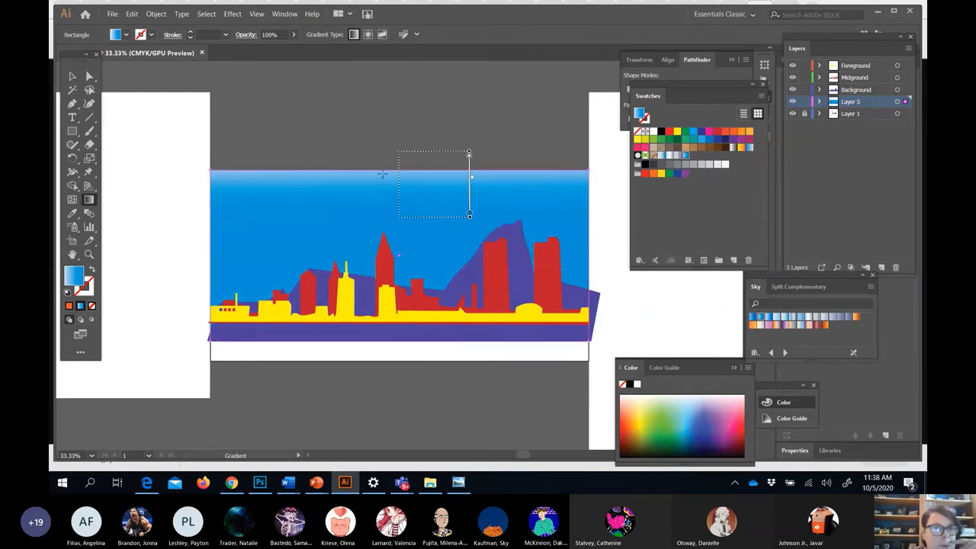
left_click_drag(327, 142, 328, 269)
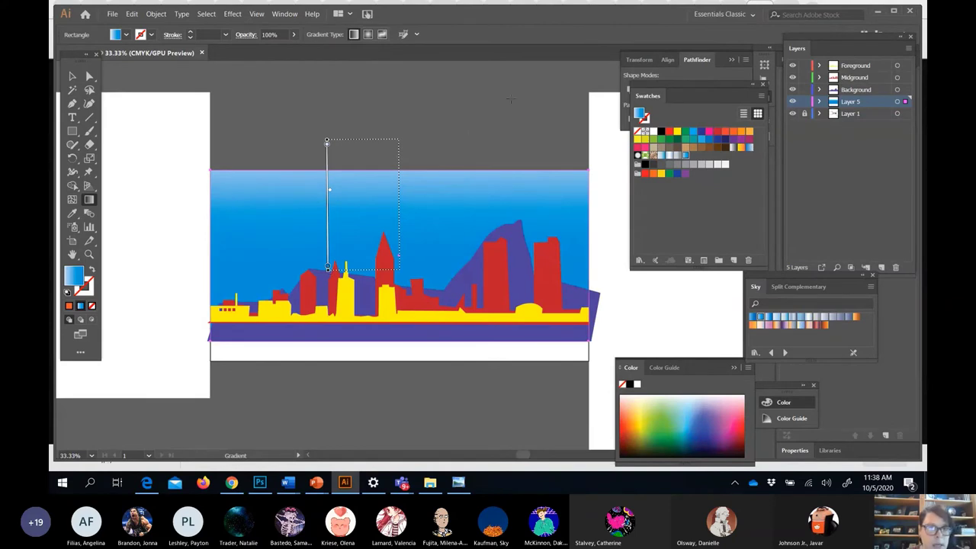
left_click_drag(447, 144, 447, 375)
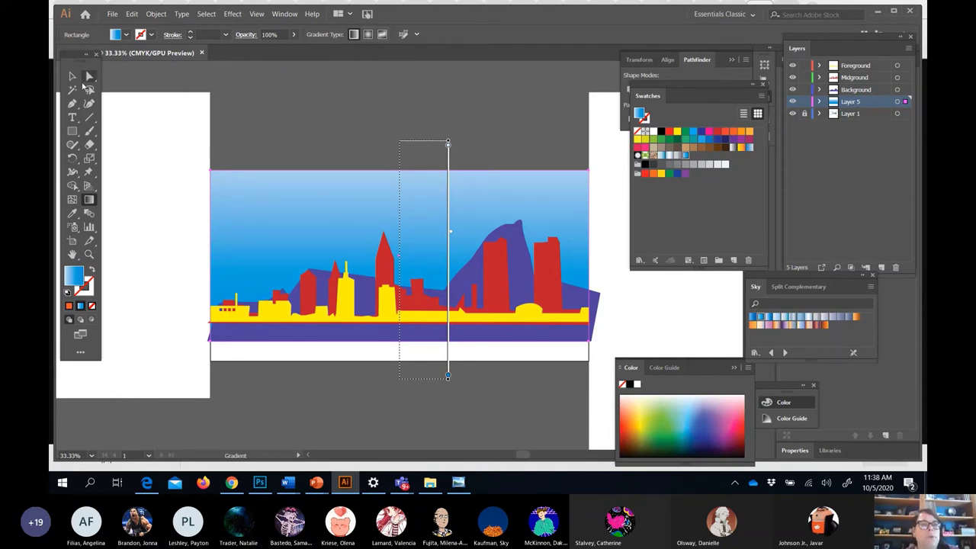
left_click(71, 77)
left_click(283, 117)
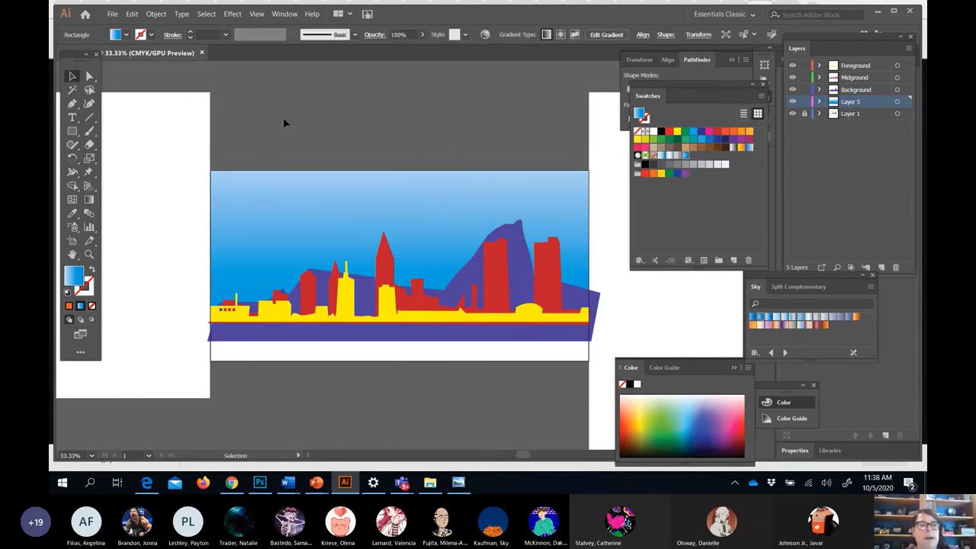
Create a new layer above Foreground, delete the placeholder text, and add the text DETROIT just above the artboard.
left_click(76, 116)
left_click(349, 114)
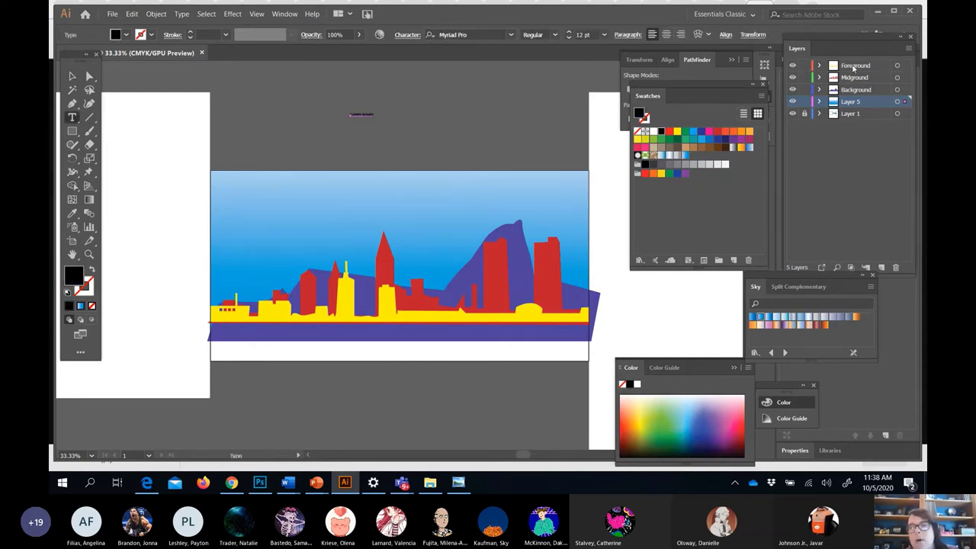
left_click(852, 66)
left_click(883, 268)
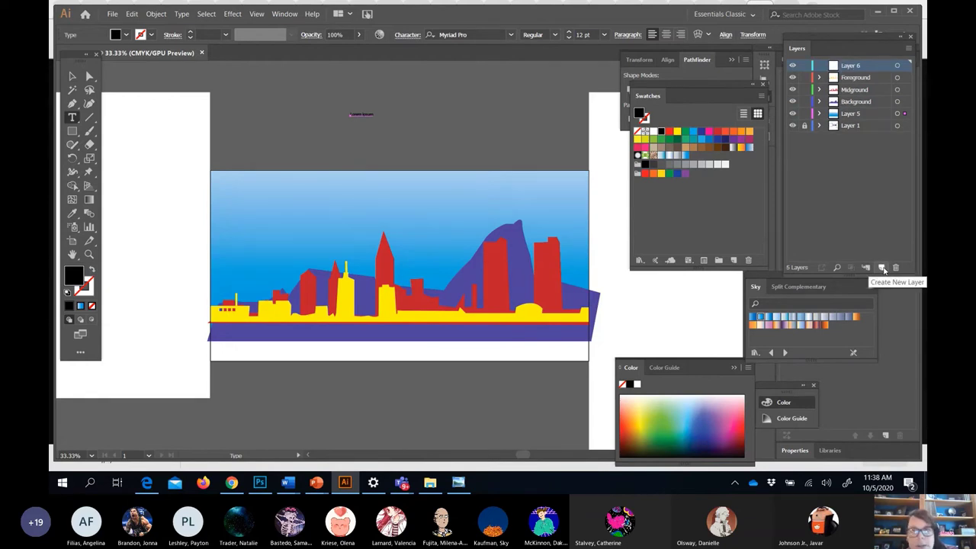
key("Delete")
left_click(371, 153)
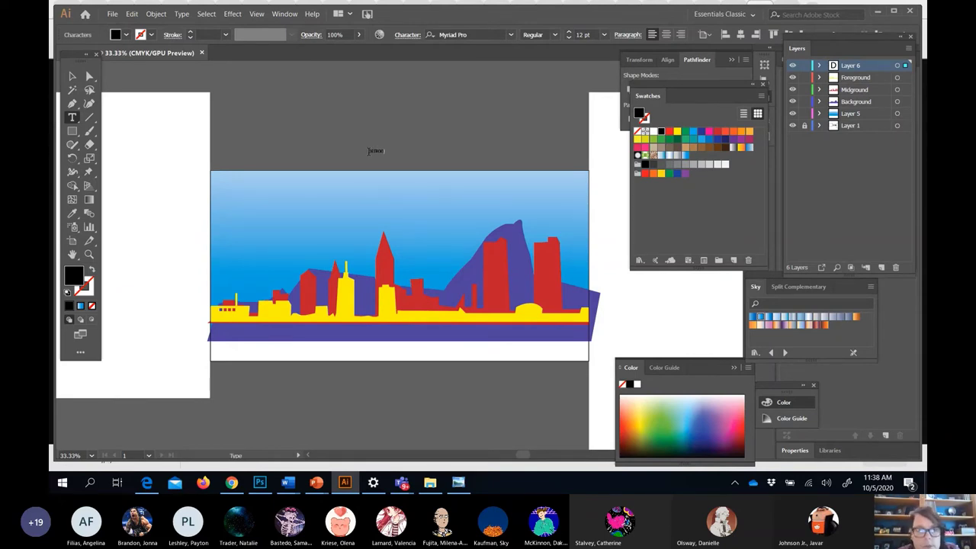
Enlarge the DETROIT text to about 114 pt and set its font to Acumin Variable Concept ExtraCondensed Bold.
left_click(72, 76)
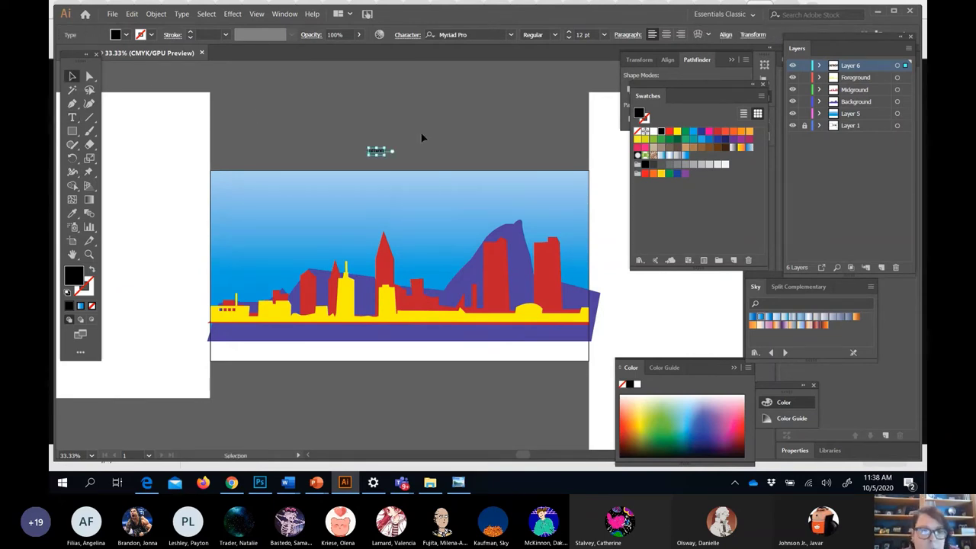
left_click_drag(386, 155, 516, 205)
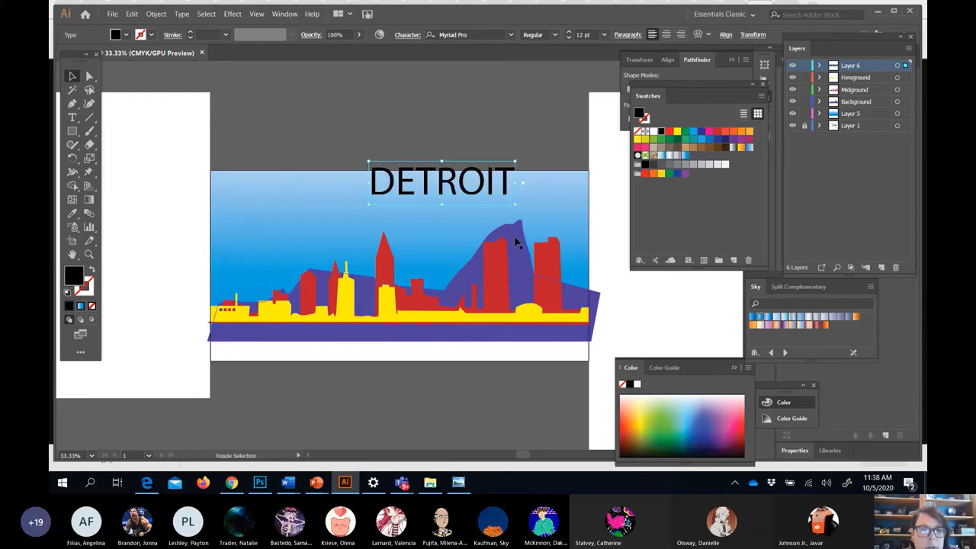
left_click(182, 14)
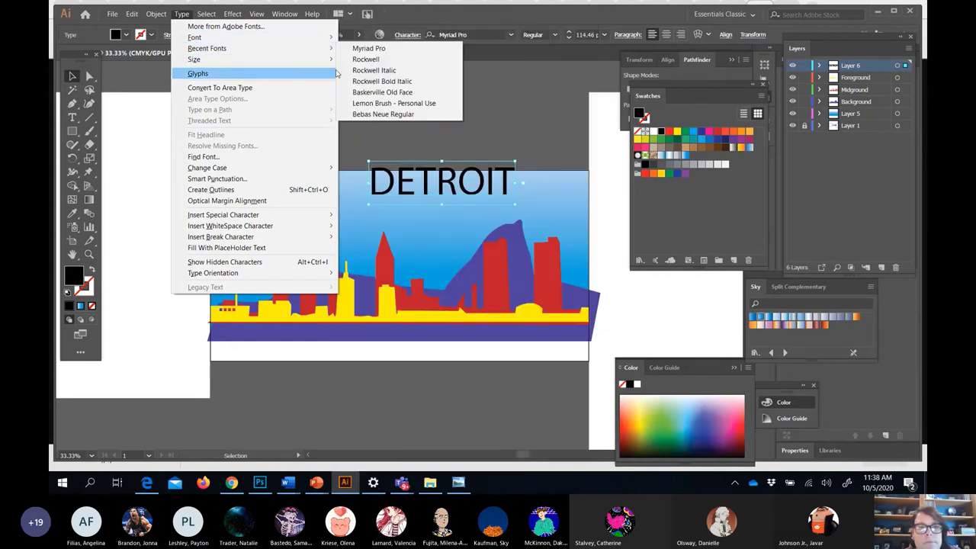
mouse_move(260, 39)
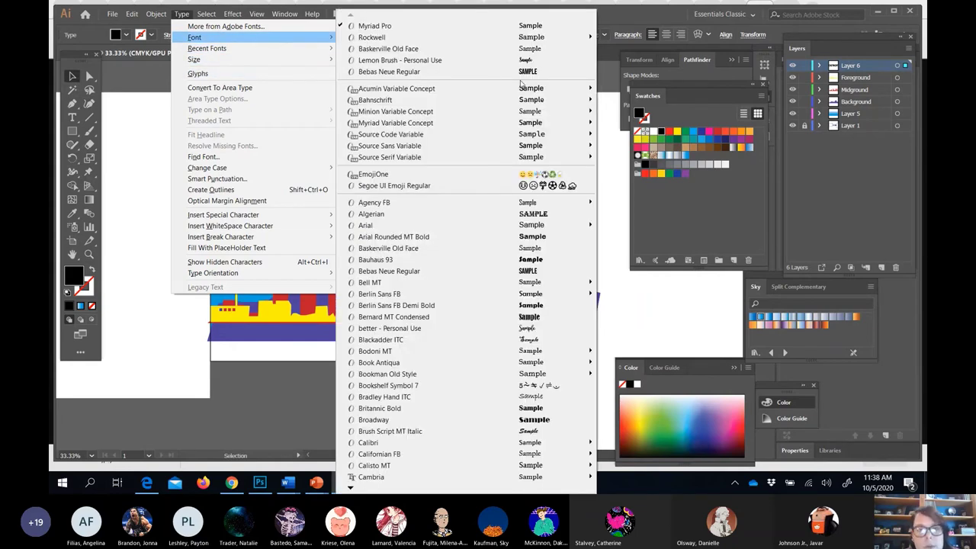
mouse_move(531, 205)
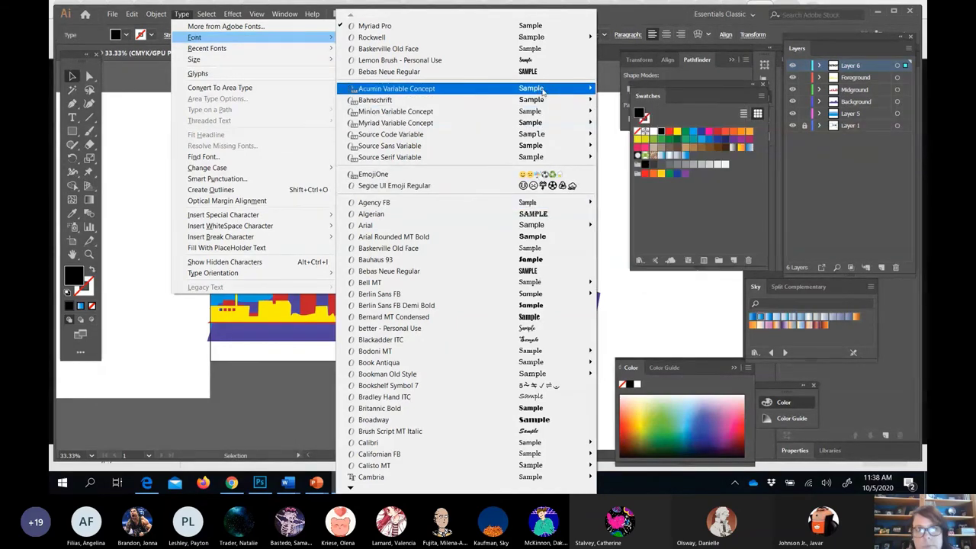
mouse_move(542, 90)
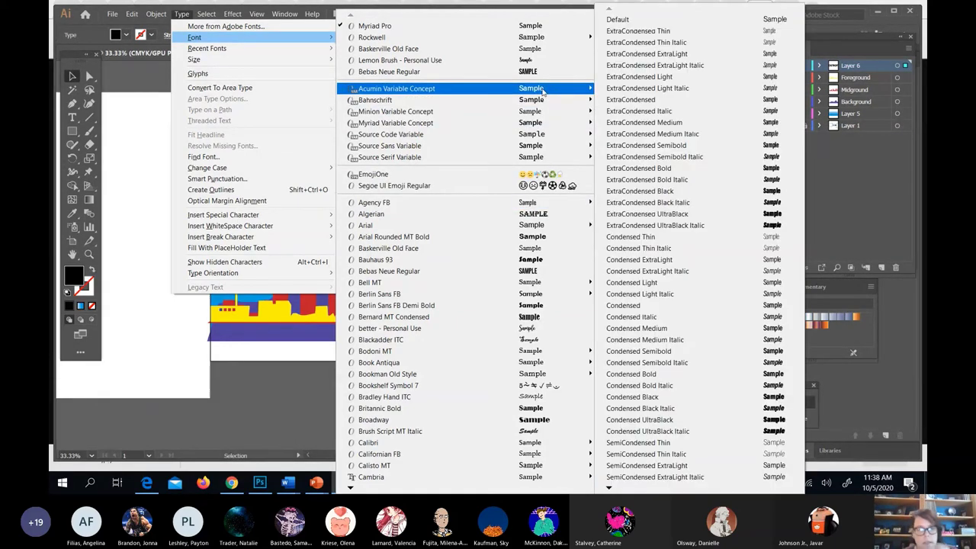
left_click(773, 168)
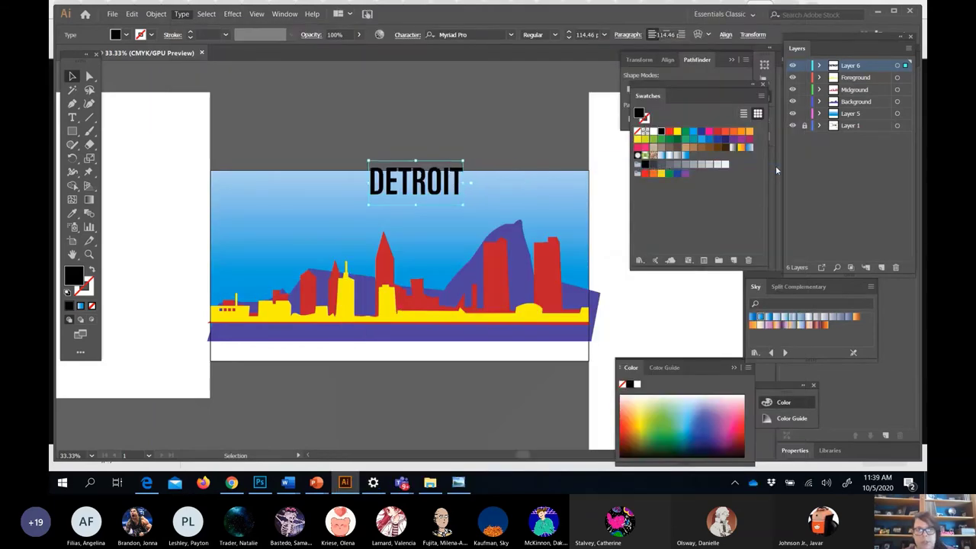
Fill the DETROIT text with red and move it into the upper-left corner of the sky.
left_click(668, 132)
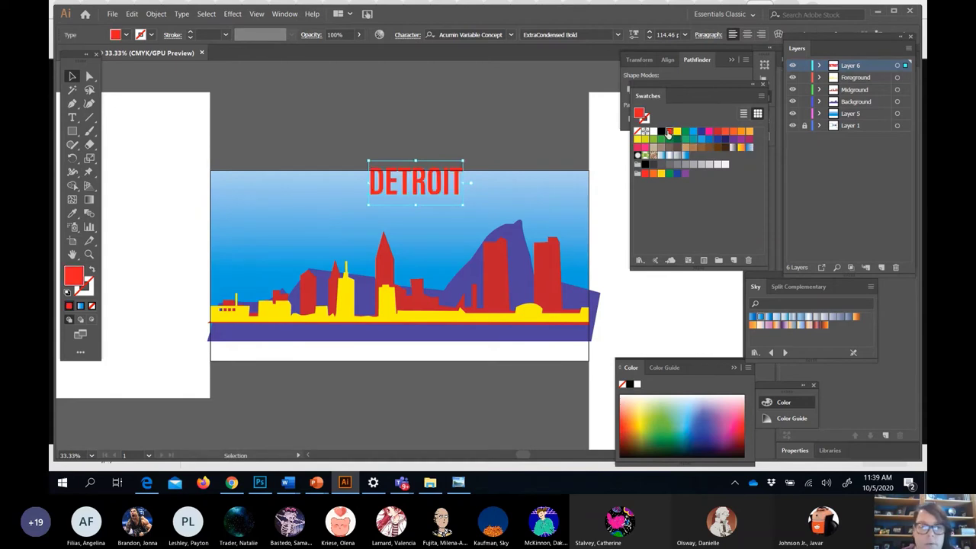
left_click(396, 123)
left_click_drag(406, 184, 254, 196)
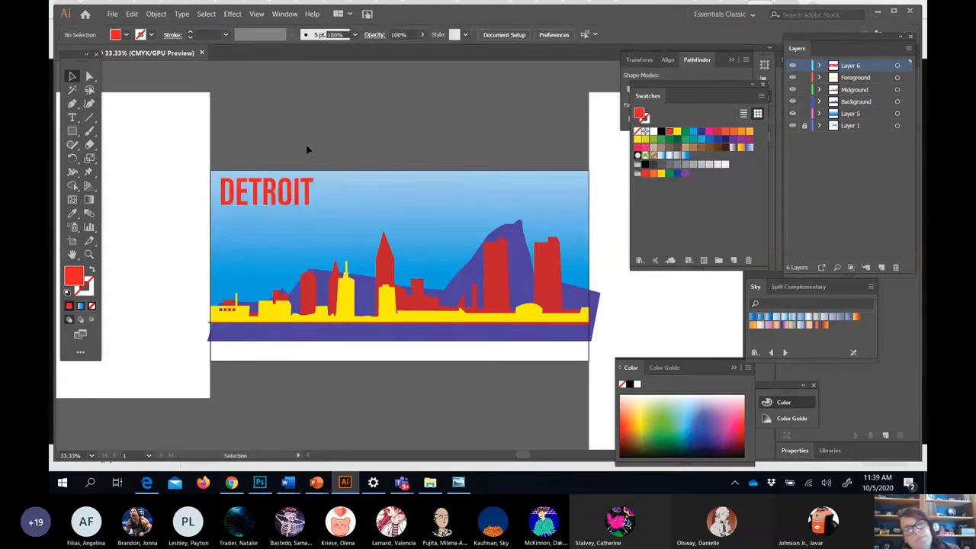
Draw a red rectangle across the full artboard width over the base of the skyline.
left_click(72, 132)
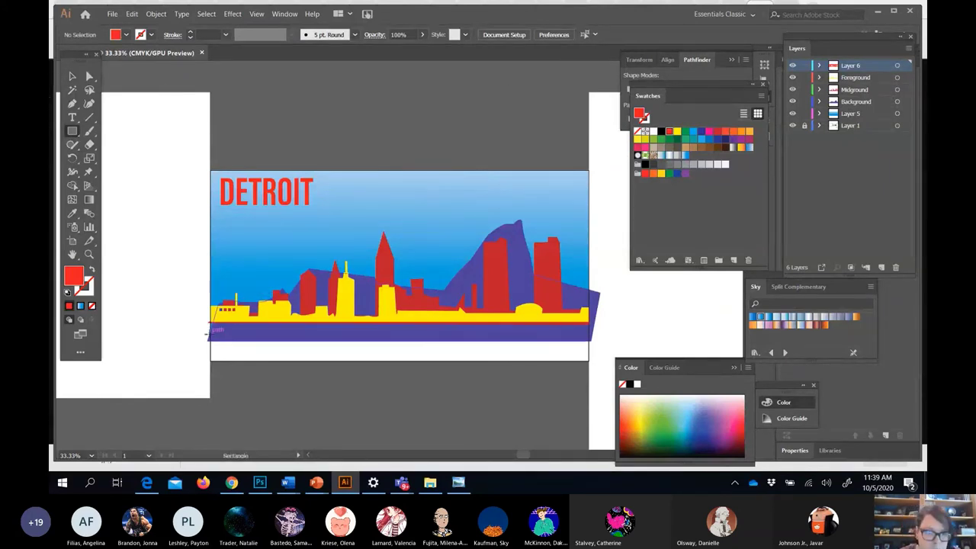
left_click_drag(207, 318, 591, 345)
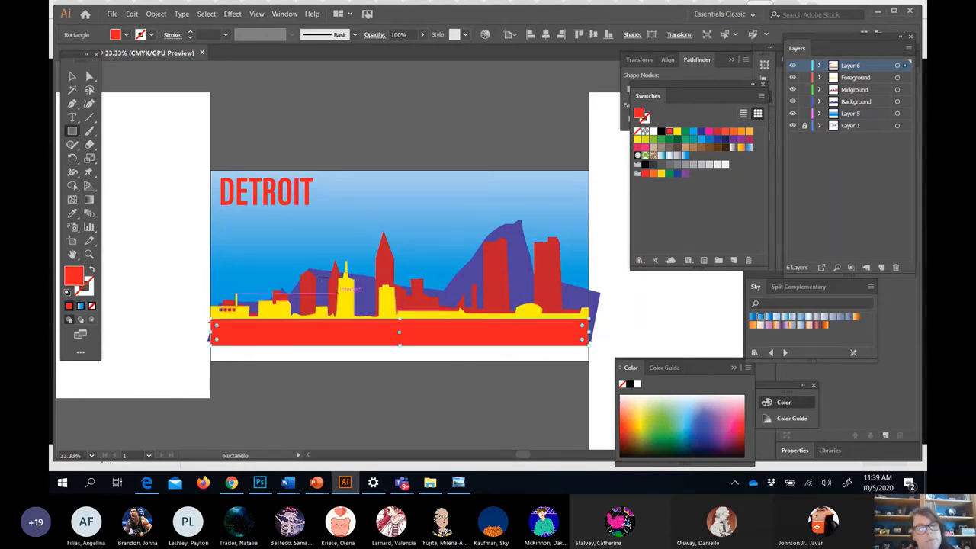
scroll(339, 289, "down", 3)
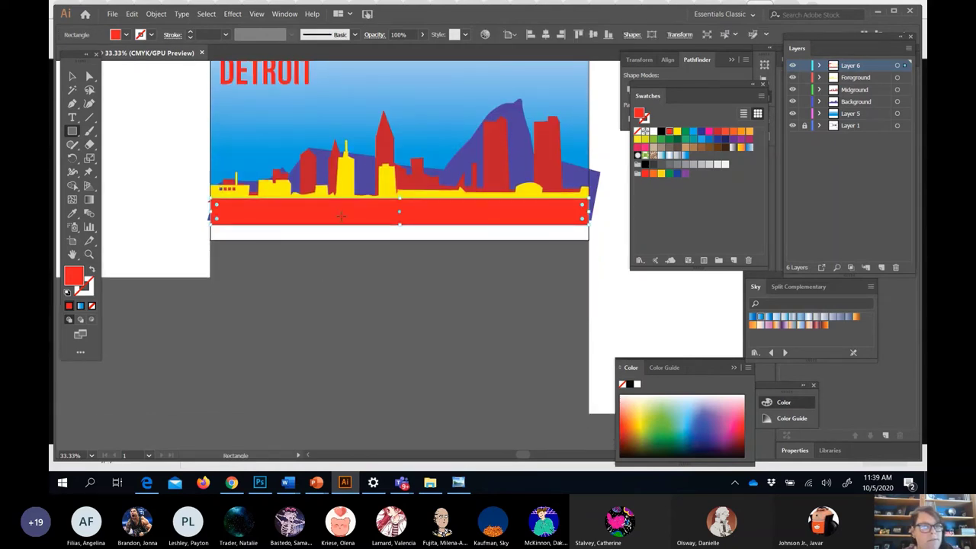
scroll(340, 216, "up", 2)
Try placing the DETROIT text over the skyline and at the lower-right edge of the artboard.
key("v")
left_click_drag(269, 149, 488, 264)
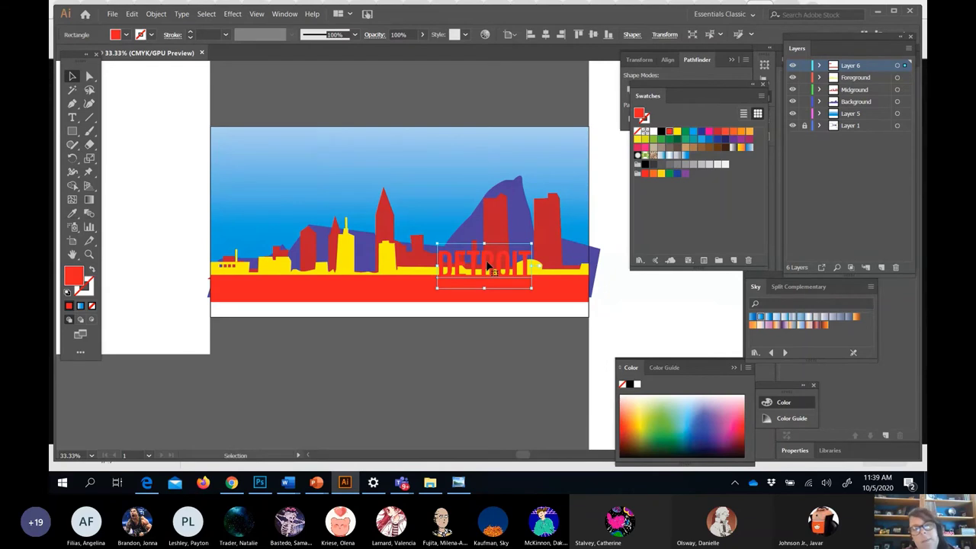
right_click(486, 335)
mouse_move(491, 356)
left_click(429, 342)
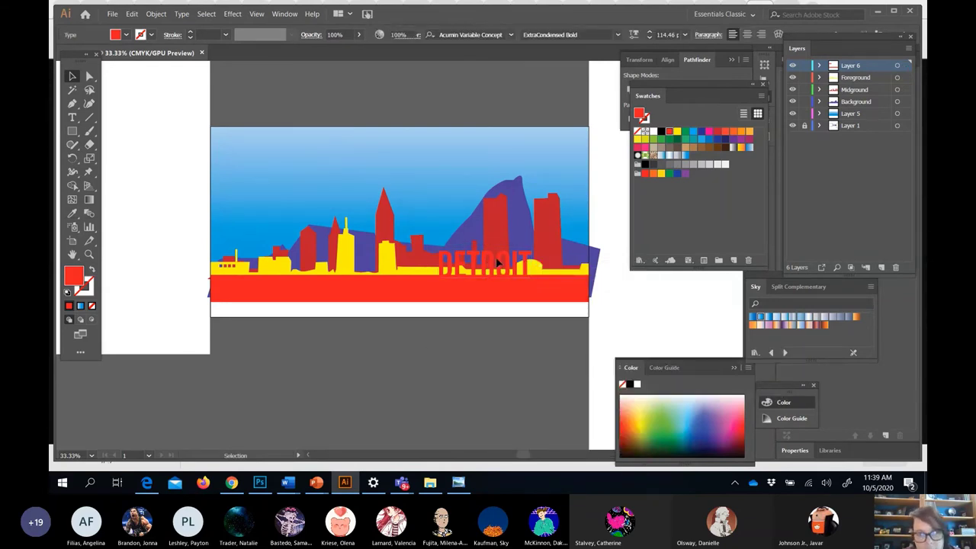
left_click_drag(513, 274, 542, 330)
left_click(472, 366)
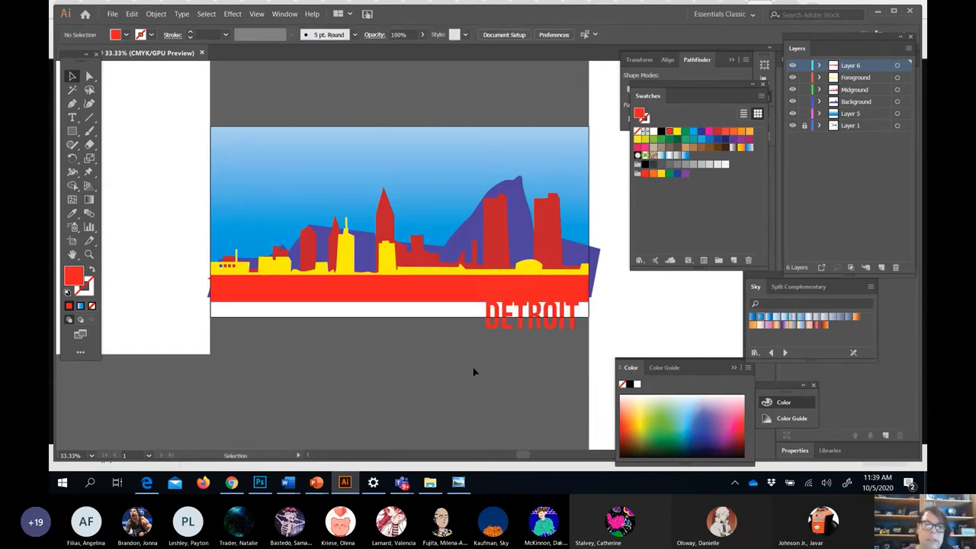
Move the DETROIT text back to the upper-left area of the sky and fill it with CMYK Cyan.
left_click(537, 322)
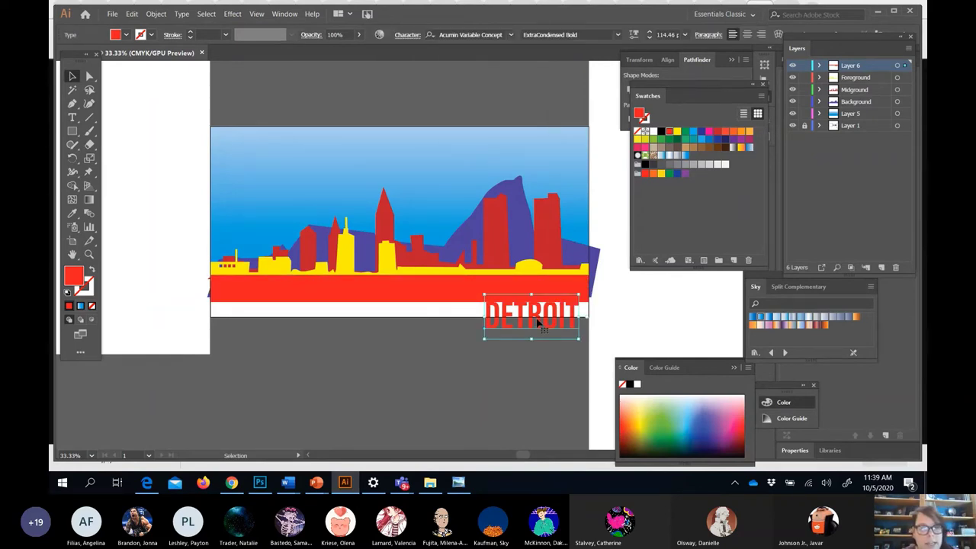
left_click_drag(537, 323, 279, 166)
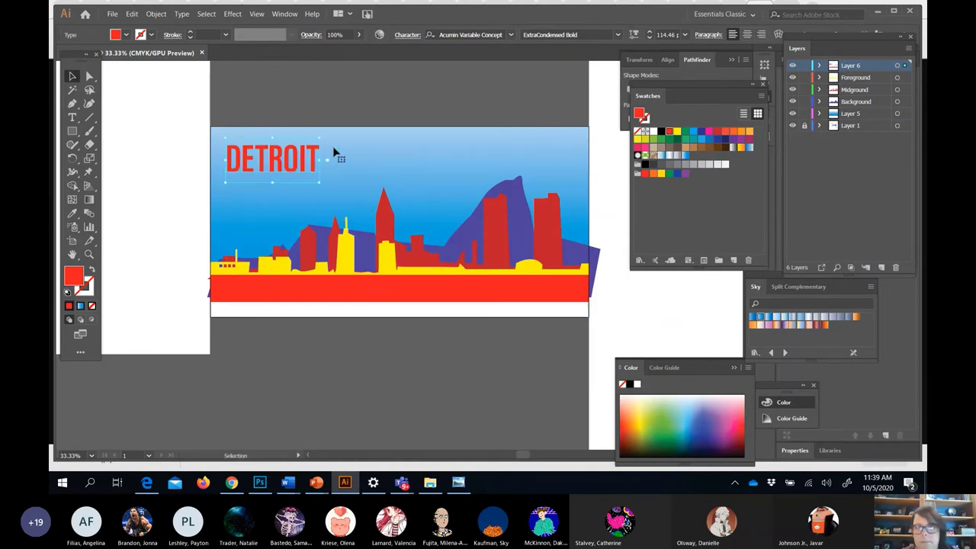
left_click(693, 132)
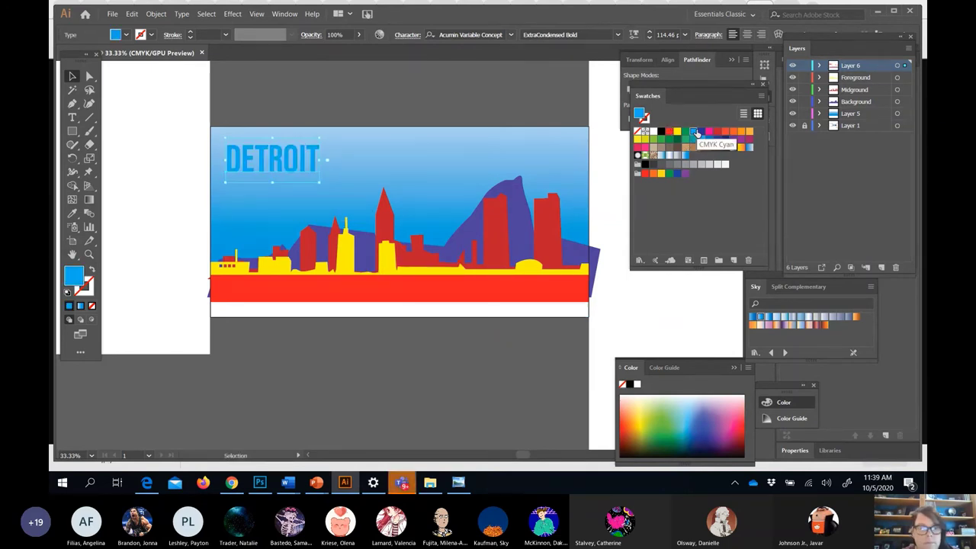
left_click(542, 107)
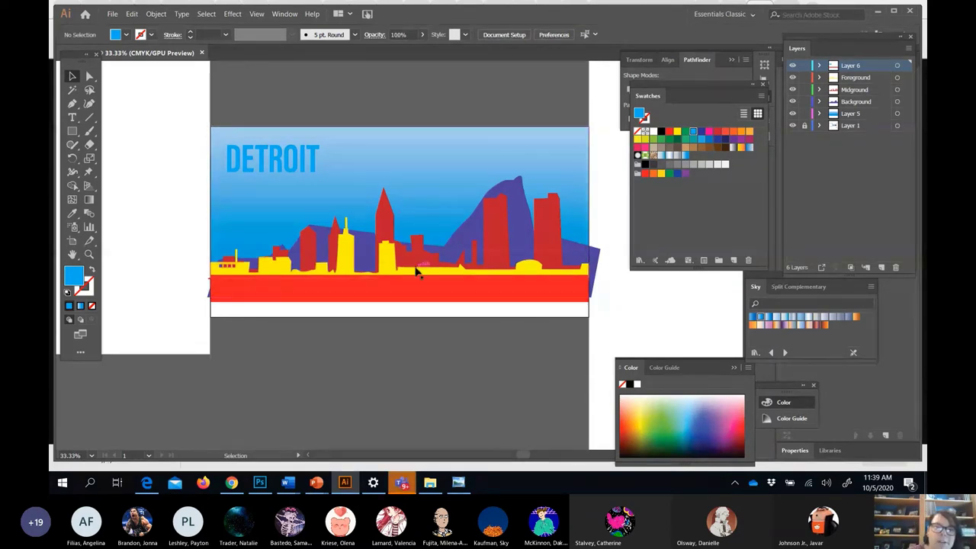
Delete the red rectangle at the base of the skyline.
left_click(402, 296)
key("Delete")
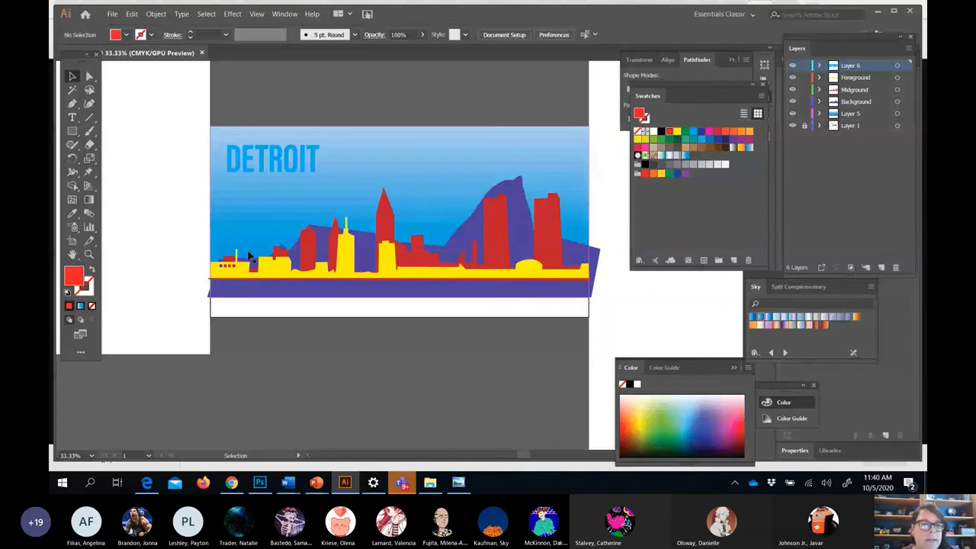
left_click(276, 263)
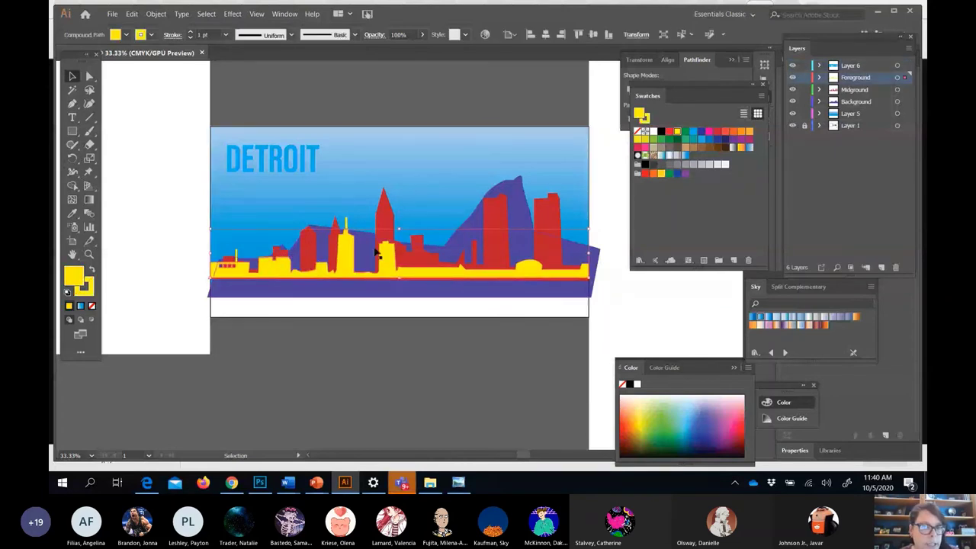
scroll(370, 251, "down", 1)
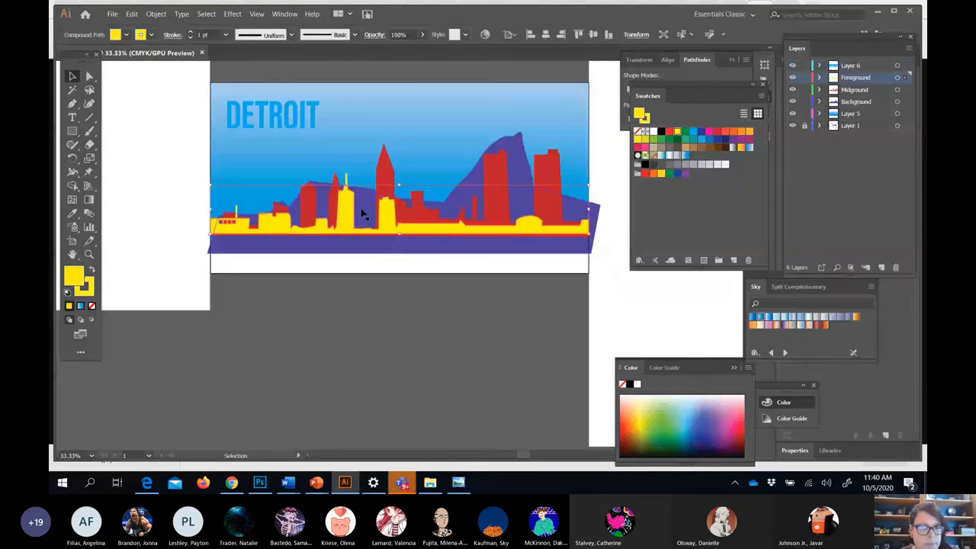
left_click(320, 242, "shift")
left_click(256, 289)
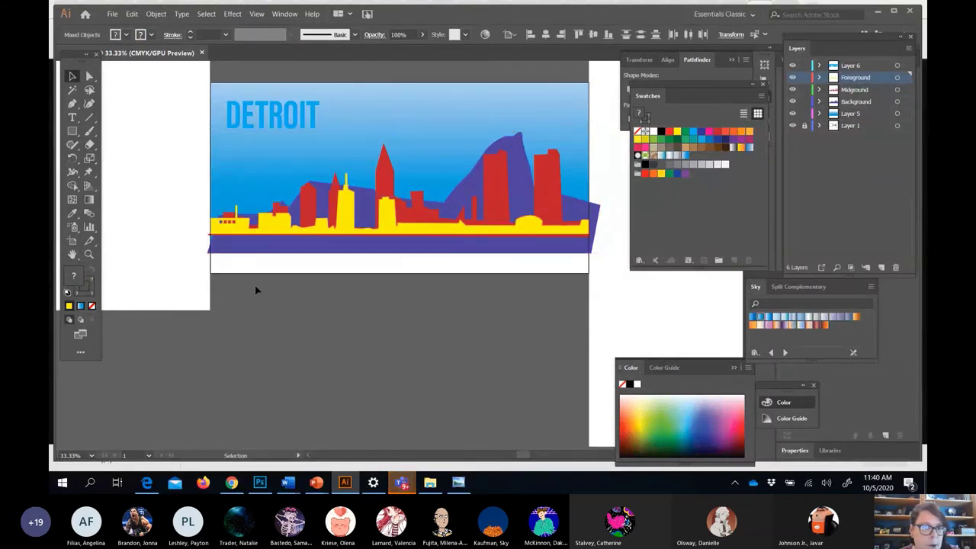
Select all the artwork, and lock Layer 5 and Layer 6 to limit the selection to the skyline shapes.
key("ctrl+a")
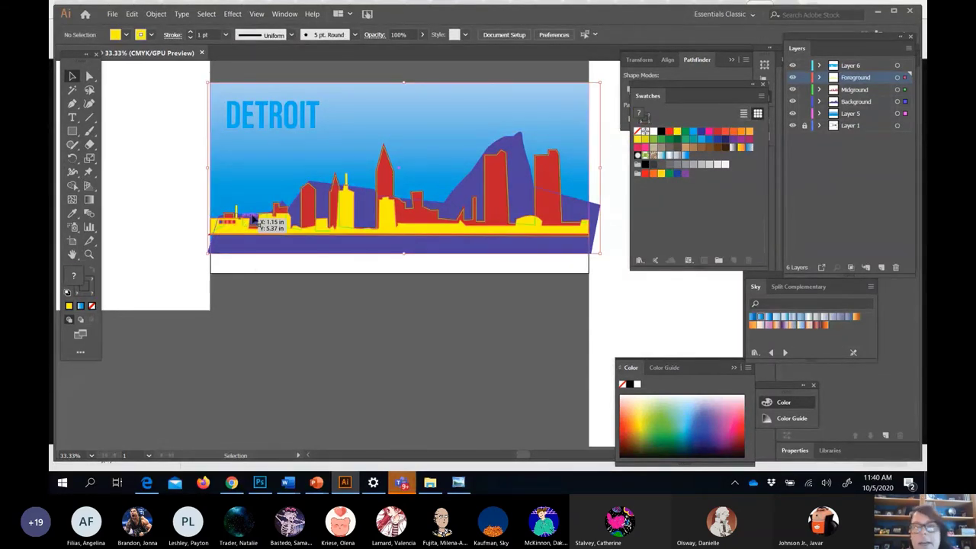
left_click(805, 113)
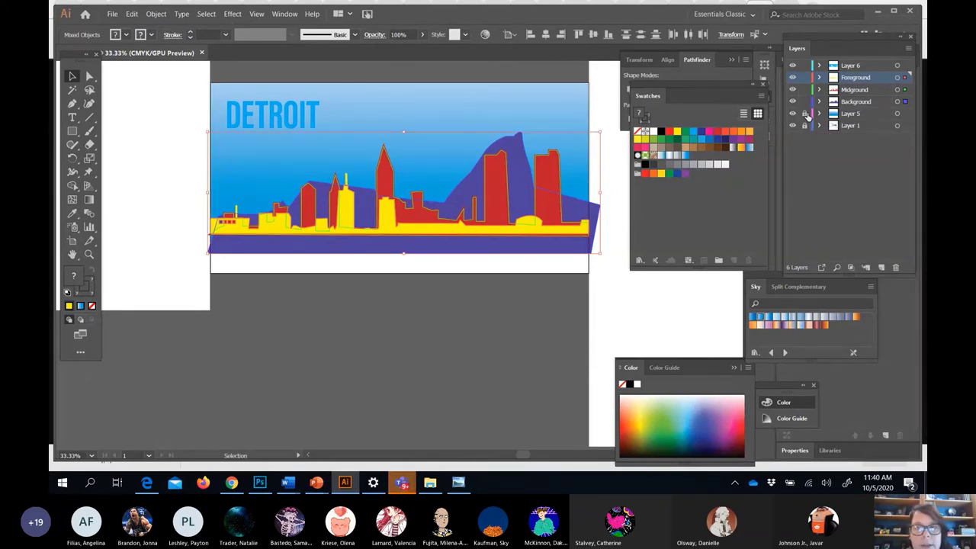
left_click(804, 66)
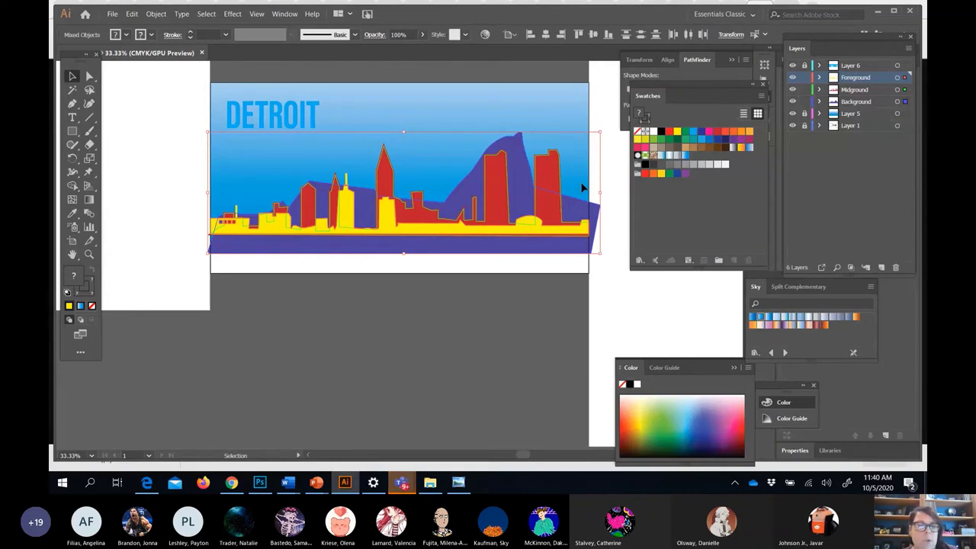
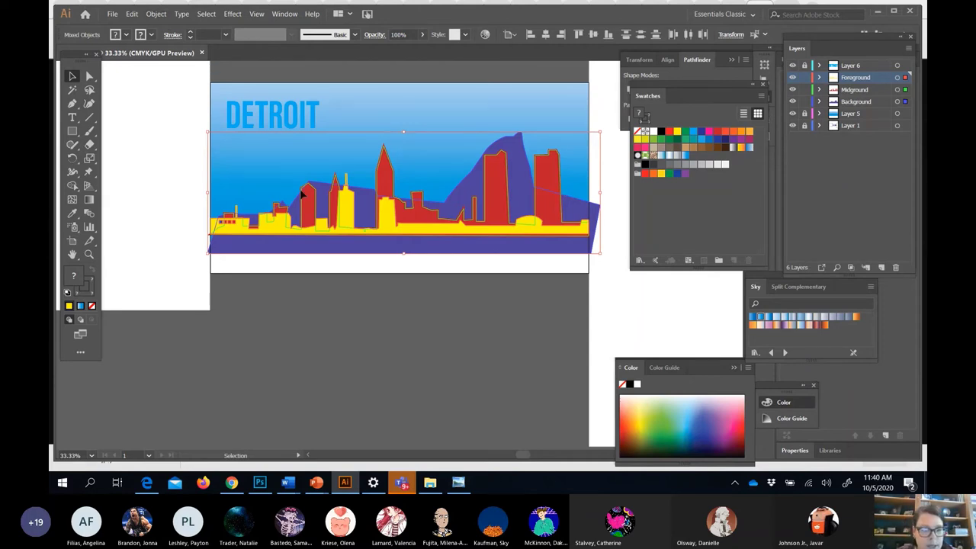
Group all the selected skyline shapes into a single object.
key("ctrl+g")
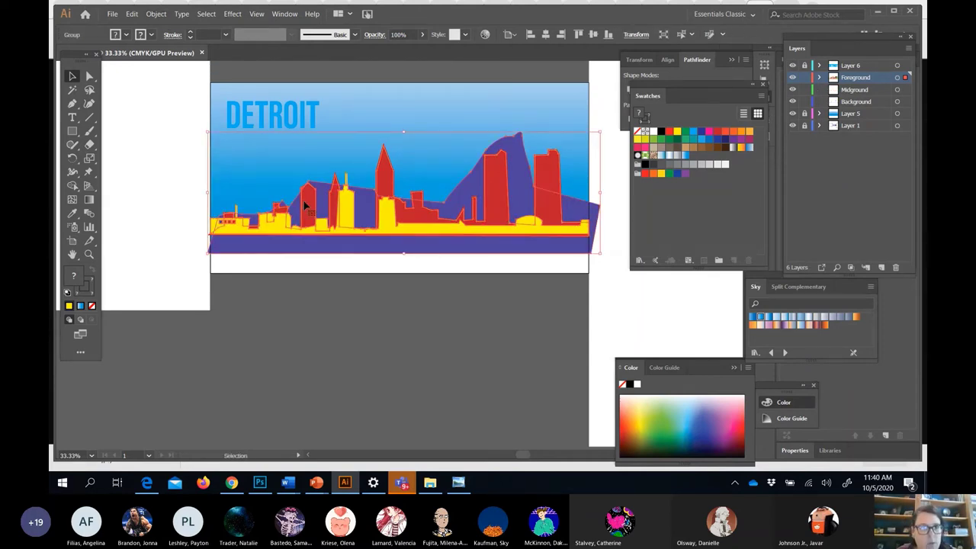
left_click_drag(283, 234, 211, 315)
right_click(255, 279)
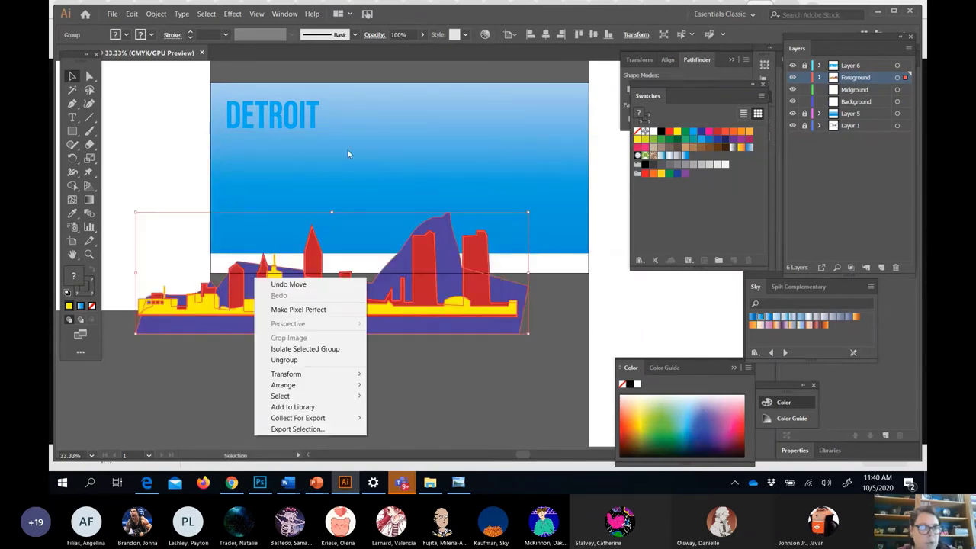
left_click(181, 187)
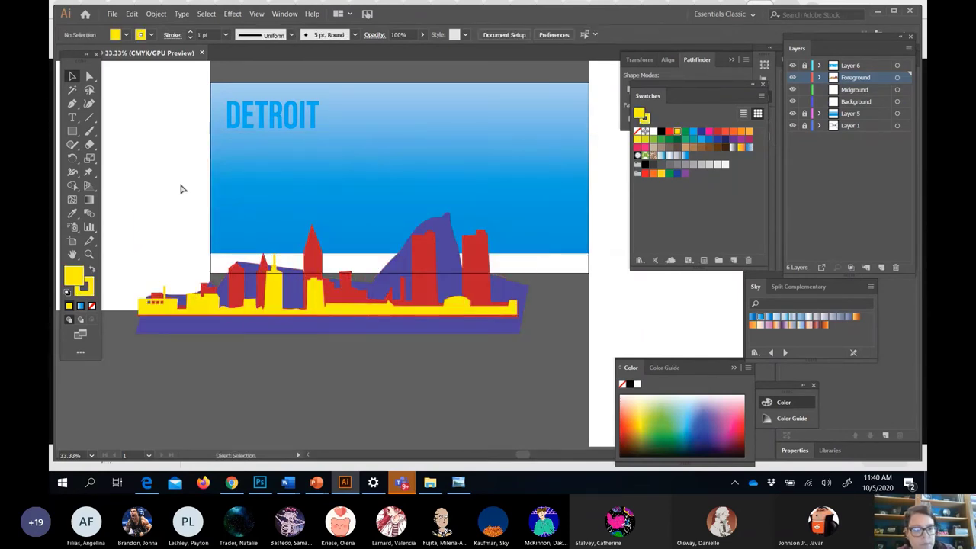
key("ctrl+z")
left_click(223, 240)
left_click(155, 13)
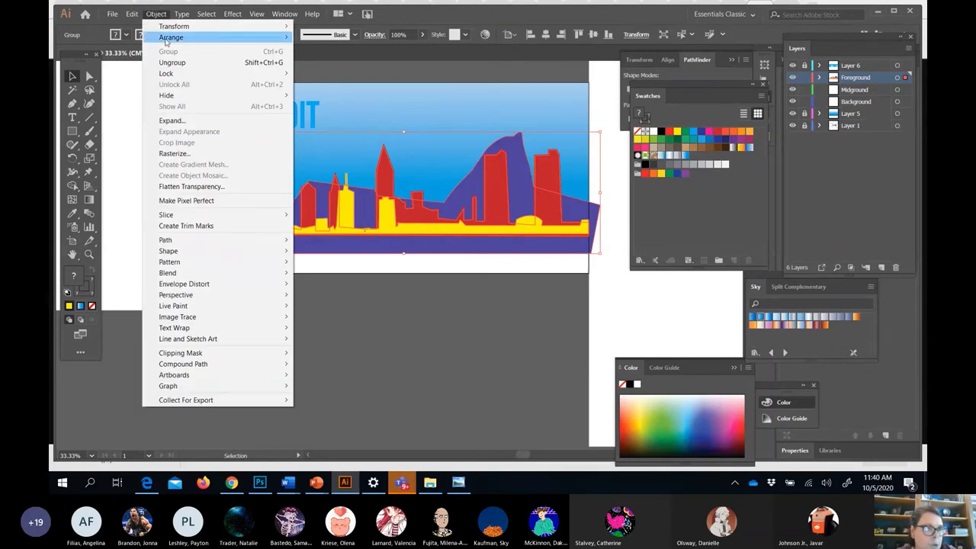
left_click(492, 338)
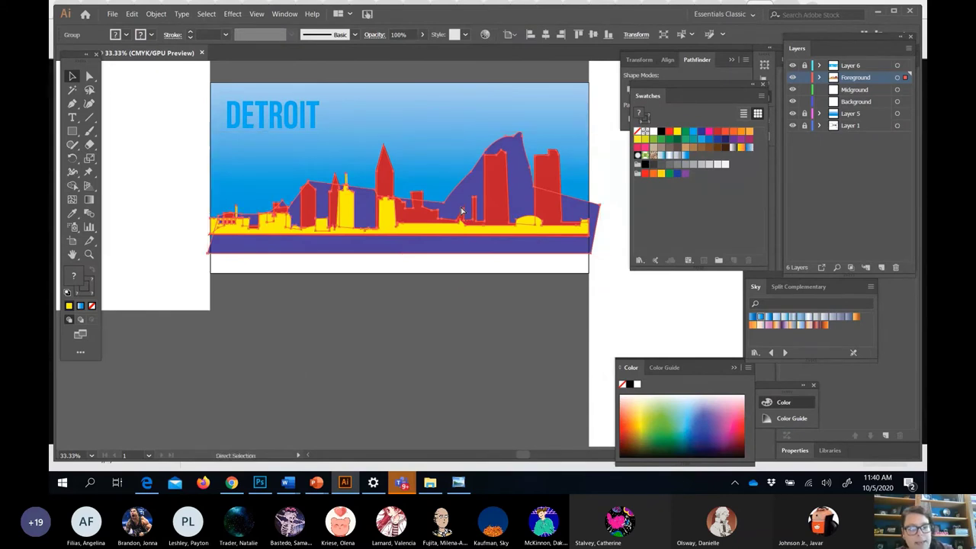
Duplicate the skyline group below the artboard and place the copy over the original skyline.
left_click_drag(461, 212, 411, 370)
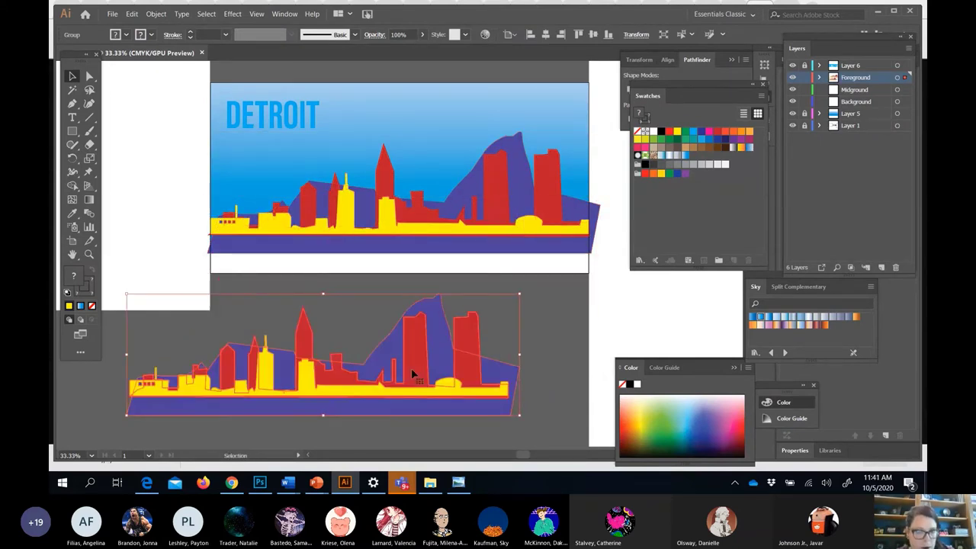
right_click(411, 369)
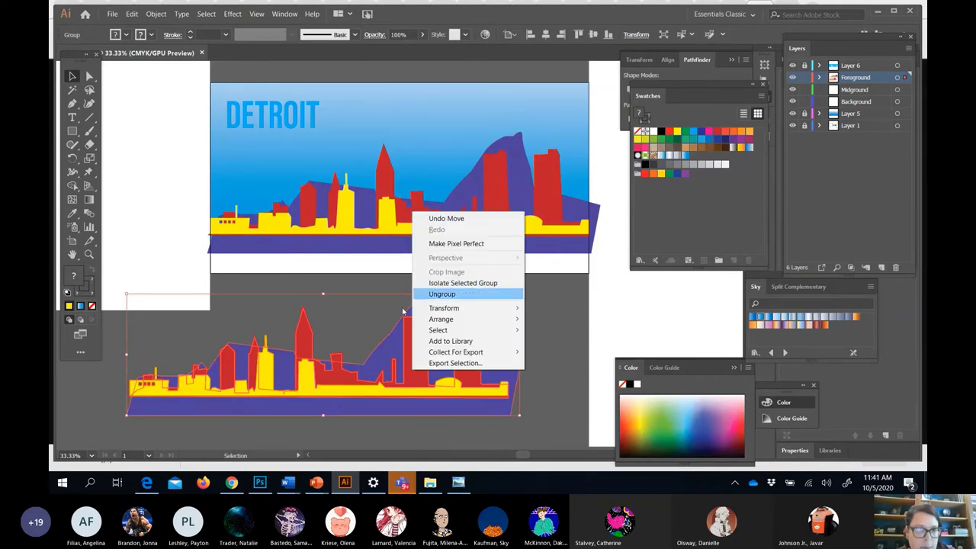
left_click(341, 324)
right_click(314, 361)
left_click_drag(305, 373, 382, 219)
Try flipping the duplicate skyline upside down by scaling its upper edge past its base, and undo the scaling.
left_click_drag(404, 129, 389, 394)
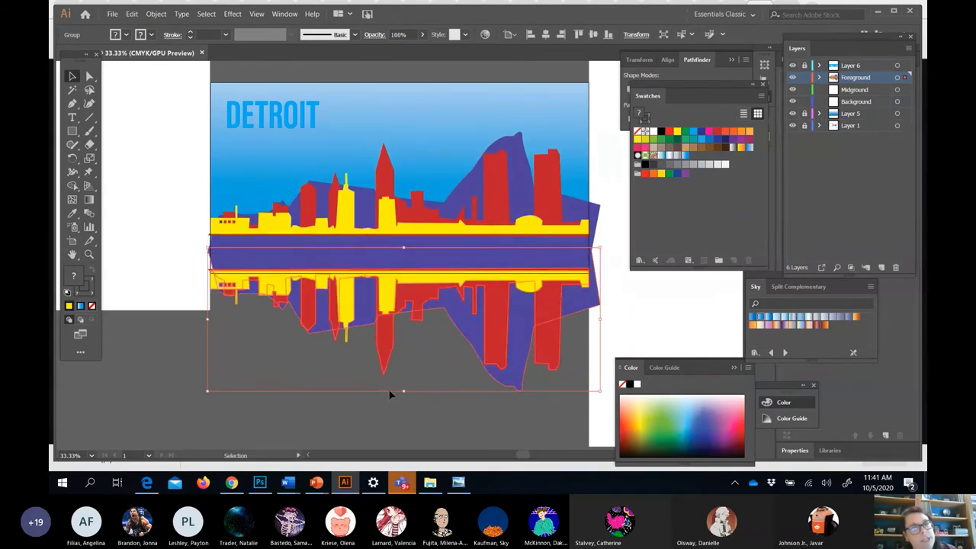
key("ctrl+z")
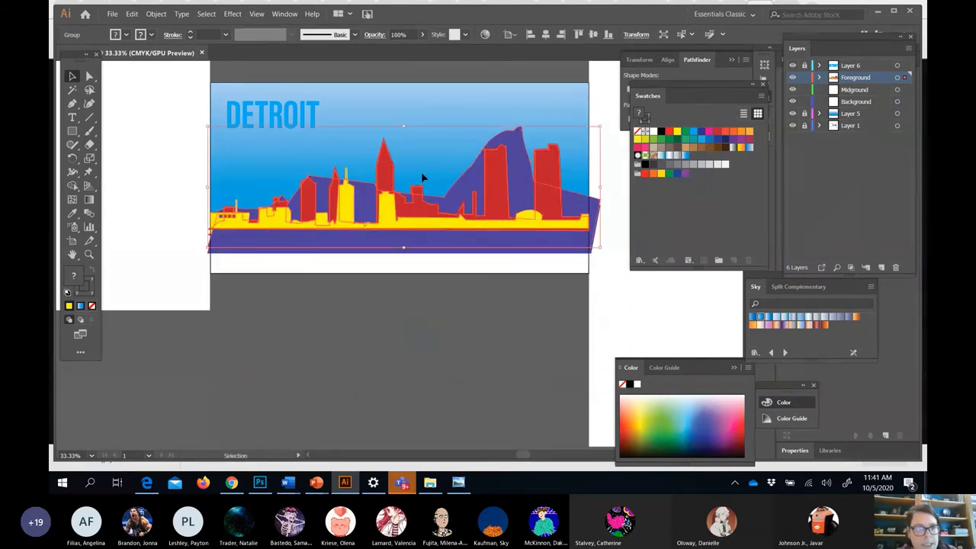
Reflect the duplicate skyline group across the horizontal axis.
right_click(411, 216)
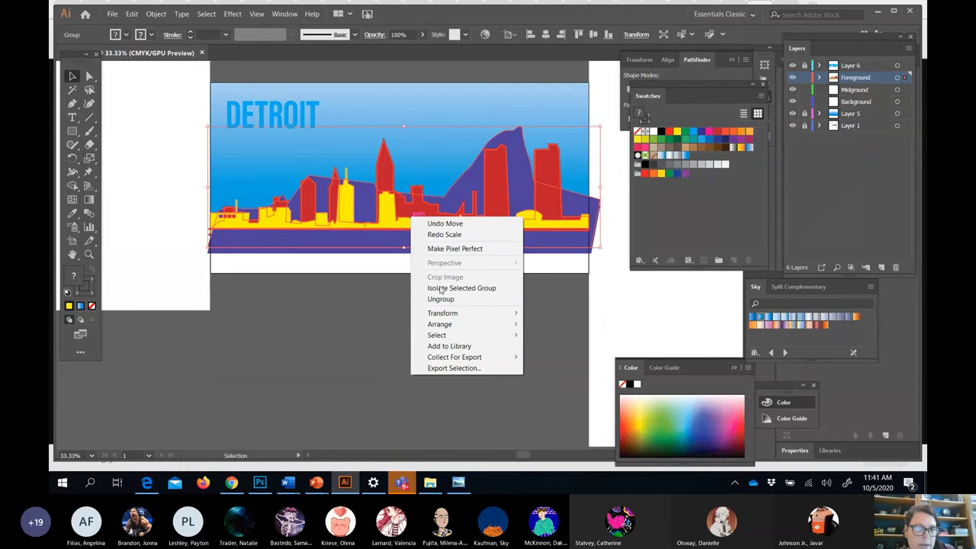
mouse_move(442, 314)
left_click(558, 355)
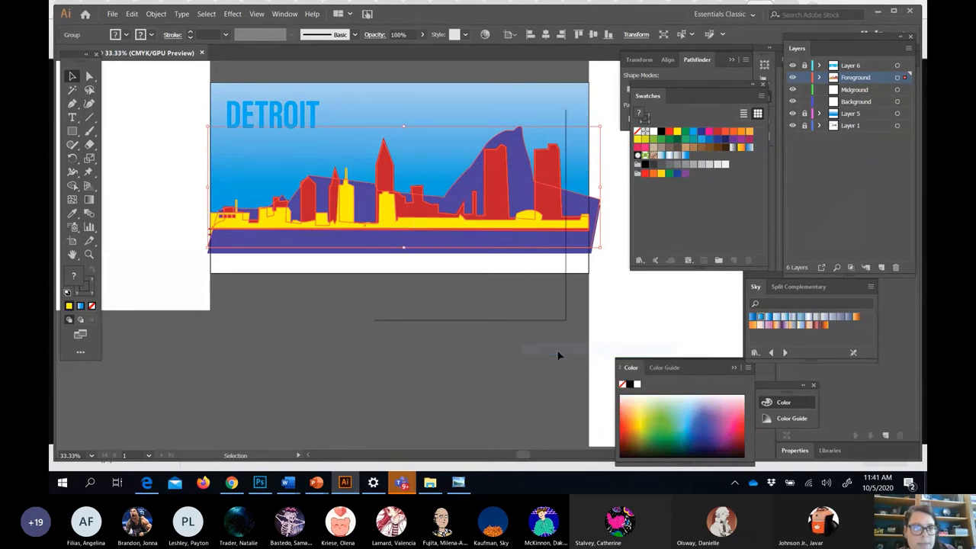
left_click(393, 157)
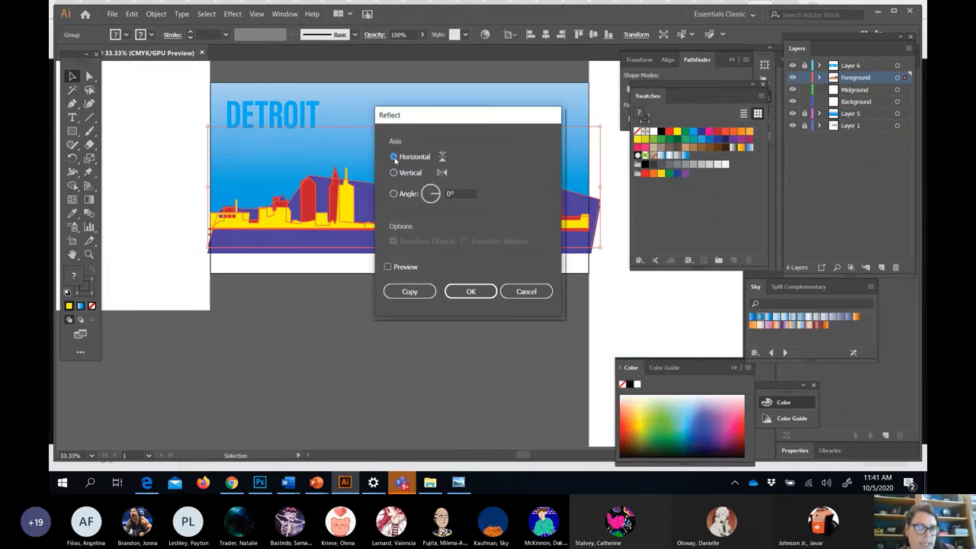
left_click(467, 291)
Move the reflected skyline below the original and nudge it up so the two purple bases meet.
left_click_drag(424, 127, 419, 241)
key("Up")
key("Up")
key("Up")
key("Up")
key("Up")
key("Up")
key("Up")
key("Up")
key("Up")
key("Up")
key("Up")
key("Up")
key("Up")
key("Up")
key("Up")
key("Up")
key("Up")
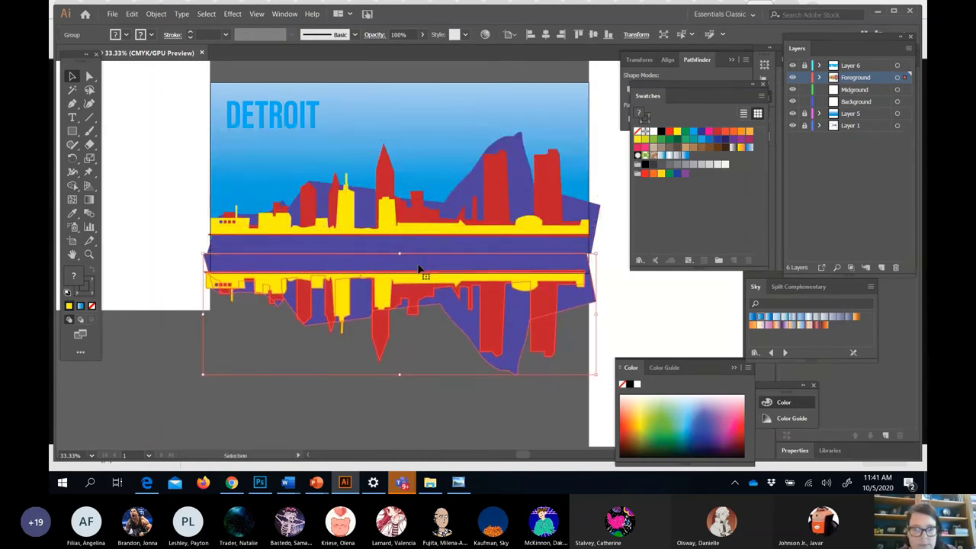
left_click(191, 363)
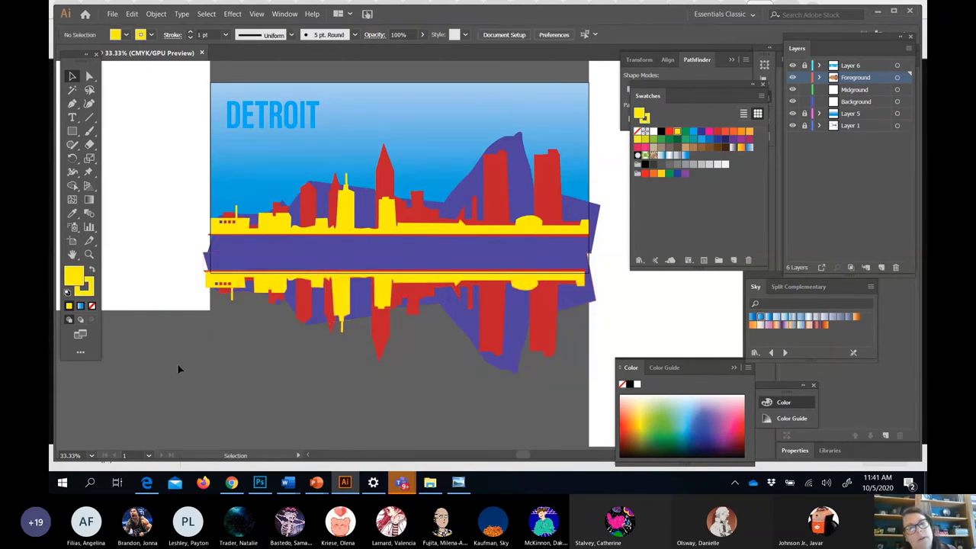
left_click(457, 279)
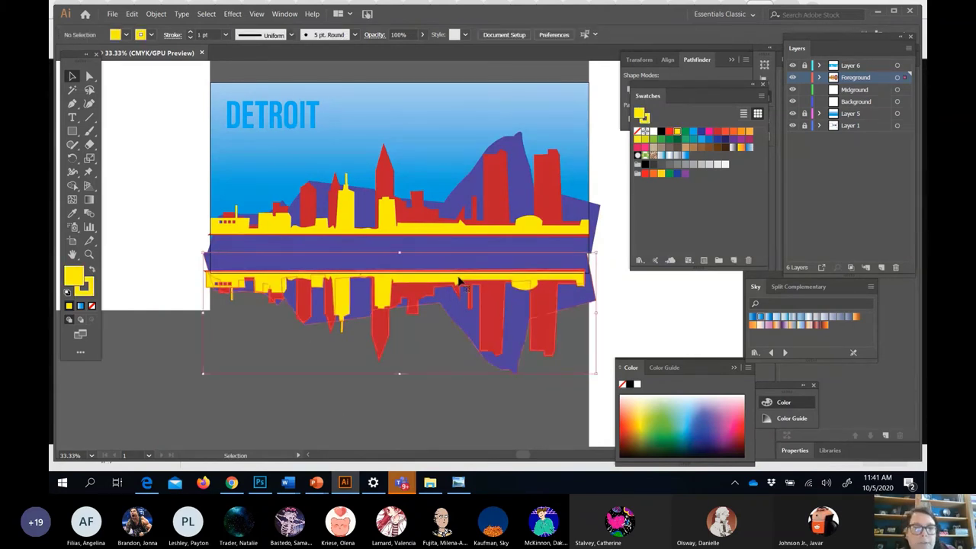
key("Up")
key("Up")
key("Up")
key("Up")
key("Up")
key("Up")
key("Up")
key("Up")
key("Up")
key("Up")
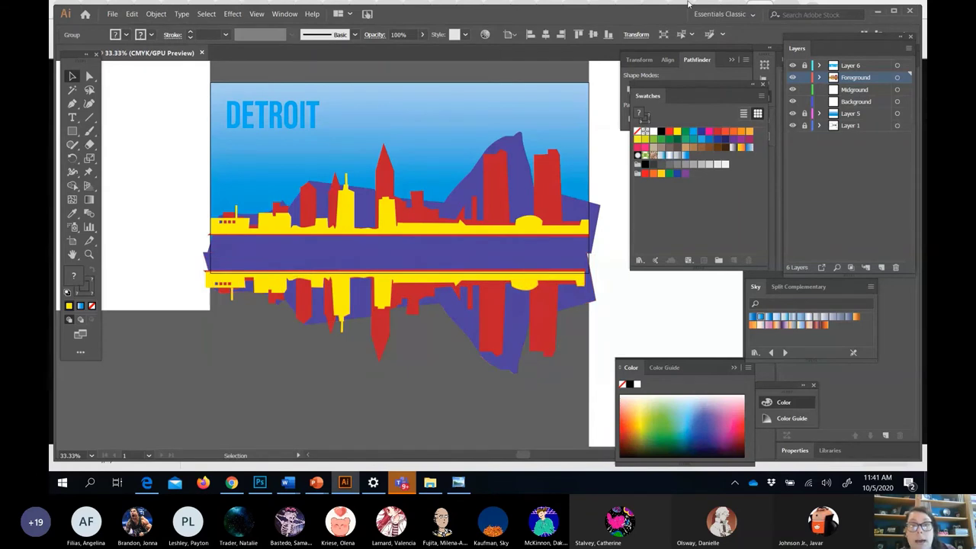
left_click(420, 58)
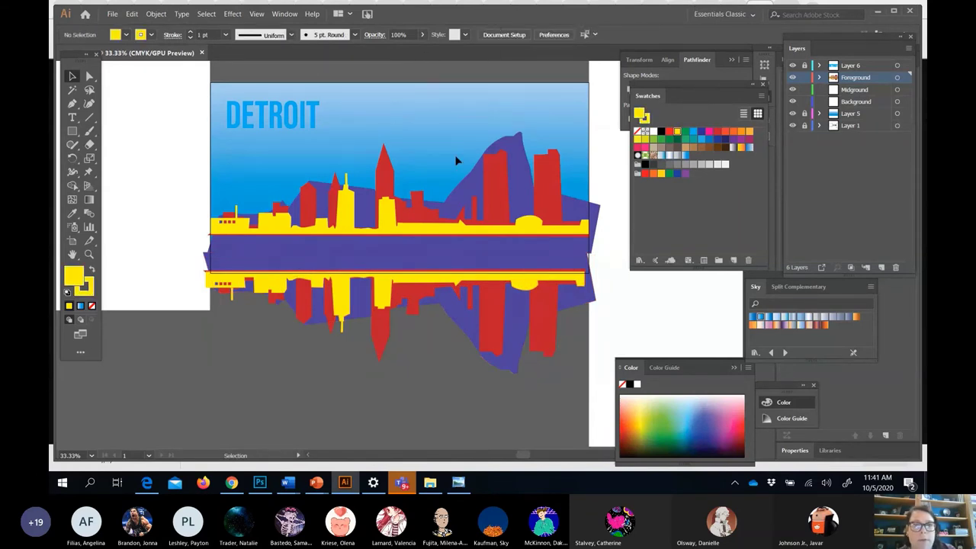
Extend the artboard downward past the reflected skyline, to a height of about 11.84 in.
left_click(512, 35)
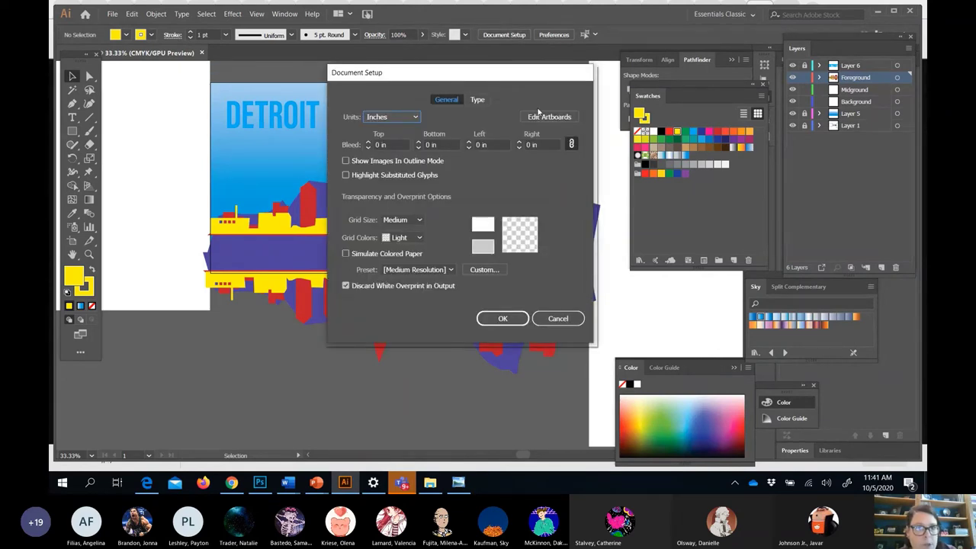
left_click(539, 116)
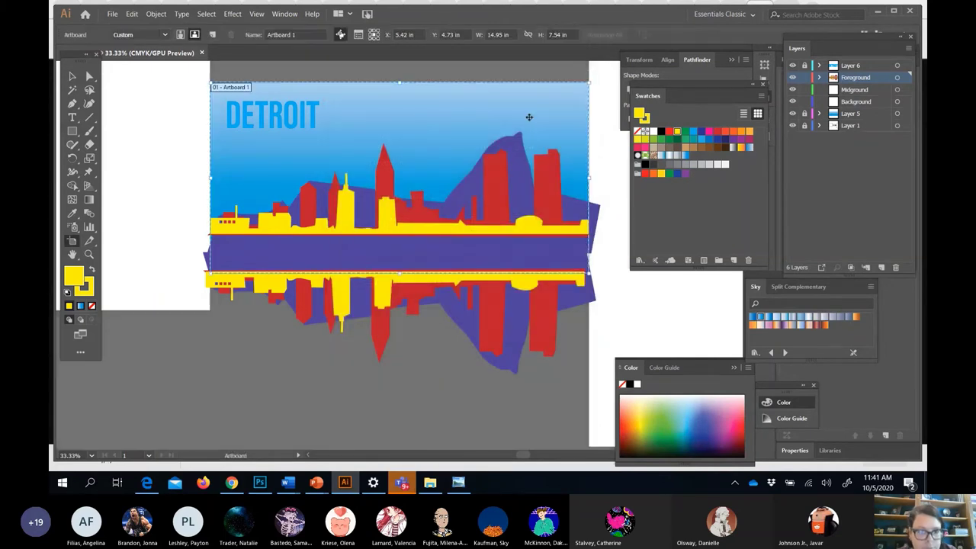
left_click_drag(398, 272, 389, 382)
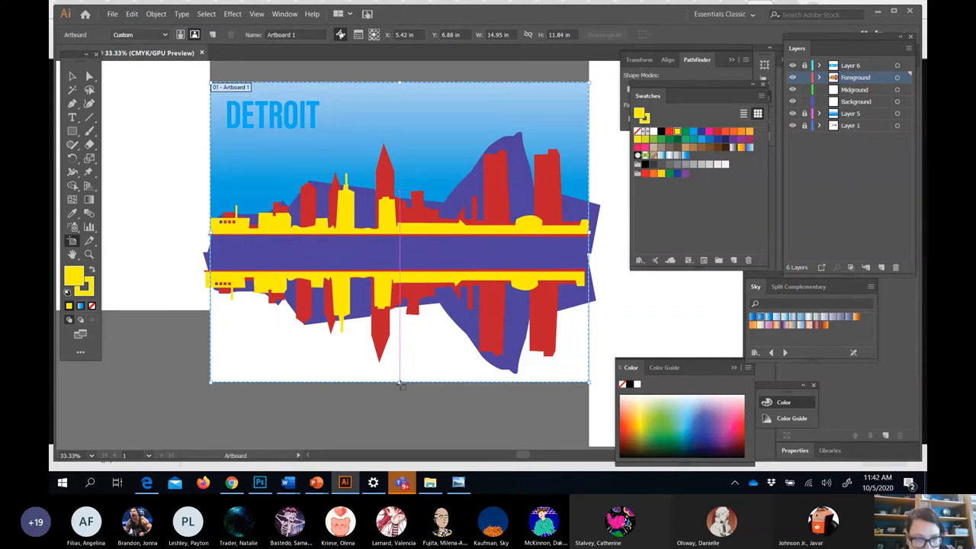
left_click_drag(400, 384, 398, 363)
key("v")
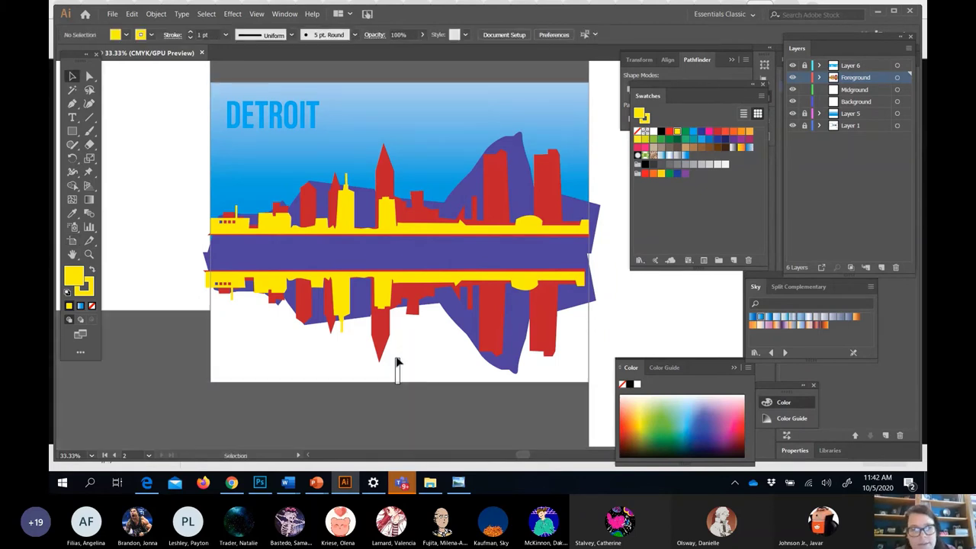
key("ctrl+z")
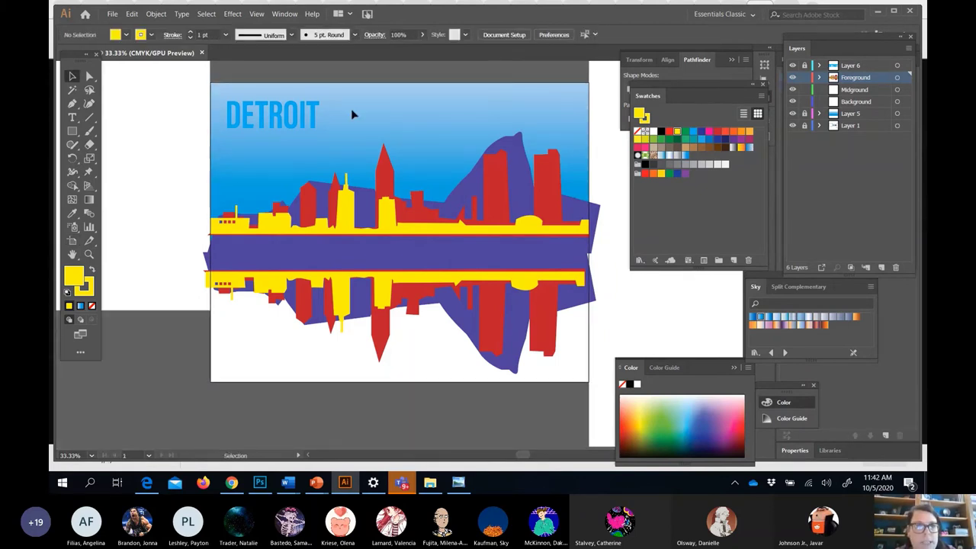
Resize Artboard 1 from its lower edge to a height of about 10.66 in.
left_click(504, 36)
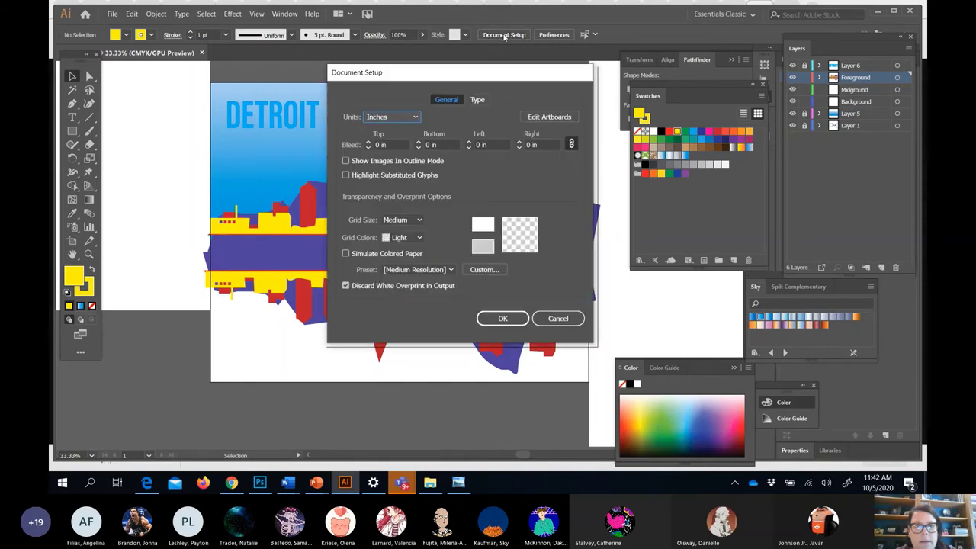
left_click(542, 117)
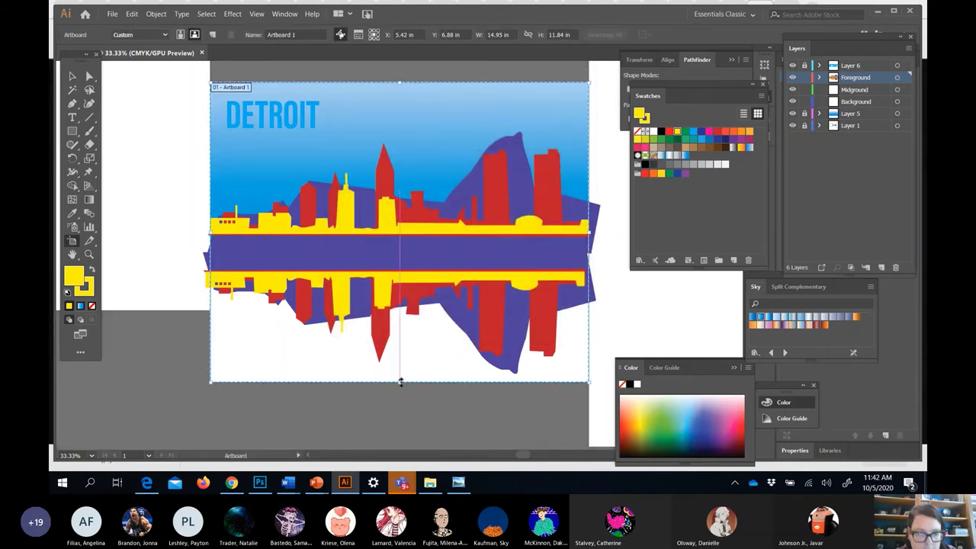
left_click_drag(398, 383, 395, 352)
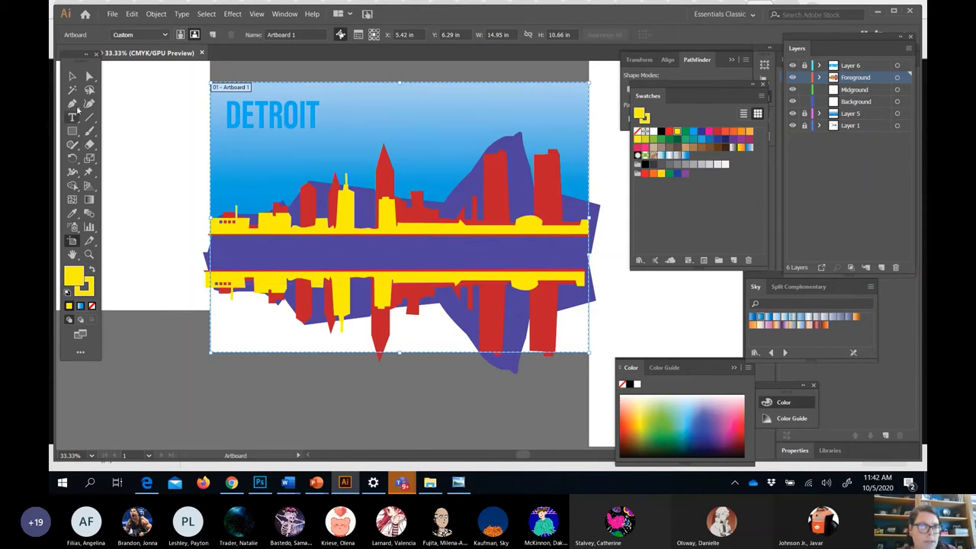
left_click(72, 78)
Add a layer above Layer 5 and draw an artboard-wide rectangle from the reflected yellow skyline's base to the artboard's lower edge.
left_click(72, 130)
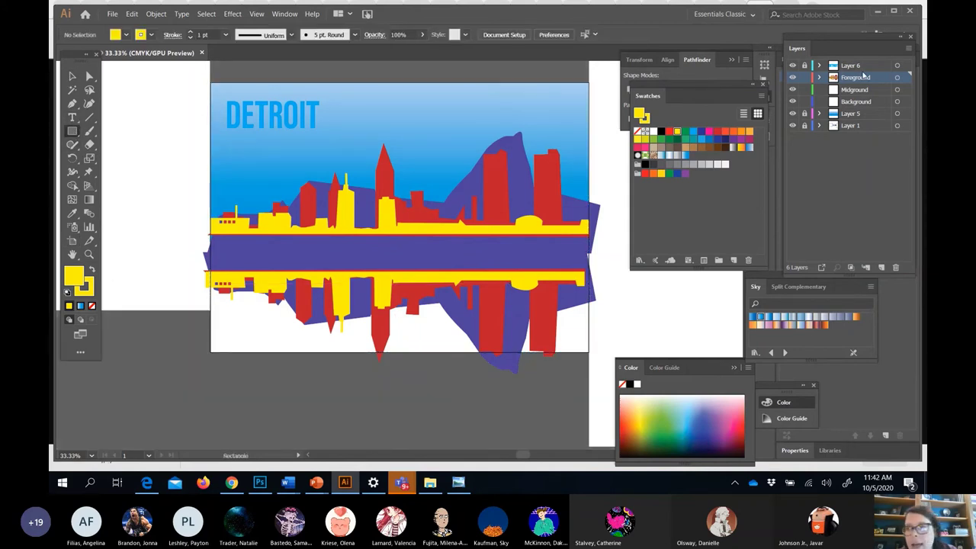
left_click(858, 115)
left_click(881, 267)
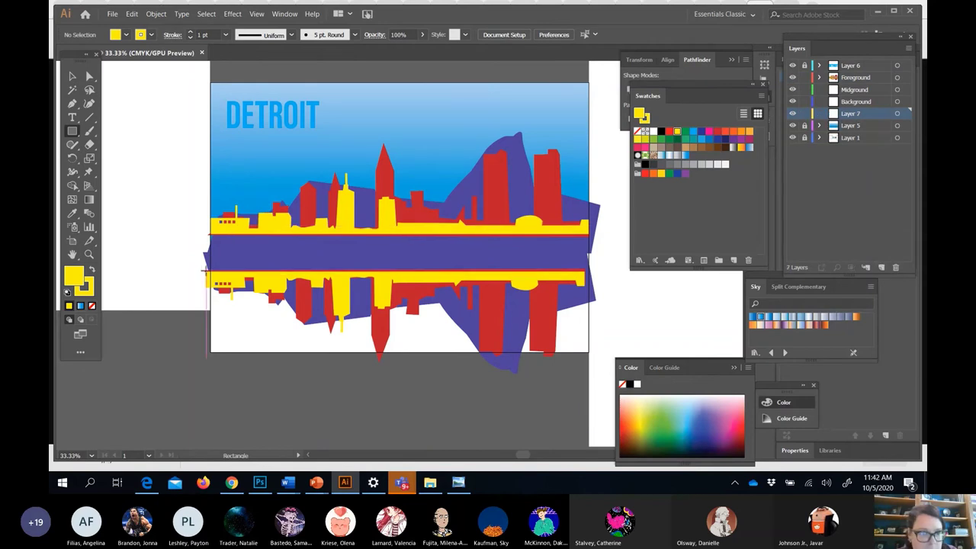
left_click_drag(204, 271, 591, 353)
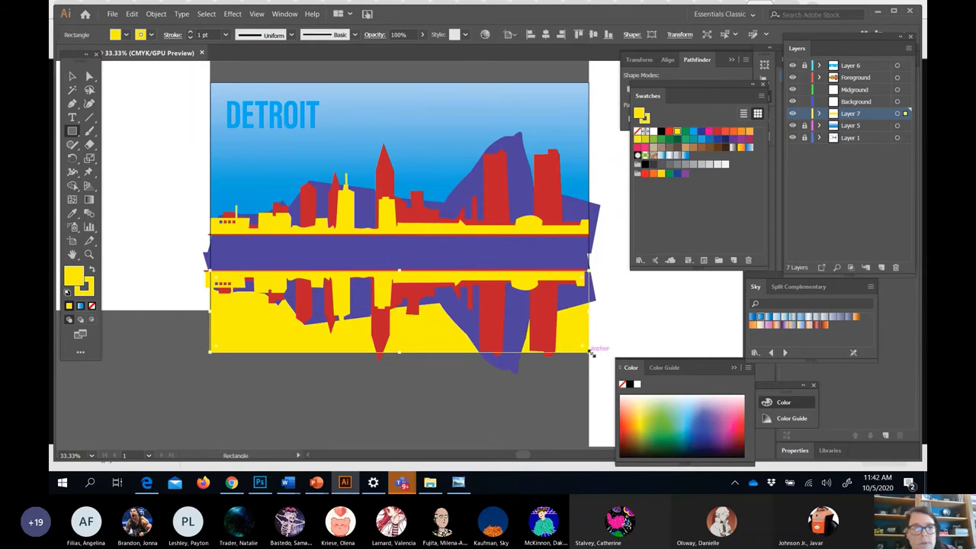
Fill the rectangle with the orange-brown Sky gradient and run it vertically from the purple band to well below the artboard.
left_click(857, 317)
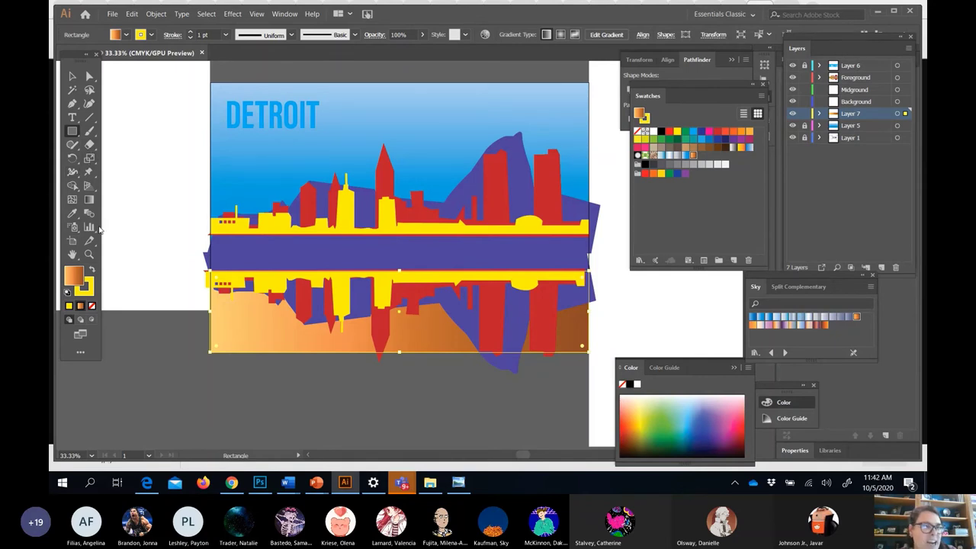
left_click(90, 200)
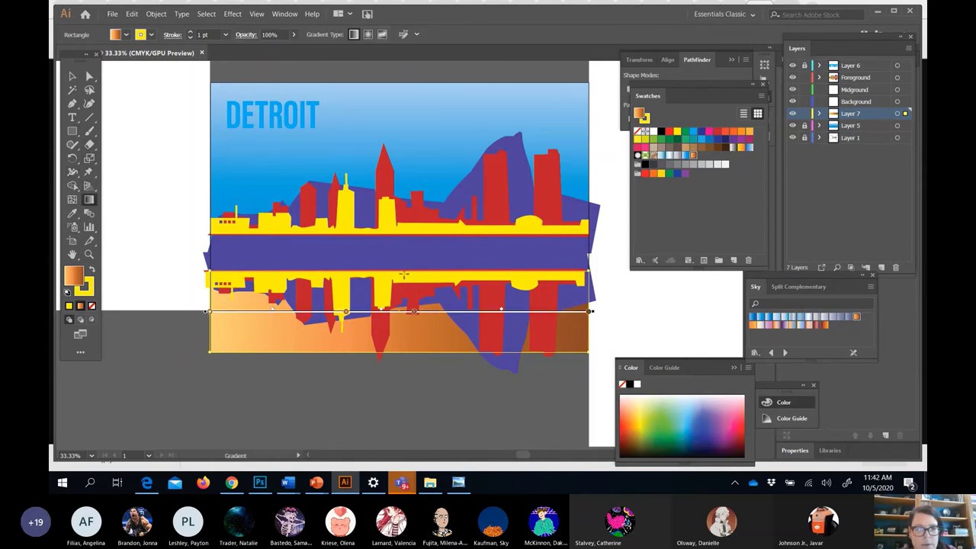
left_click_drag(400, 270, 395, 378)
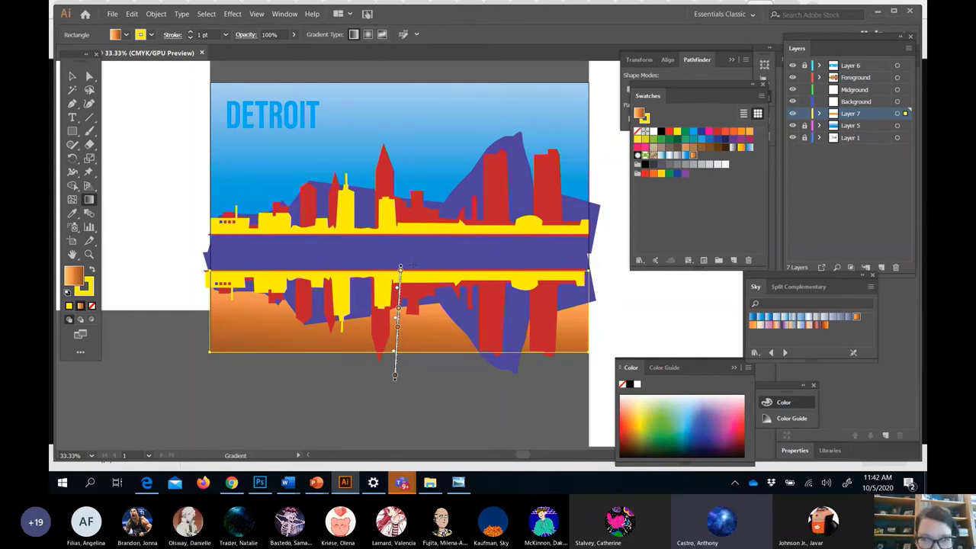
left_click_drag(411, 263, 415, 403)
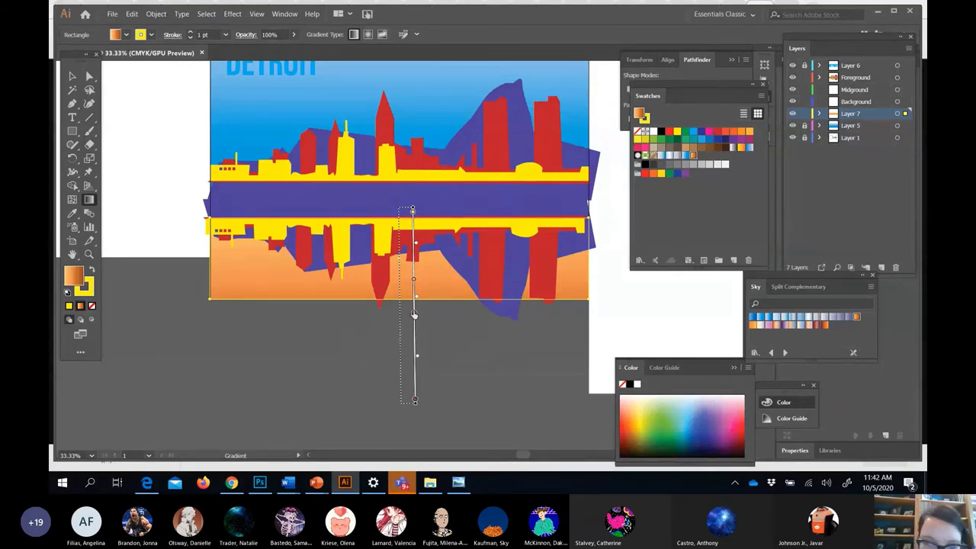
Change the brown end color stop of the rectangle's gradient to the suggested web-safe red.
left_click_drag(416, 403, 416, 402)
double_click(415, 403)
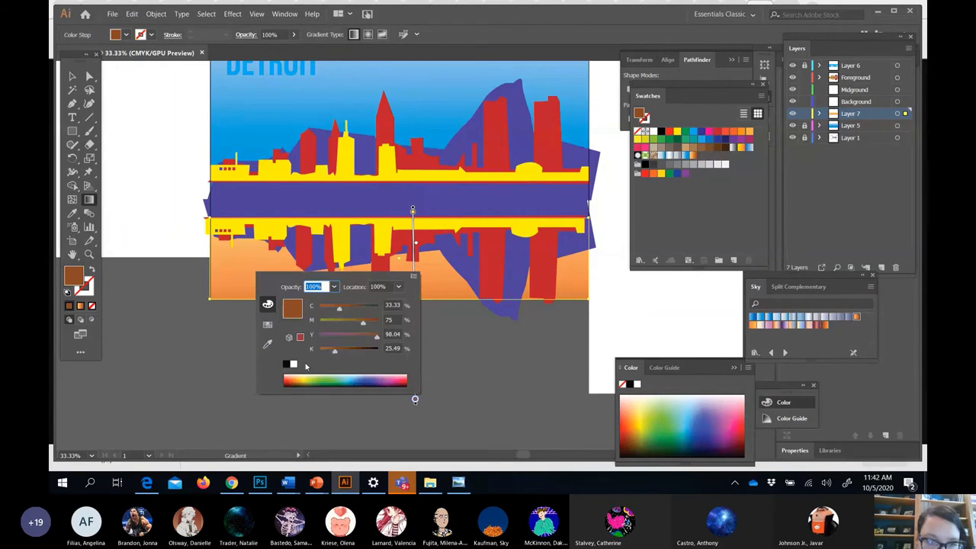
left_click(301, 337)
left_click(473, 359)
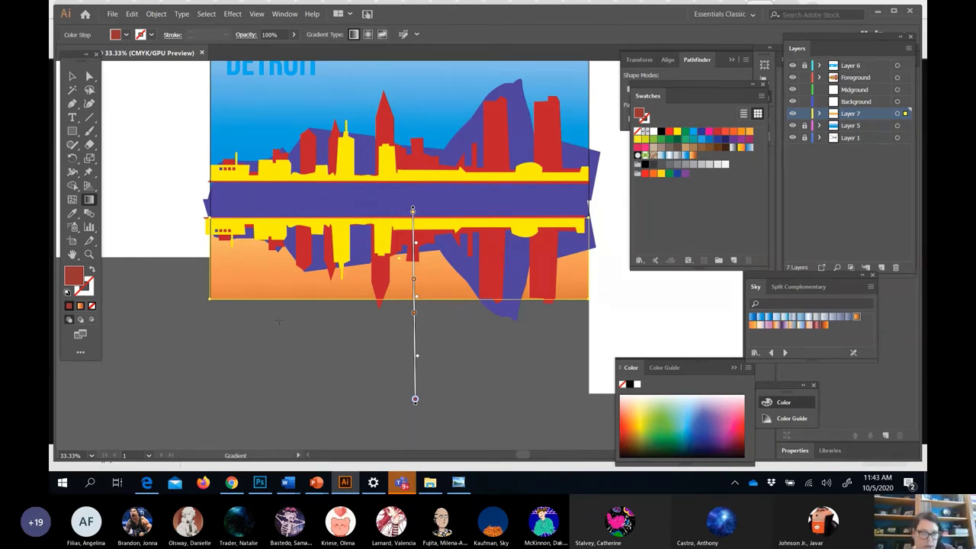
Lower the opacity of the reflected skyline group to 32%.
left_click(72, 75)
left_click(352, 193)
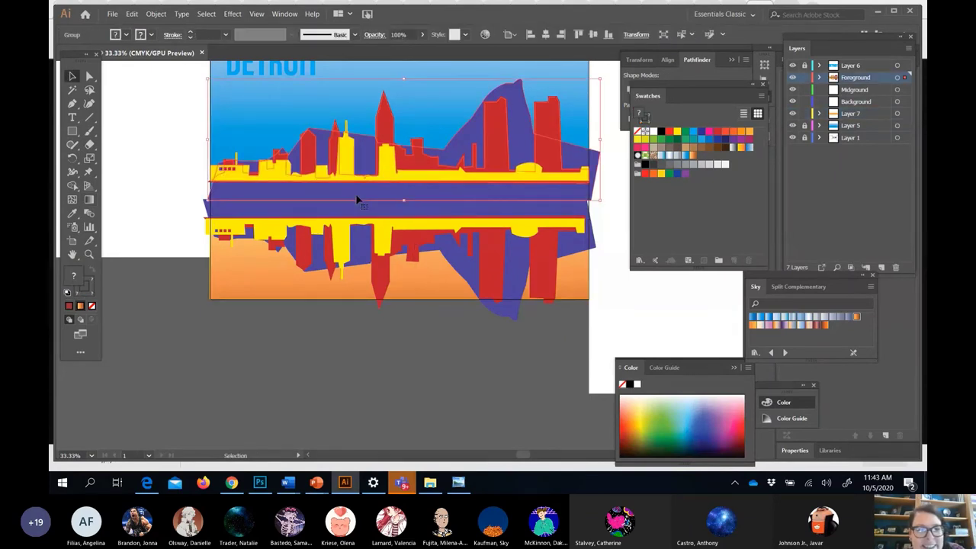
left_click(381, 355)
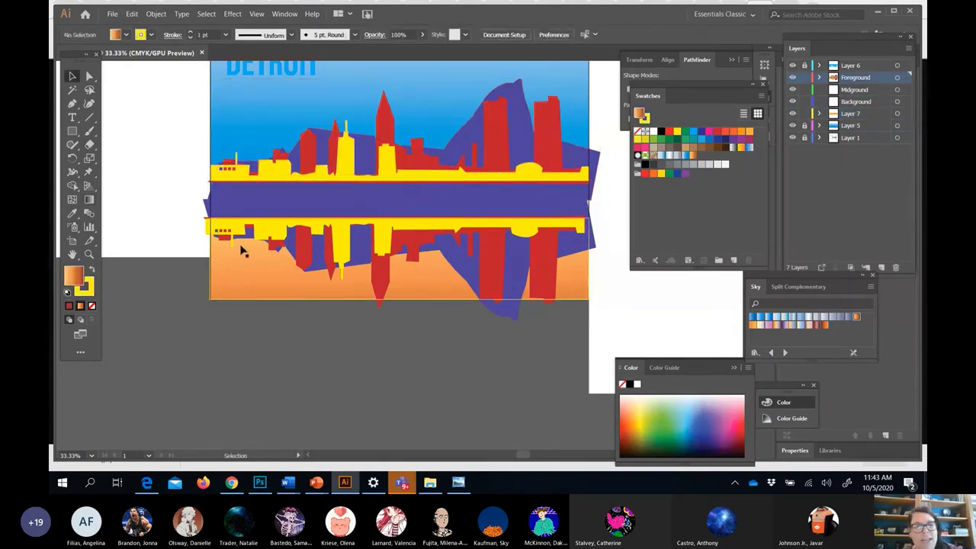
left_click(804, 78)
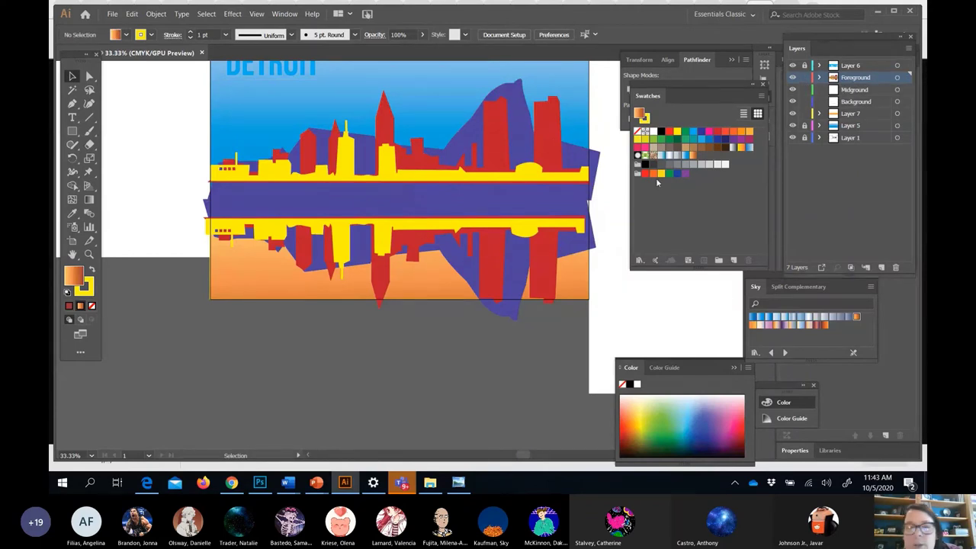
left_click(410, 257)
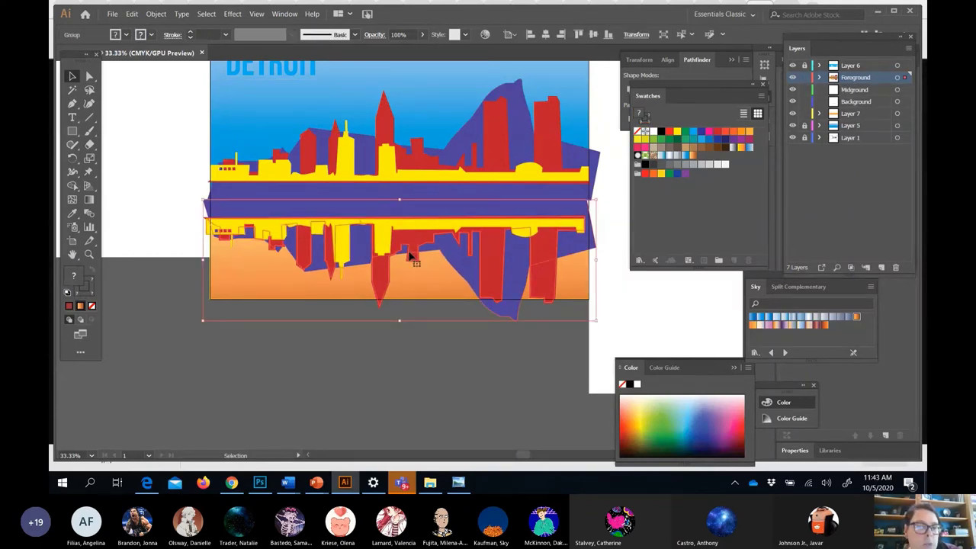
left_click(422, 34)
left_click_drag(423, 50, 393, 50)
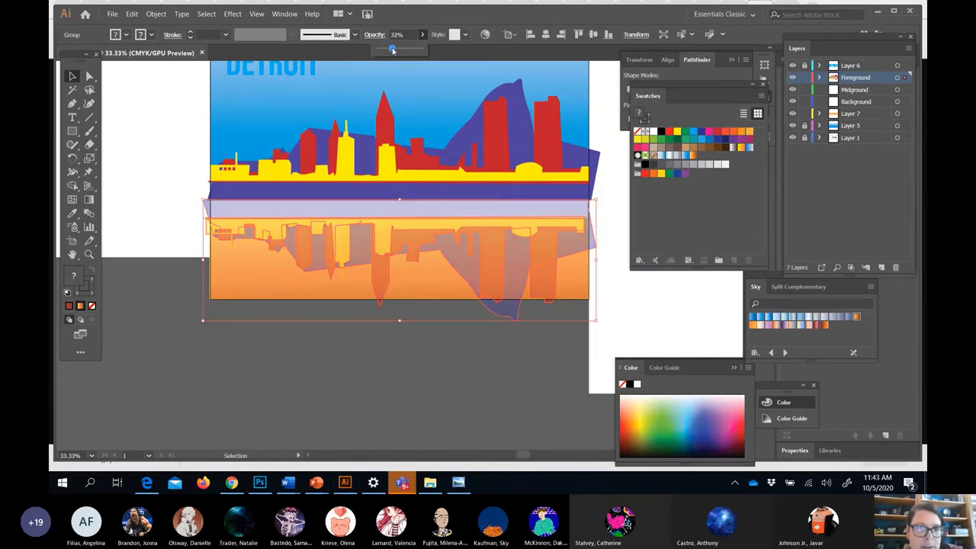
left_click(352, 314)
right_click(353, 366)
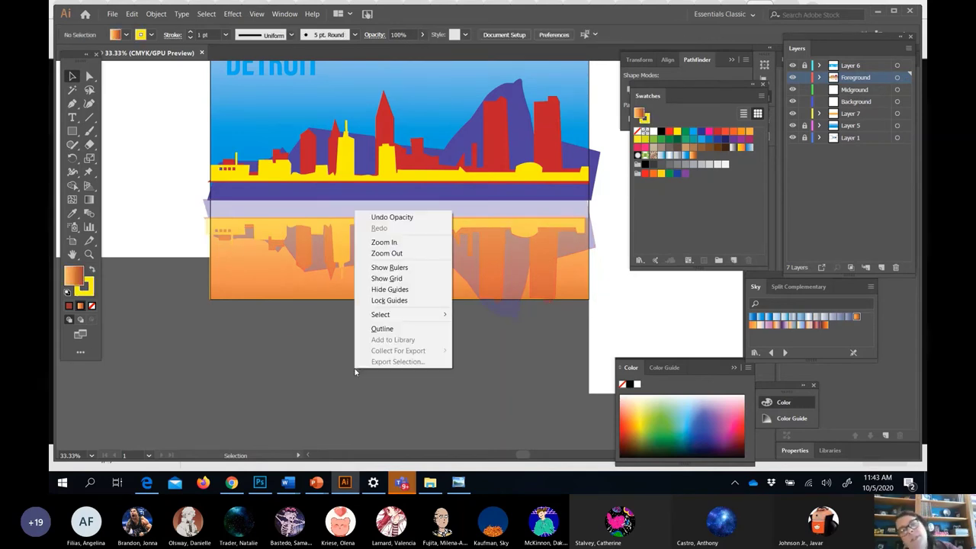
left_click(253, 372)
Try ungrouping the reflected skyline and selecting its purple rear silhouette separately.
left_click(337, 212)
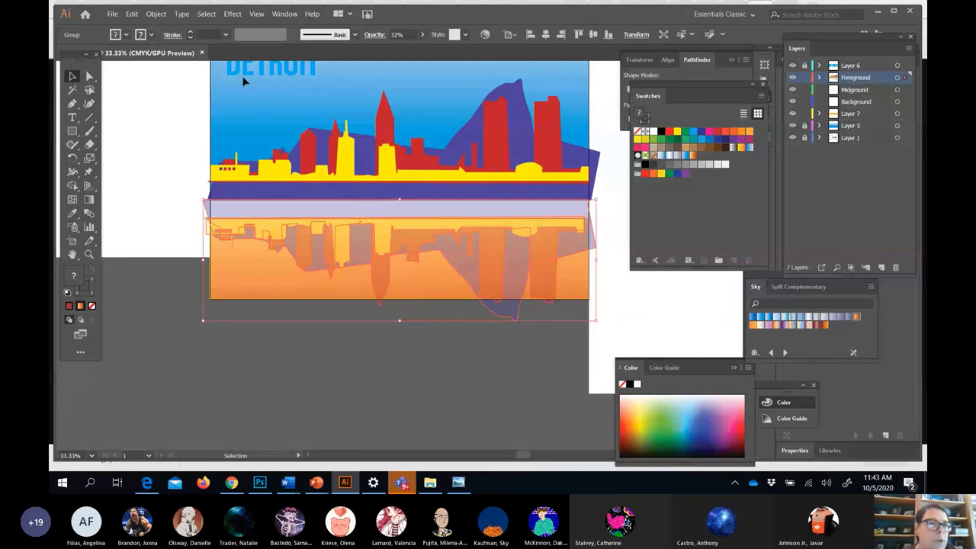
left_click(155, 14)
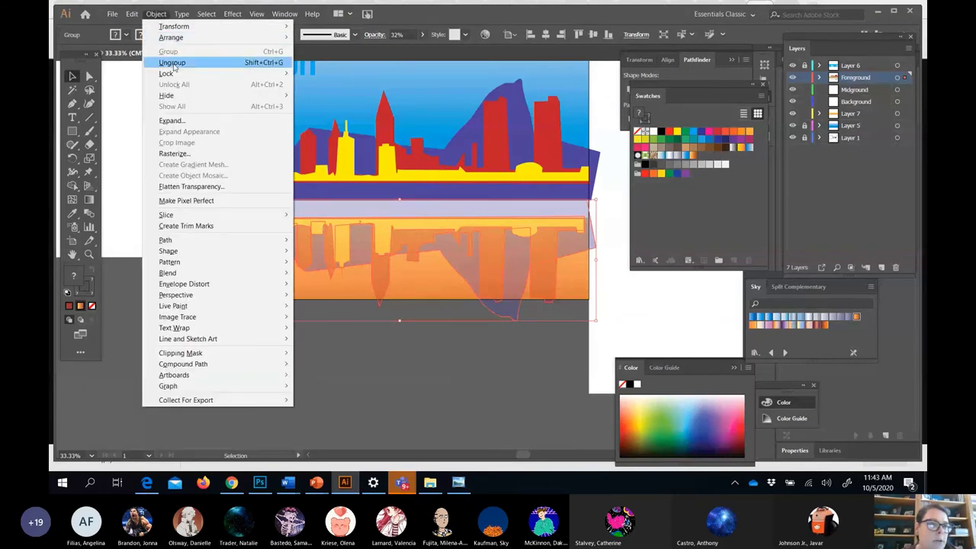
left_click(172, 63)
right_click(317, 330)
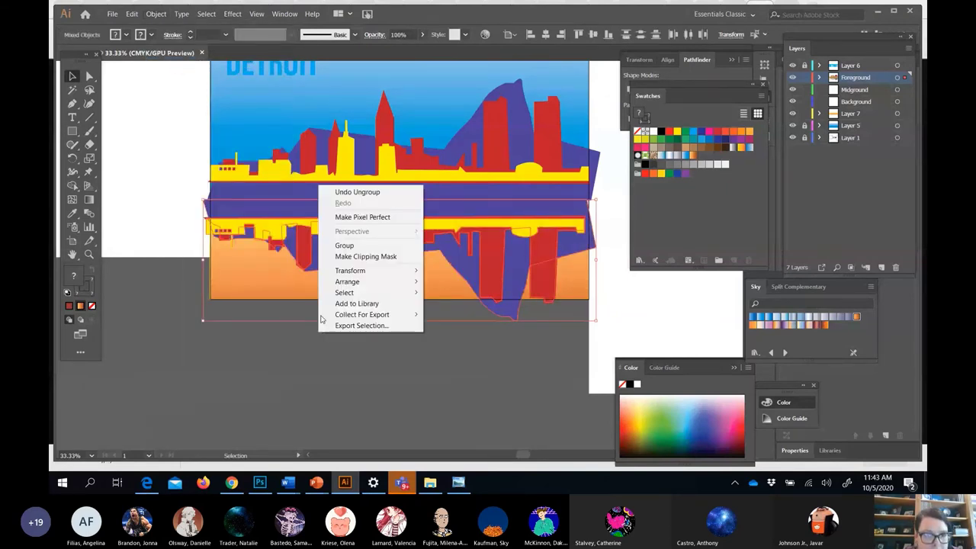
left_click(166, 211)
left_click(229, 212)
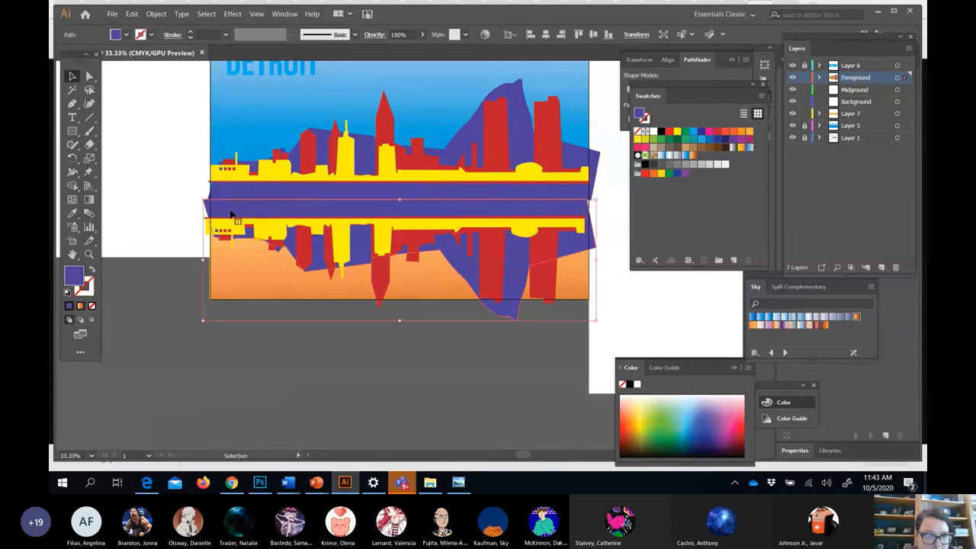
left_click_drag(410, 217, 411, 202)
left_click(410, 202)
left_click(394, 351)
Move the faded reflected skyline up over the purple band below the original skyline, and nudge the orange gradient rectangle slightly.
left_click_drag(399, 240, 399, 219)
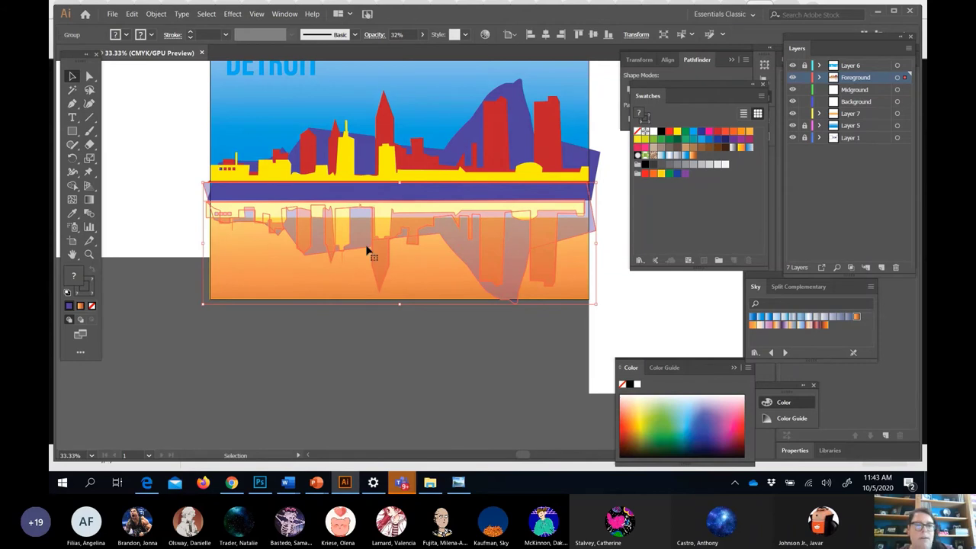
left_click(413, 367)
mouse_move(421, 247)
left_mouse_down()
mouse_move(419, 419)
mouse_move(471, 178)
mouse_move(442, 230)
mouse_move(432, 231)
left_mouse_up()
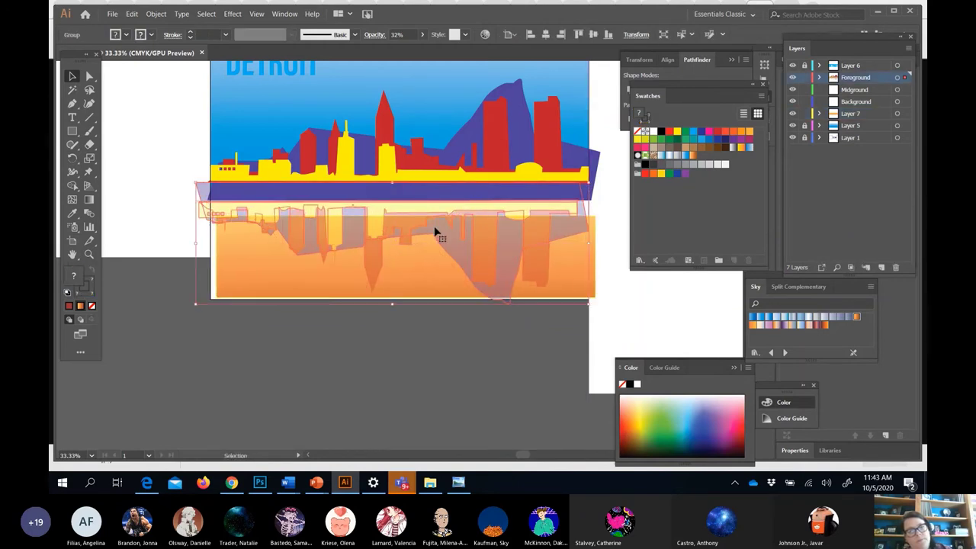
left_click_drag(321, 263, 332, 261)
left_click(284, 311)
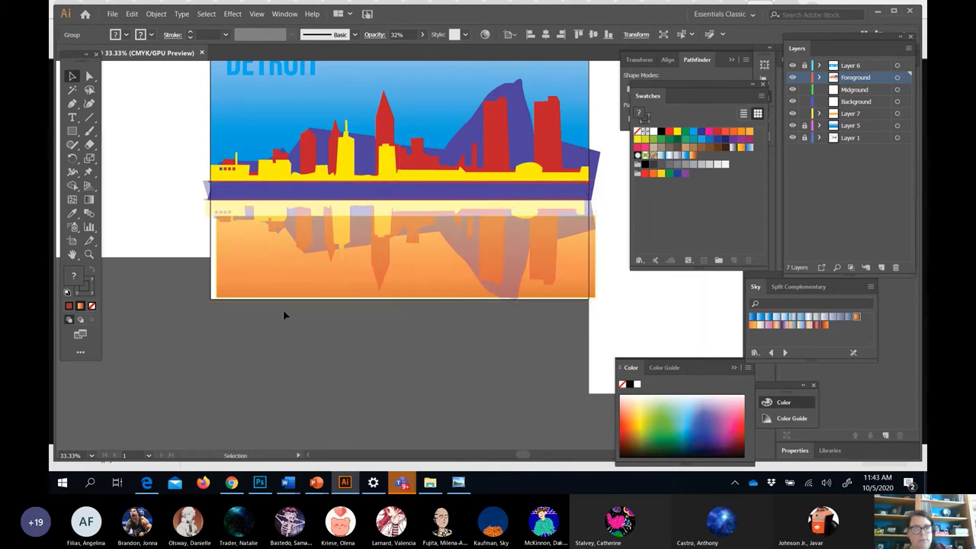
right_click(288, 278)
left_click(199, 333)
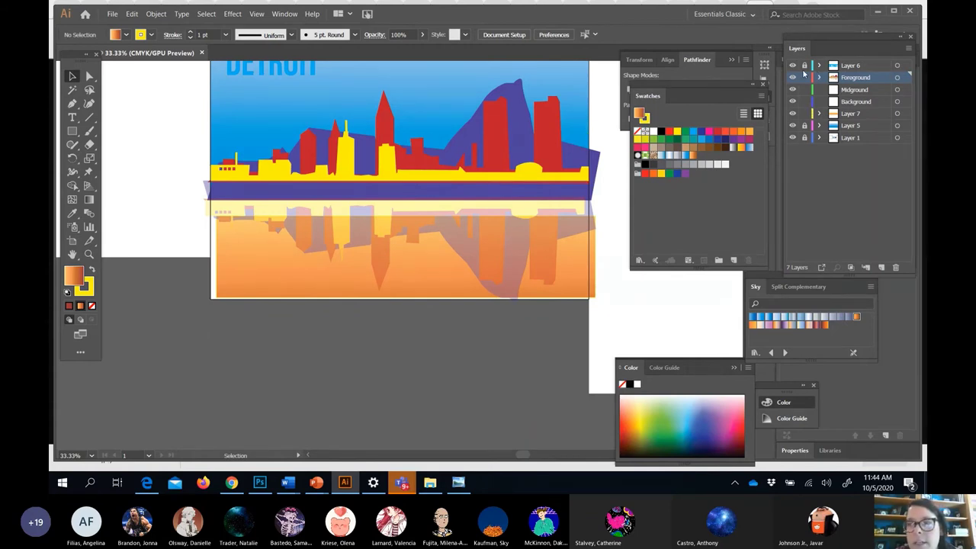
Open the Triad scientific swatch library, trying its red fill on the grouped upper skyline and undoing that fill.
left_click(319, 155)
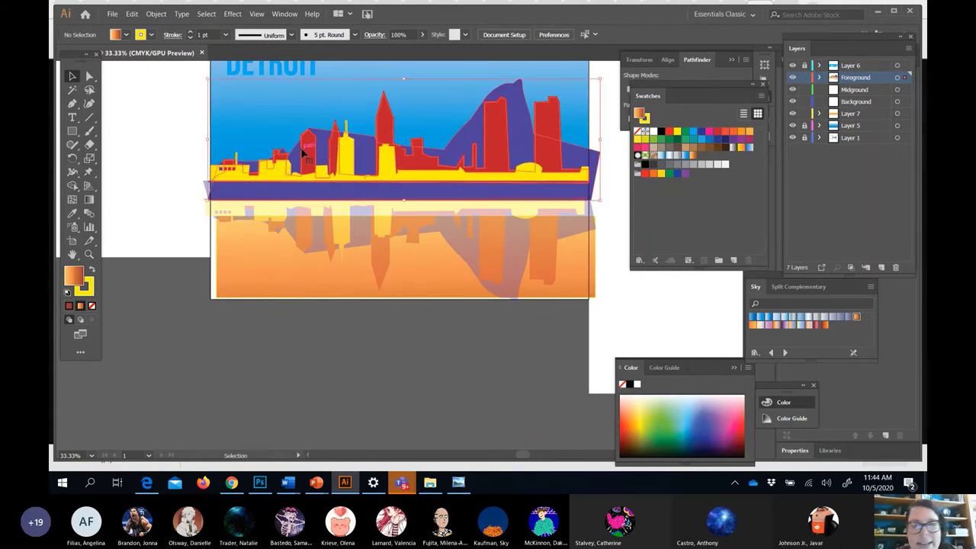
left_click(638, 262)
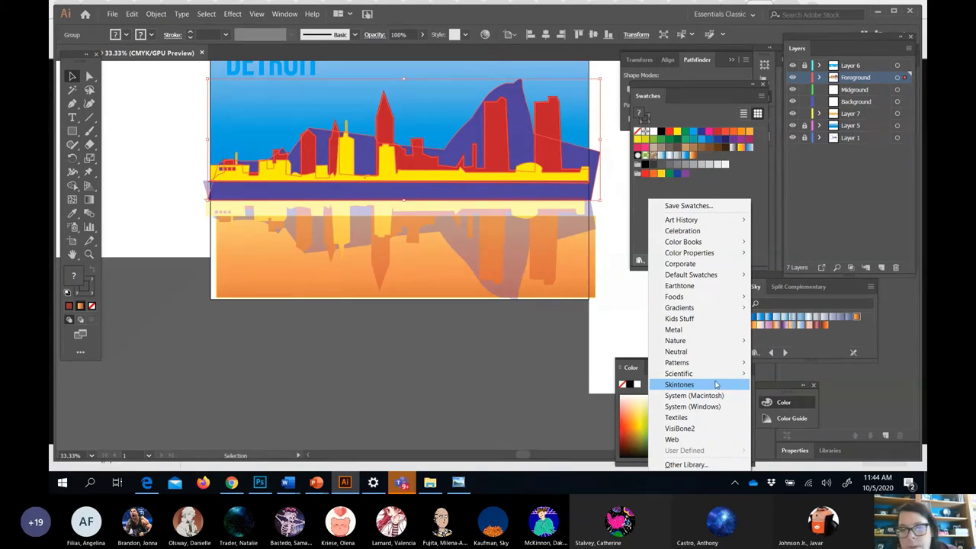
mouse_move(715, 379)
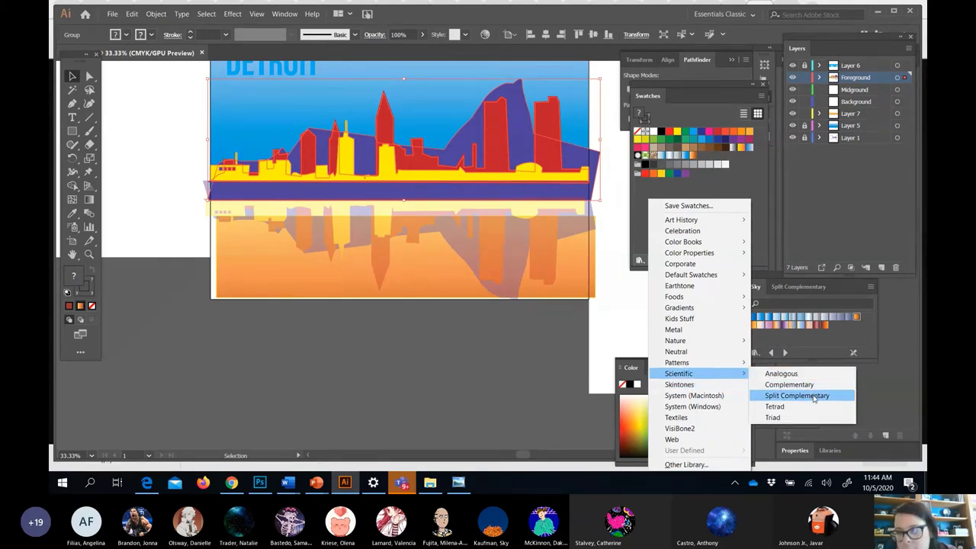
left_click(773, 417)
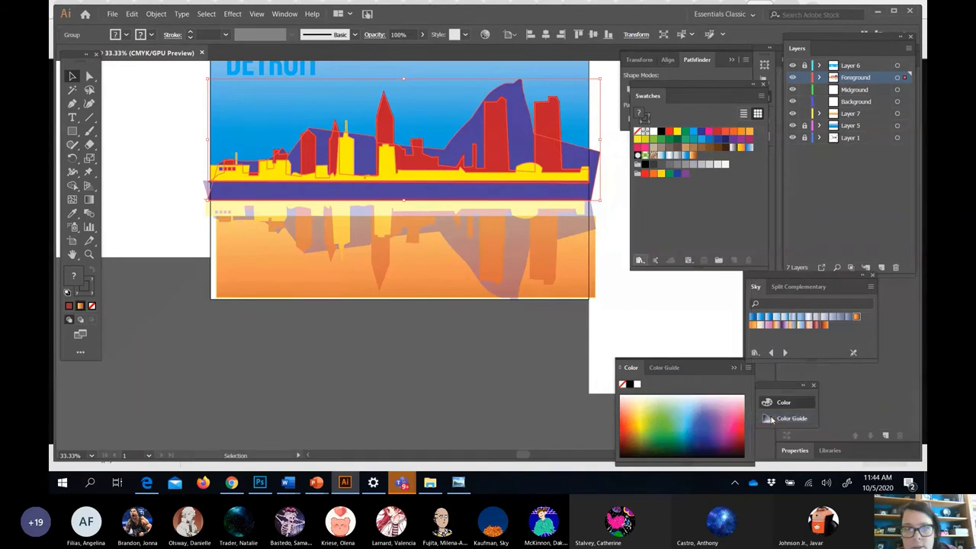
left_click(758, 319)
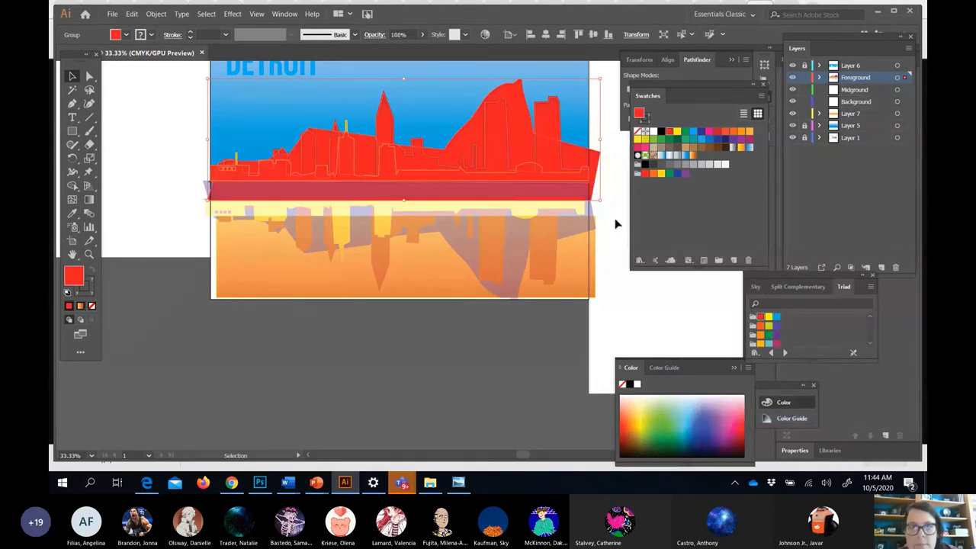
key("ctrl+z")
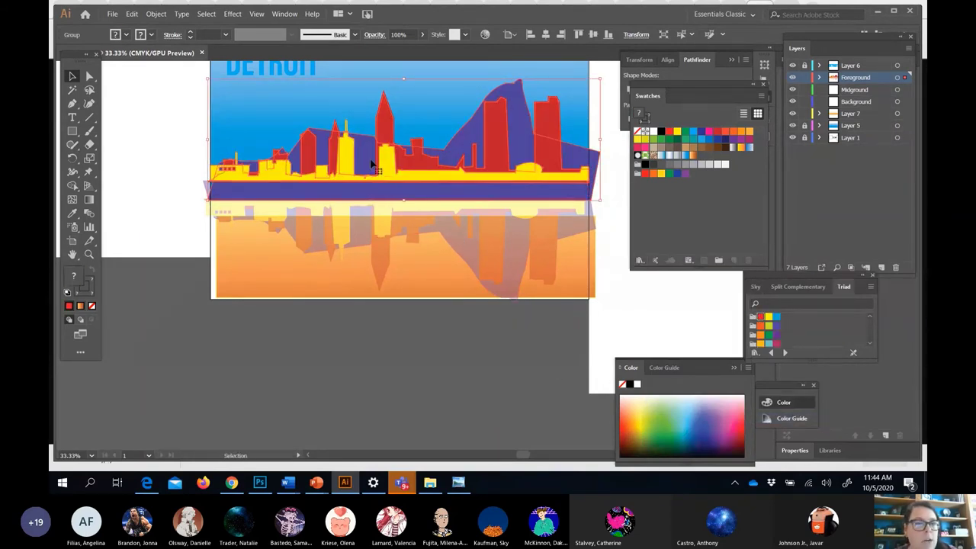
Ungroup the upper skyline and fill its large rear silhouette with orange from the third Triad color group.
right_click(372, 161)
left_click(412, 245)
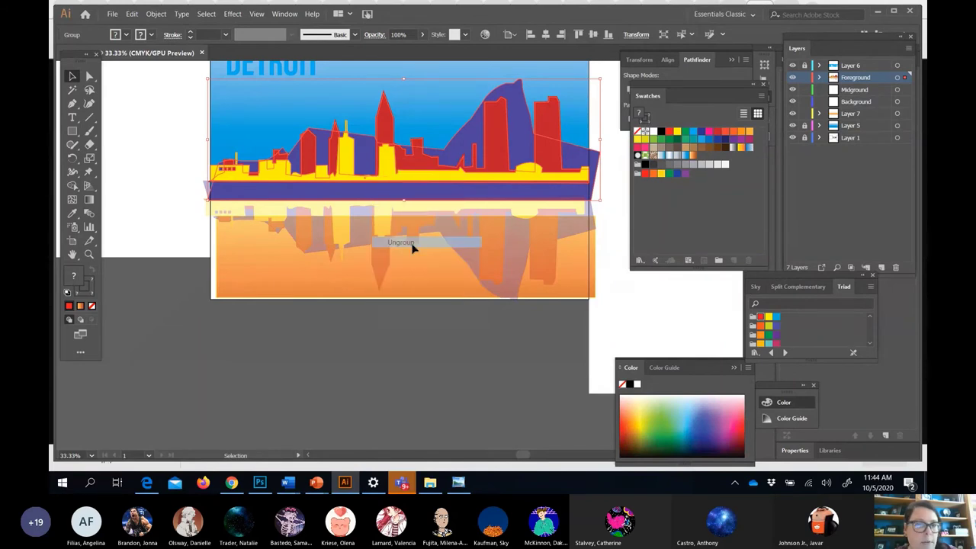
left_click(394, 357)
left_click(515, 118)
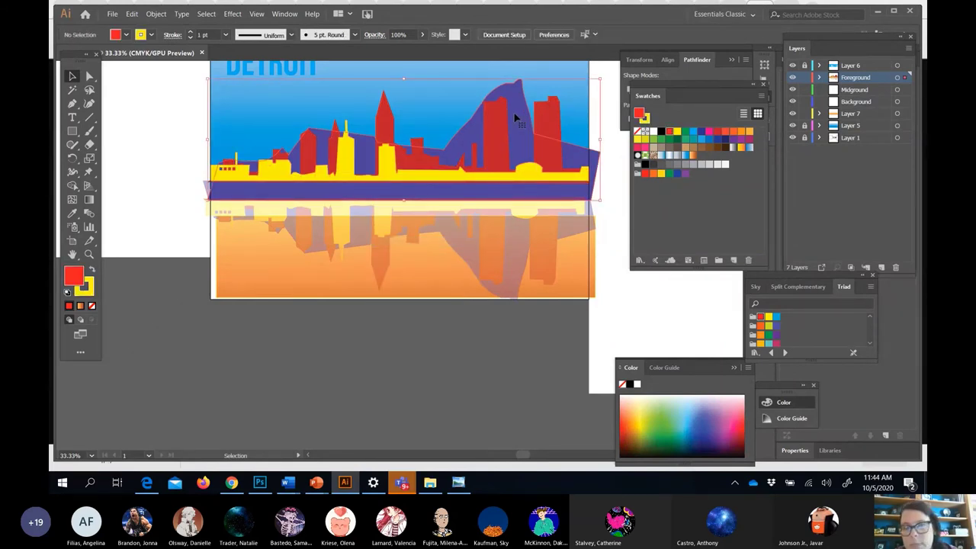
left_click(760, 336)
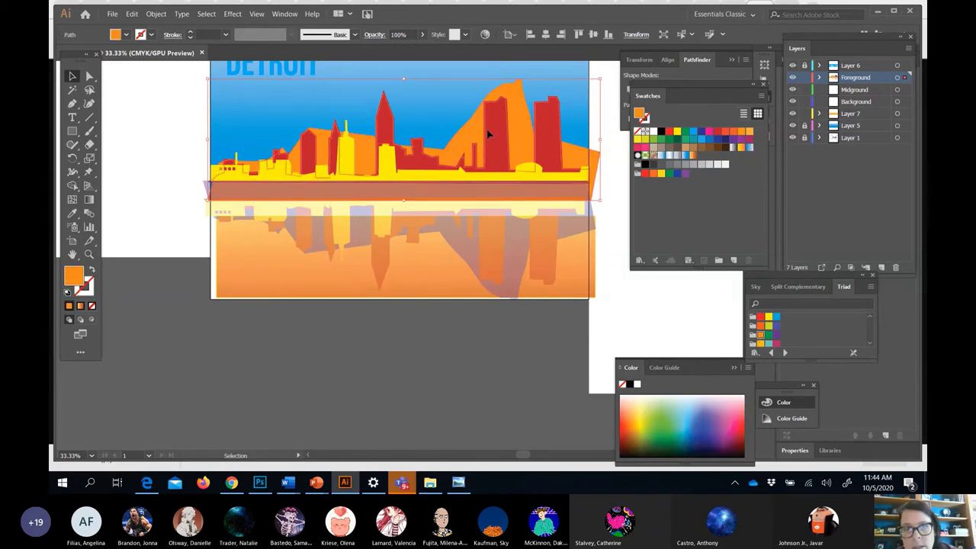
Fill the red building silhouette with green and the yellow front skyline with purple from the same Triad color group.
left_click(486, 128)
left_click(769, 334)
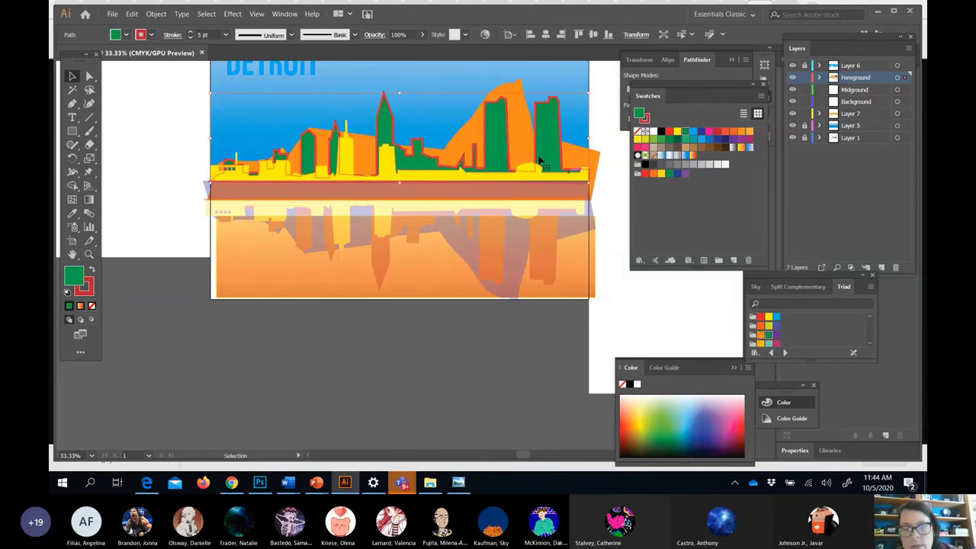
left_click(458, 174)
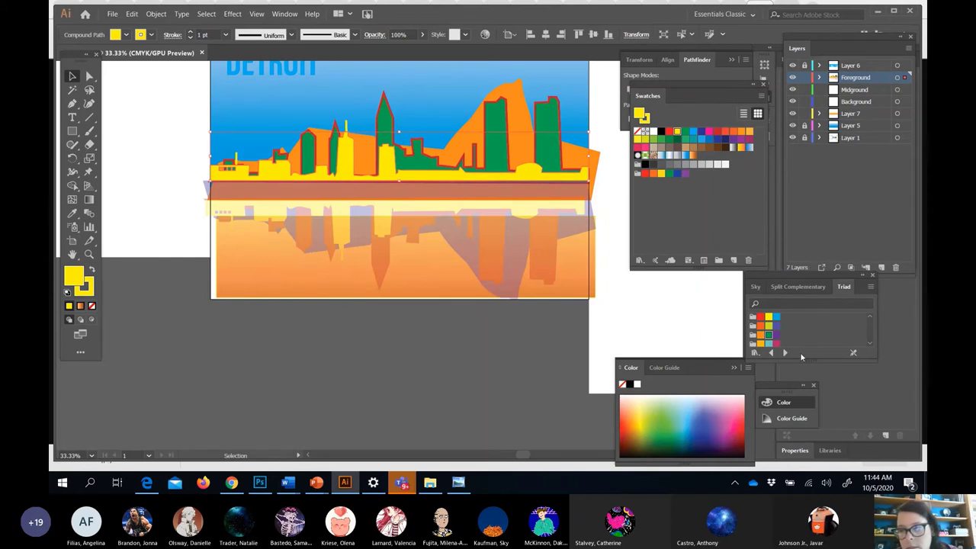
left_click(776, 336)
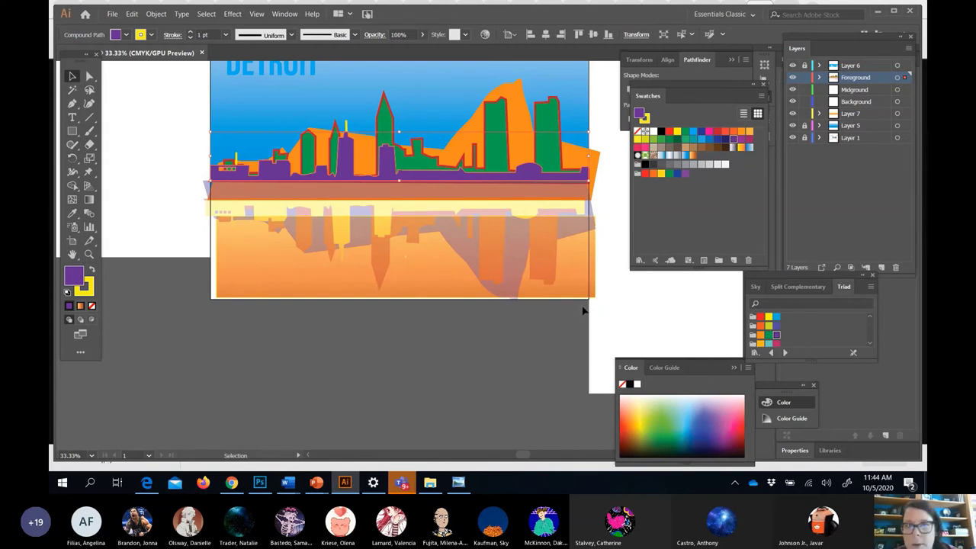
right_click(147, 325)
Remove the red stroke from the green building silhouette.
left_click(386, 112)
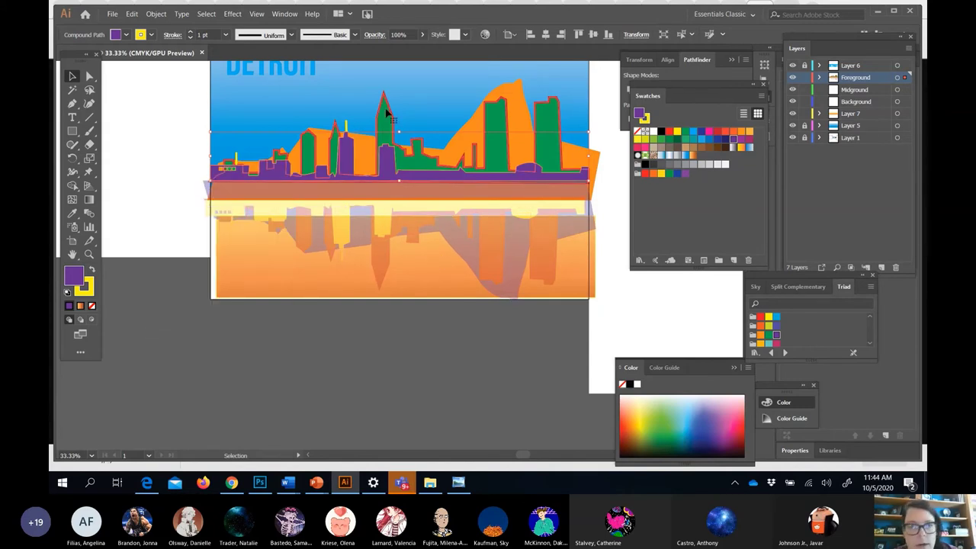
left_click(90, 288)
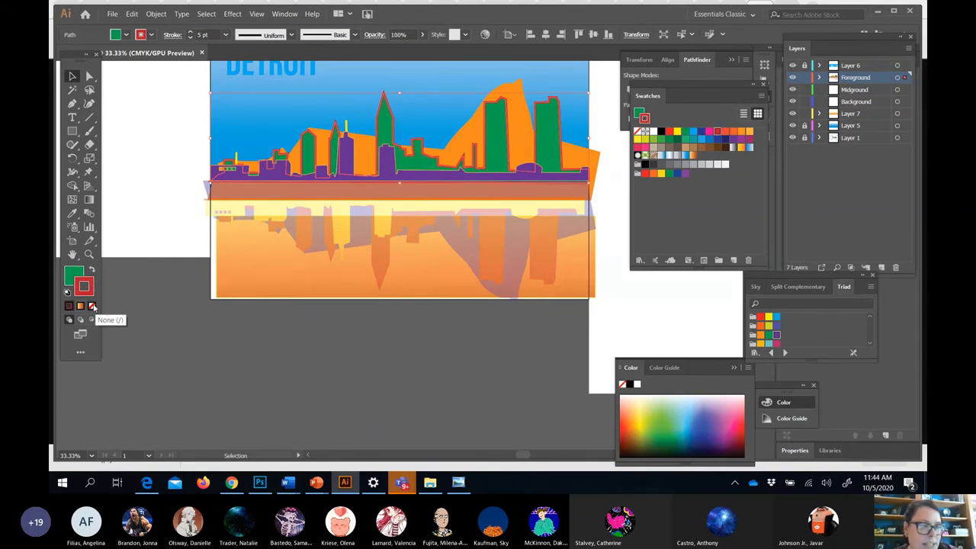
left_click(179, 368)
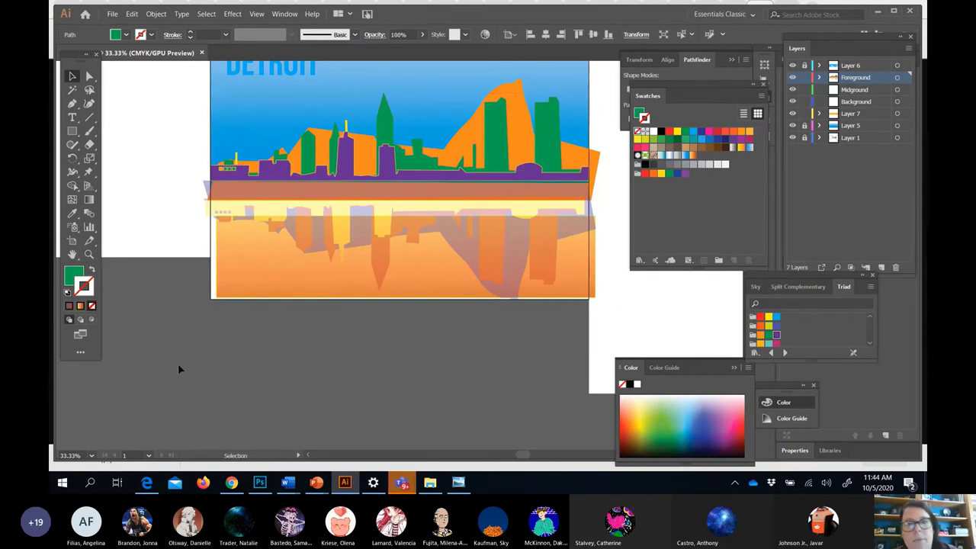
Remove the two yellow antenna lines above the purple front skyline.
left_click(345, 124)
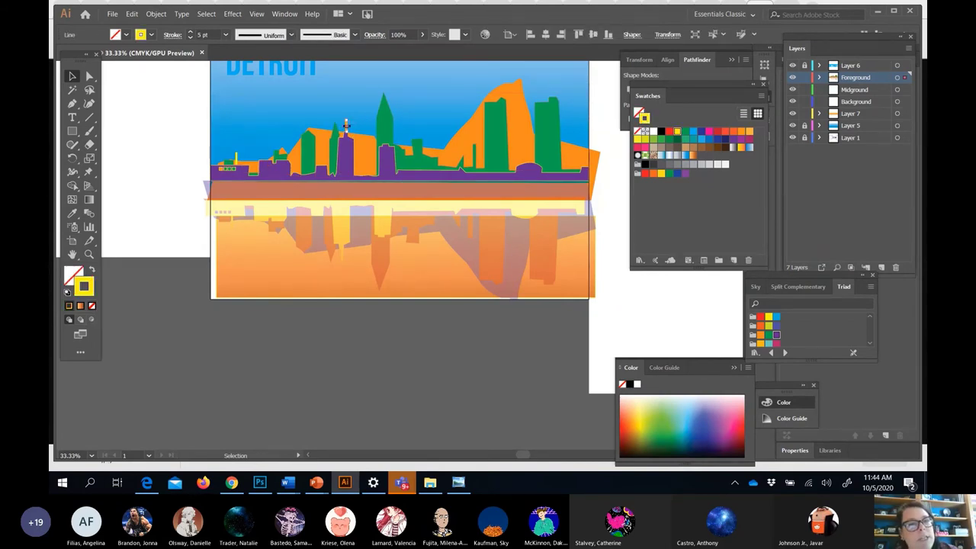
left_click(92, 304)
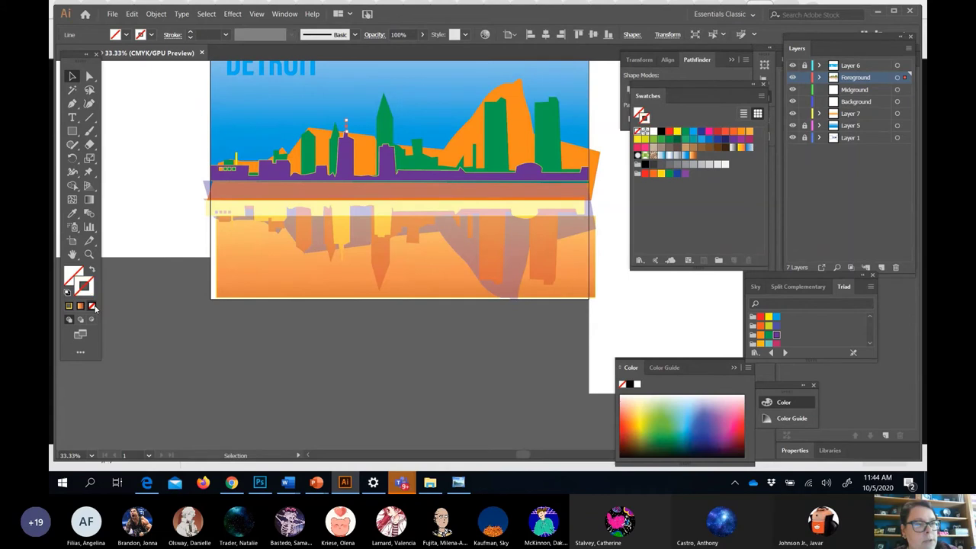
left_click(154, 318)
key("ctrl+z")
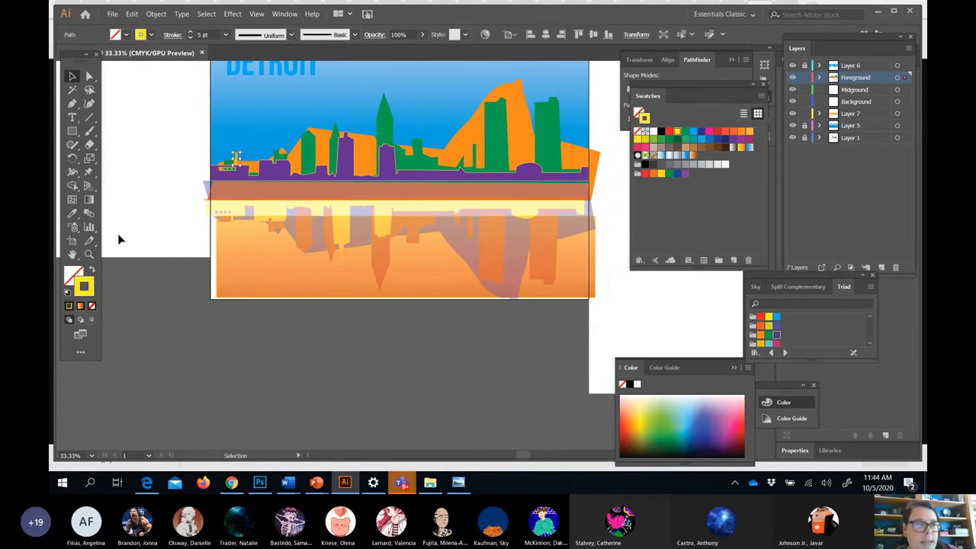
Remove the yellow stroke from the purple front skyline.
left_click(286, 174)
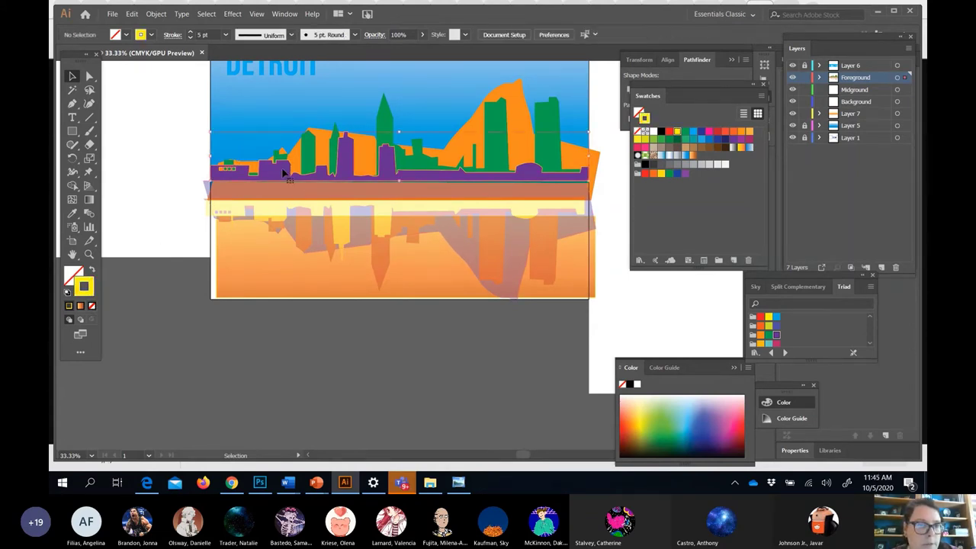
left_click(91, 305)
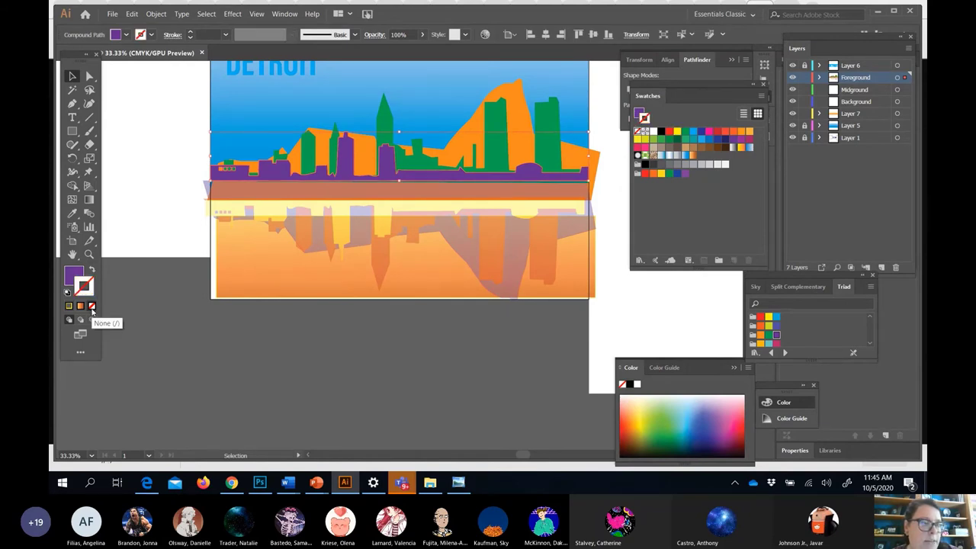
right_click(153, 313)
left_click(132, 265)
left_click(131, 265)
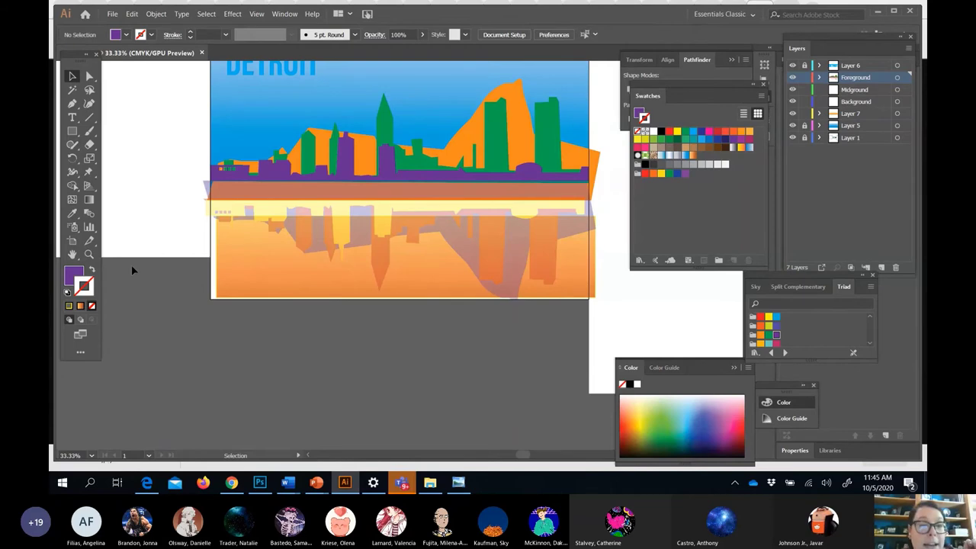
Delete the old faded skyline reflection and the orange gradient behind it from the lower half of the artboard.
scroll(131, 264, "down", 2)
scroll(132, 265, "up", 4)
scroll(131, 270, "up", 2)
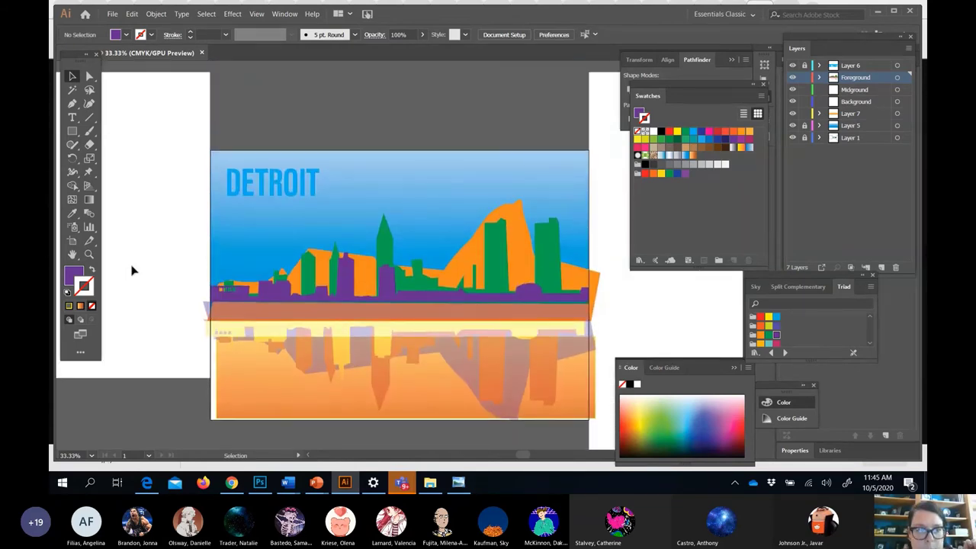
left_click(236, 370)
key("Delete")
left_click(316, 367)
key("Delete")
Select the orange, green and purple skyline shapes and group them.
left_click(371, 277)
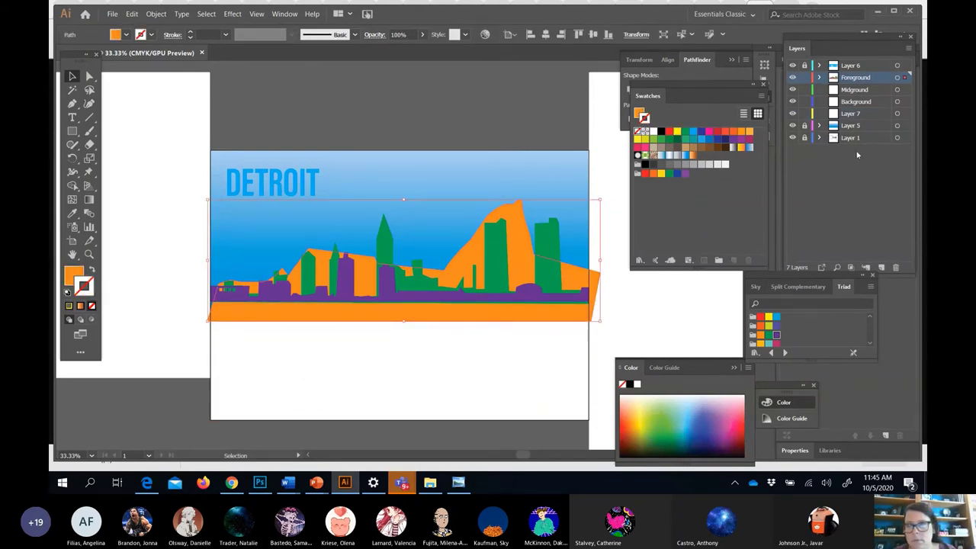
left_click_drag(189, 246, 567, 333)
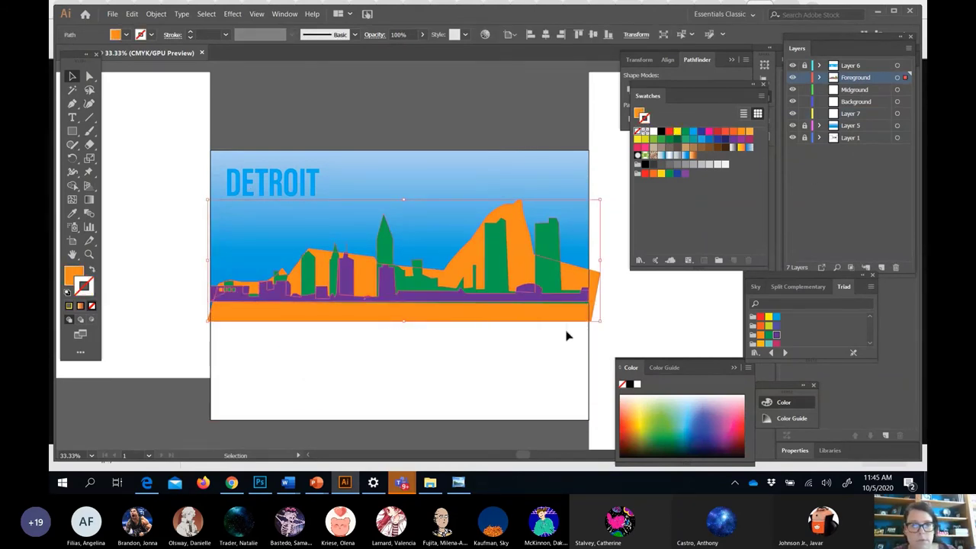
key("a")
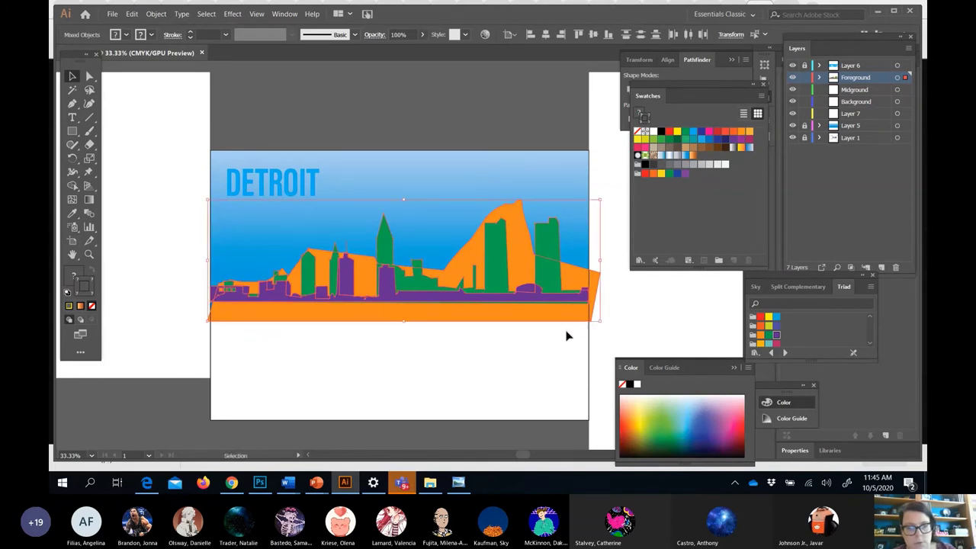
left_click(566, 335)
key("ctrl+z")
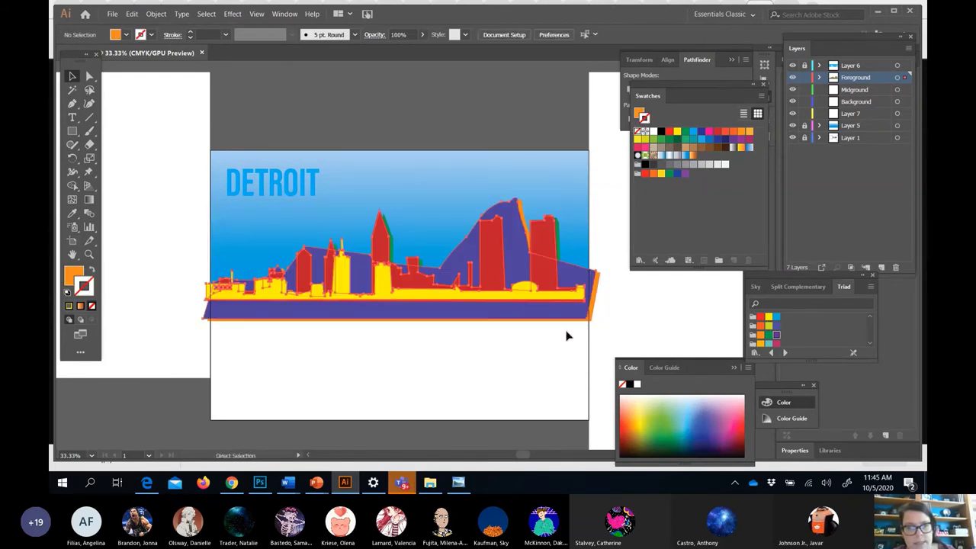
key("ctrl+shift+z")
right_click(527, 285)
left_click(473, 254)
left_click(473, 253)
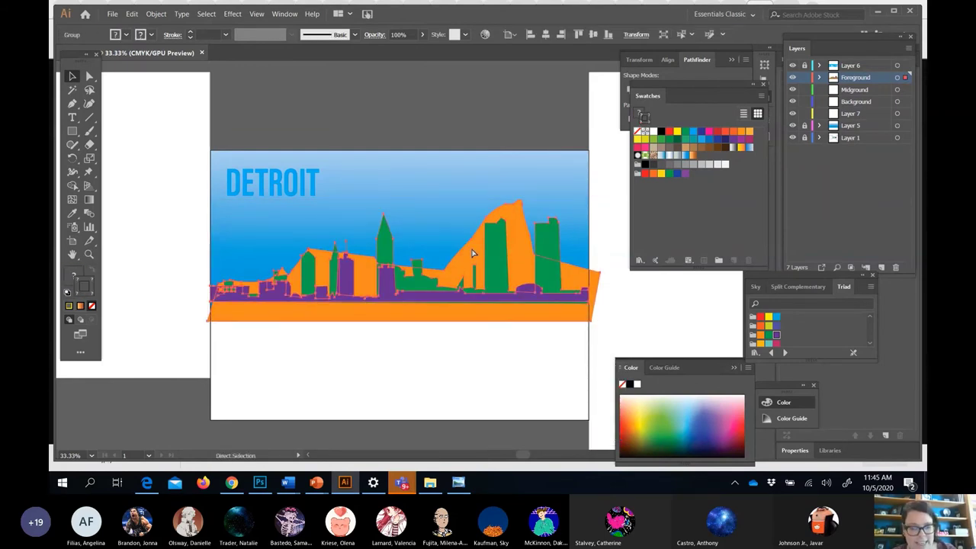
Flip a copy of the skyline group vertically and position it below the original as a mirrored reflection.
key("ctrl+z")
key("ctrl+z")
key("ctrl+z")
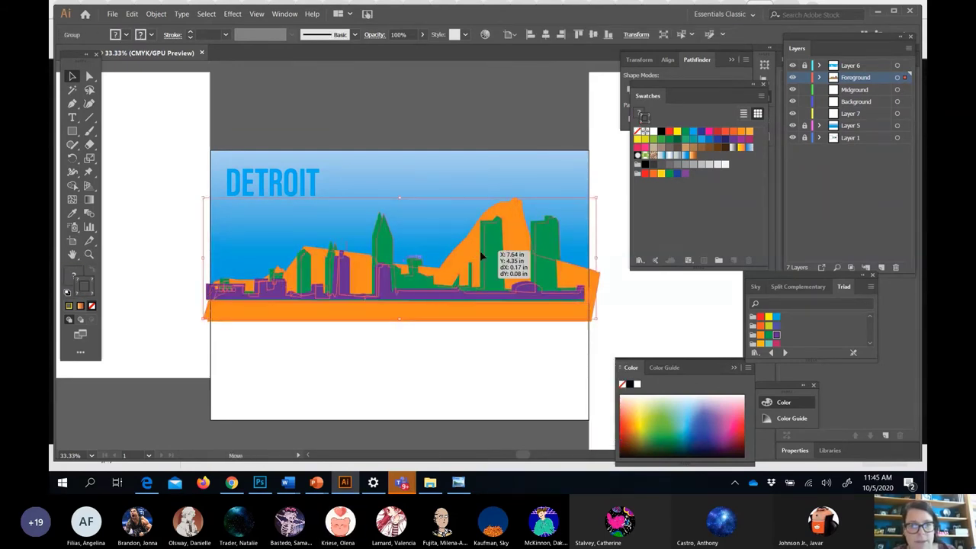
left_click_drag(404, 200, 398, 452)
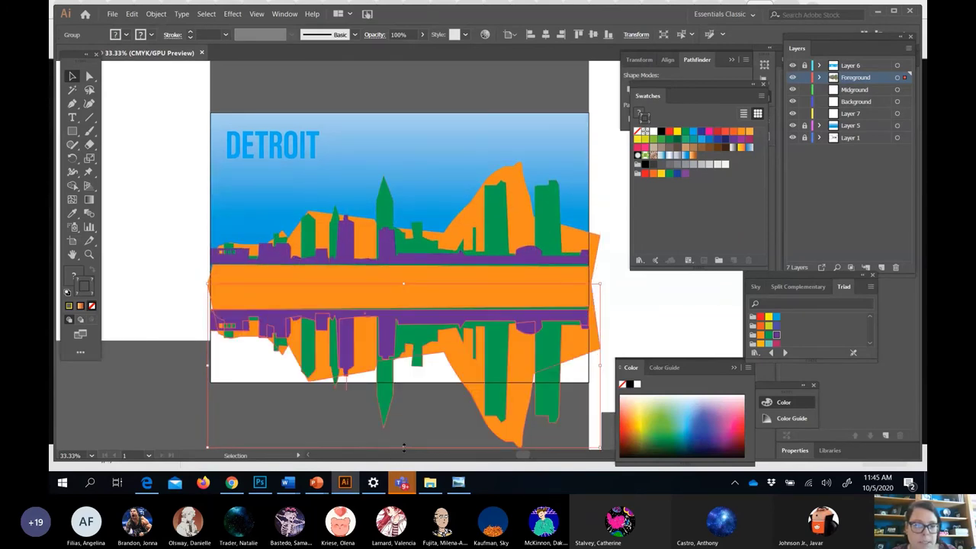
right_click(404, 448)
left_click(336, 343)
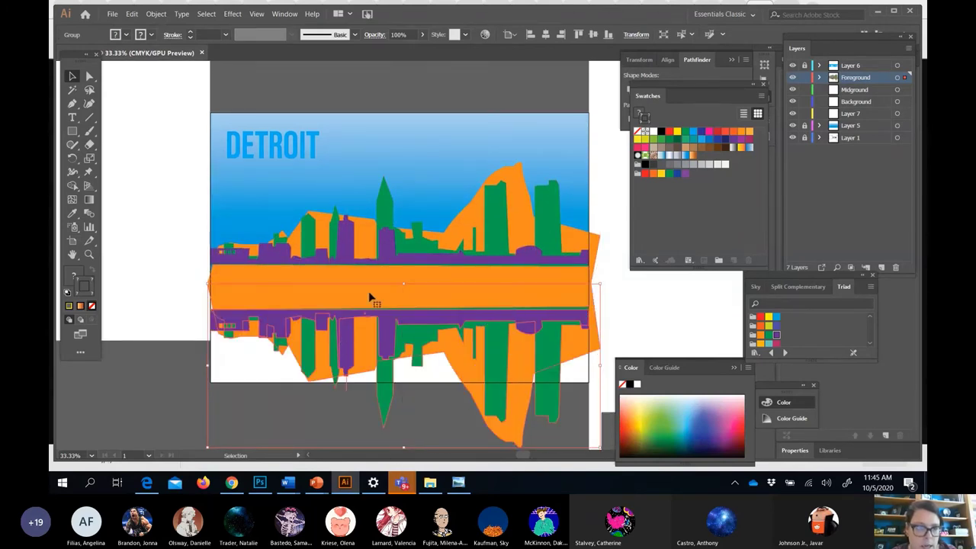
left_click_drag(372, 294, 371, 280)
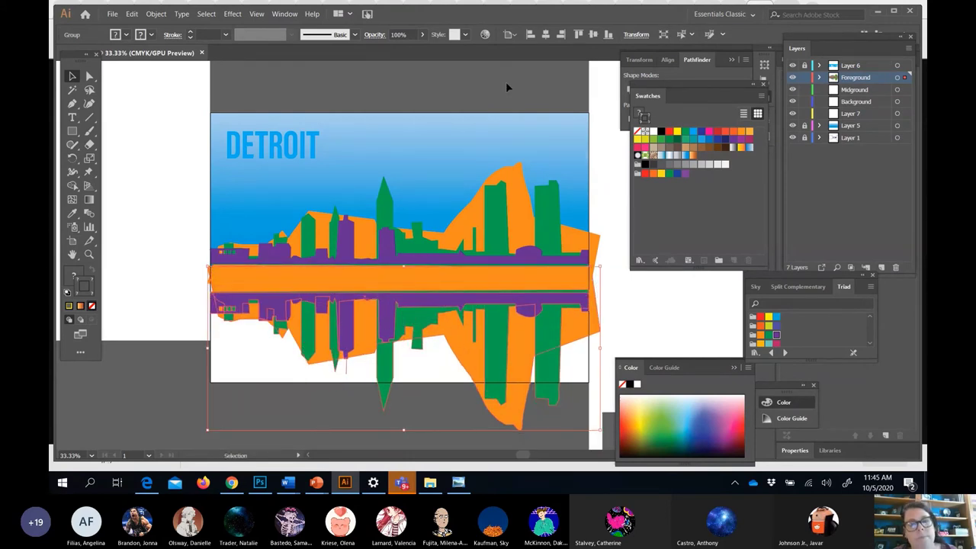
Set the mirrored skyline's opacity to 52% and scale it down to end at the artboard's right edge.
left_click(422, 35)
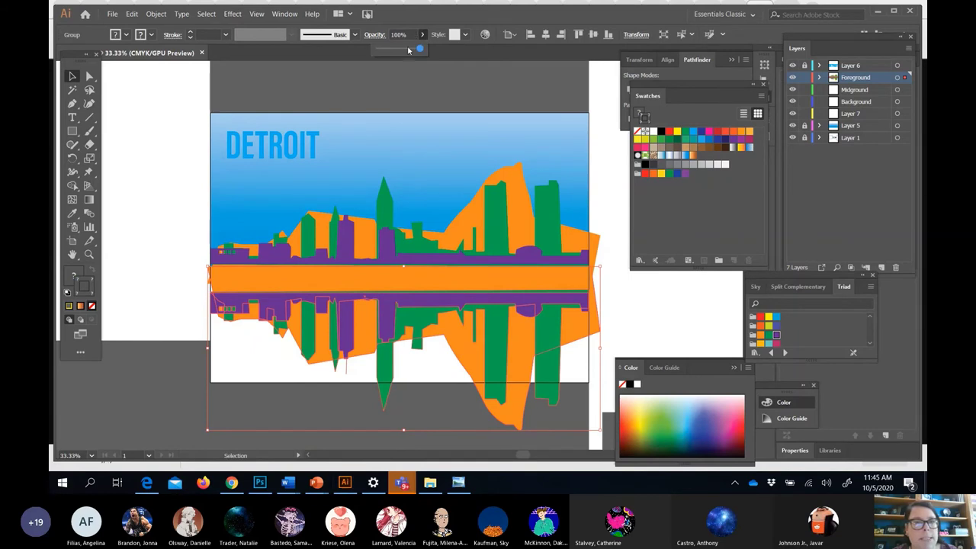
left_click_drag(426, 49, 400, 50)
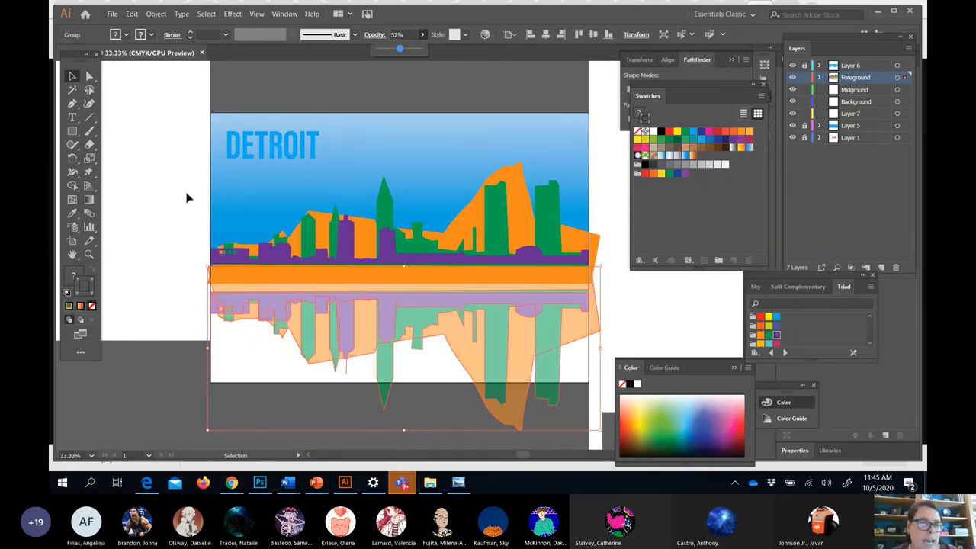
left_click(345, 344)
left_click(347, 346)
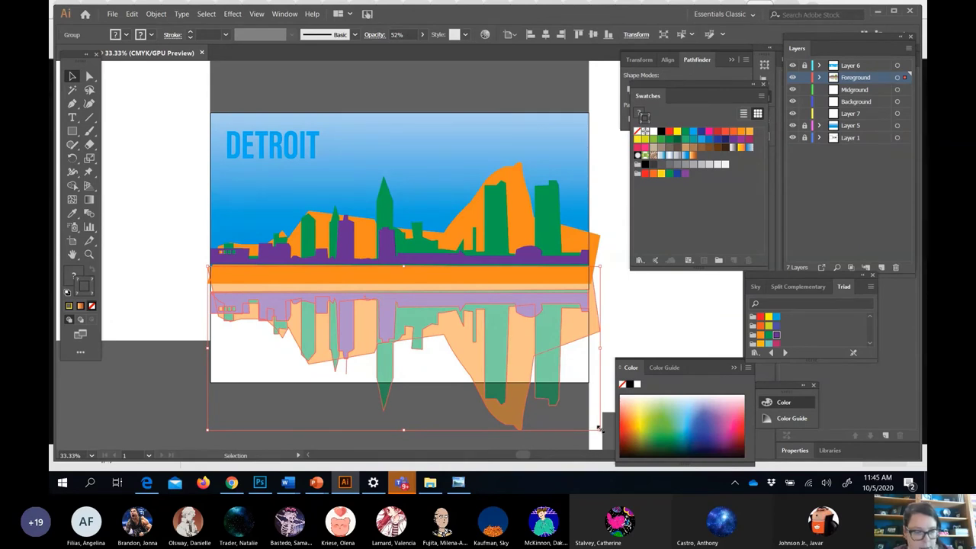
left_click_drag(600, 429, 588, 411)
Try a 350° horizontal Shear on the mirrored skyline with the preview on.
right_click(497, 353)
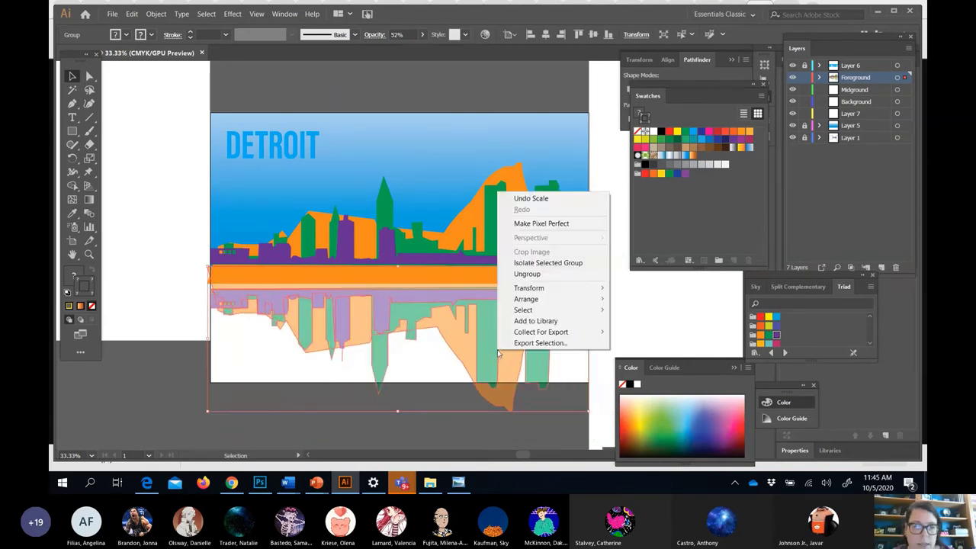
mouse_move(532, 300)
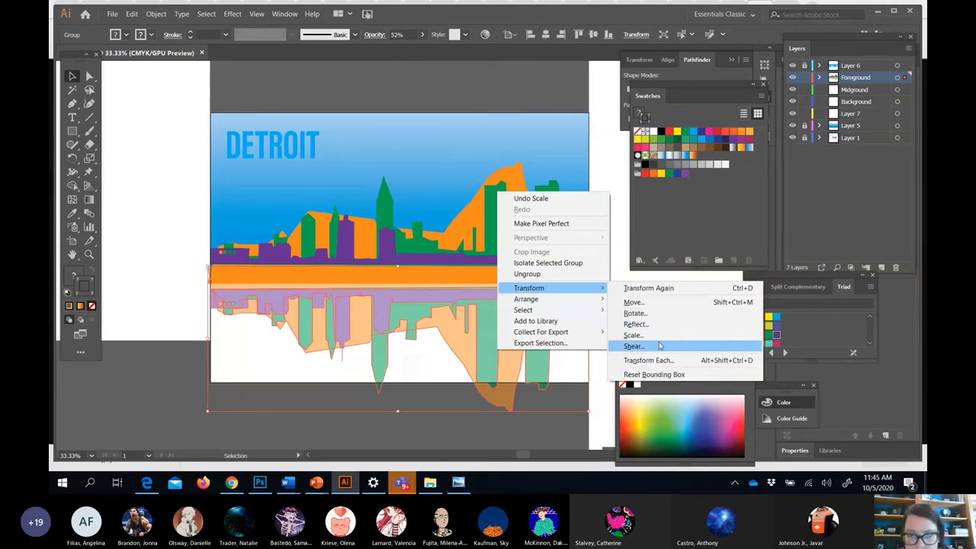
left_click(660, 346)
left_click_drag(474, 129, 623, 139)
left_click(564, 281)
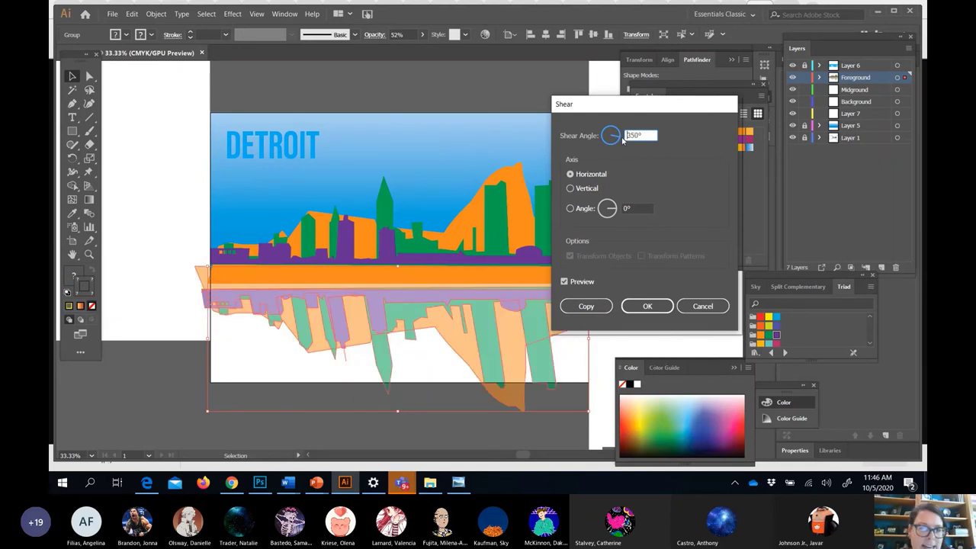
left_click(702, 306)
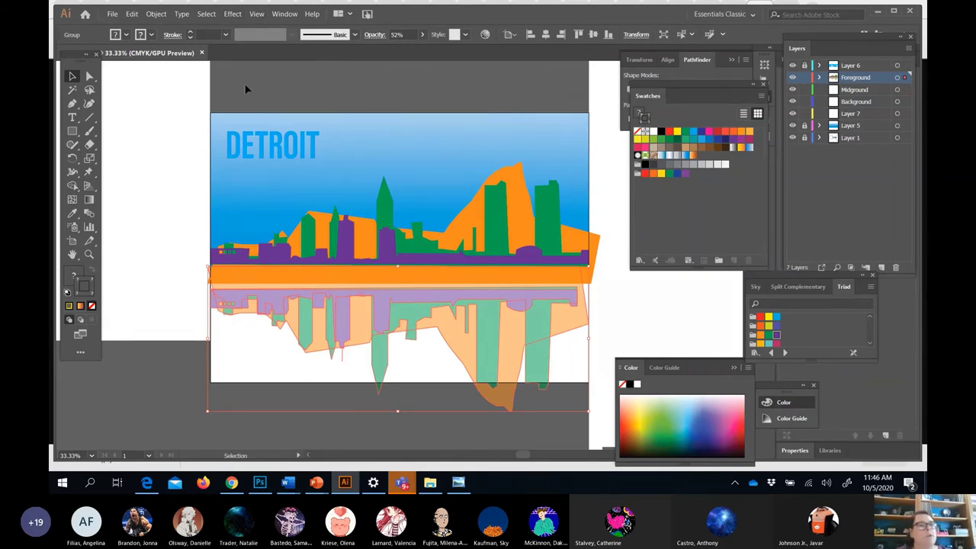
Apply a Gaussian Blur with a 99.8 pixel radius to the mirrored skyline and deselect it.
left_click(231, 15)
mouse_move(273, 235)
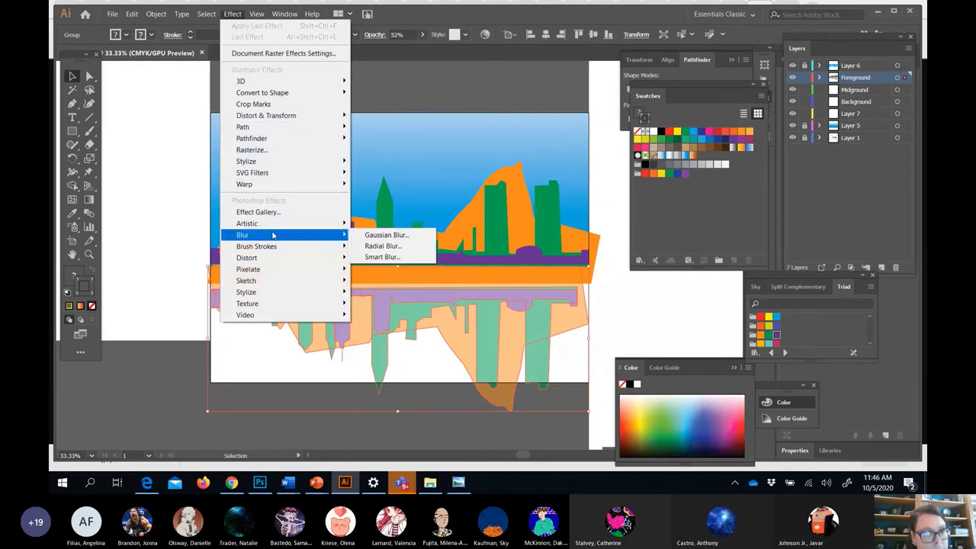
left_click(397, 236)
left_click_drag(469, 224, 493, 225)
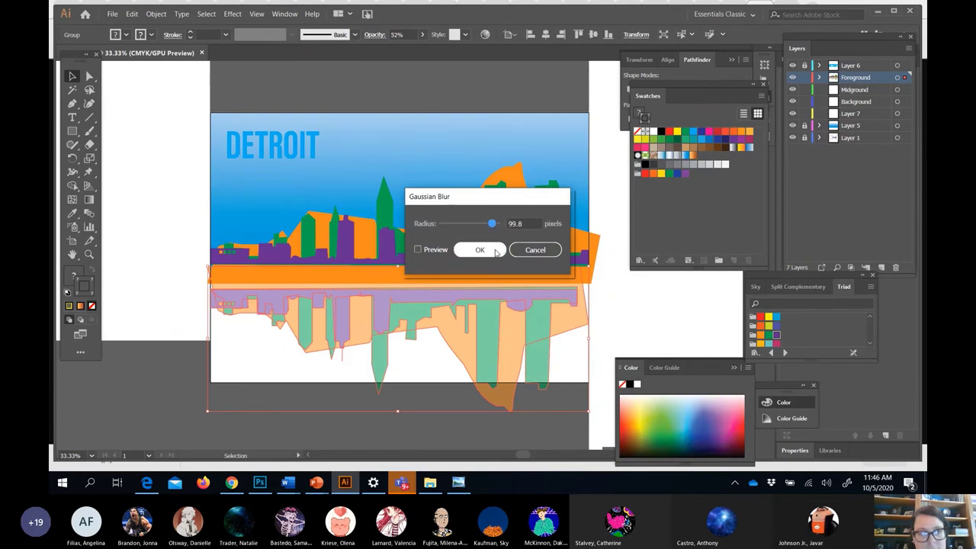
left_click(479, 250)
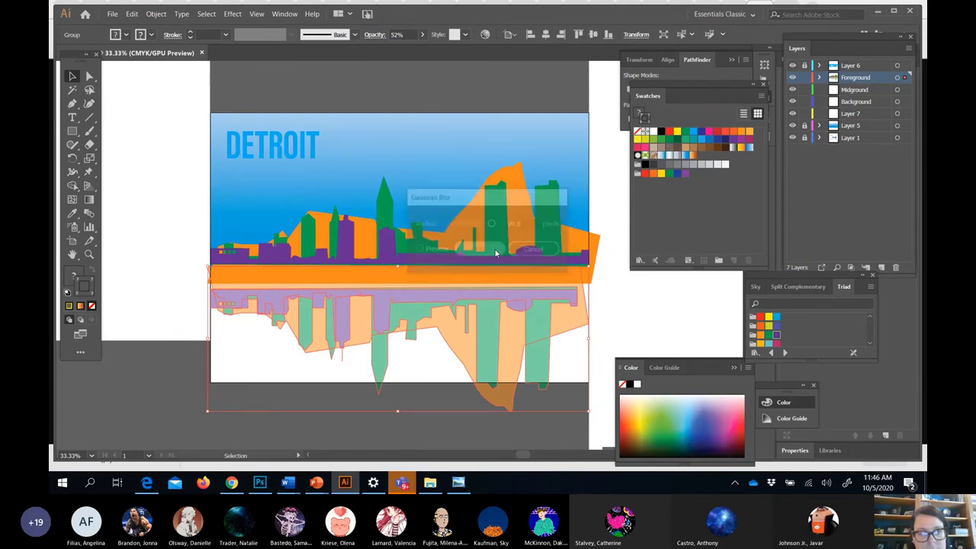
left_click(120, 367)
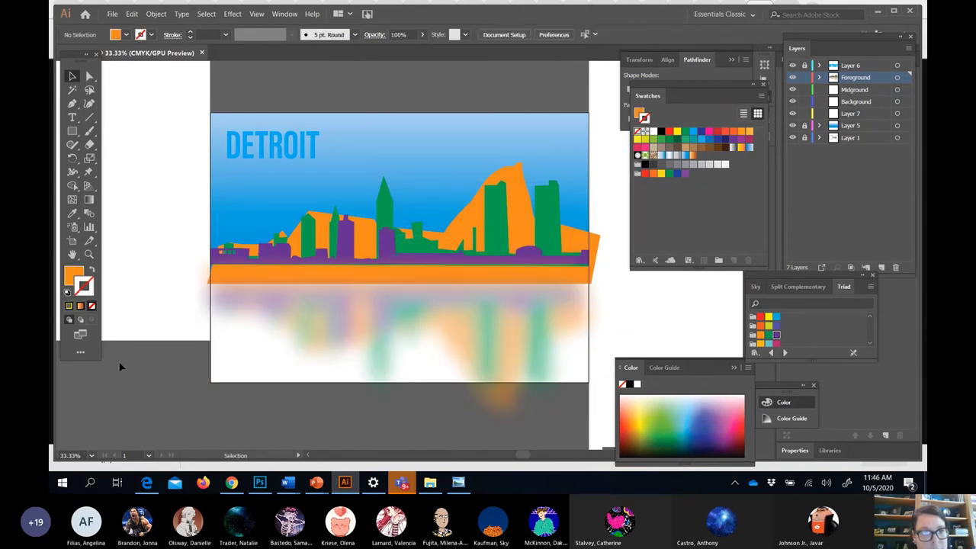
left_click(234, 15)
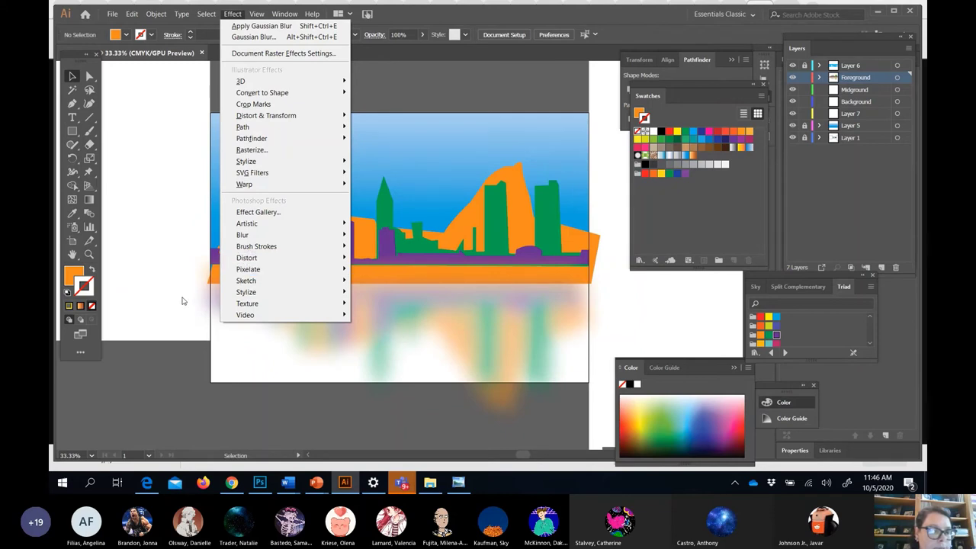
left_click(530, 191)
left_click(361, 322)
left_click(183, 312)
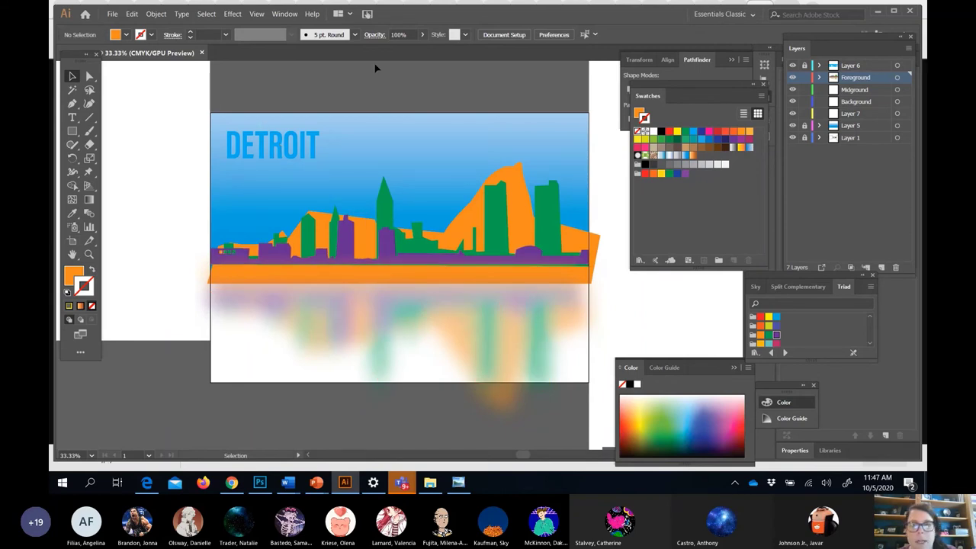
left_click(640, 261)
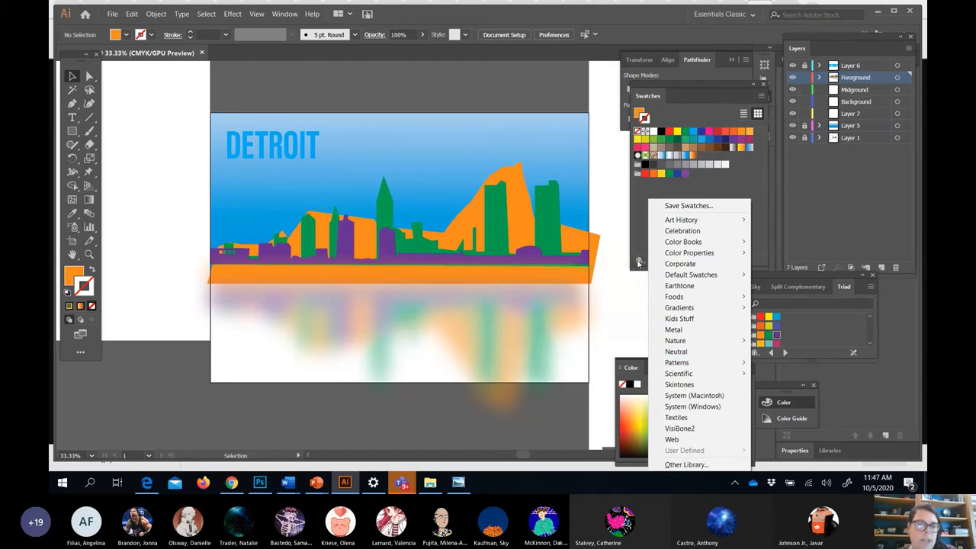
left_click(73, 77)
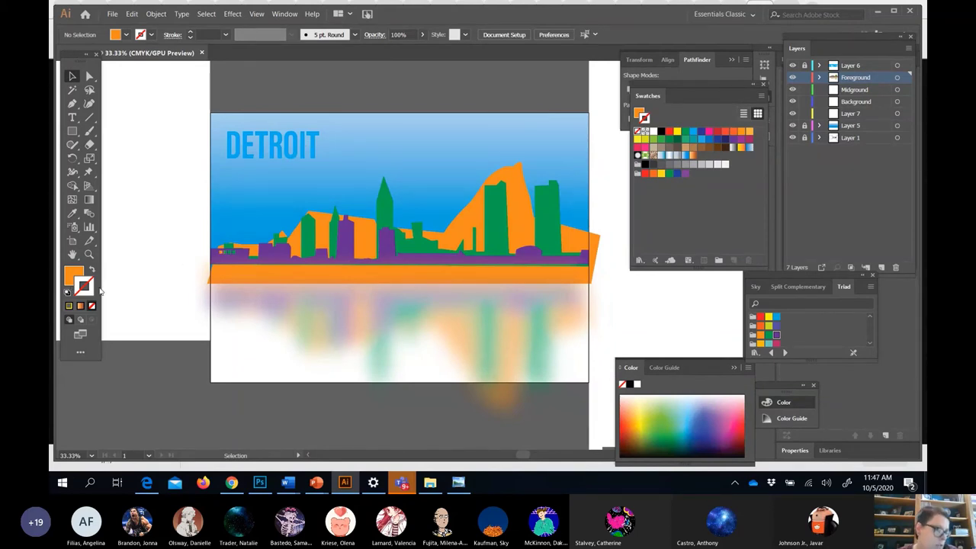
Draw a narrow, downward-pointing triangle with the Pen tool in the empty area beside the artboard.
left_click(72, 105)
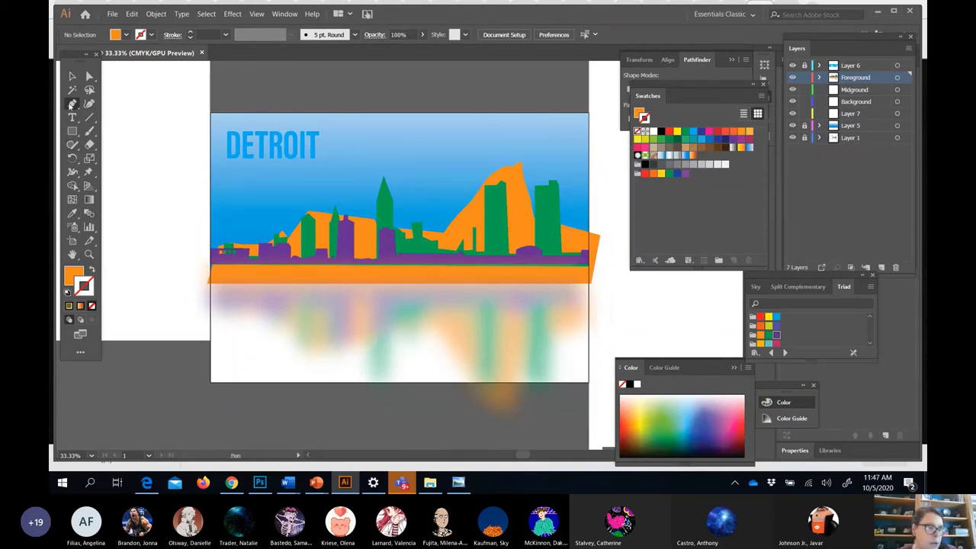
left_click(128, 99)
left_click(147, 91)
left_click(138, 190)
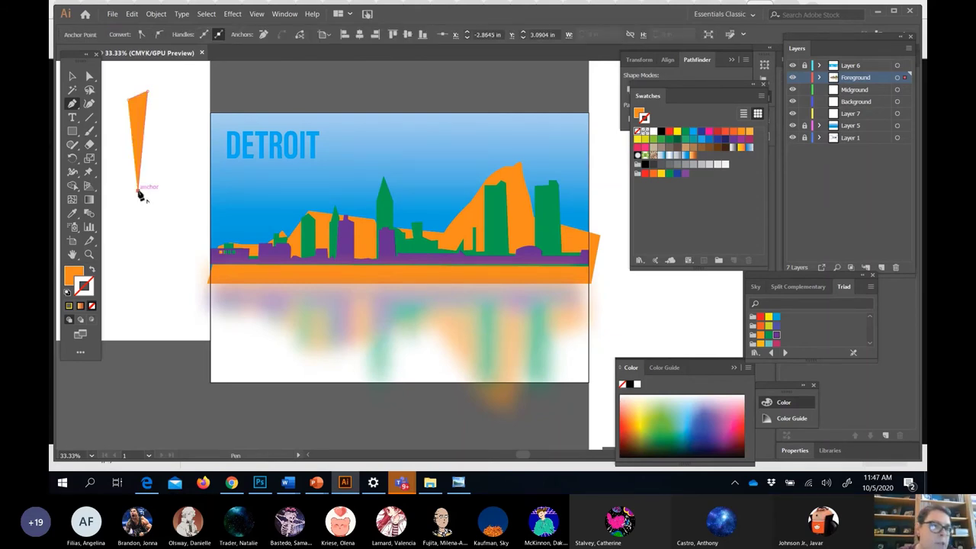
Change the triangle's fill to the CMYK Magenta swatch.
left_click(84, 292)
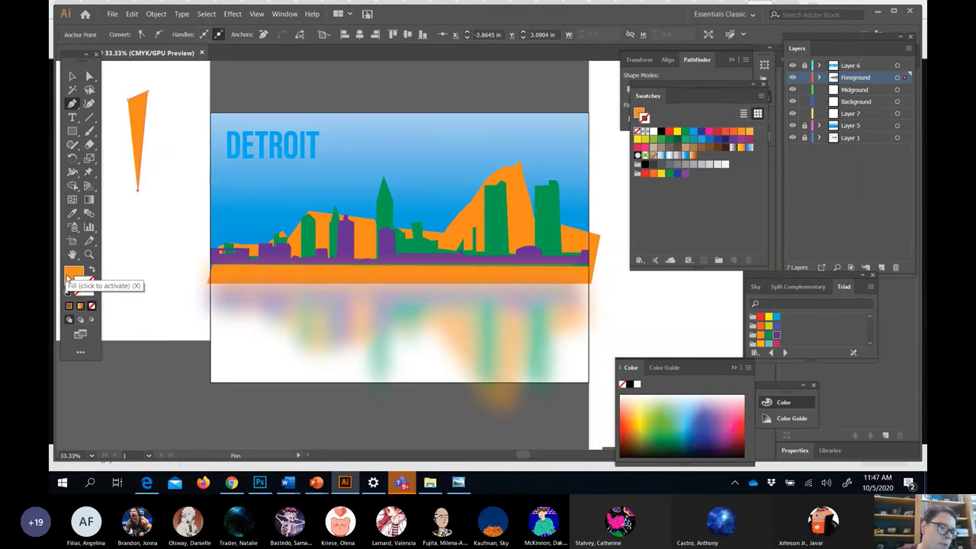
left_click(68, 277)
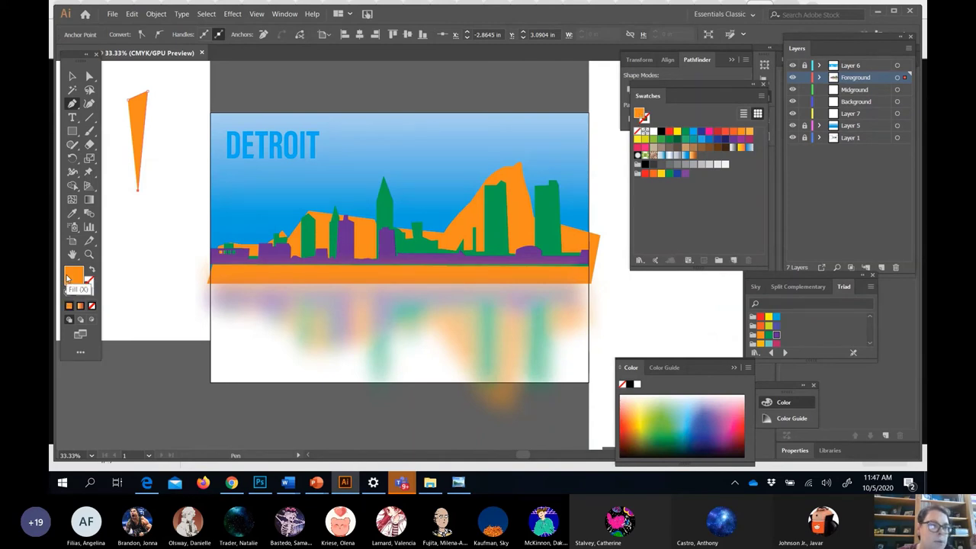
double_click(68, 277)
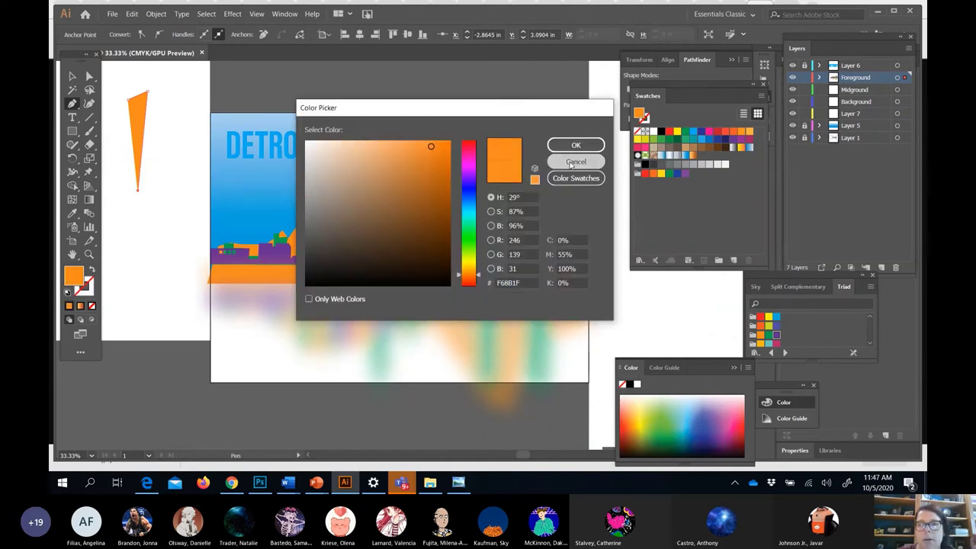
left_click(571, 163)
left_click(709, 136)
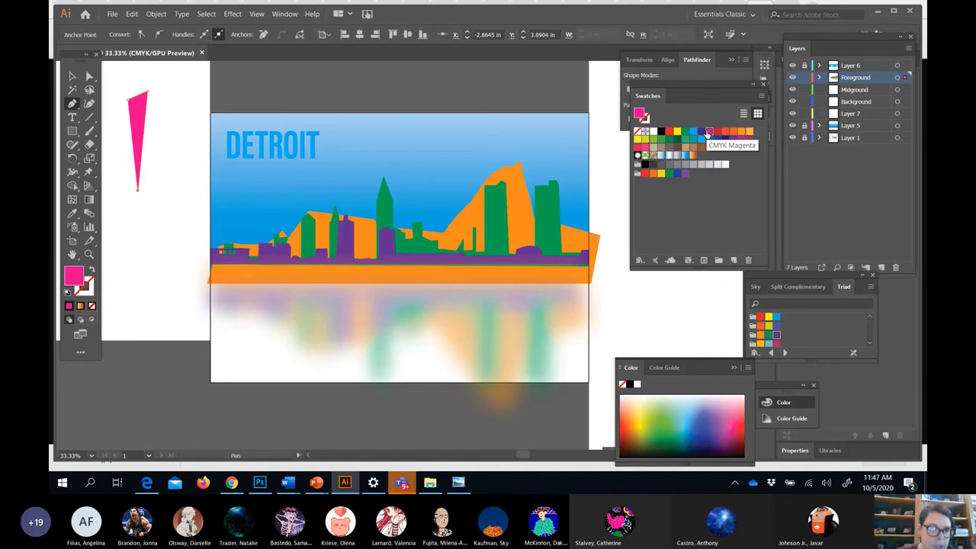
Draw an open four-point zigzag path with the Pen tool below the magenta triangle.
left_click(124, 255)
left_click(153, 201)
left_click(149, 246)
left_click(178, 230)
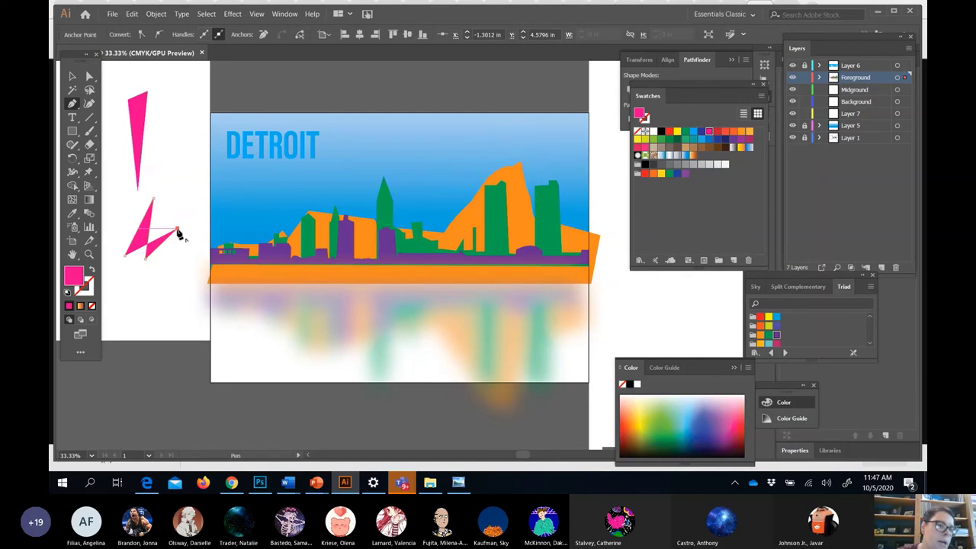
Give the zigzag path a magenta stroke and remove its fill.
left_click(84, 285)
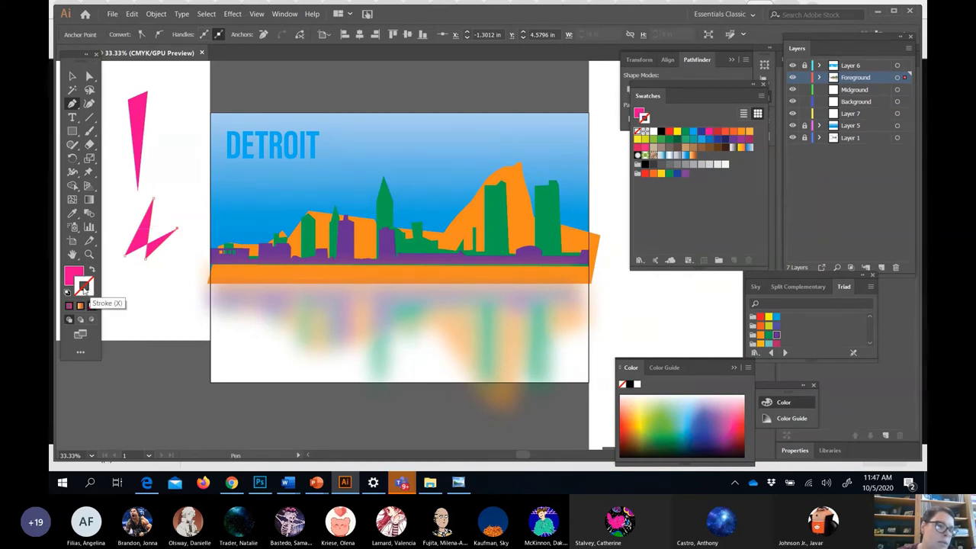
left_click(69, 305)
left_click(77, 273)
left_click(92, 306)
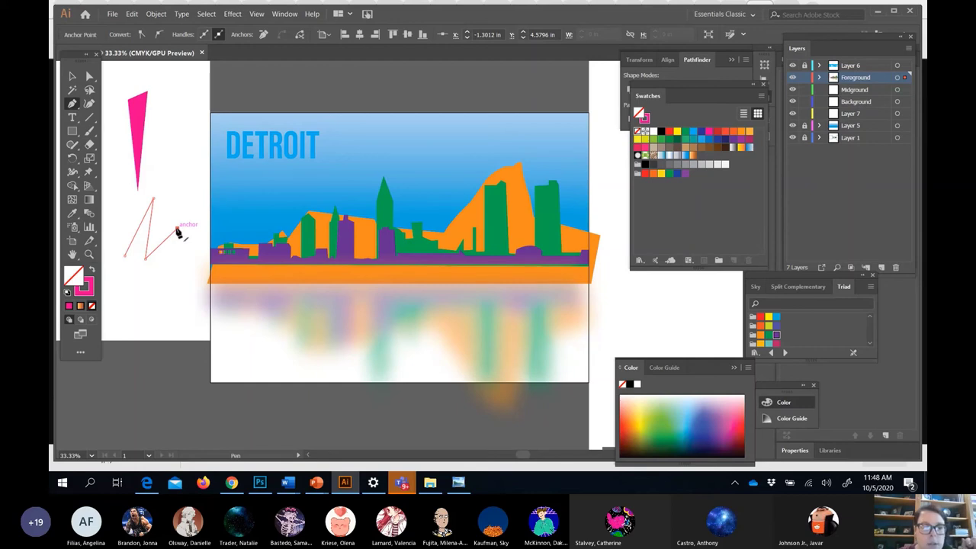
Extend the open zigzag path with four more Pen tool anchor points below it, undoing a trial magenta fill.
left_click_drag(177, 231, 178, 266)
left_click(166, 303)
right_click(147, 280)
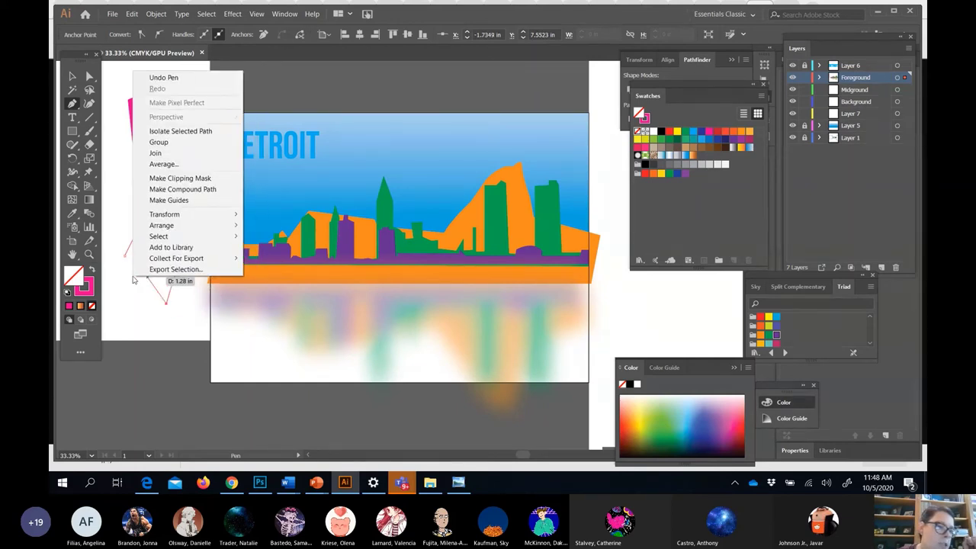
left_click(132, 279)
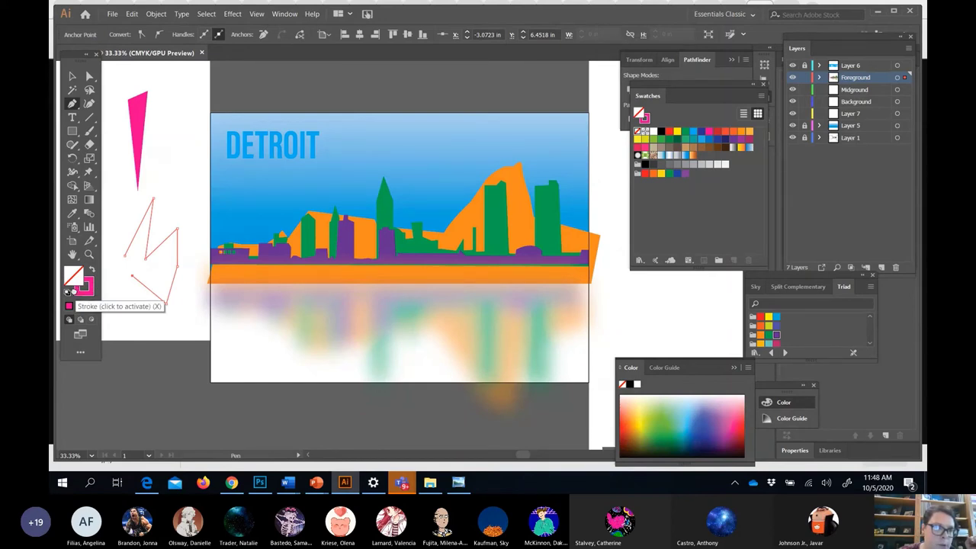
left_click(68, 305)
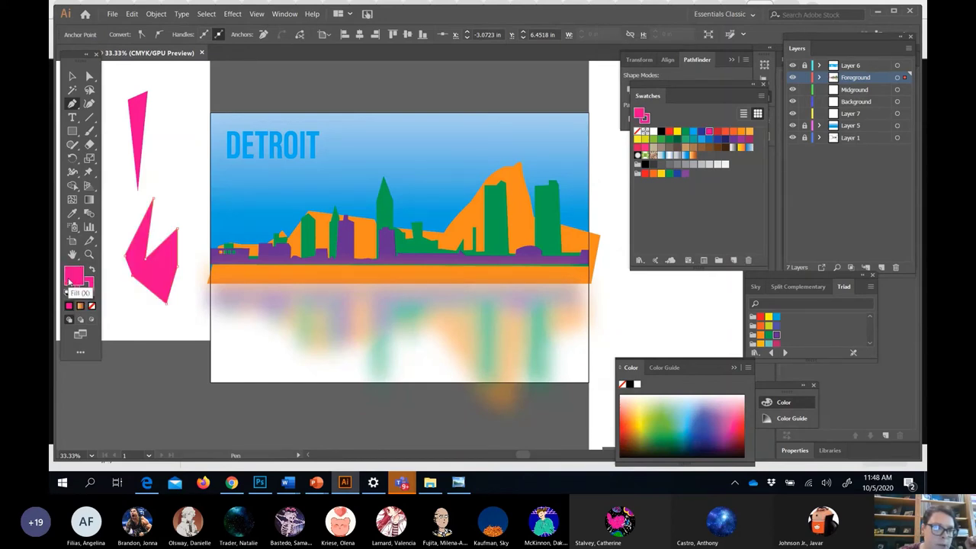
key("ctrl+z")
left_click(131, 276)
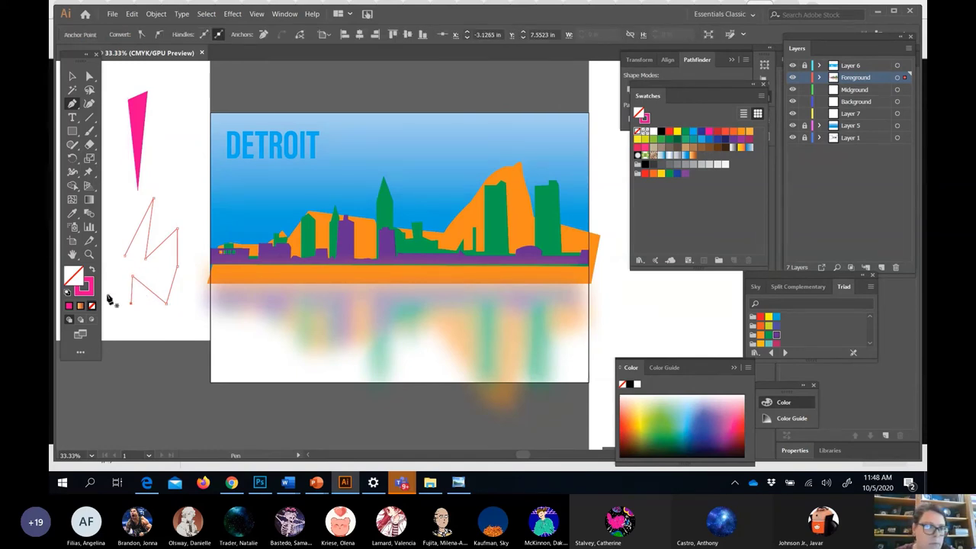
Fill the extended open path with magenta and deselect it.
key("comma")
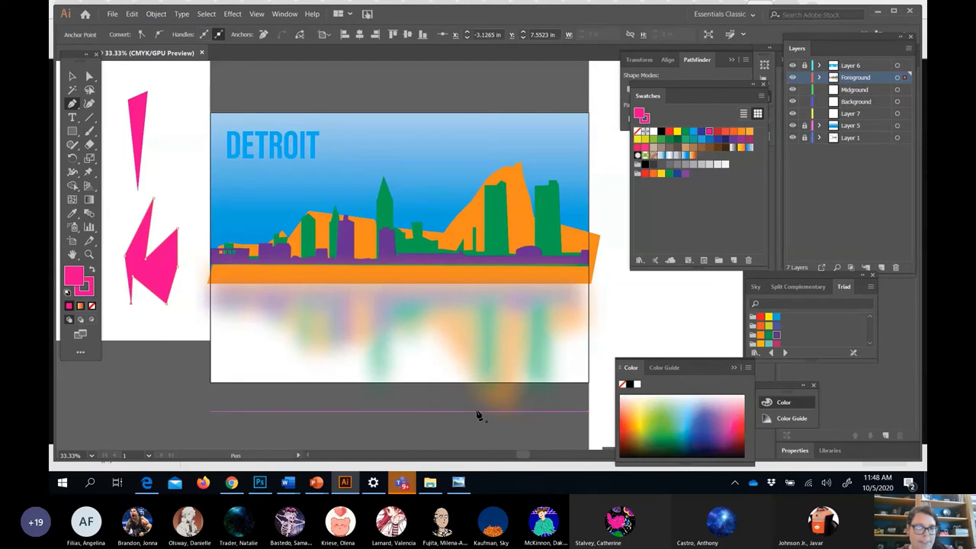
left_click(288, 15)
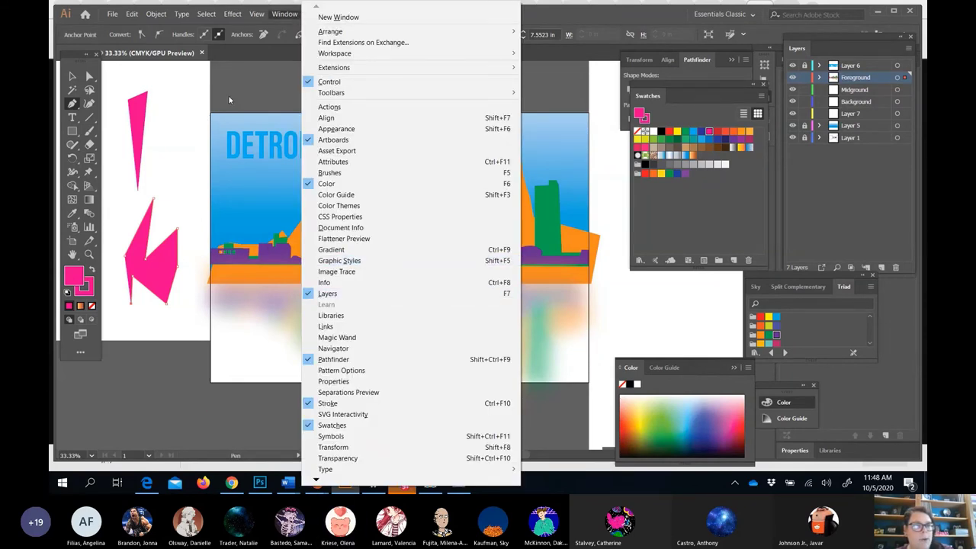
left_click(228, 99)
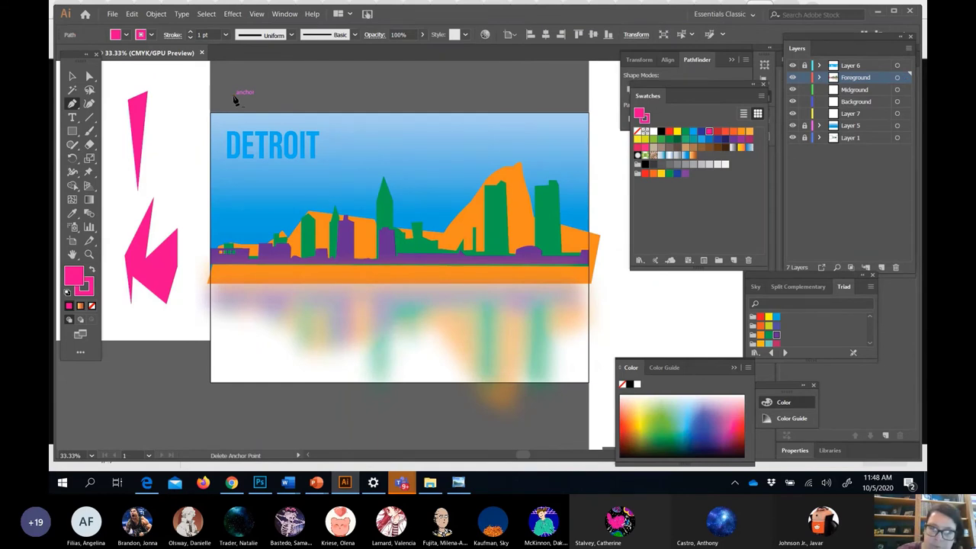
key("Escape")
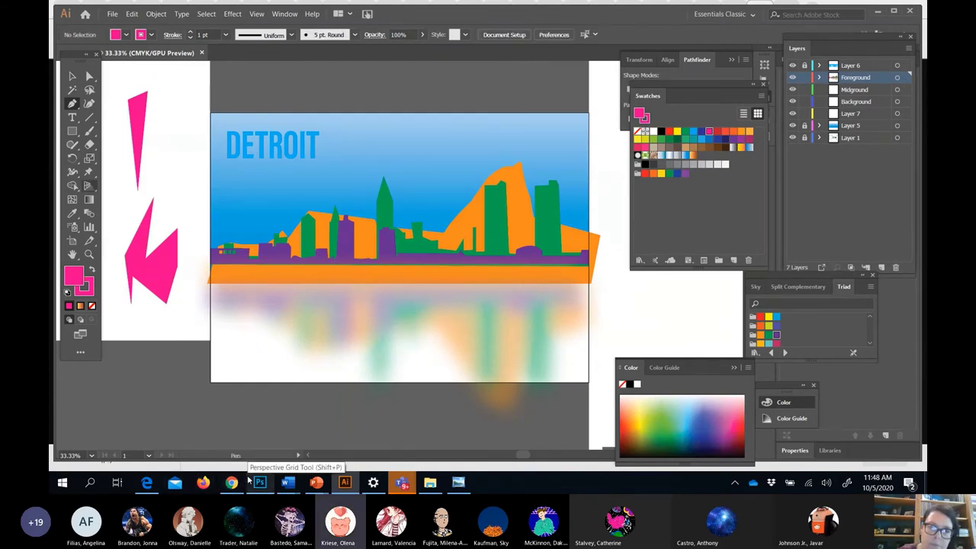
Switch to Chrome and search Google for "modern color palette" in a new tab.
mouse_move(401, 488)
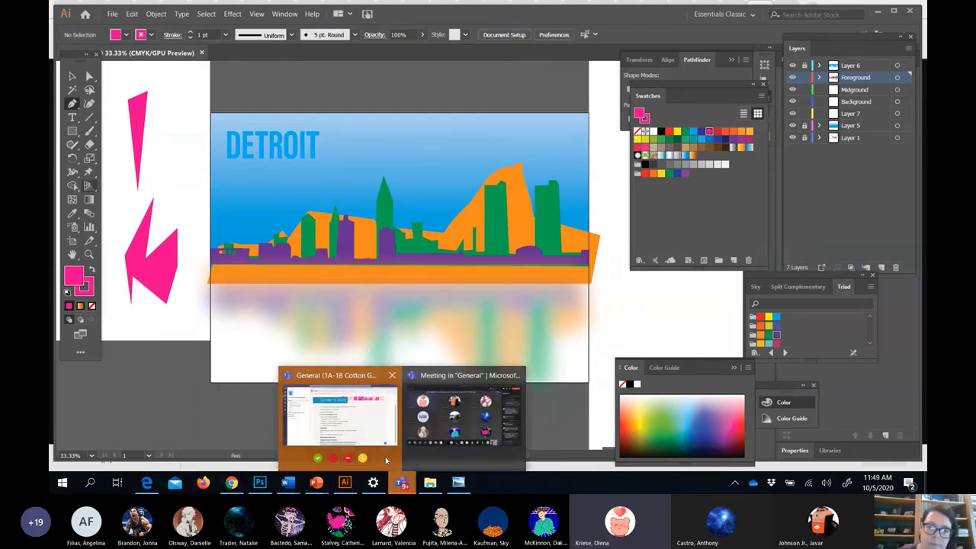
left_click(365, 436)
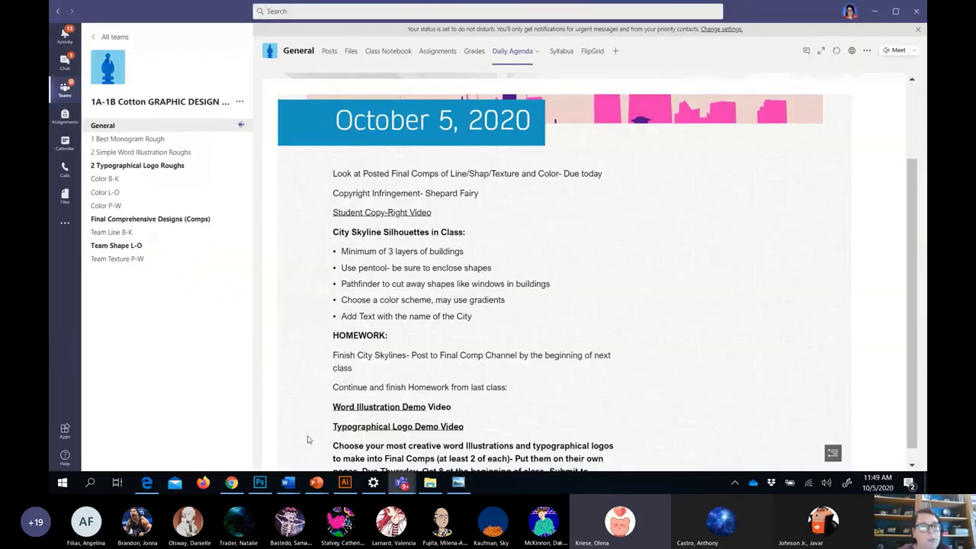
left_click(227, 488)
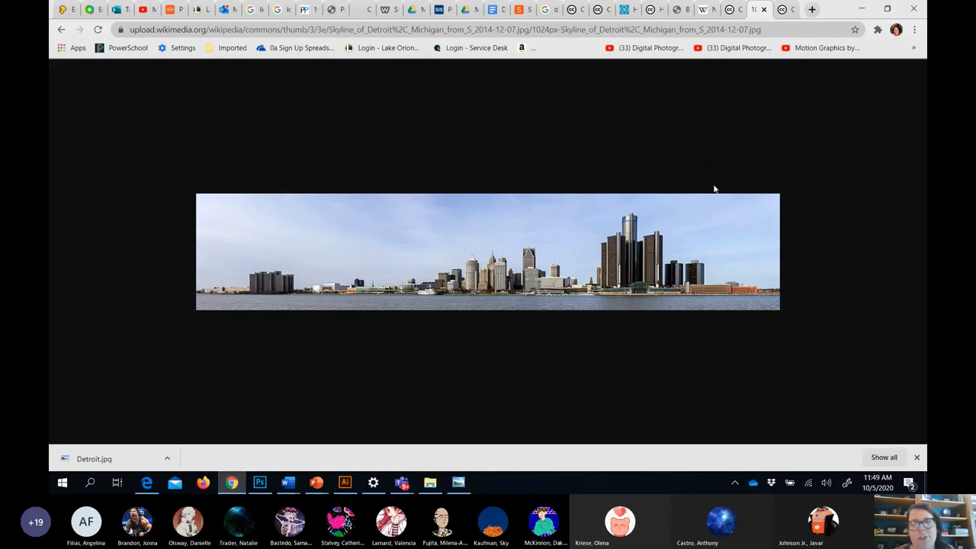
left_click(811, 10)
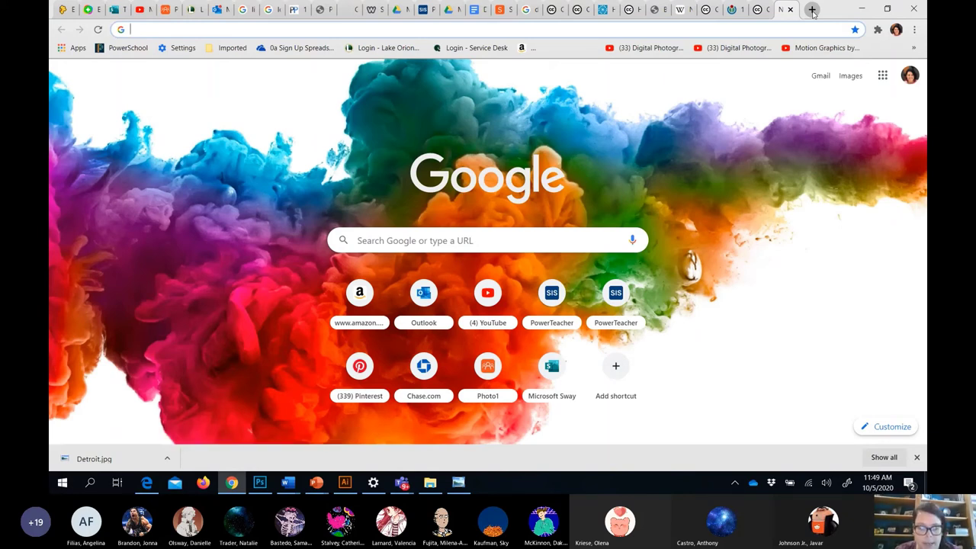
type("Modern color")
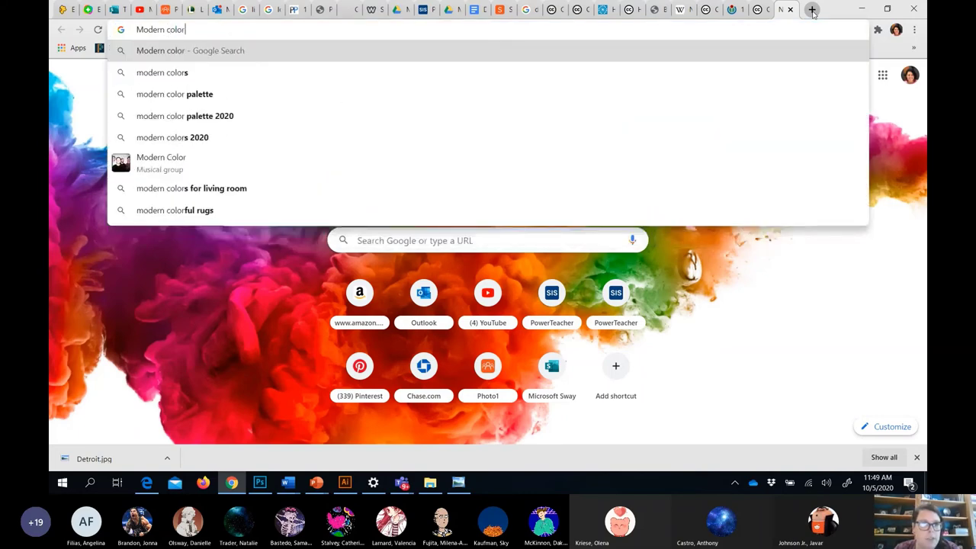
left_click(642, 99)
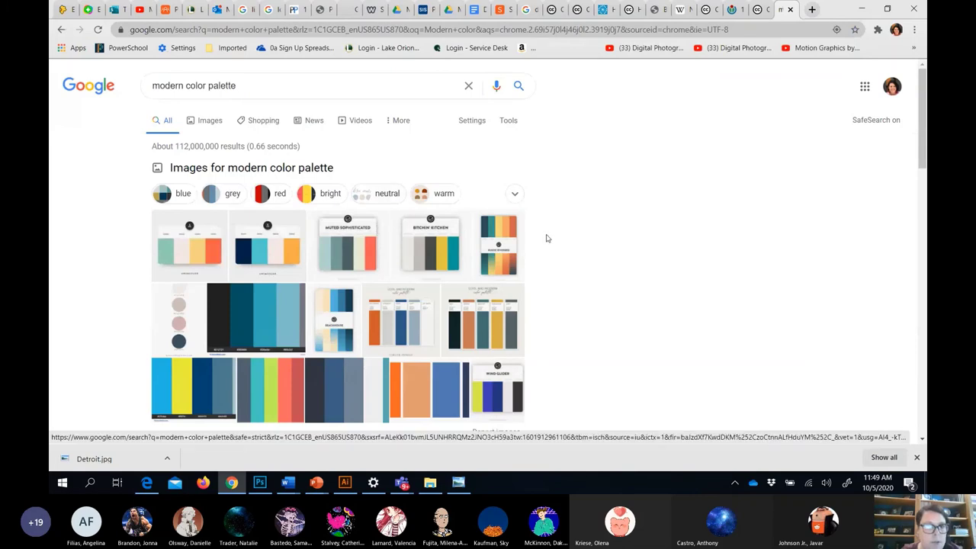
scroll(403, 262, "down", 2)
scroll(299, 167, "up", 1)
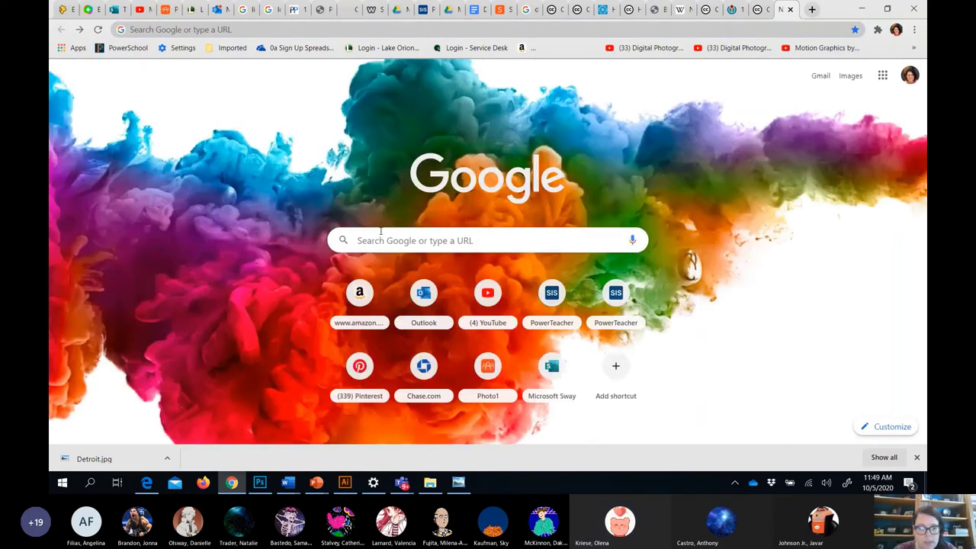
Search Google for "color schemes" and view the image results.
left_click(379, 236)
type("co")
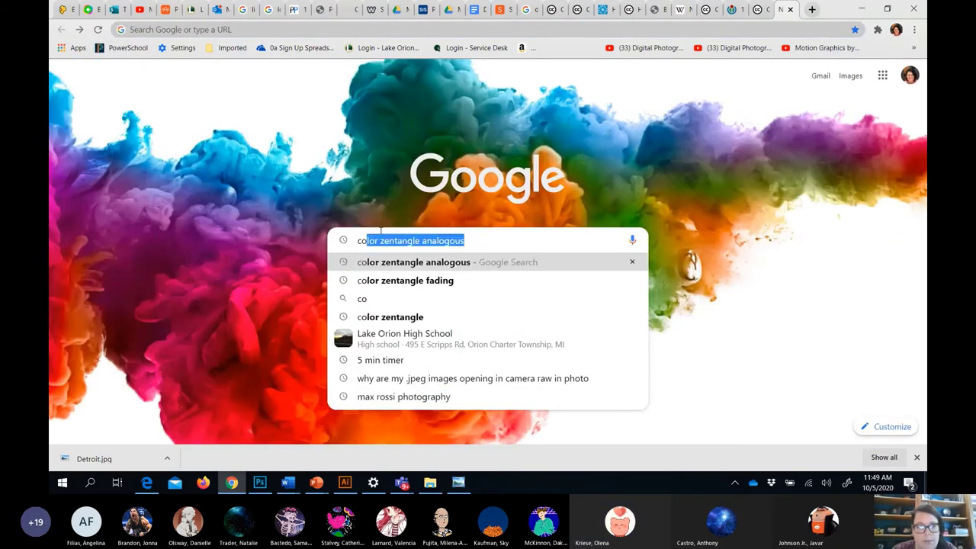
type("lor s")
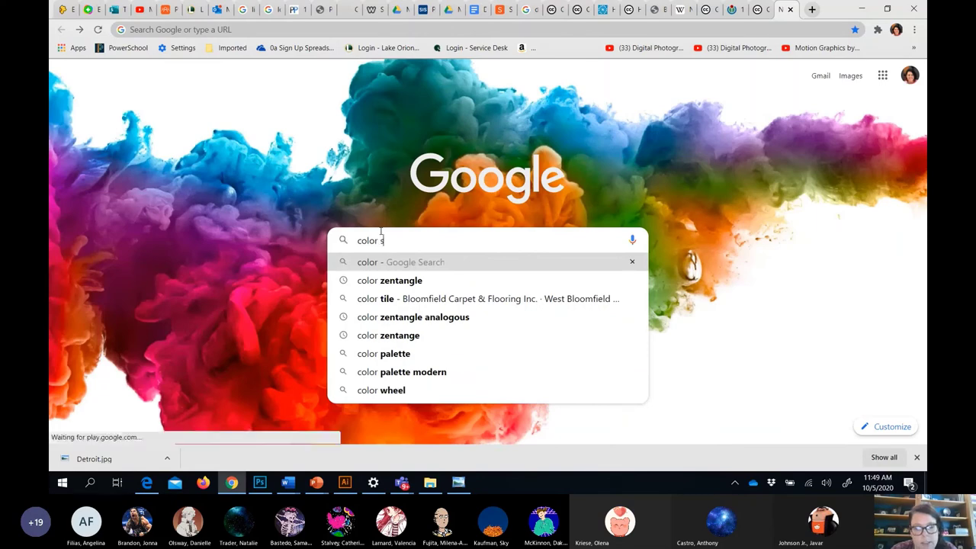
left_click(381, 286)
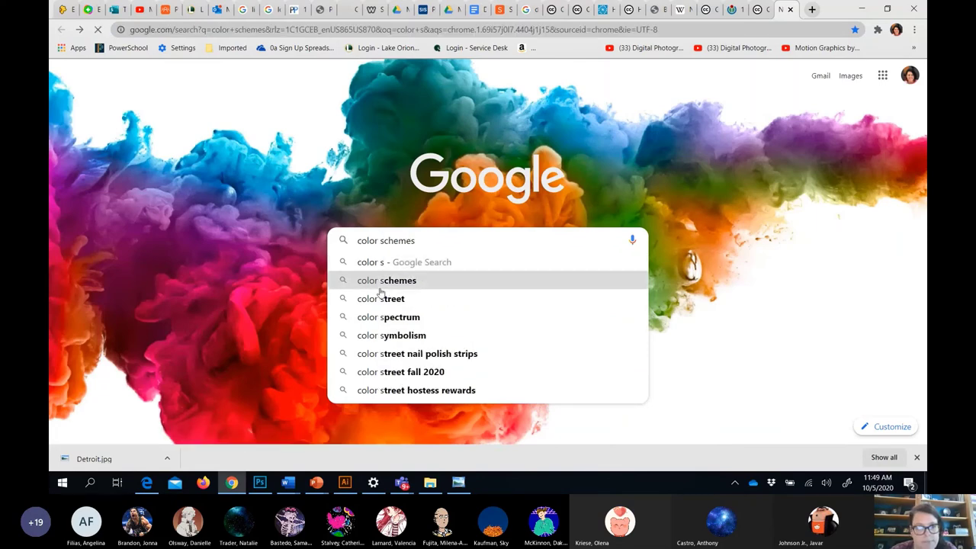
left_click(211, 129)
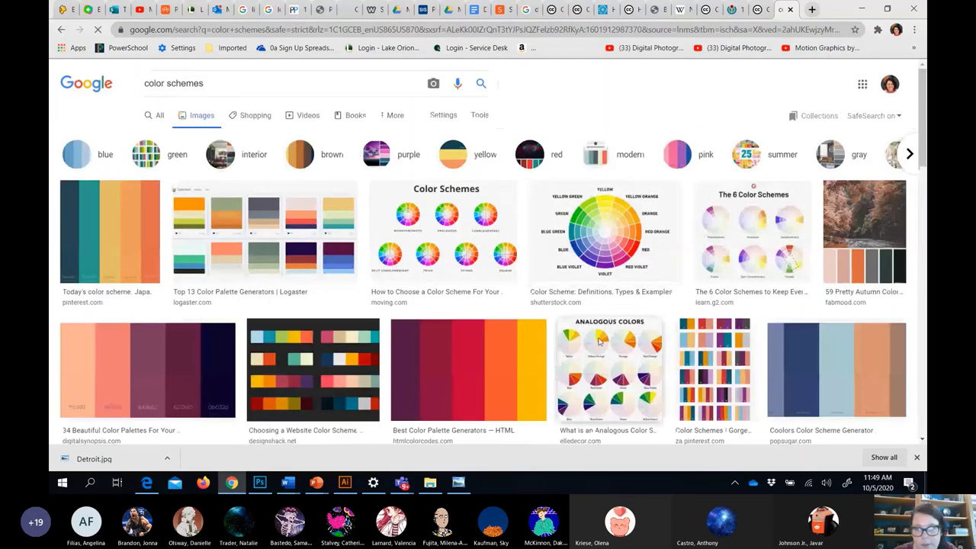
left_click_drag(599, 342, 835, 257)
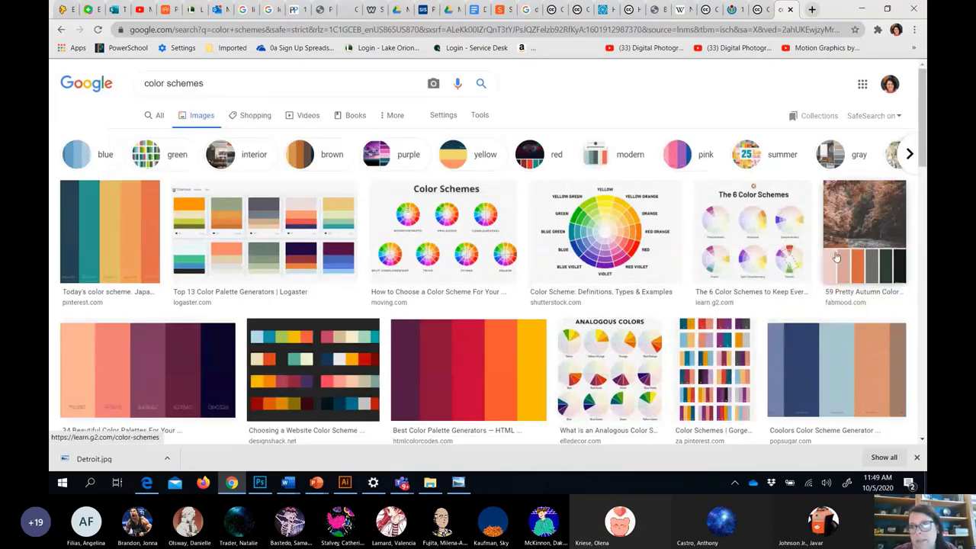
Preview the "59 Pretty Autumn Color Schemes" image, check how to save it to the Desktop without saving, and browse related palettes.
left_click(836, 256)
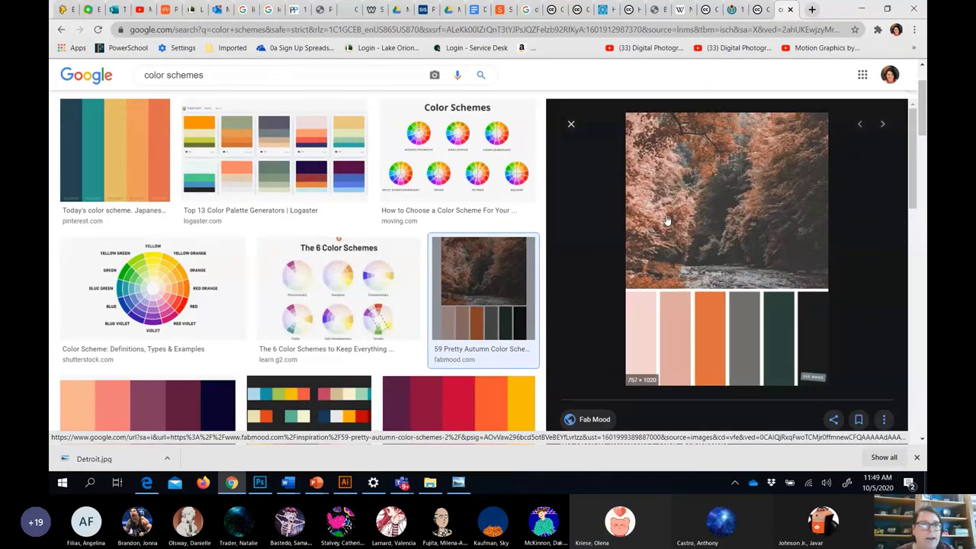
right_click(737, 229)
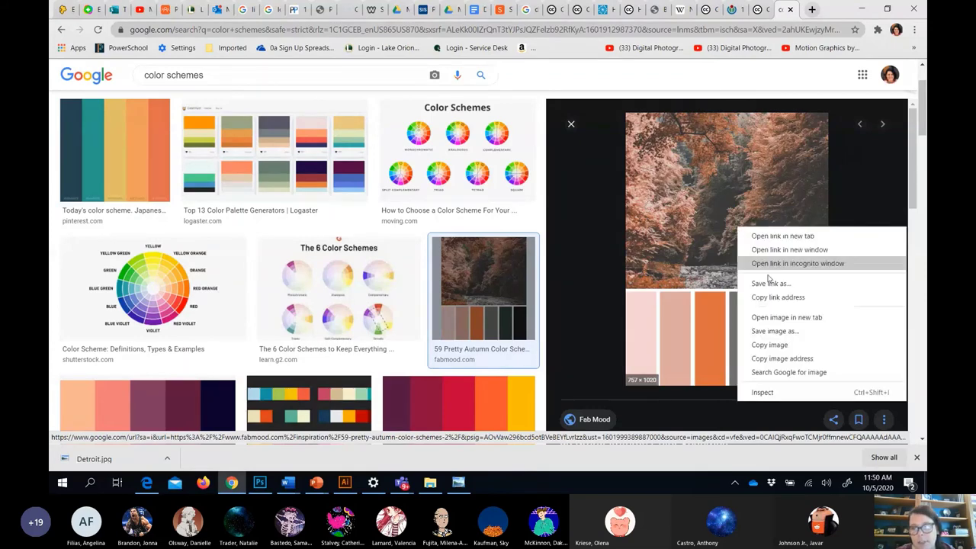
left_click(774, 331)
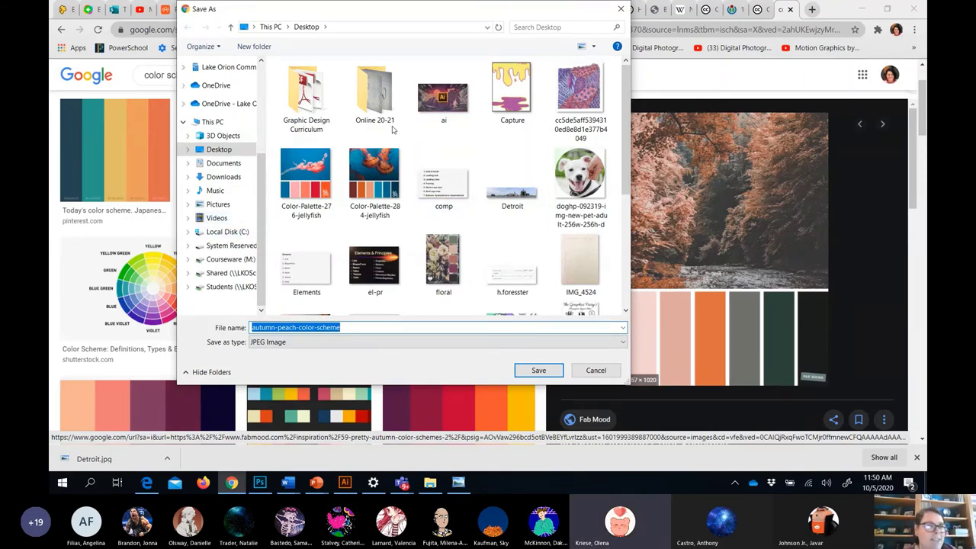
left_click(589, 372)
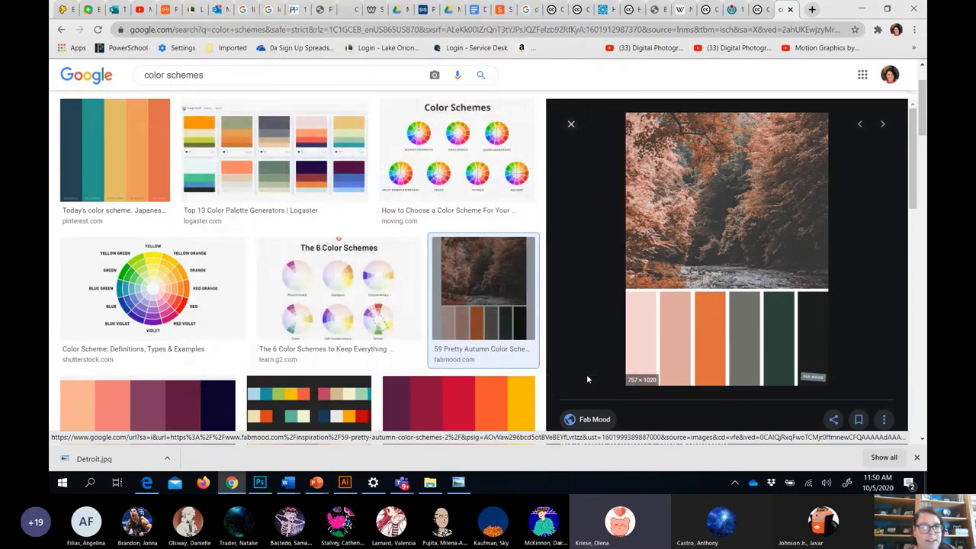
scroll(587, 378, "down", 4)
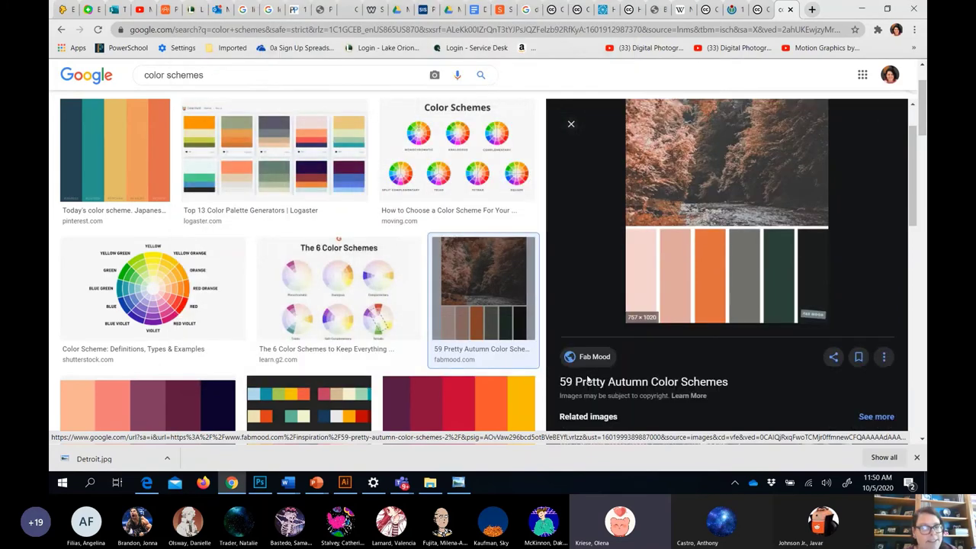
scroll(387, 369, "down", 3)
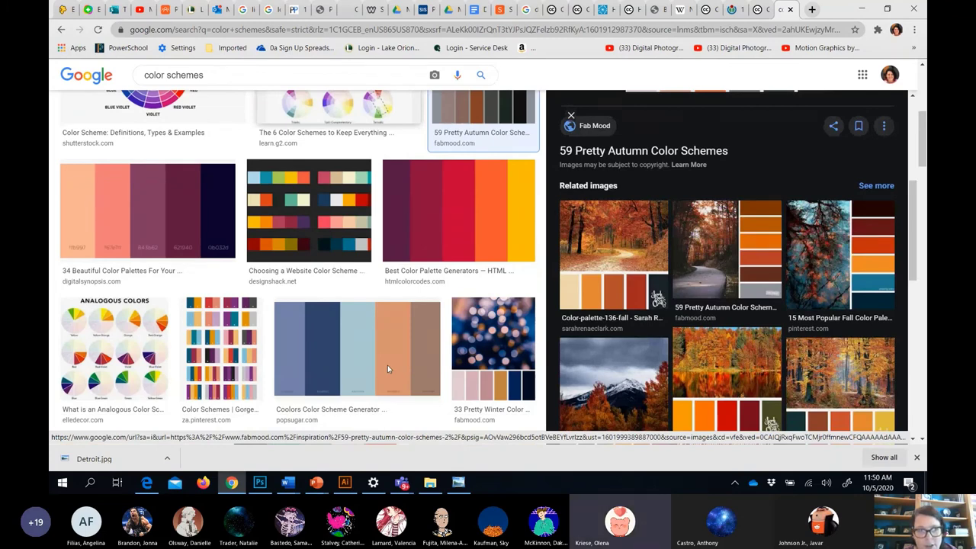
Switch to Illustrator and place the Color-Palette-276-jellyfish image just below the artboard.
left_click(344, 482)
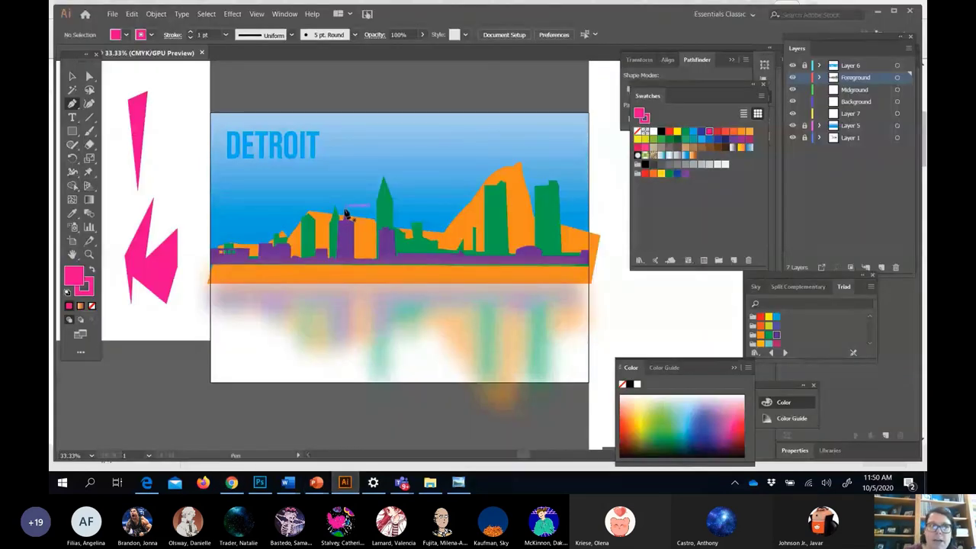
left_click(112, 13)
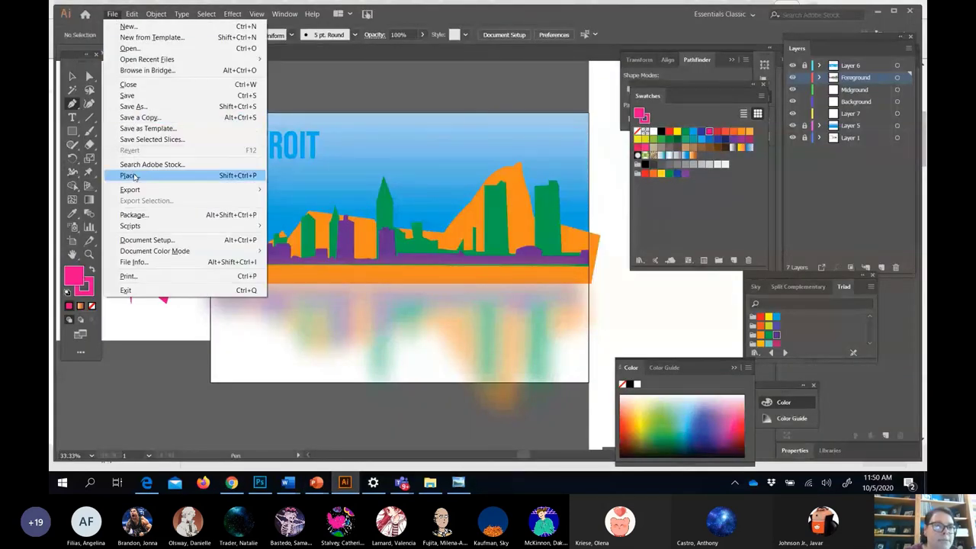
left_click(128, 175)
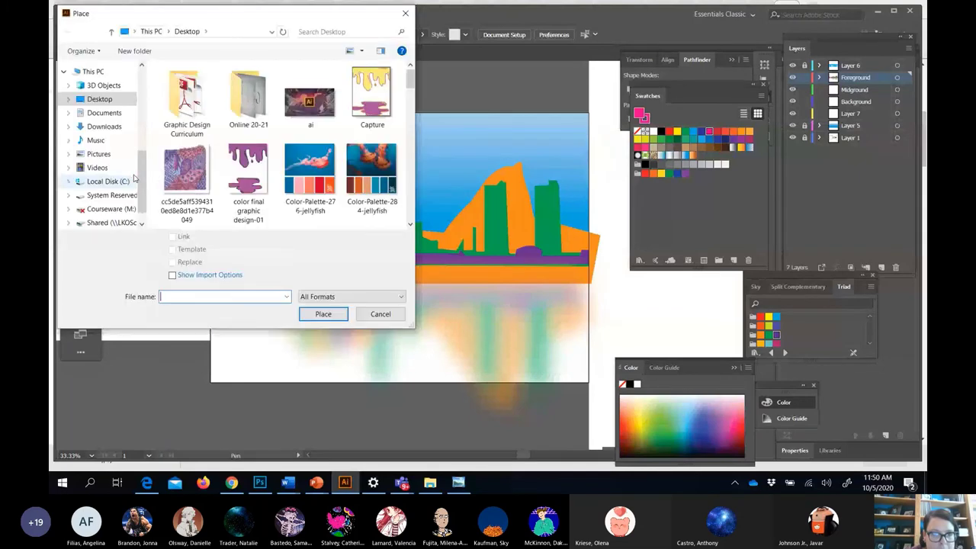
double_click(308, 171)
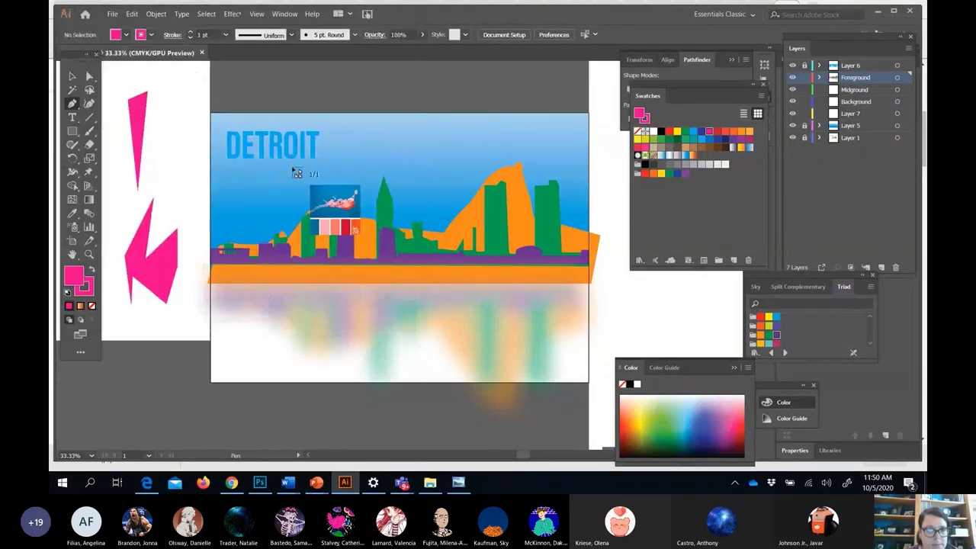
left_click(110, 356)
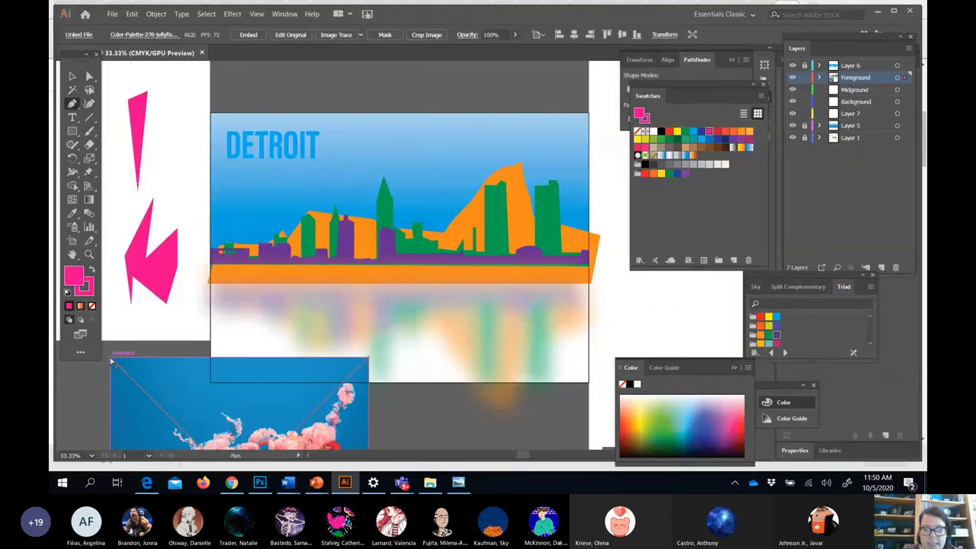
Move the placed jellyfish palette image beside the Detroit artboard, clear of the skyline artwork.
key("ctrl+minus")
left_click(70, 76)
left_click_drag(337, 246, 144, 132)
scroll(143, 133, "up", 1)
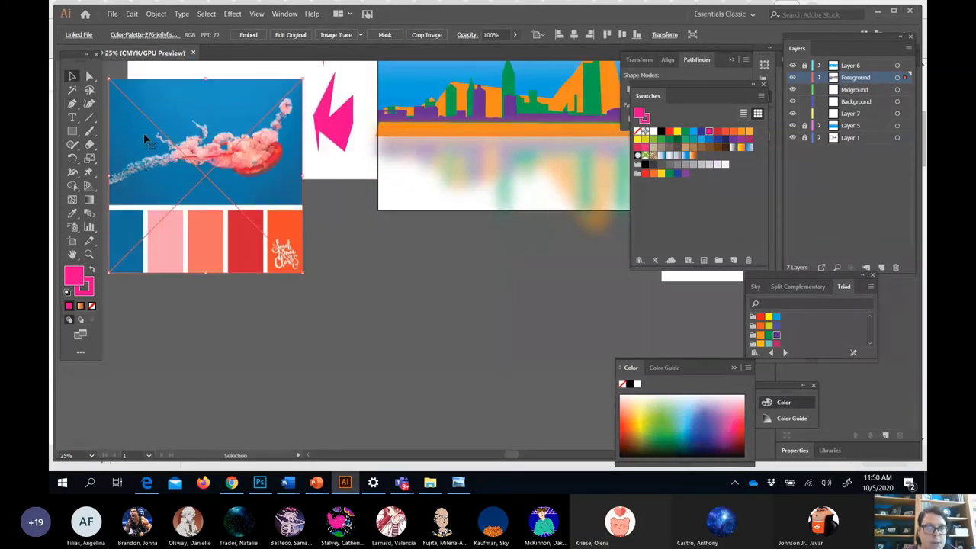
scroll(144, 133, "up", 1)
left_click_drag(170, 210, 193, 179)
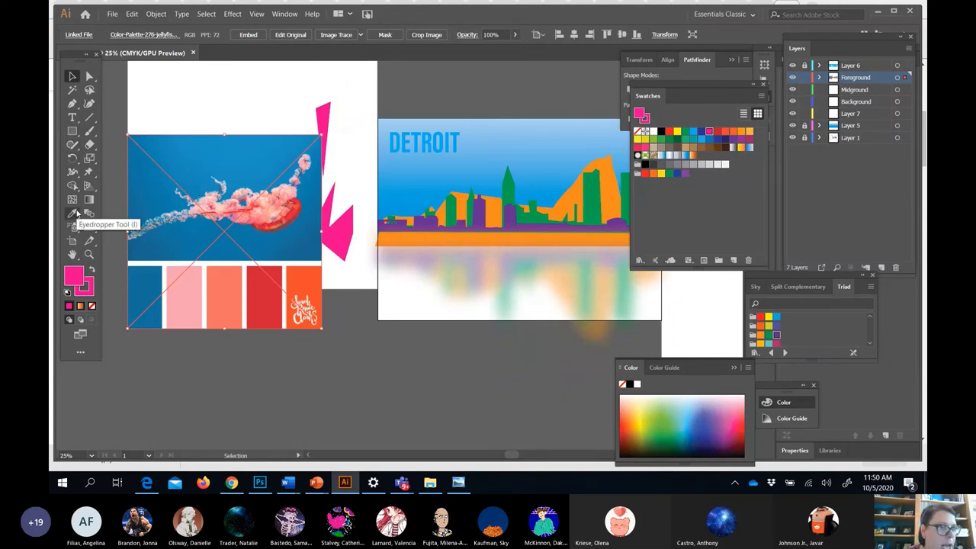
Sample the blue color bar of the jellyfish palette image with the Eyedropper as the current fill color.
left_click(73, 213)
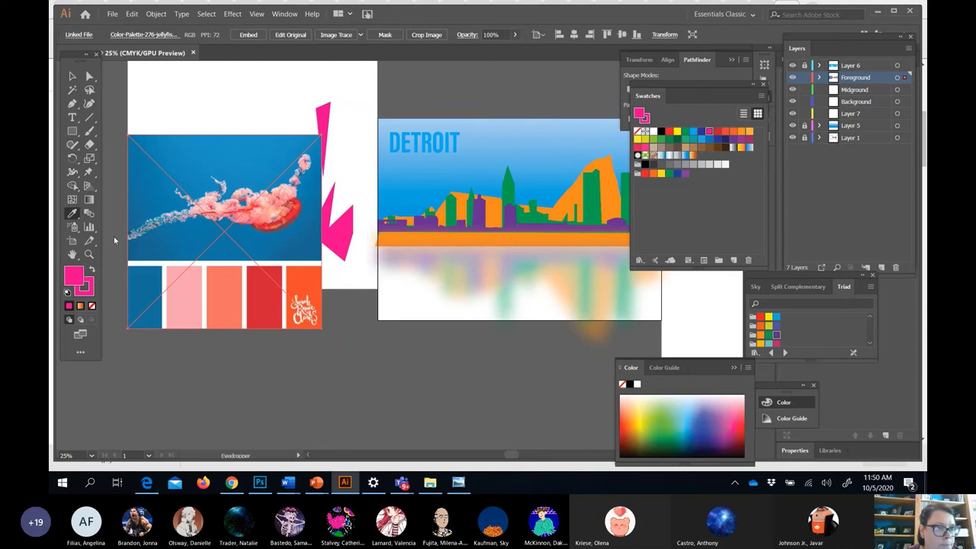
left_click(154, 283)
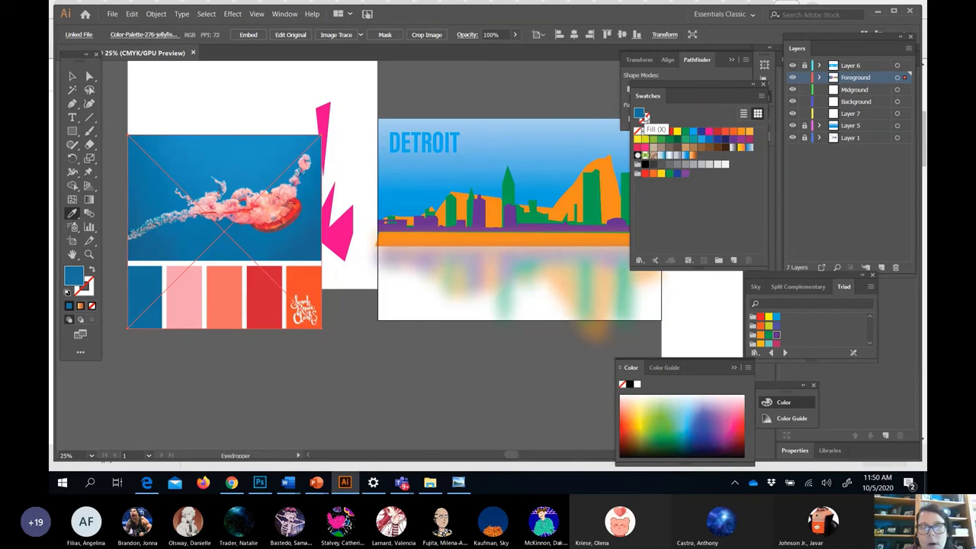
Try to recolor the grouped skyline with the pink palette bar using the Eyedropper, and undo the change.
left_click(183, 268)
left_click(71, 76)
left_click(516, 251)
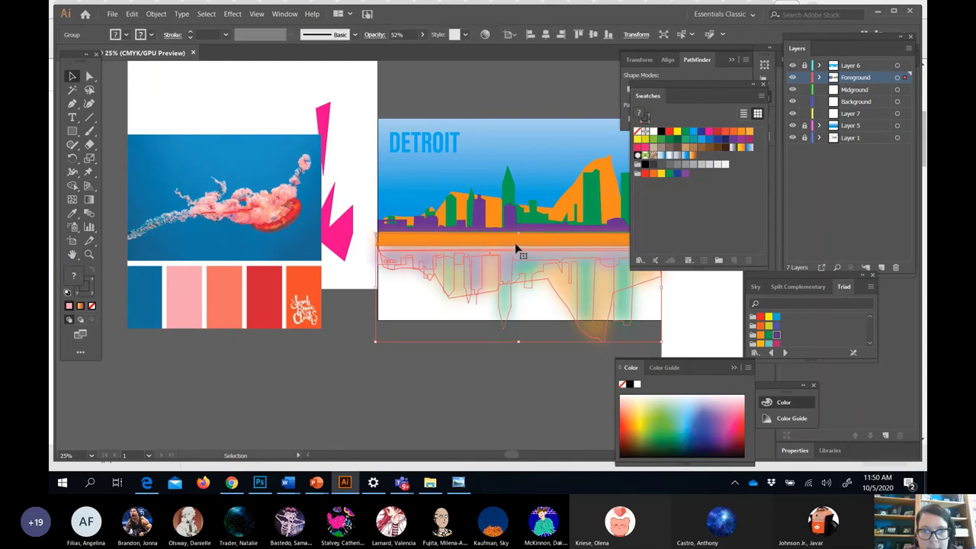
left_click(509, 200)
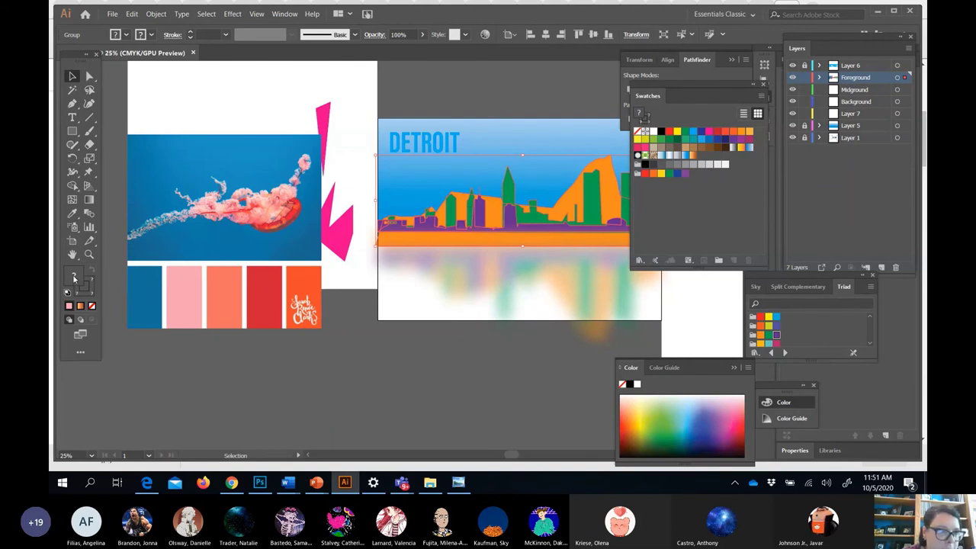
left_click(73, 214)
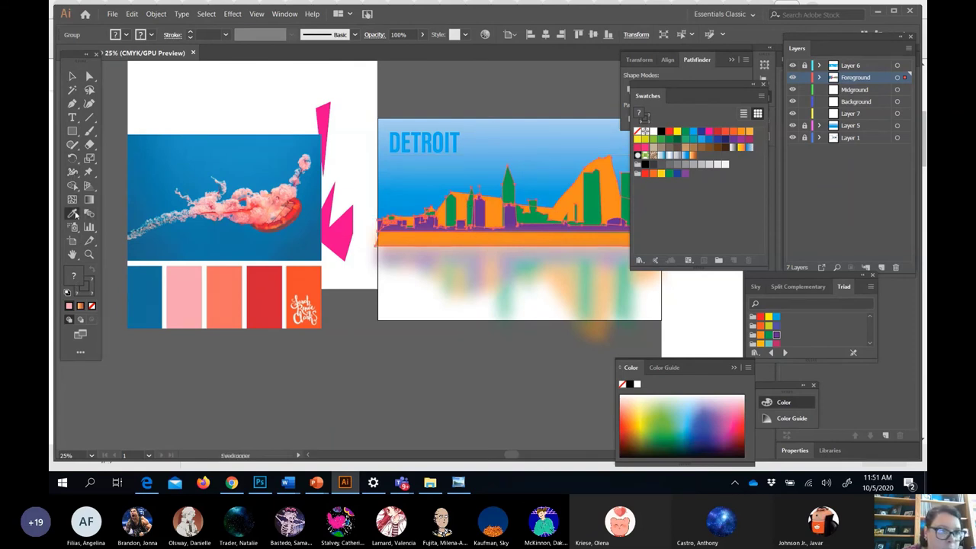
left_click(189, 286)
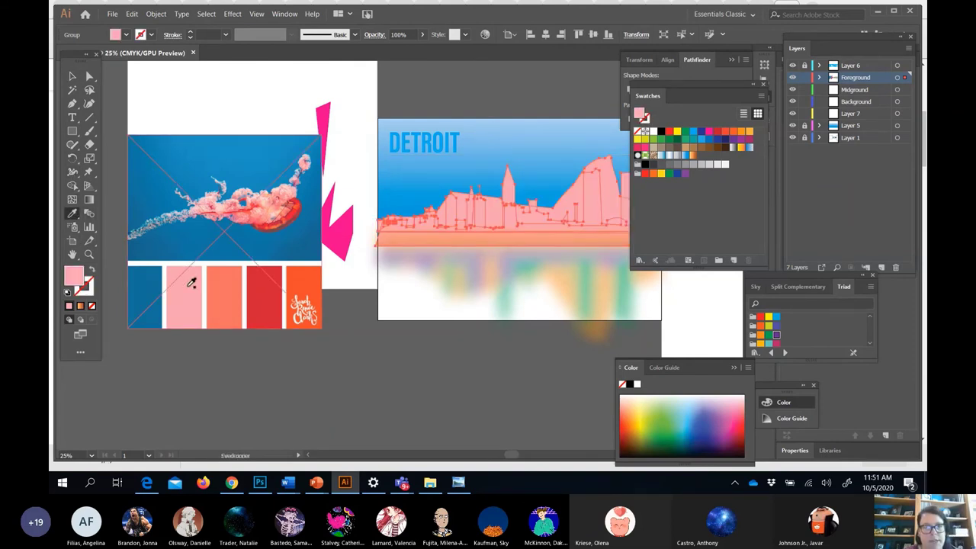
key("ctrl+z")
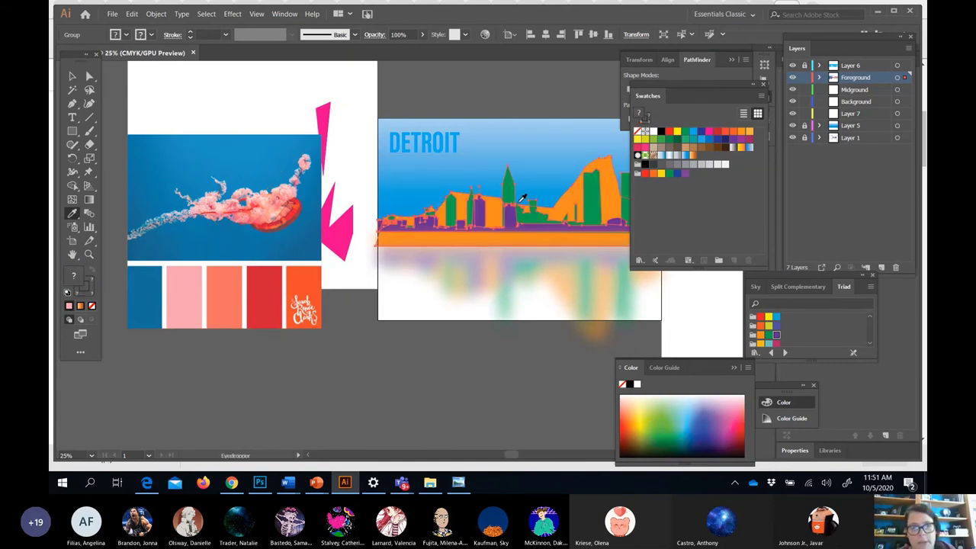
Ungroup the skyline artwork so its shapes can be selected individually, and deselect it.
left_click_drag(72, 55, 67, 55)
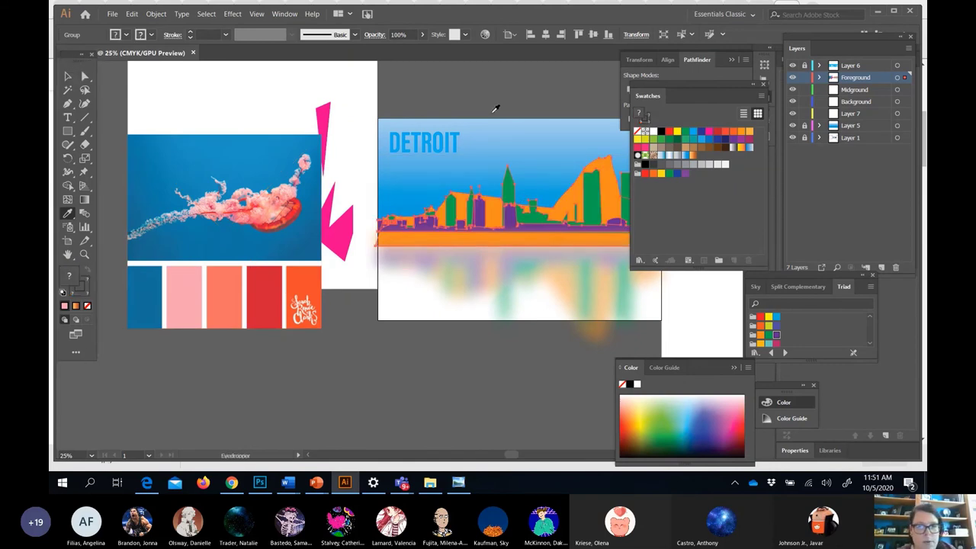
left_click(67, 77)
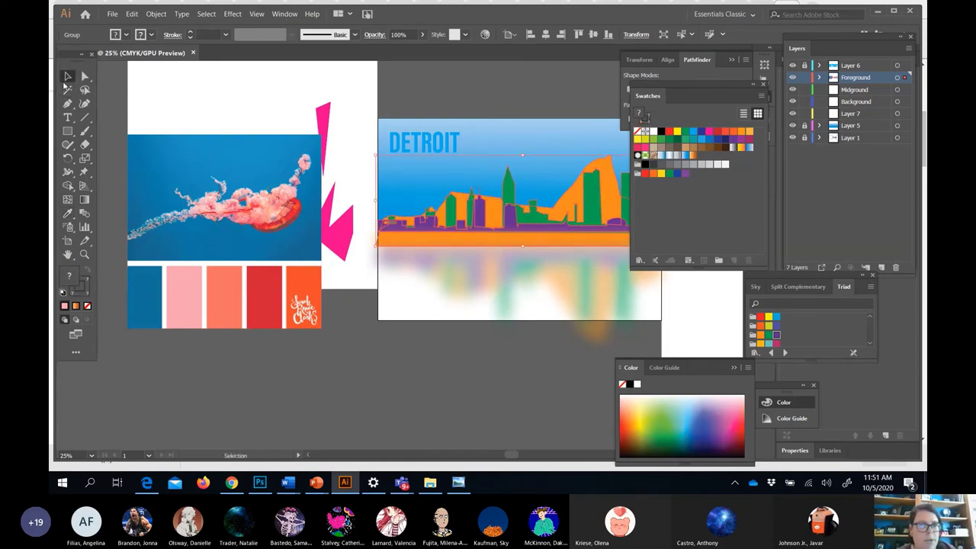
right_click(526, 231)
left_click(555, 313)
left_click(359, 377)
Sample the palette image's blue and pink bars with the Eyedropper and save each color as a swatch.
key("i")
left_click(155, 279)
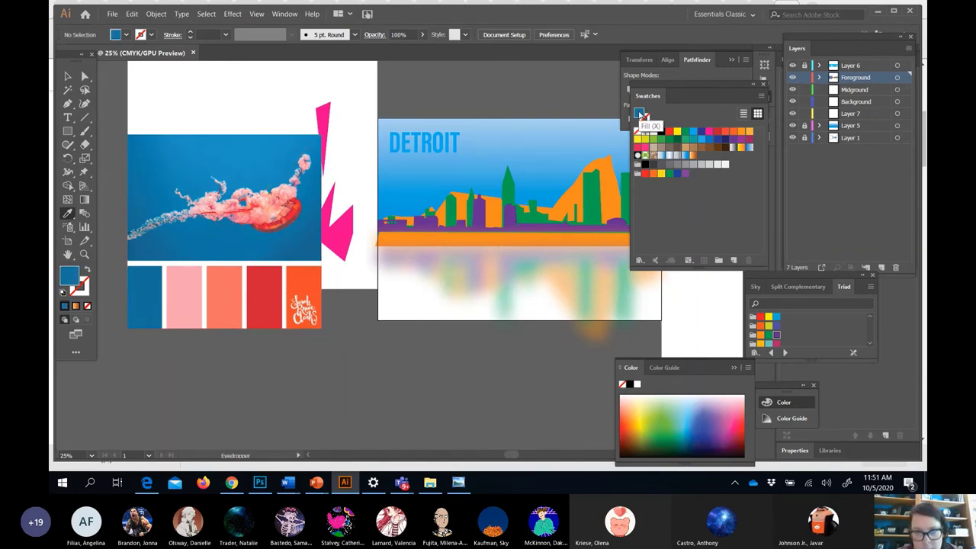
left_click_drag(643, 116, 640, 185)
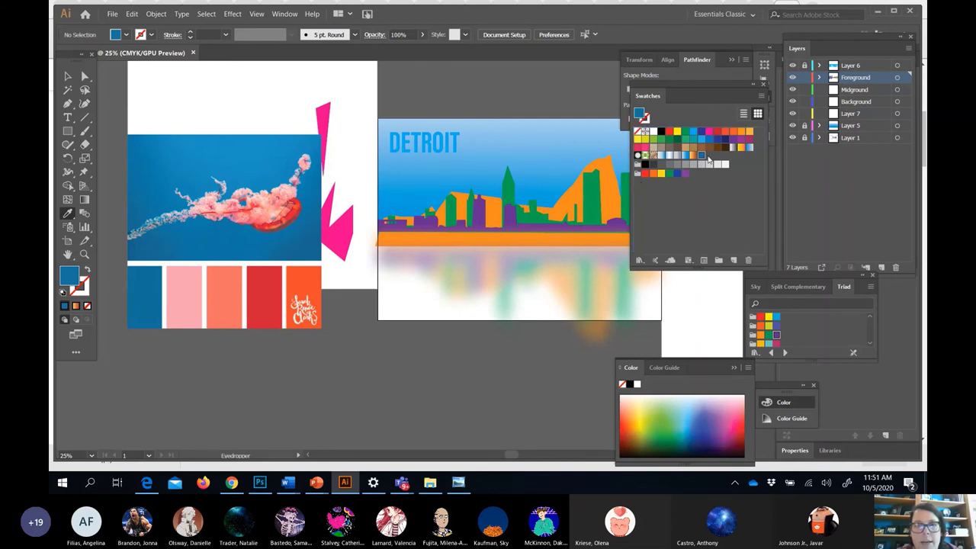
left_click(184, 291)
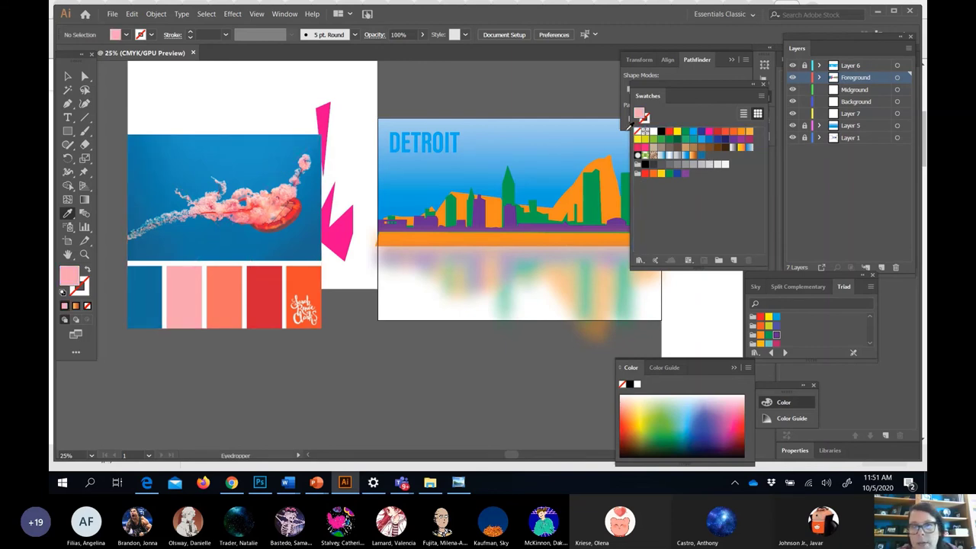
left_click_drag(641, 115, 684, 136)
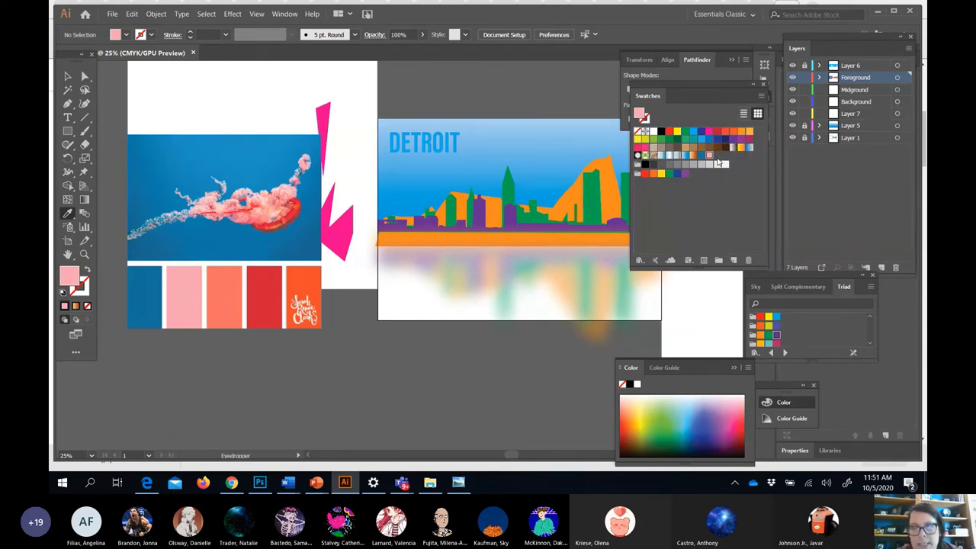
Sample the palette image's coral, red and orange bars with the Eyedropper and save each color as a swatch.
left_click(220, 271)
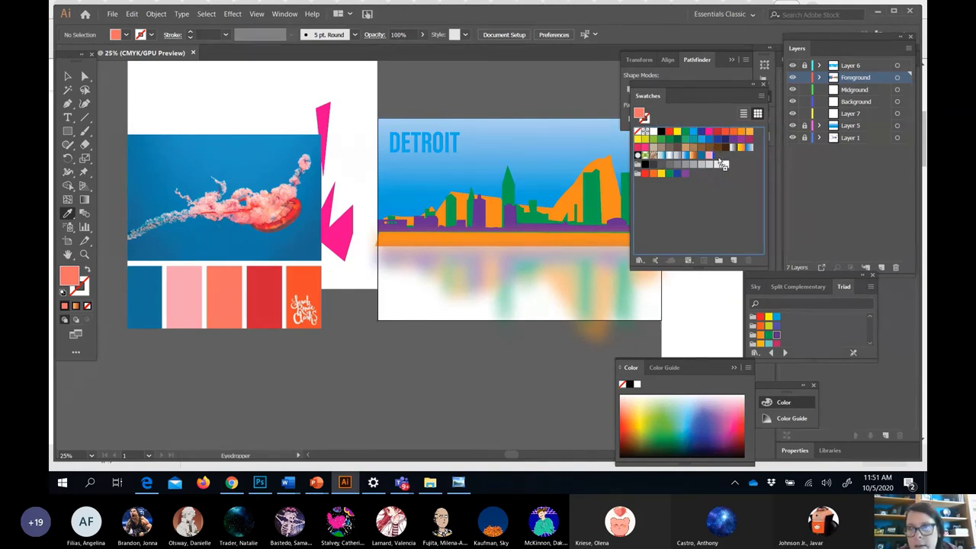
left_click(266, 288)
right_click(286, 297)
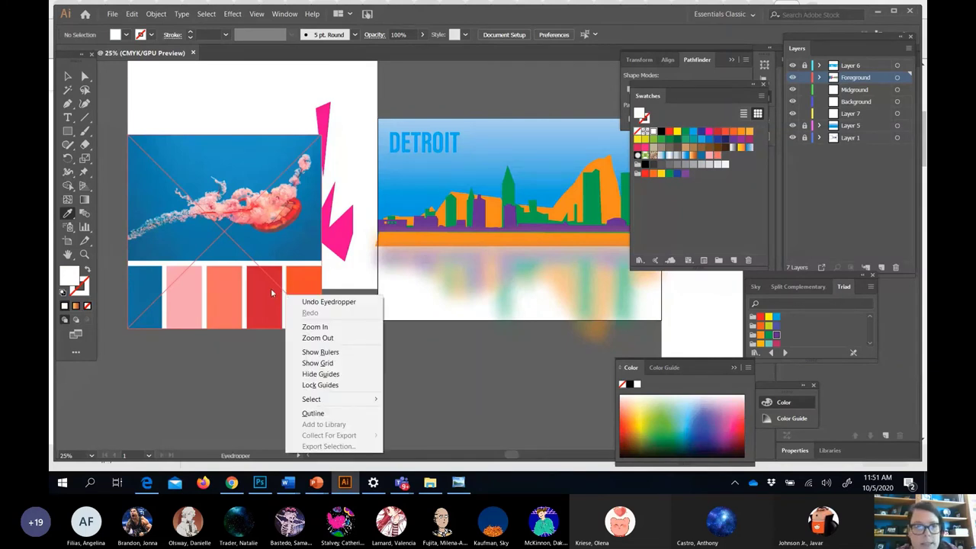
left_click(271, 291)
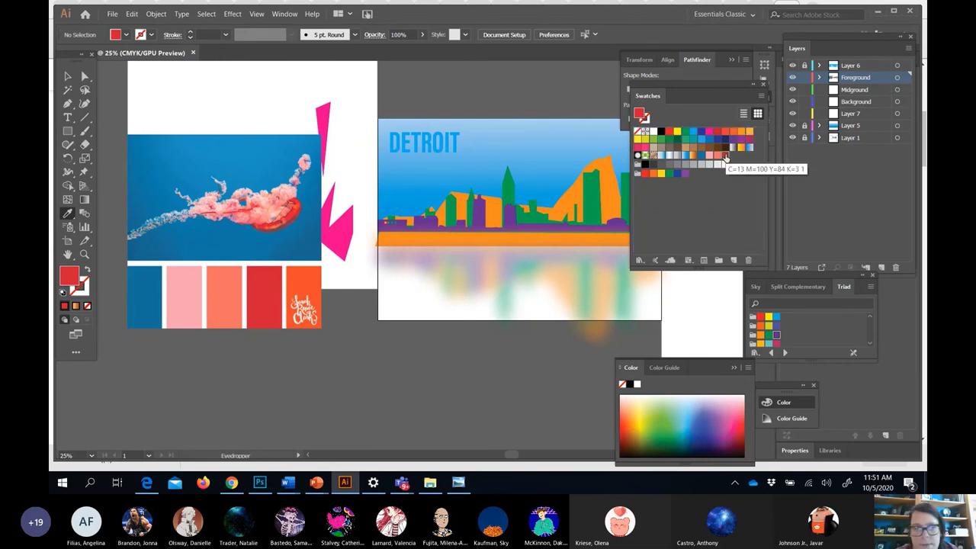
left_click(722, 156)
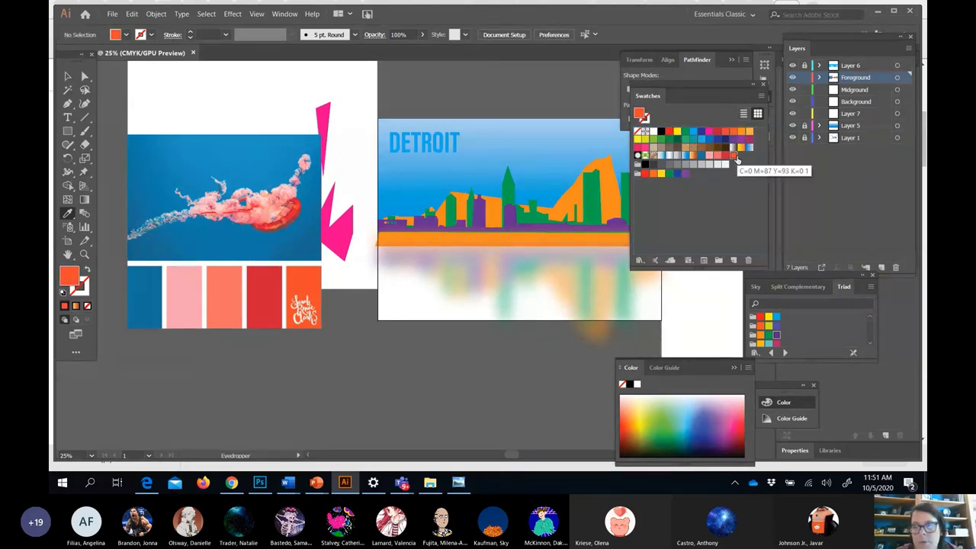
Recolor the skyline with the saved palette swatches: purple shape to bright orange-red, green shape to red, orange shape to coral.
key("v")
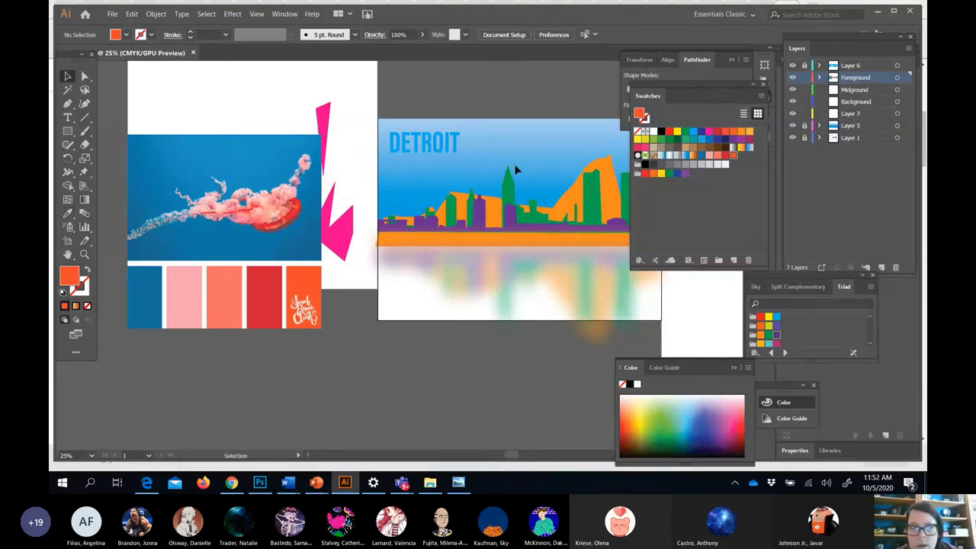
left_click(489, 225)
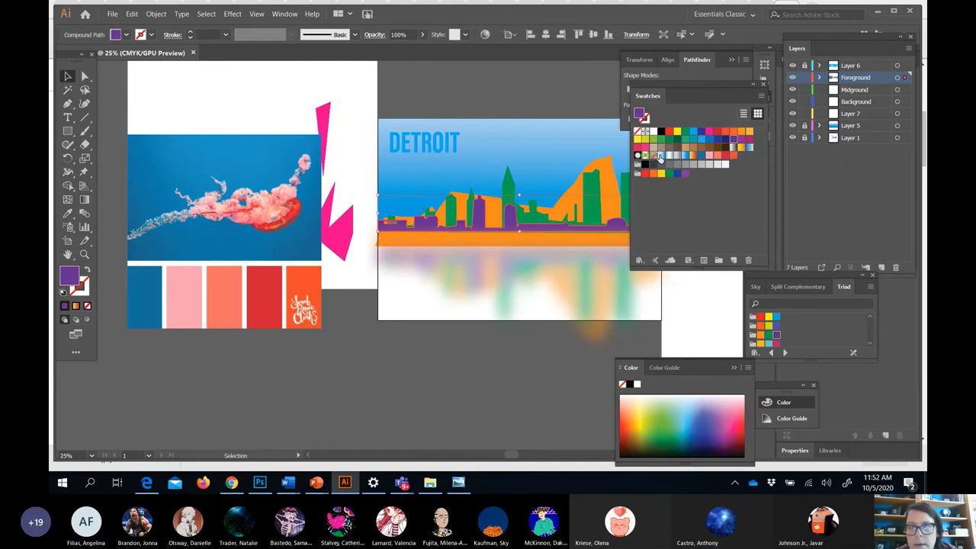
left_click(732, 158)
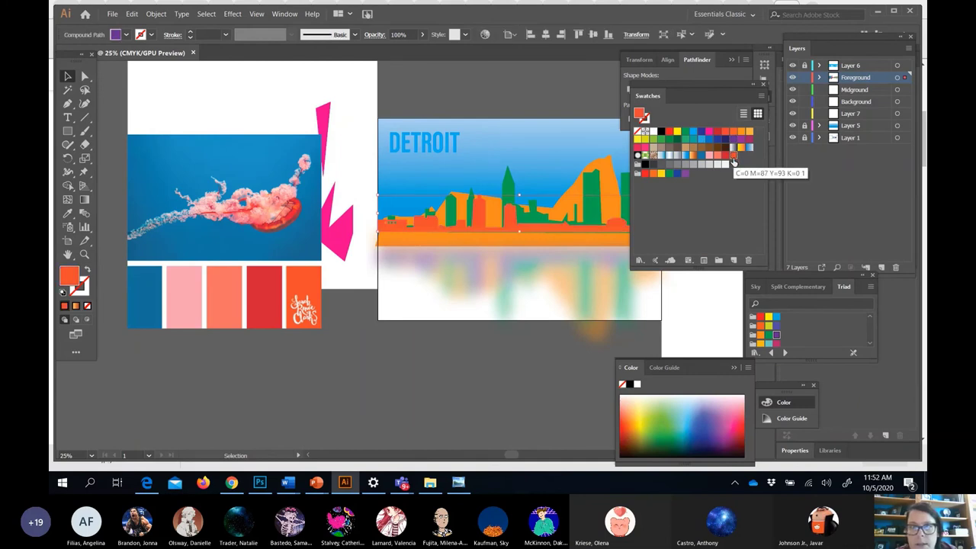
left_click(602, 201)
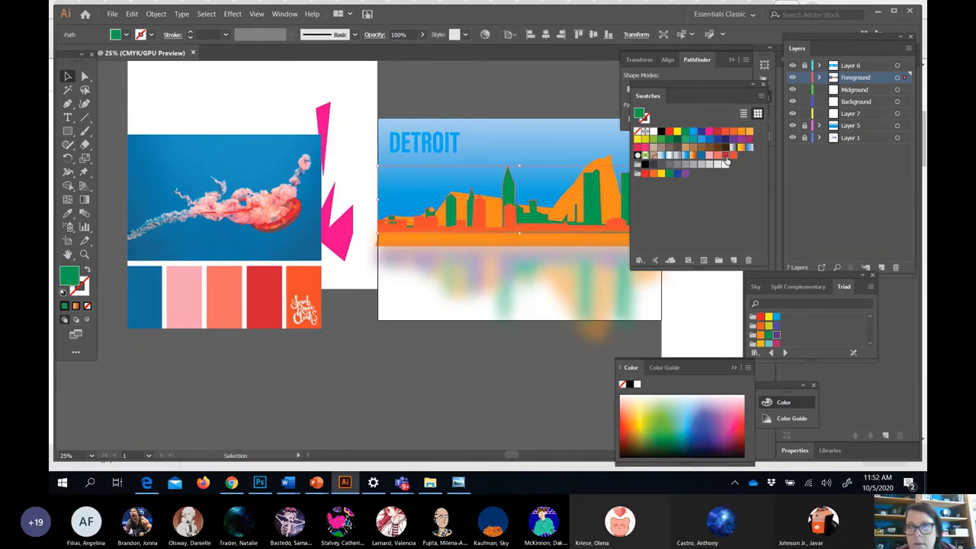
left_click(611, 182)
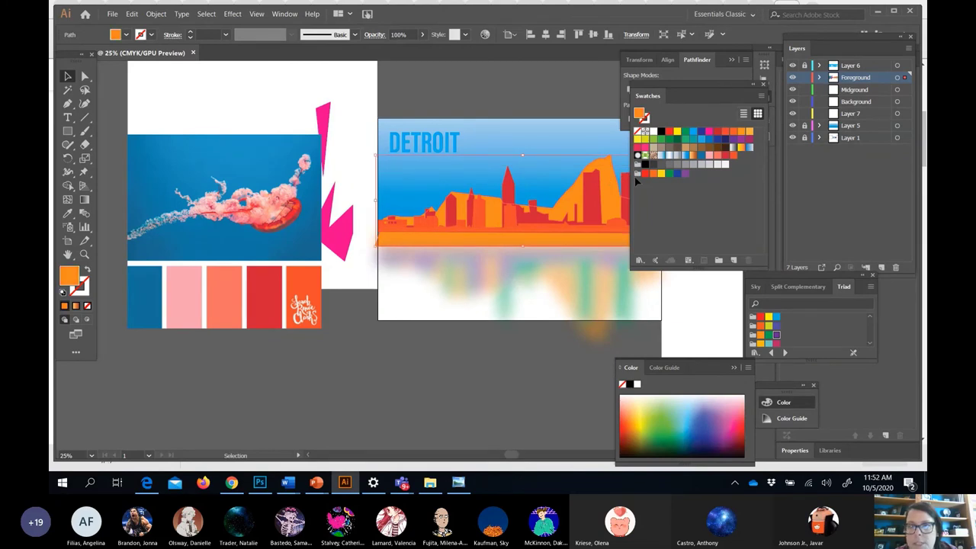
left_click(717, 157)
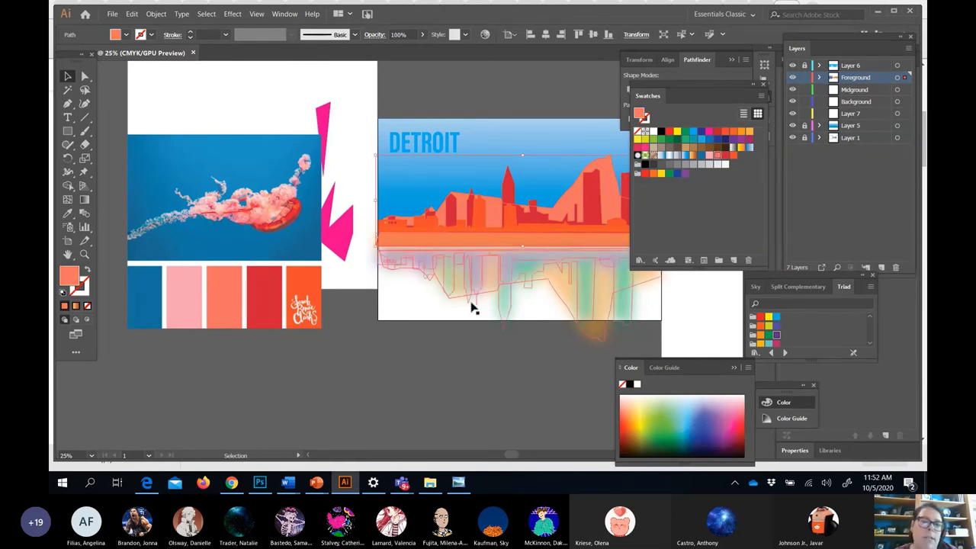
left_click(405, 332)
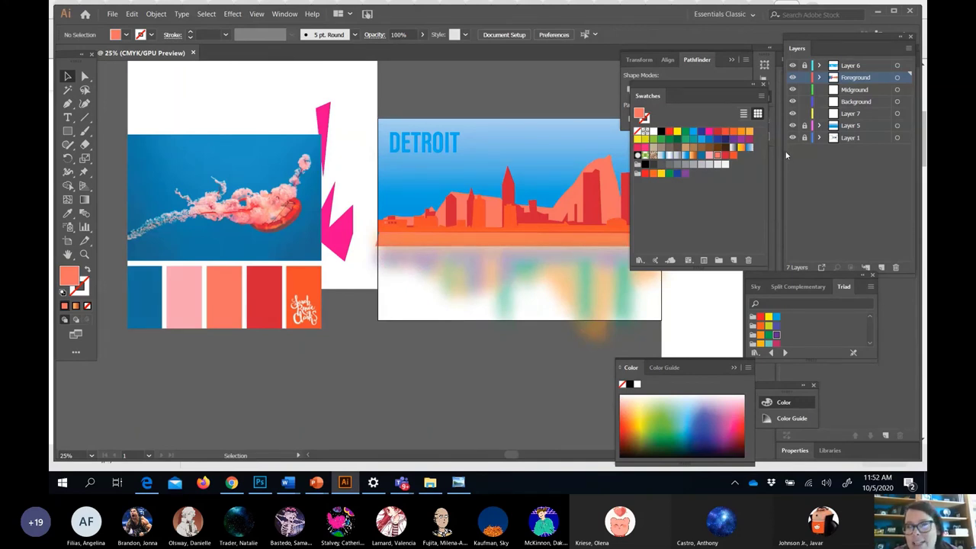
Fill the sky rectangle on Layer 5 with the saved palette blue swatch.
left_click(462, 169)
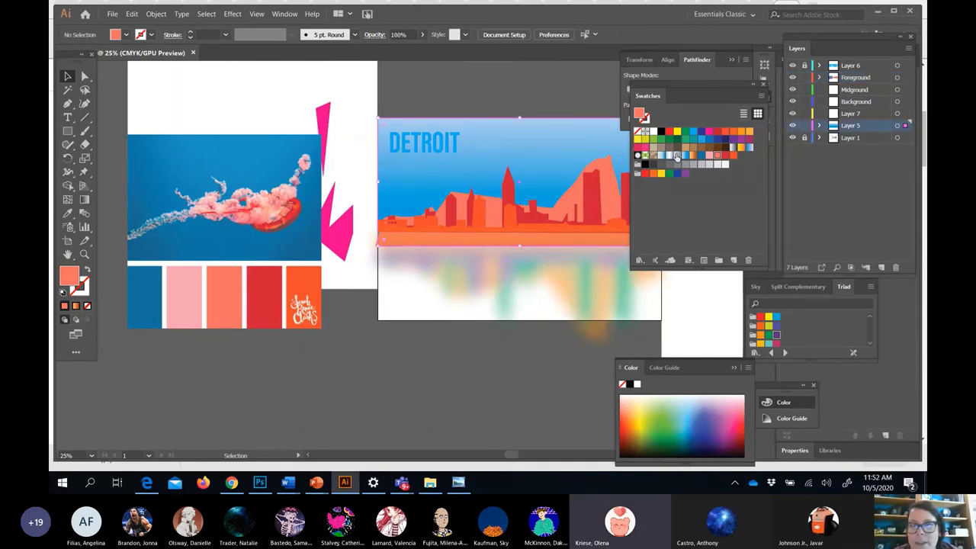
left_click(700, 156)
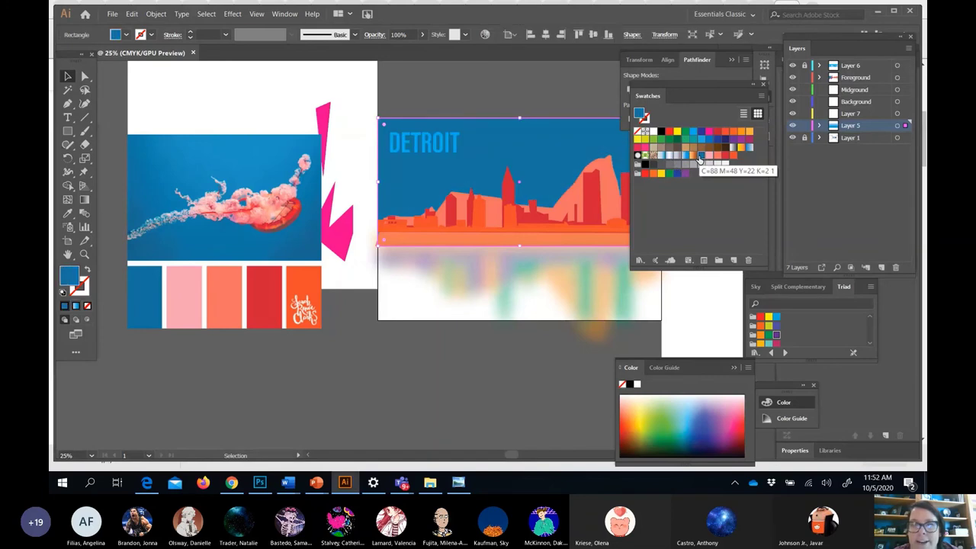
left_click(474, 377)
Unlock Layer 6 and change the DETROIT title's fill to the dark blue 105168.
left_click(435, 152)
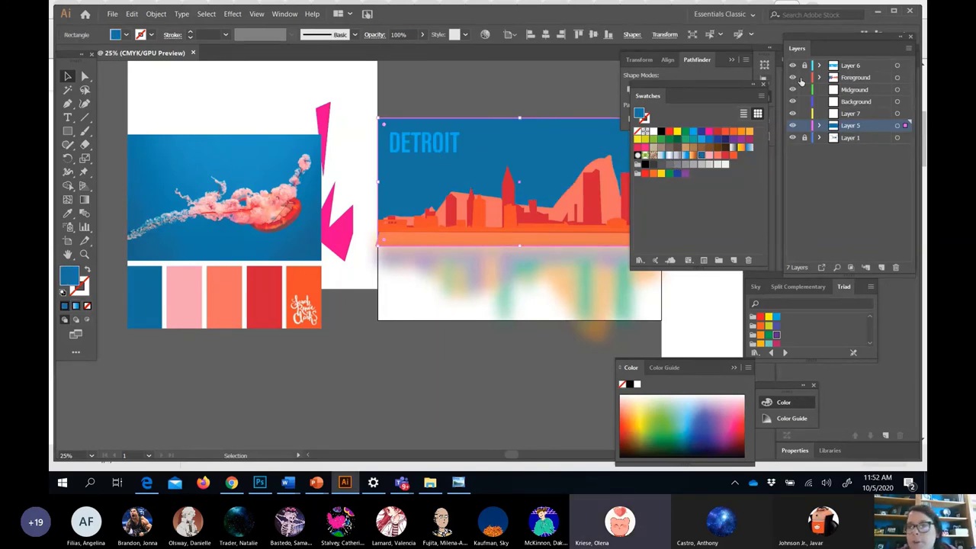
left_click(430, 141)
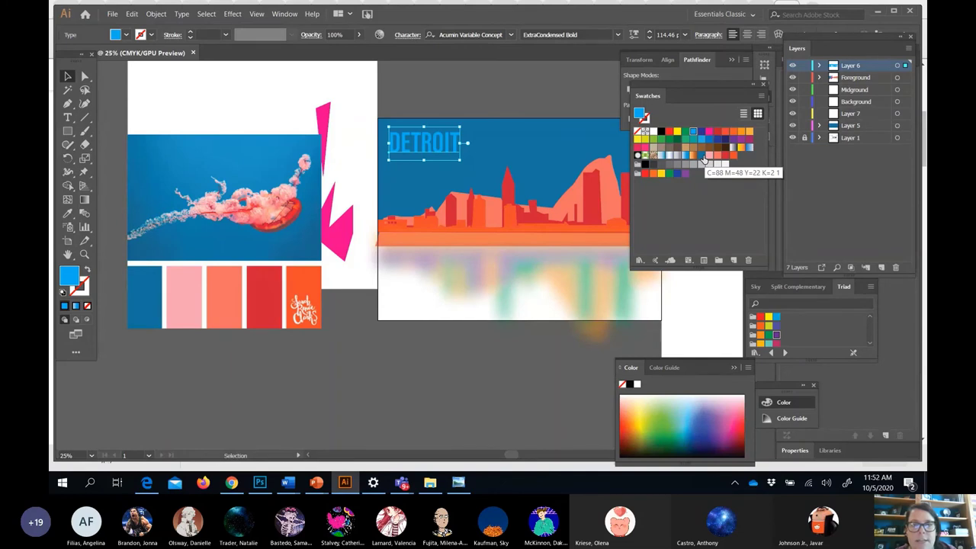
left_click(702, 157)
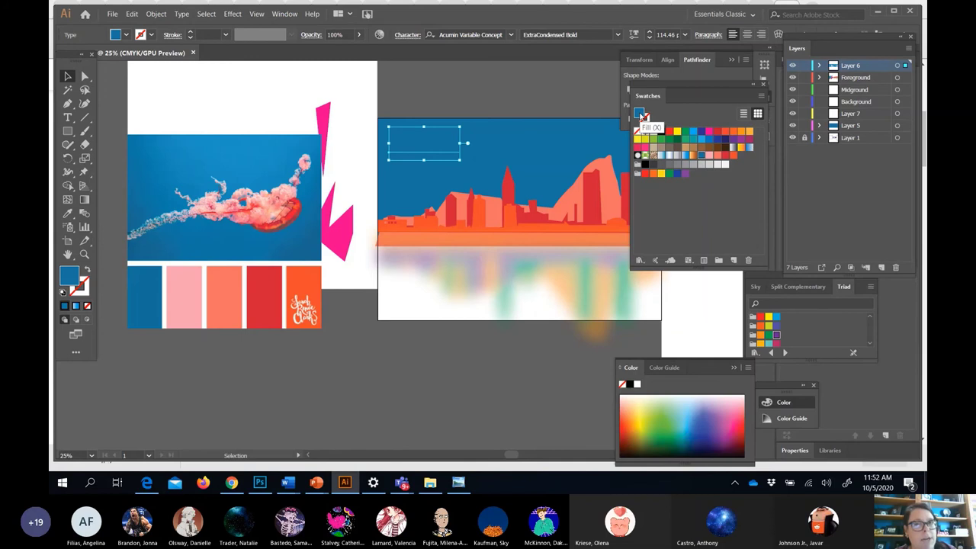
double_click(641, 115)
left_click_drag(429, 197, 428, 226)
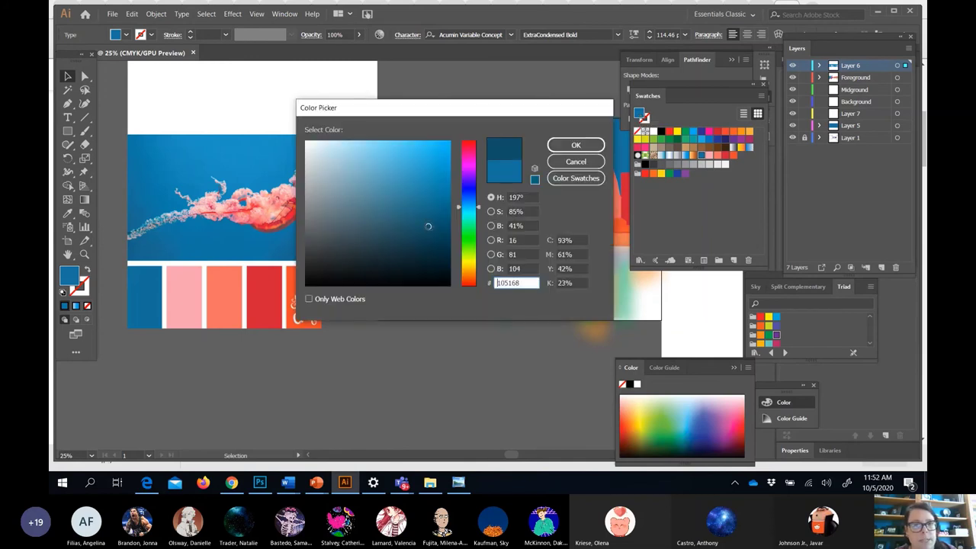
left_click(575, 145)
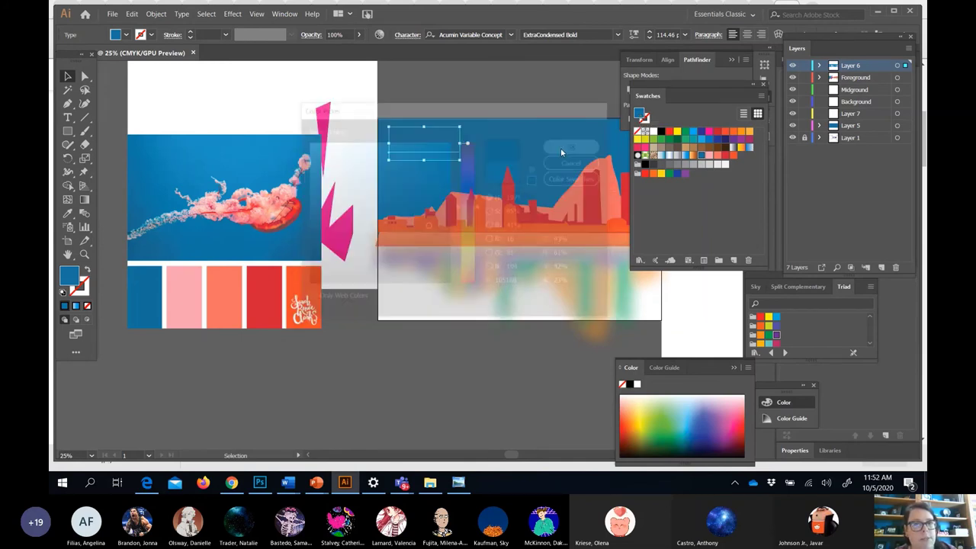
left_click(445, 372)
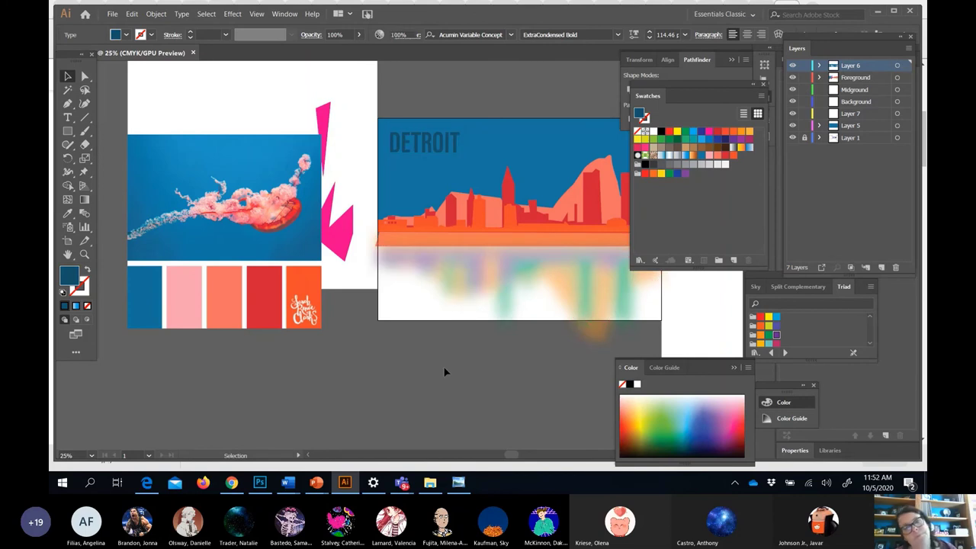
Delete the blurred skyline reflection and cover its area with a copy of the sky rectangle, scaled and aligned to the artboard's left edge.
left_click(480, 281)
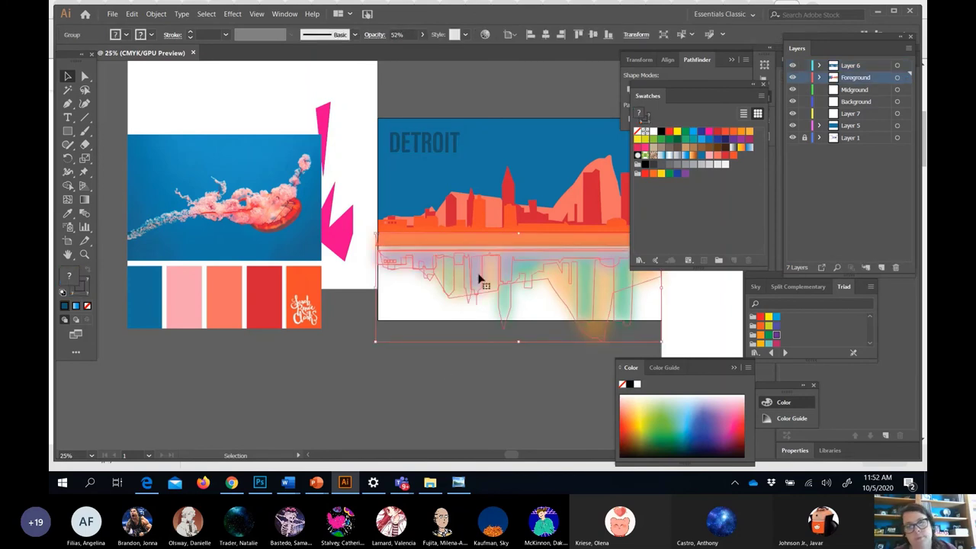
key("Delete")
left_click(484, 145)
left_click_drag(485, 143, 583, 285)
left_click_drag(523, 196, 519, 245)
right_click(502, 275)
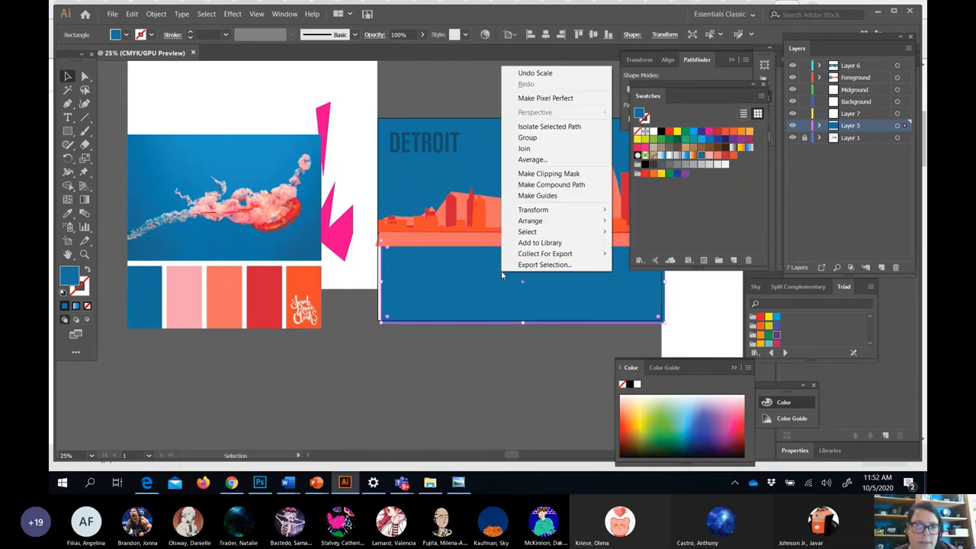
left_click(456, 277)
left_click_drag(456, 277, 453, 279)
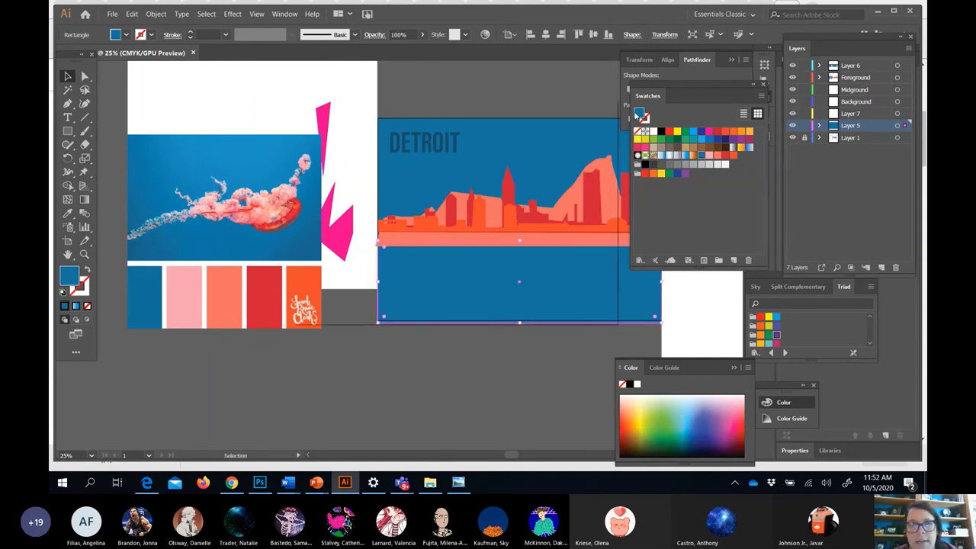
Set the fill of the rectangle below the skyline to the light blue AAD2E0 and deselect it.
double_click(638, 115)
left_click(340, 156)
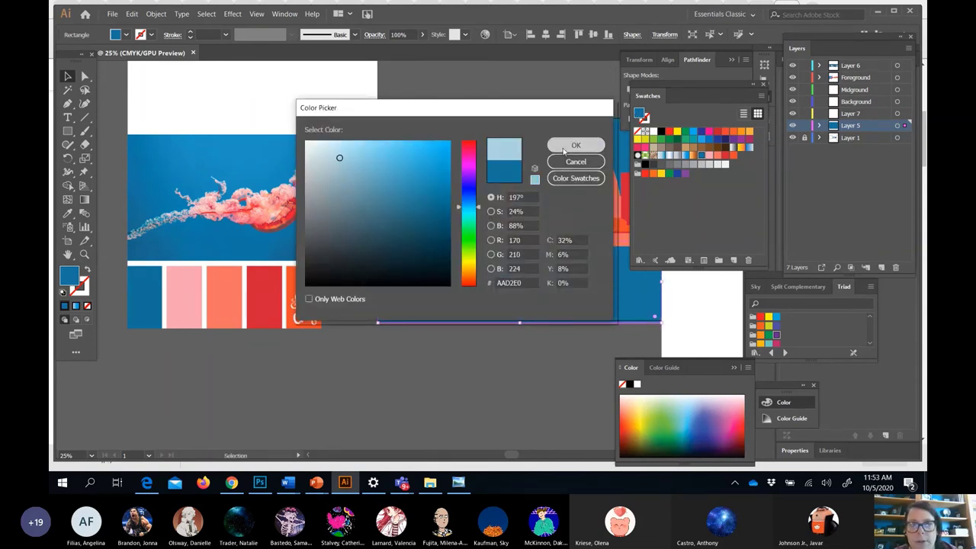
left_click(576, 144)
left_click(461, 369)
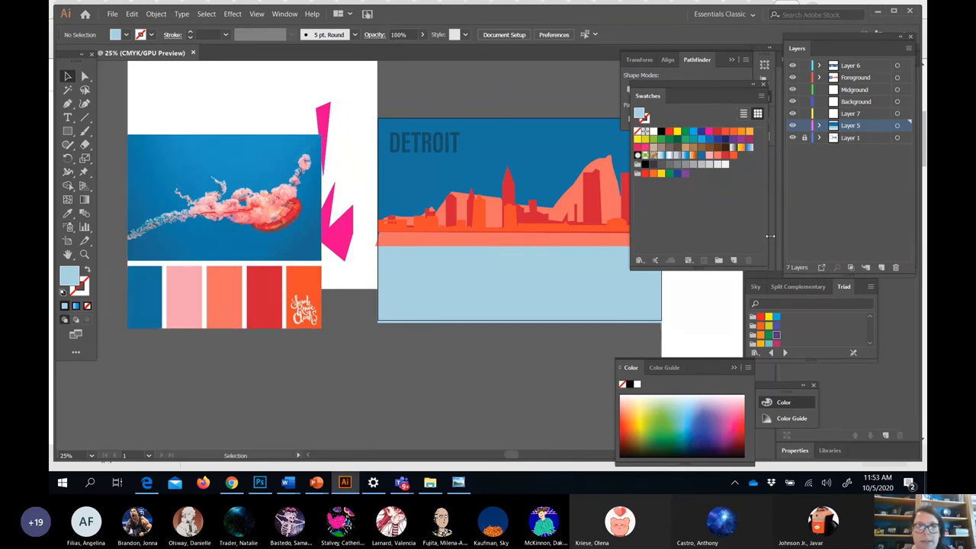
Move the Swatches panel clear of the artwork and nudge the orange foreground skyline shape slightly upward.
left_click_drag(712, 87, 837, 87)
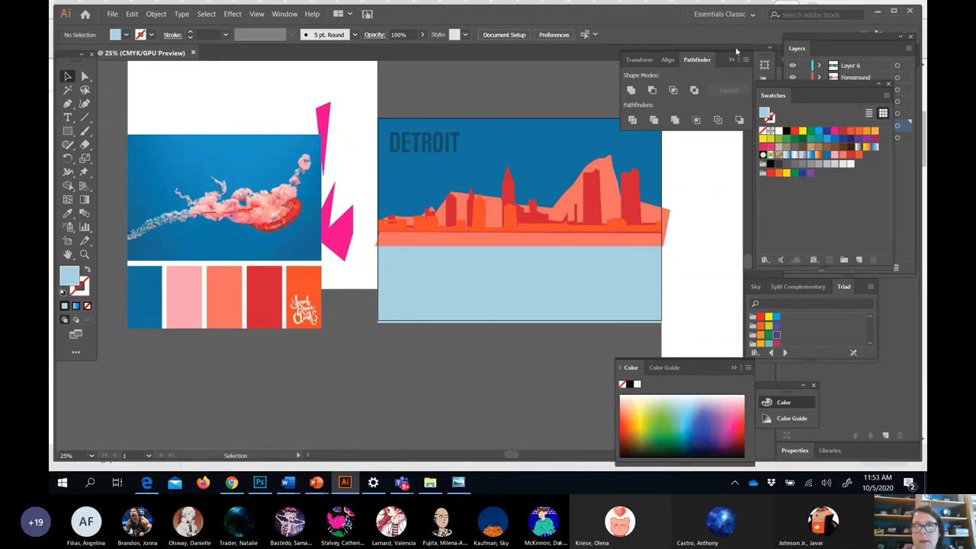
left_click_drag(783, 41, 695, 65)
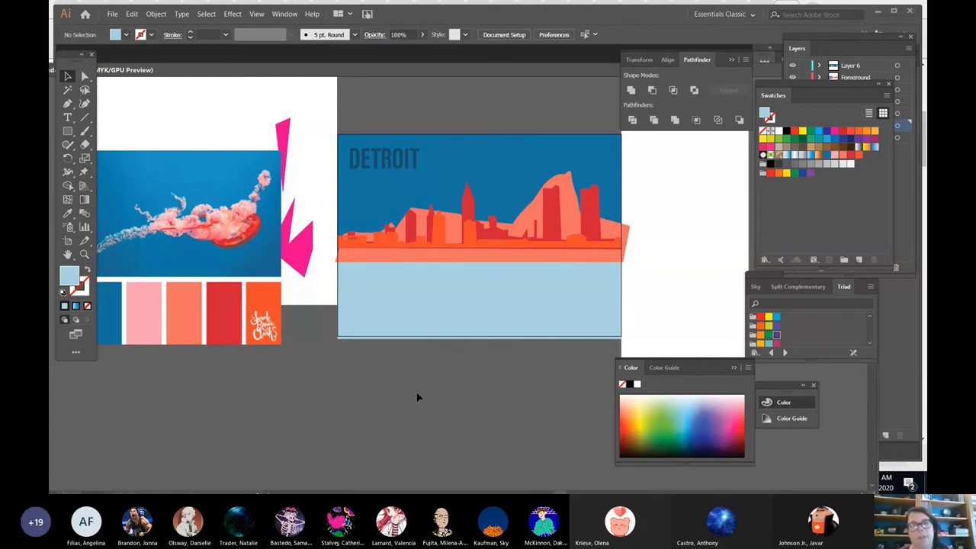
left_click(464, 250)
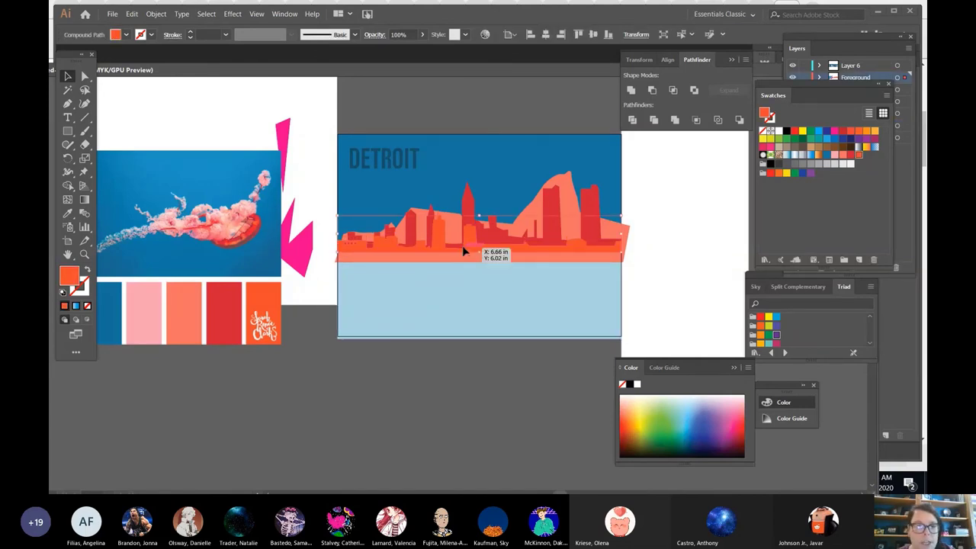
left_click_drag(462, 250, 463, 248)
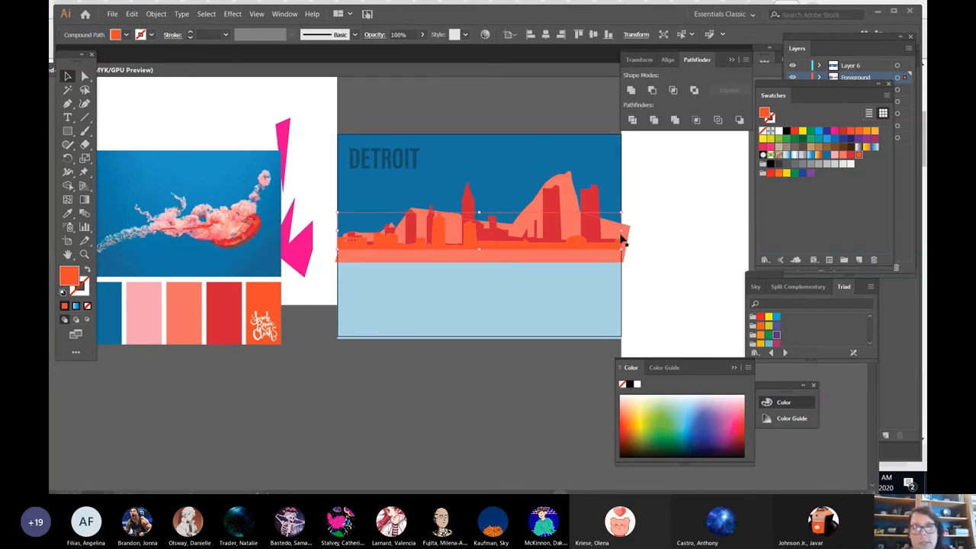
left_click(567, 181)
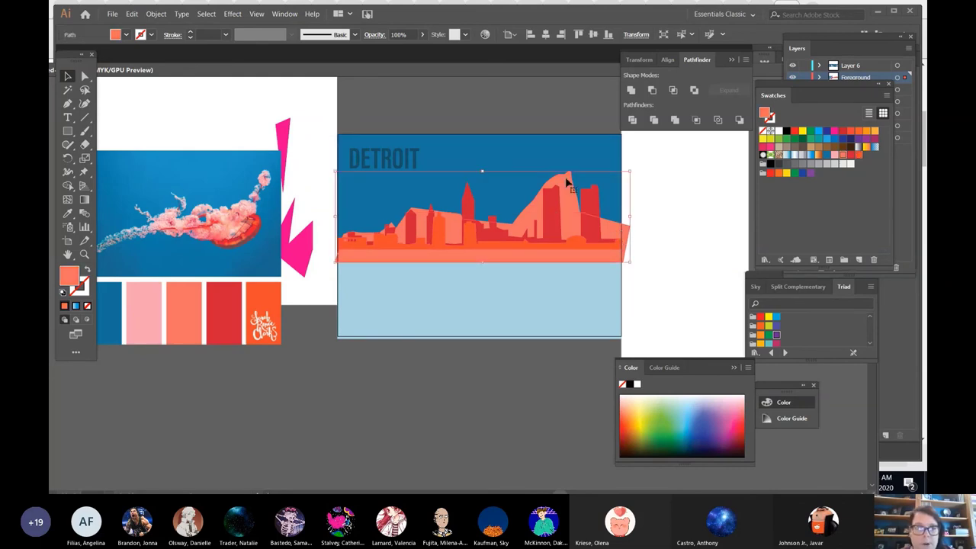
left_click(454, 382)
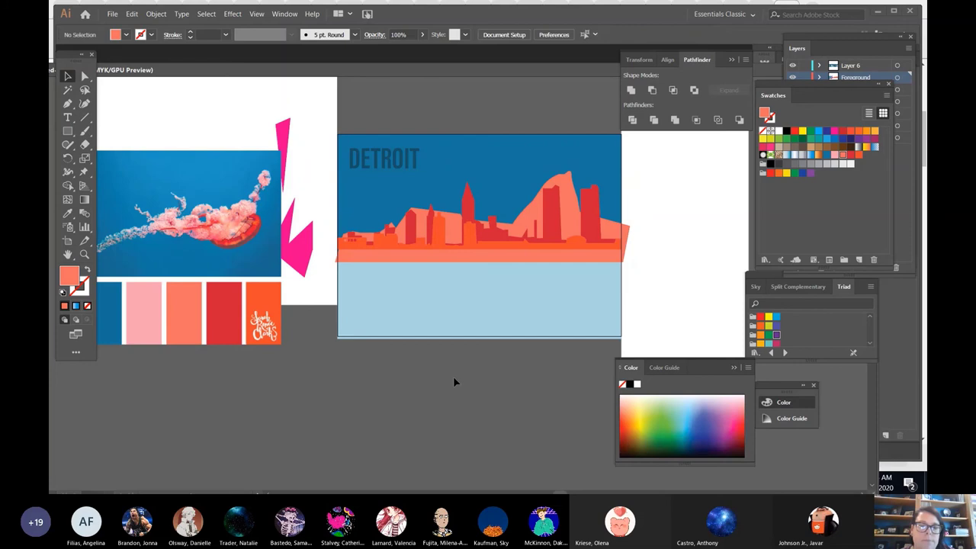
Recolor the DETROIT title with the light blue sampled from the rectangle below the skyline, and deselect it.
left_click(402, 157)
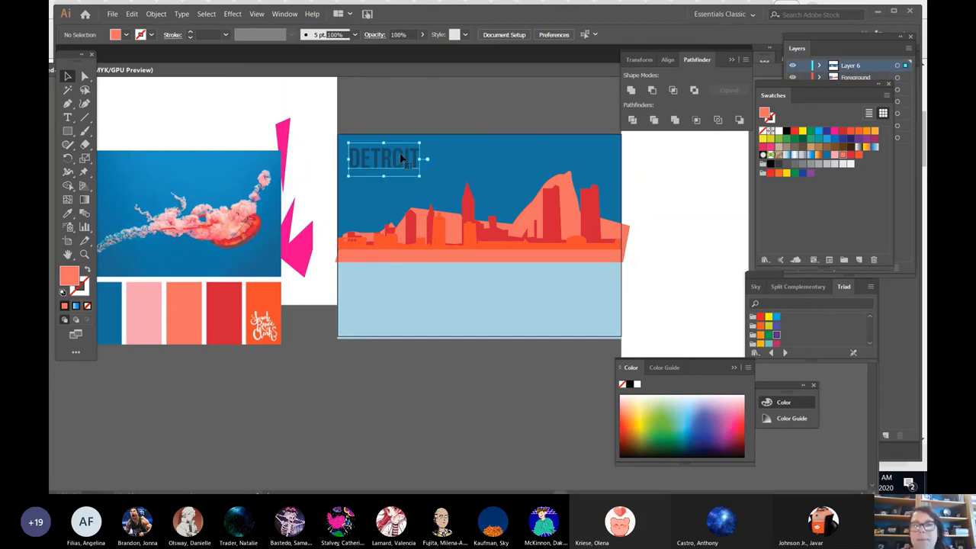
double_click(763, 112)
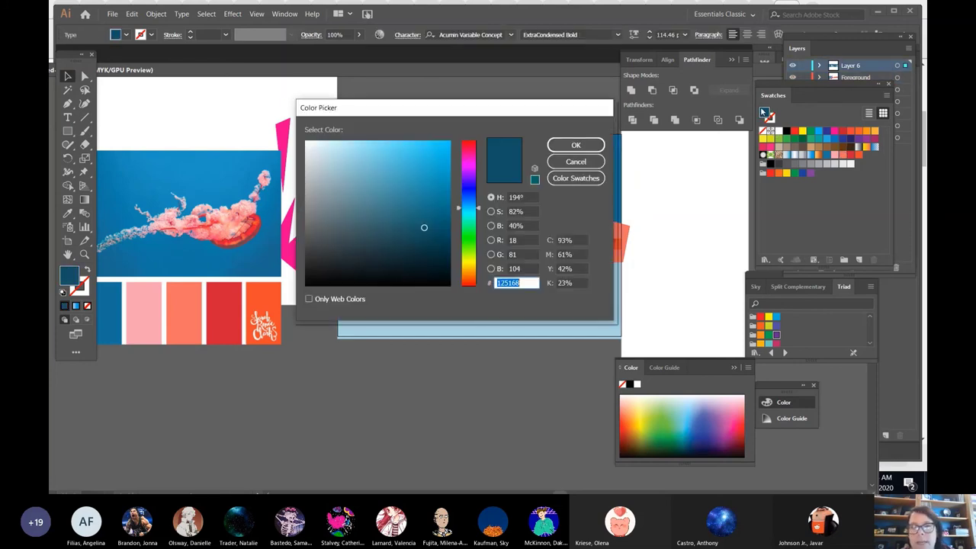
left_click(576, 161)
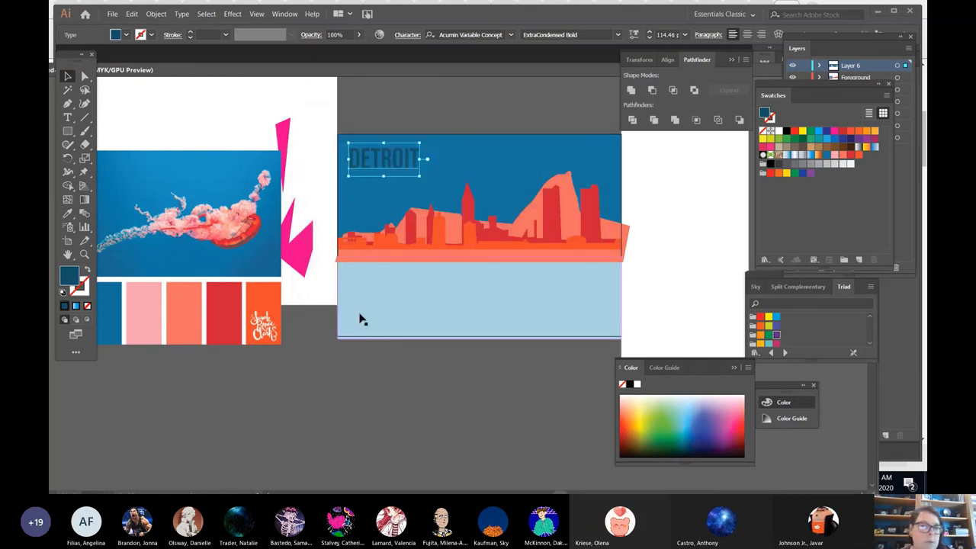
left_click(68, 216)
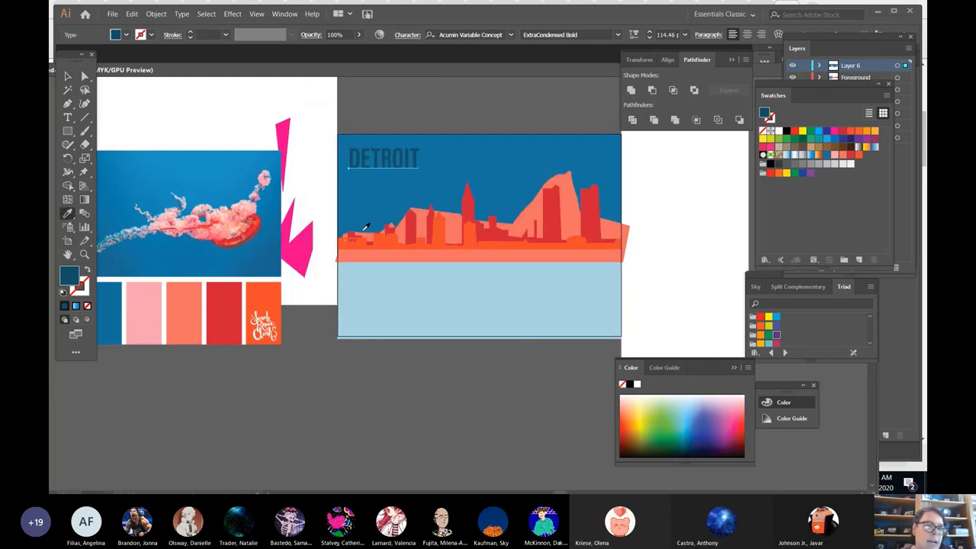
left_click(414, 290)
left_click(67, 76)
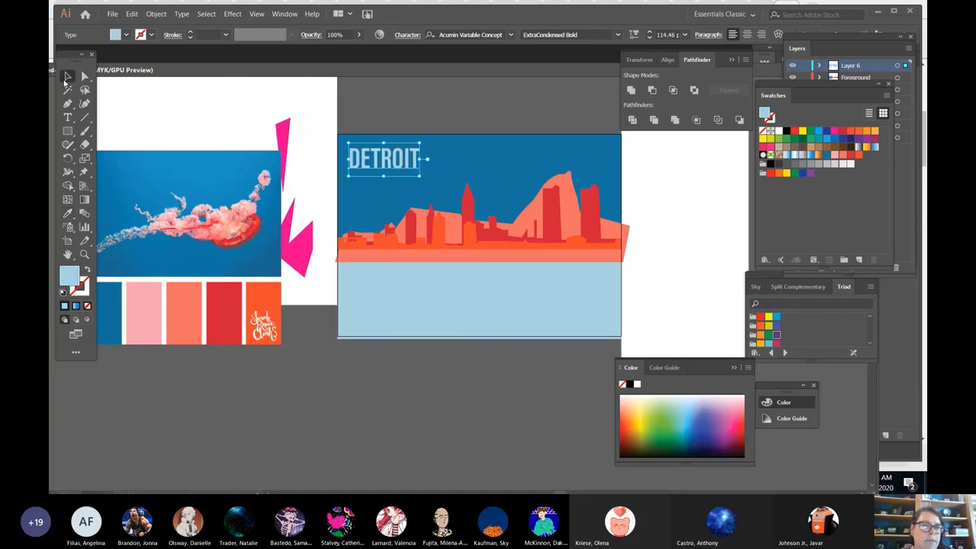
left_click(439, 401)
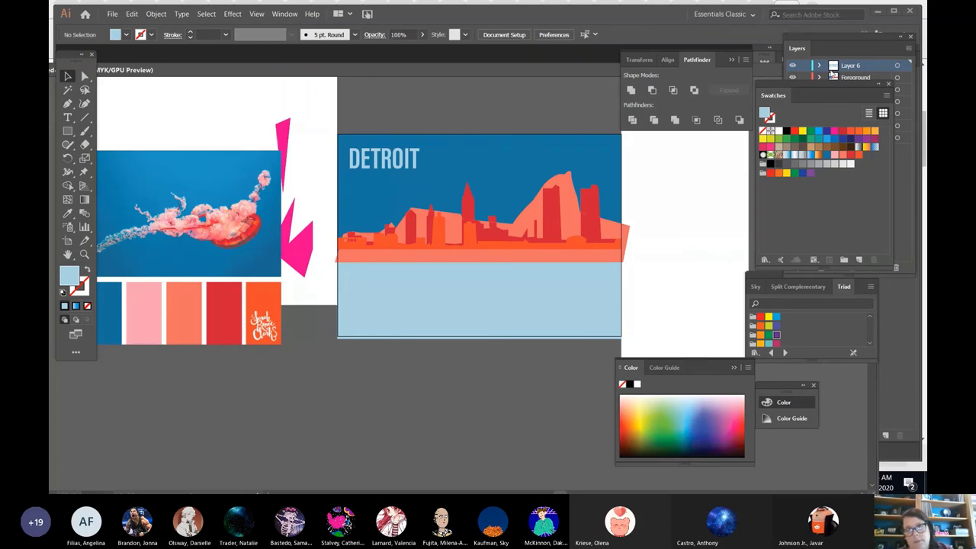
Lock Layer 6 and Layer 5, and group all the skyline shapes on the Foreground layer.
left_click(845, 47)
left_click(805, 66)
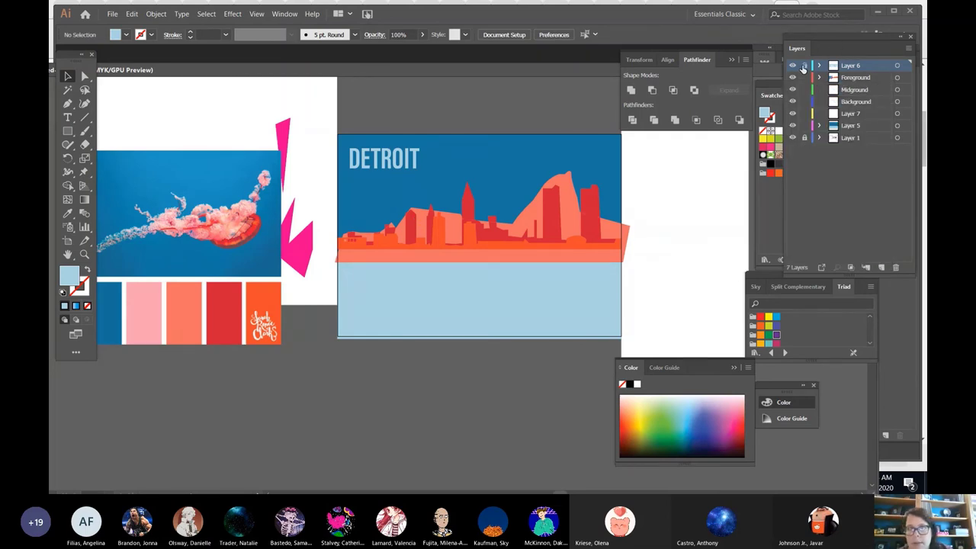
left_click(805, 126)
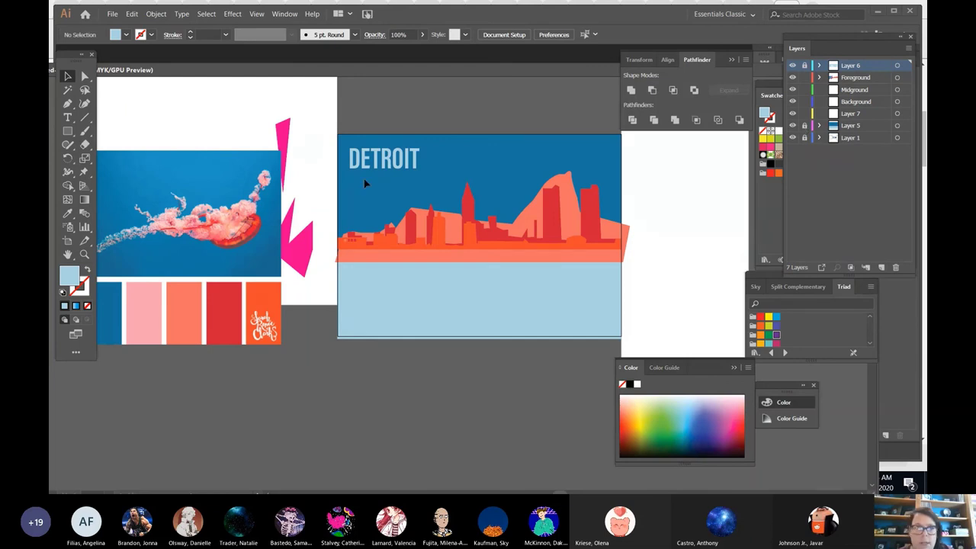
left_click(595, 242)
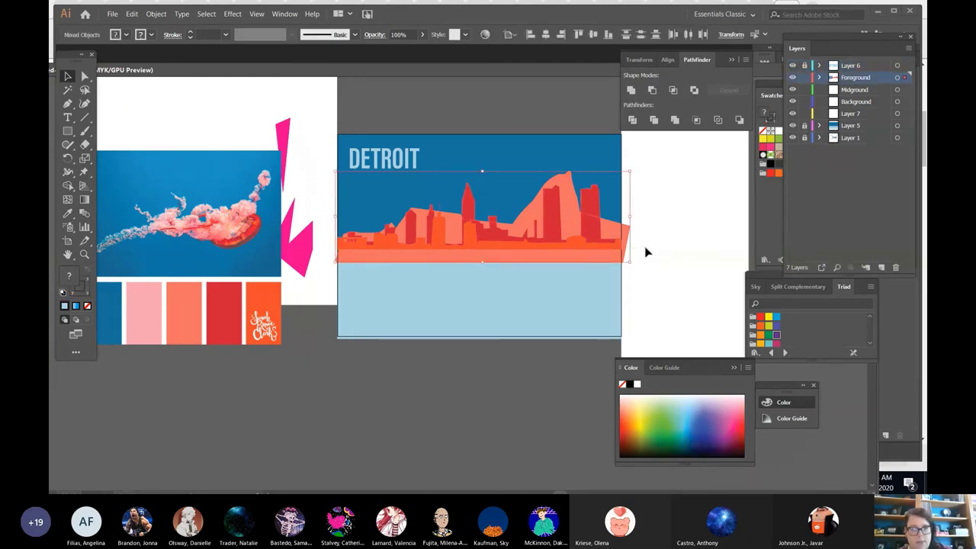
key("ctrl+g")
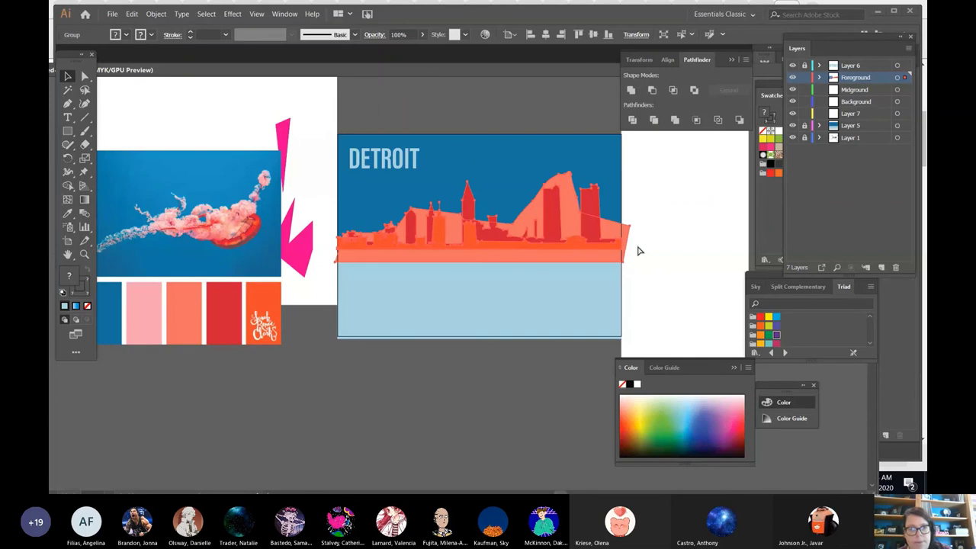
Paste a copy of the skyline group and flip it vertically beneath the original as a reflection.
key("ctrl+v")
left_click_drag(509, 293, 544, 218)
left_click_drag(482, 168, 488, 375)
left_click_drag(492, 308, 489, 291)
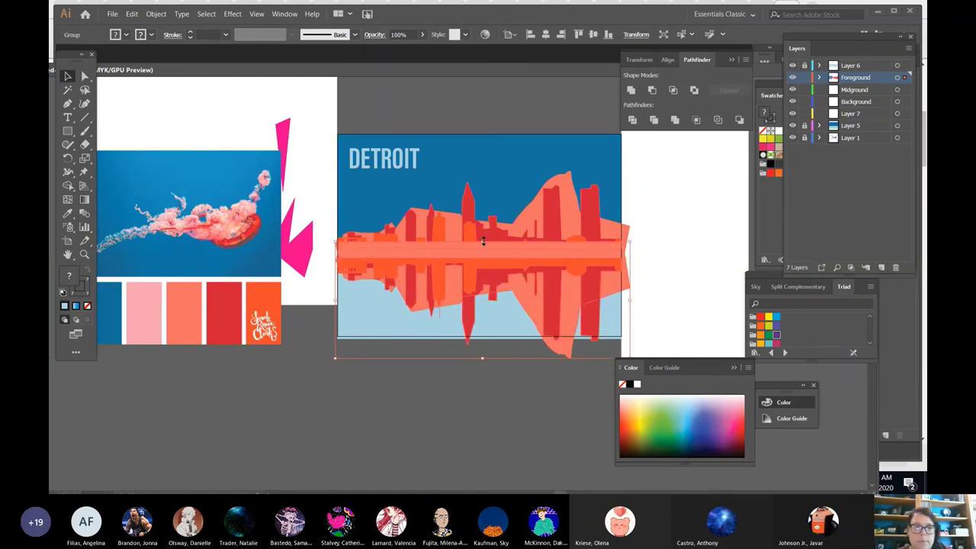
Reduce the height of the flipped skyline copy and move it up against the base of the original skyline.
left_click_drag(483, 240, 484, 252)
right_click(487, 271)
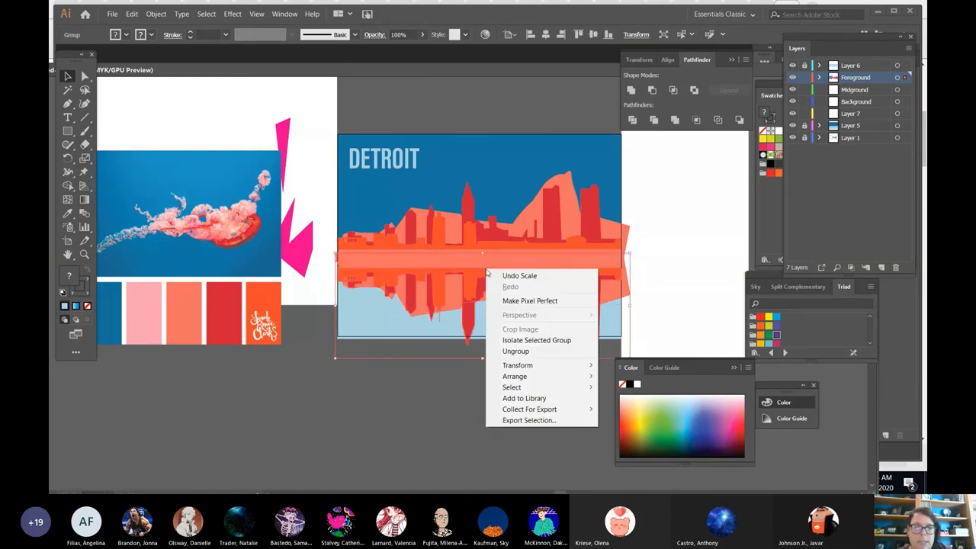
right_click(477, 245)
left_click(456, 270)
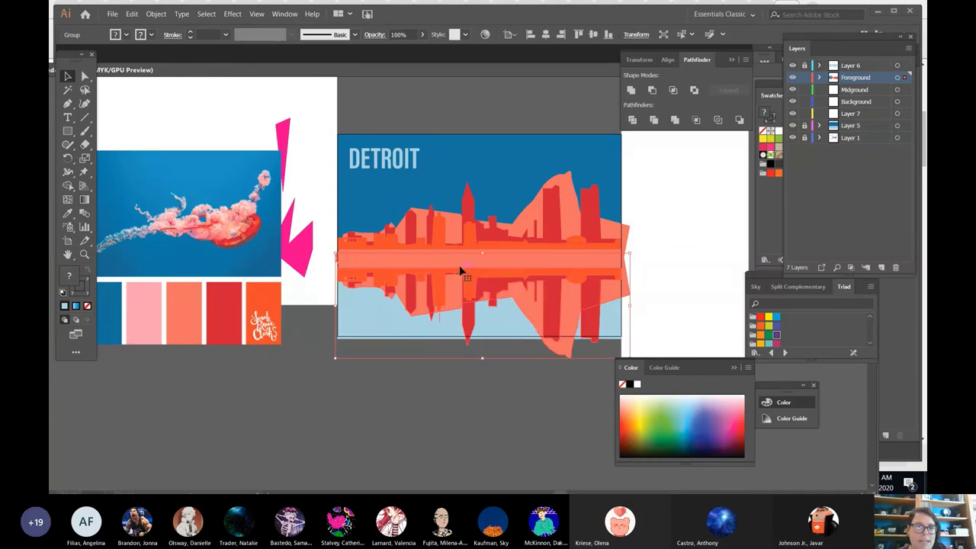
left_click_drag(482, 252, 481, 272)
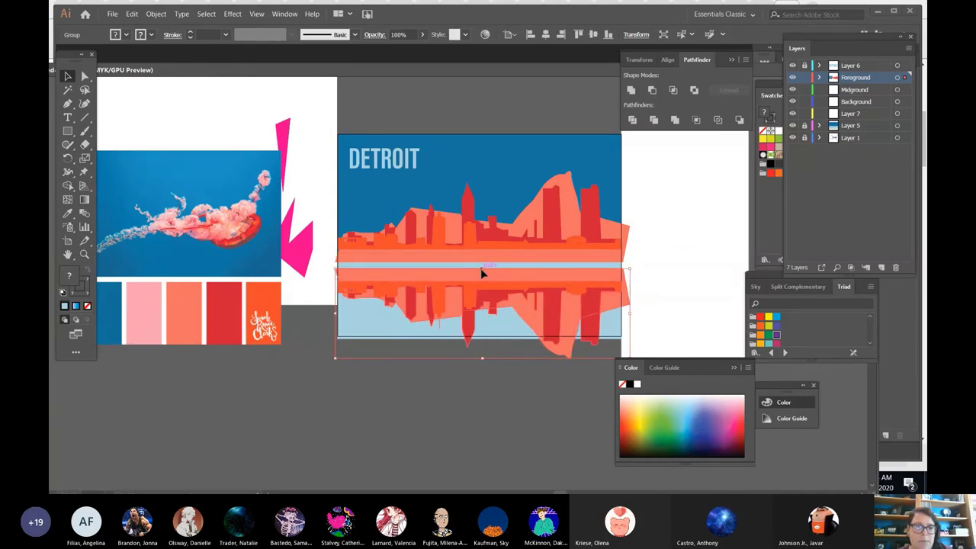
right_click(481, 282)
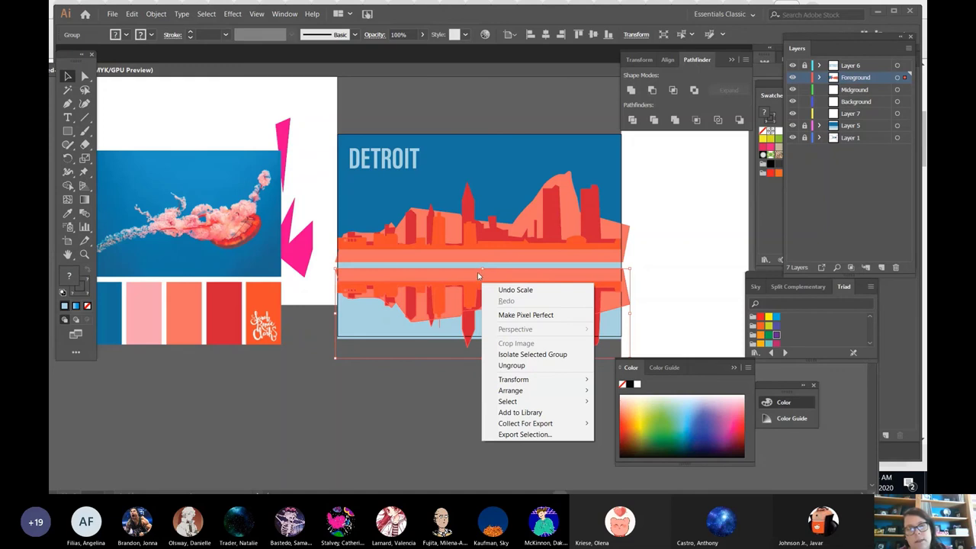
left_click(458, 275)
left_click_drag(457, 276, 452, 259)
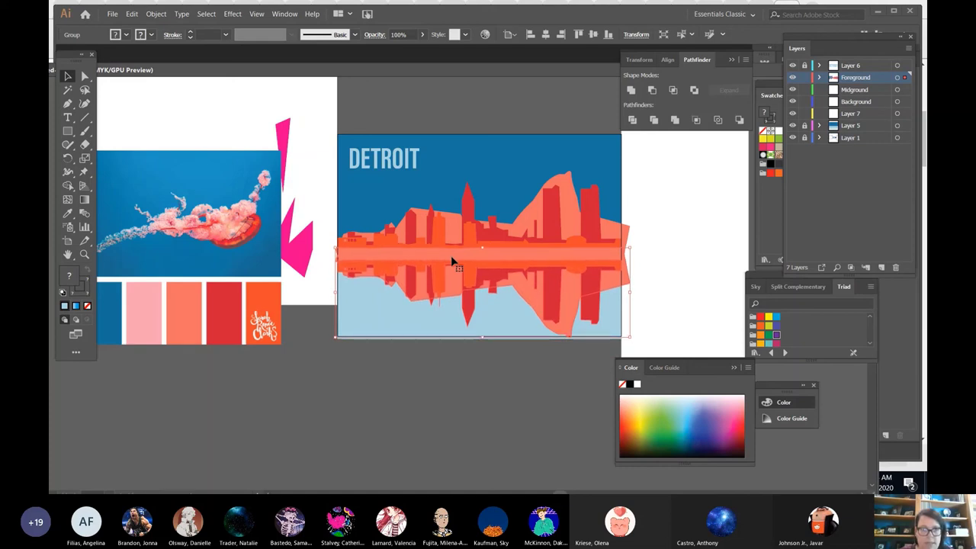
Lower the opacity of the flipped skyline copy to make a faint reflection over the light blue water, and deselect it.
left_click_drag(422, 34, 390, 50)
left_click(420, 372)
left_click(421, 372)
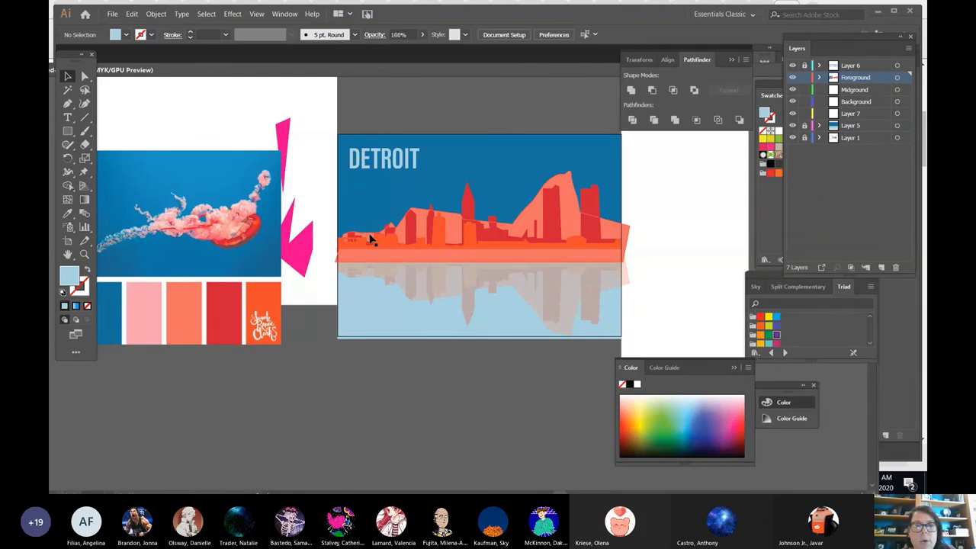
Save the document to the Desktop as an Illustrator CC file named with the author's first name followed by "-City".
left_click(113, 14)
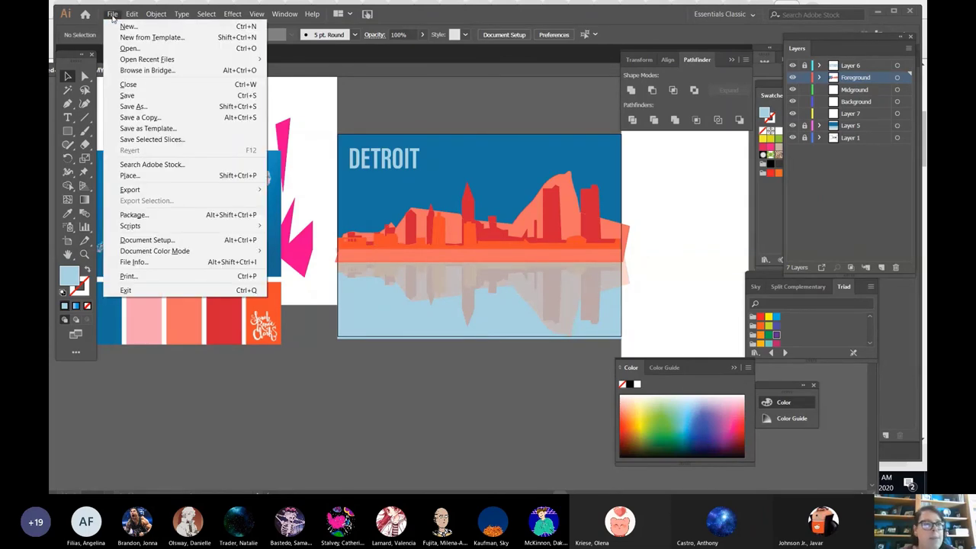
left_click(134, 107)
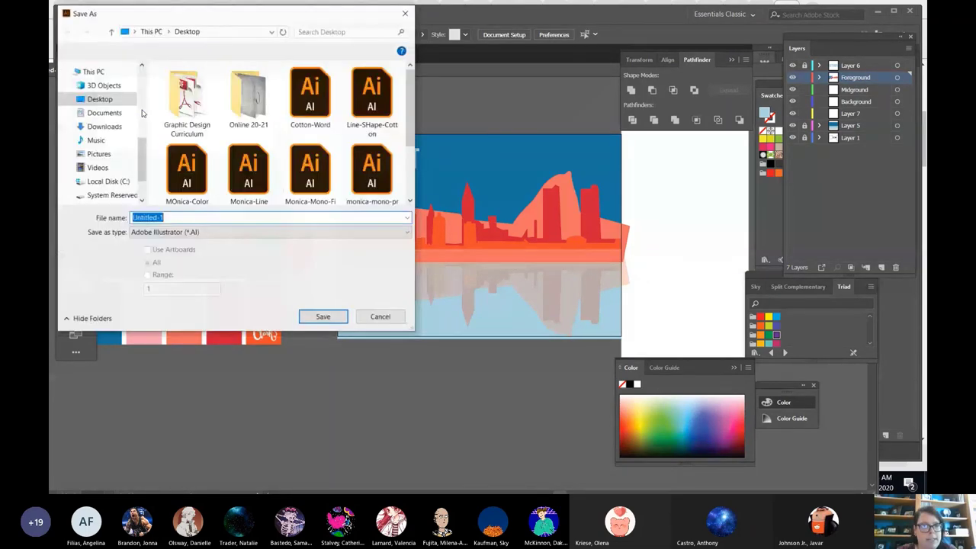
type("Moni")
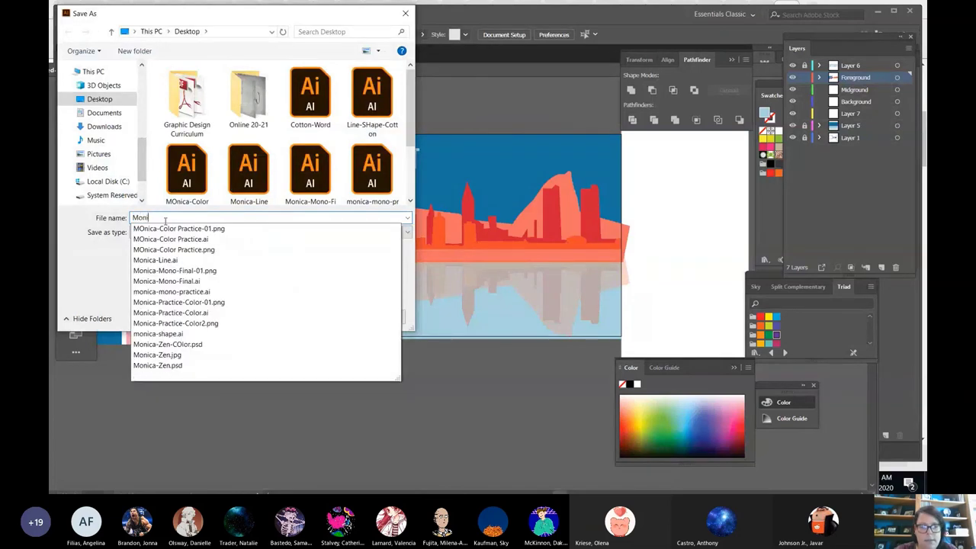
type("ca-City")
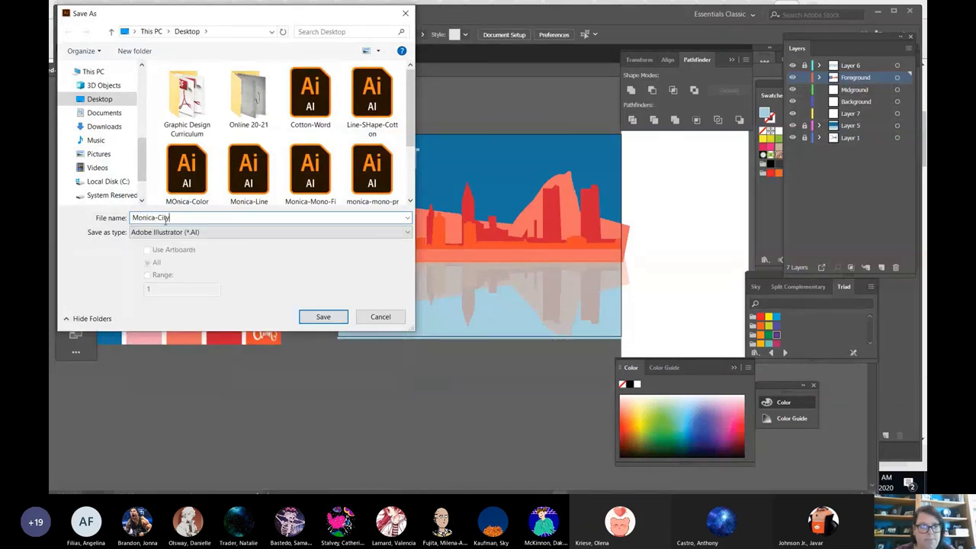
left_click(323, 316)
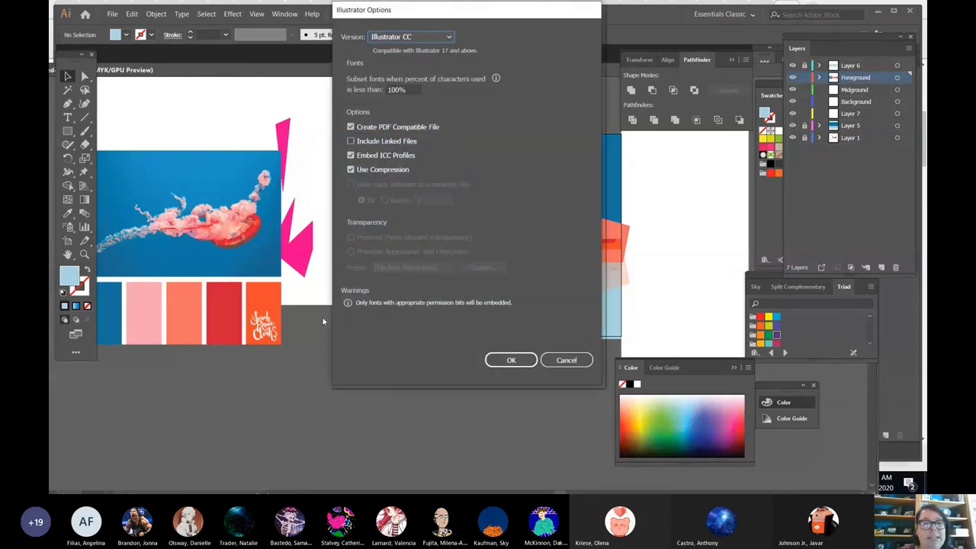
left_click(506, 358)
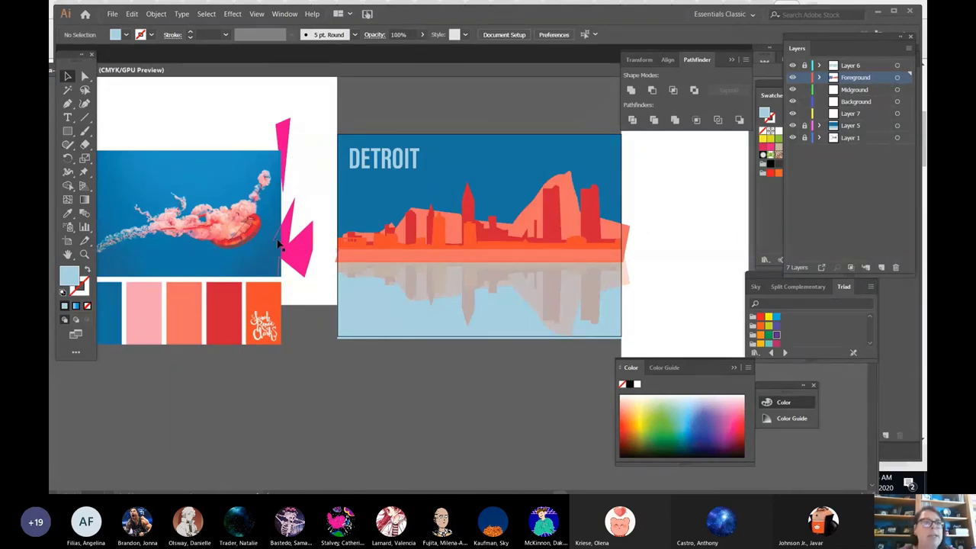
Export all artboards to the Desktop as PNG at High (300 ppi) resolution with a white background.
left_click(112, 15)
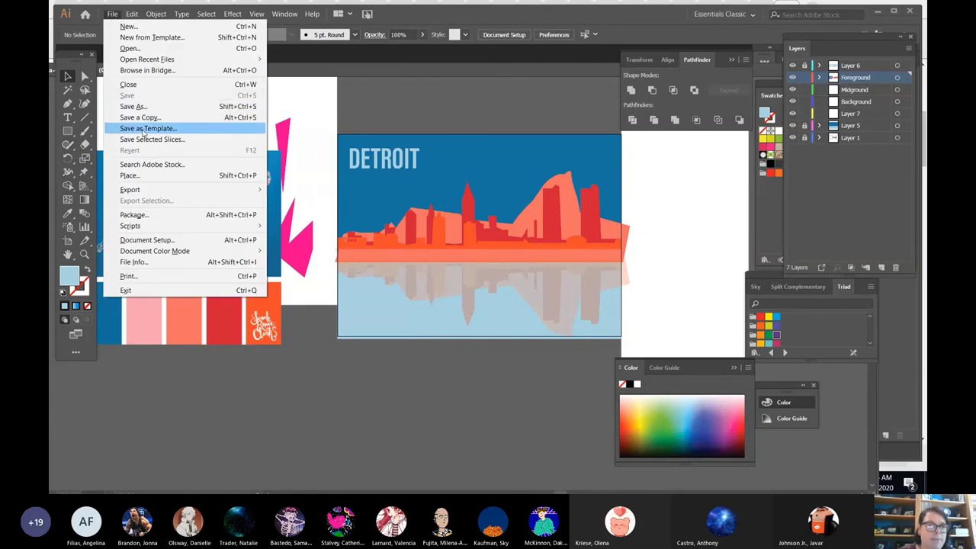
mouse_move(141, 189)
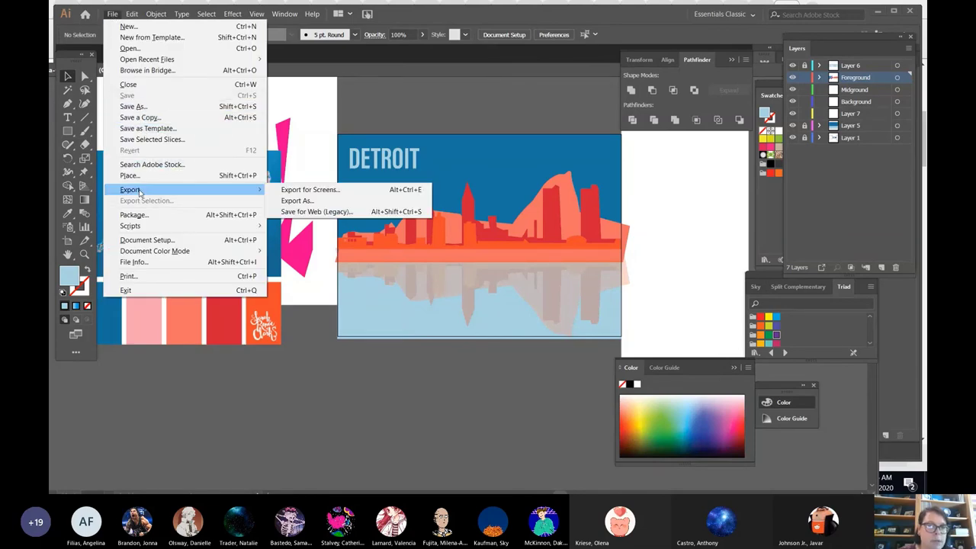
left_click(304, 211)
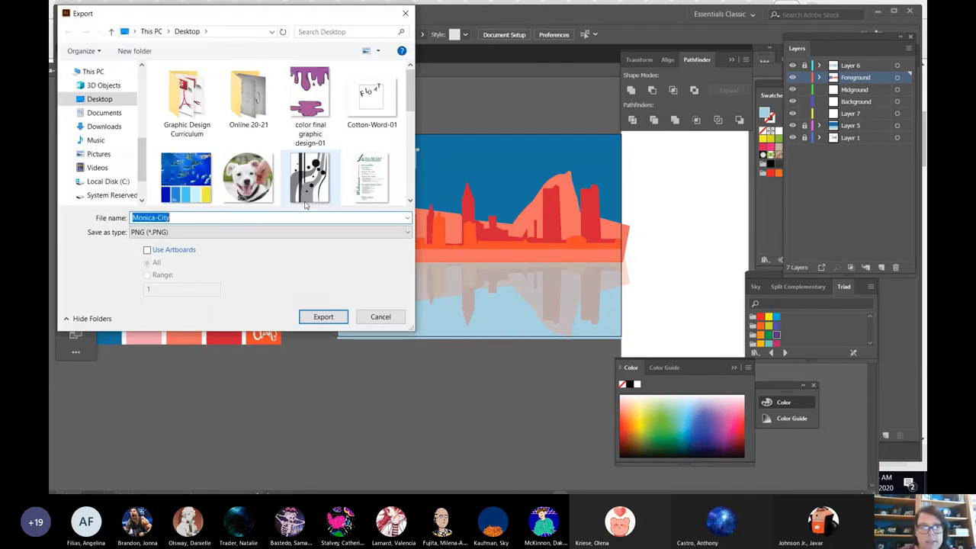
left_click(148, 250)
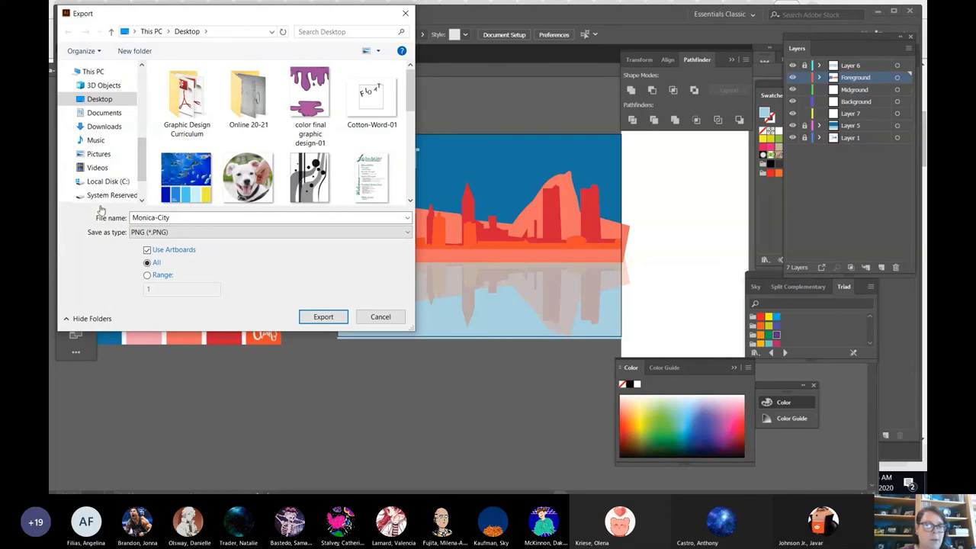
left_click(332, 315)
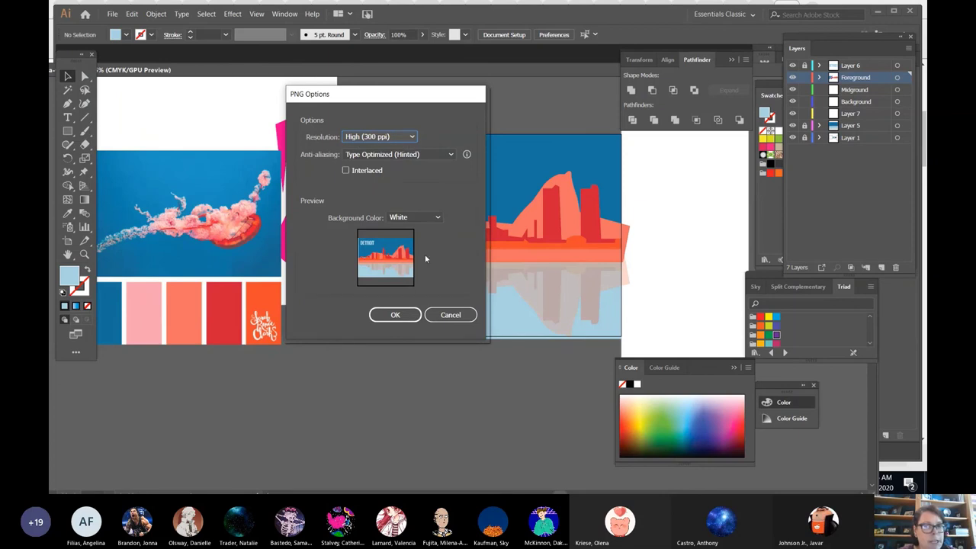
left_click(397, 317)
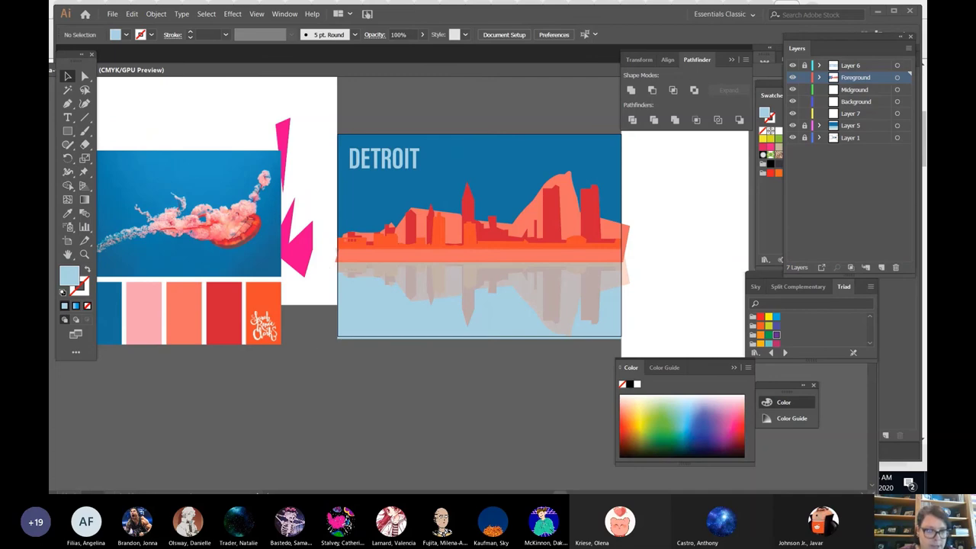
Switch to File Explorer and open the exported "-City-01" PNG from the Desktop to check the finished artwork.
key("Tab")
left_click(876, 12)
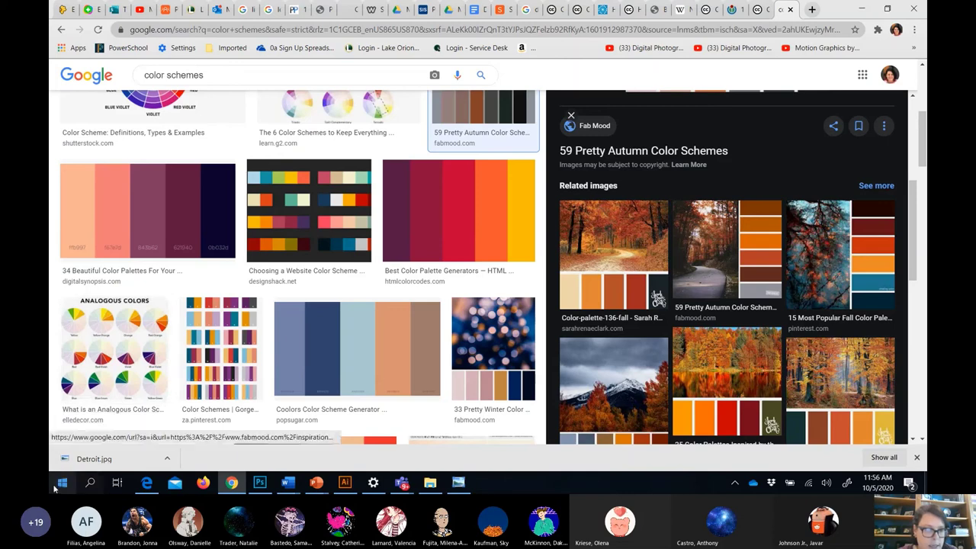
left_click(431, 488)
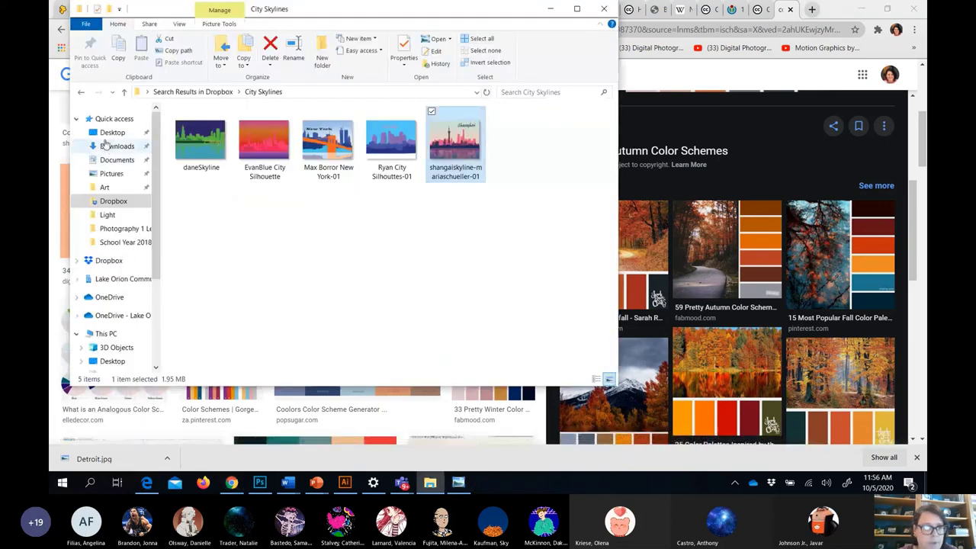
left_click(106, 133)
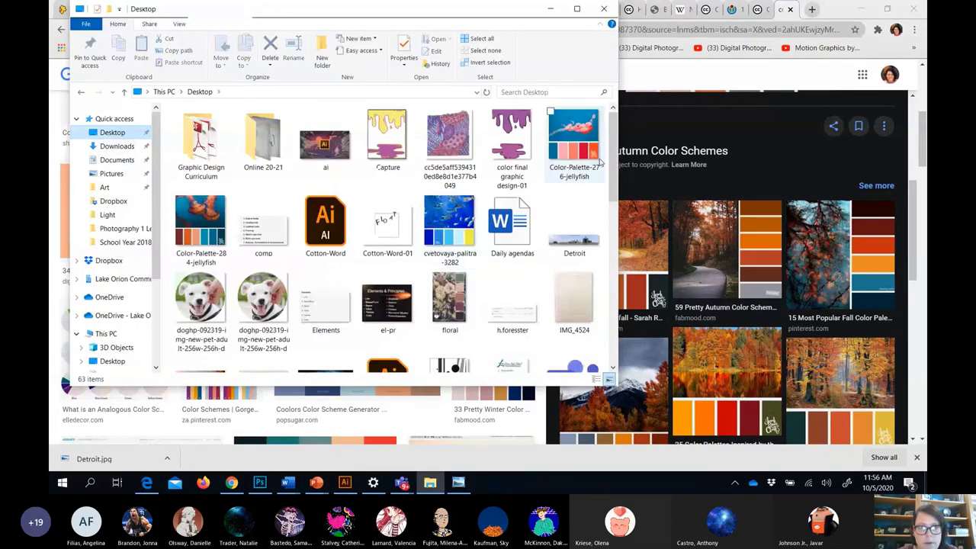
scroll(268, 261, "down", 5)
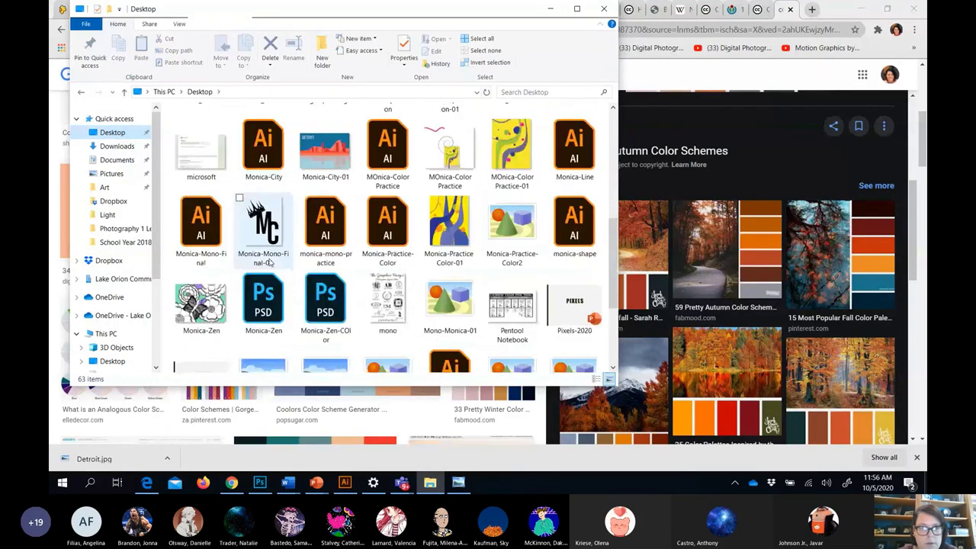
left_click(345, 156)
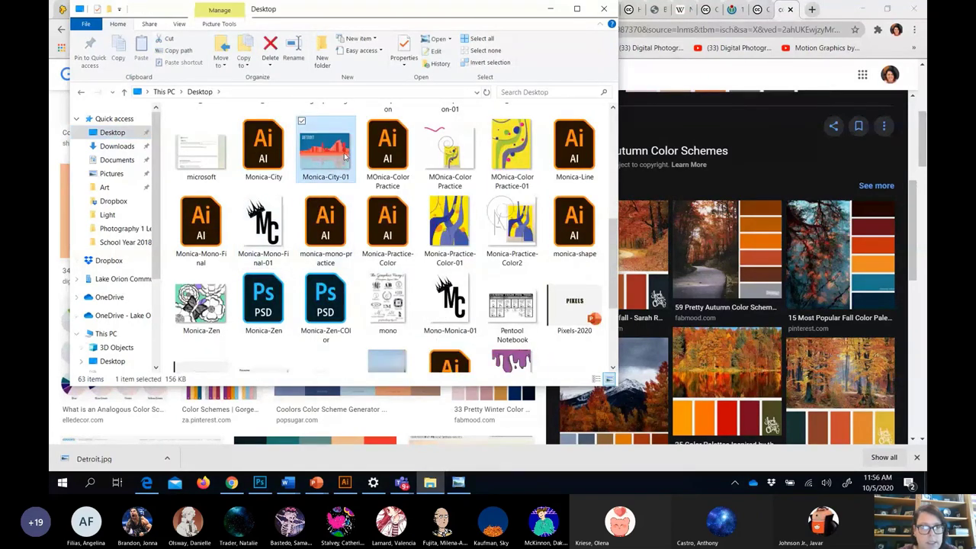
double_click(345, 156)
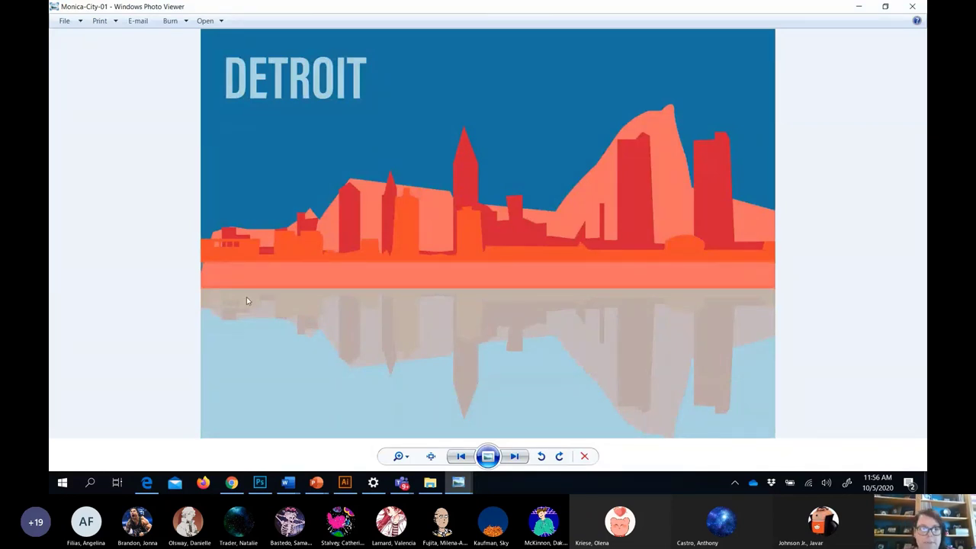
Return to Illustrator and export the document again to the Desktop as PNG, with Use Artboards turned off.
left_click(344, 482)
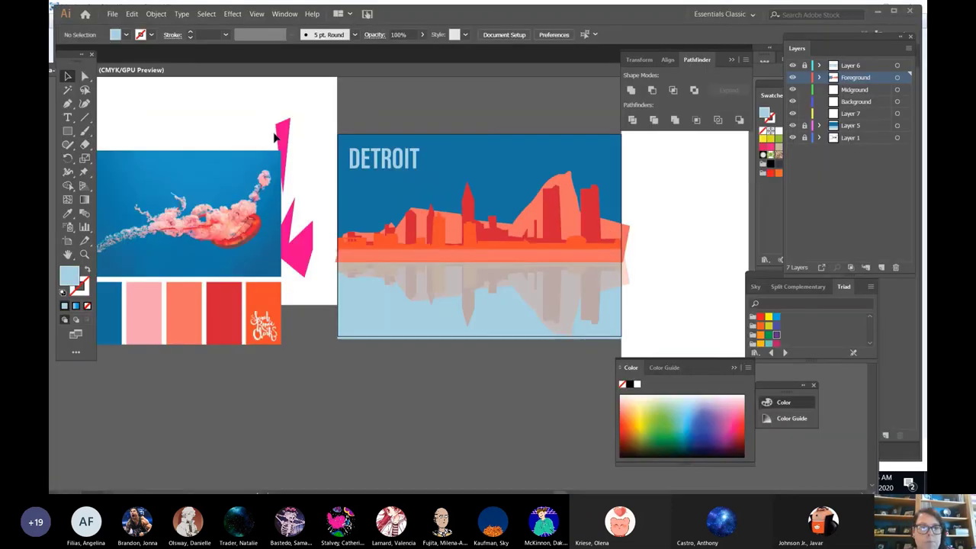
left_click(112, 14)
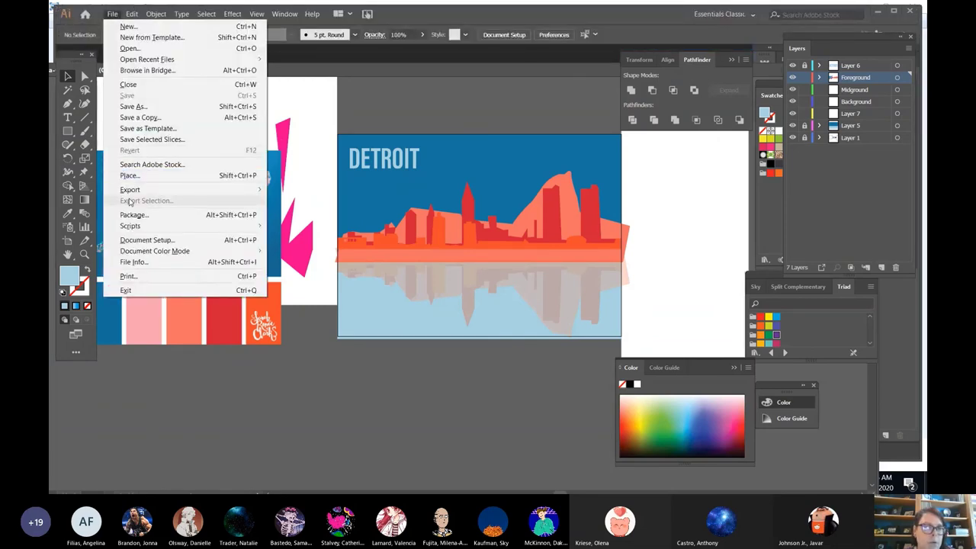
mouse_move(130, 189)
left_click(296, 201)
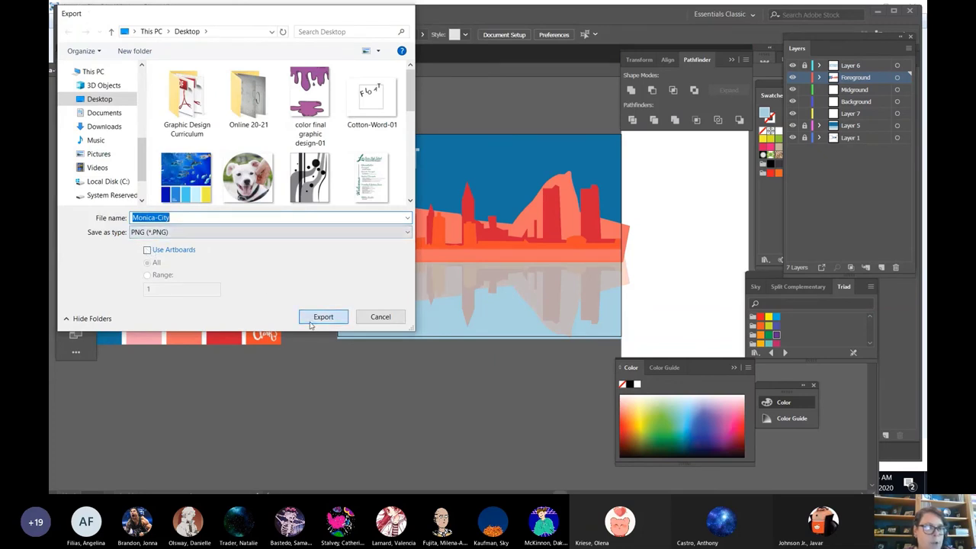
left_click(318, 316)
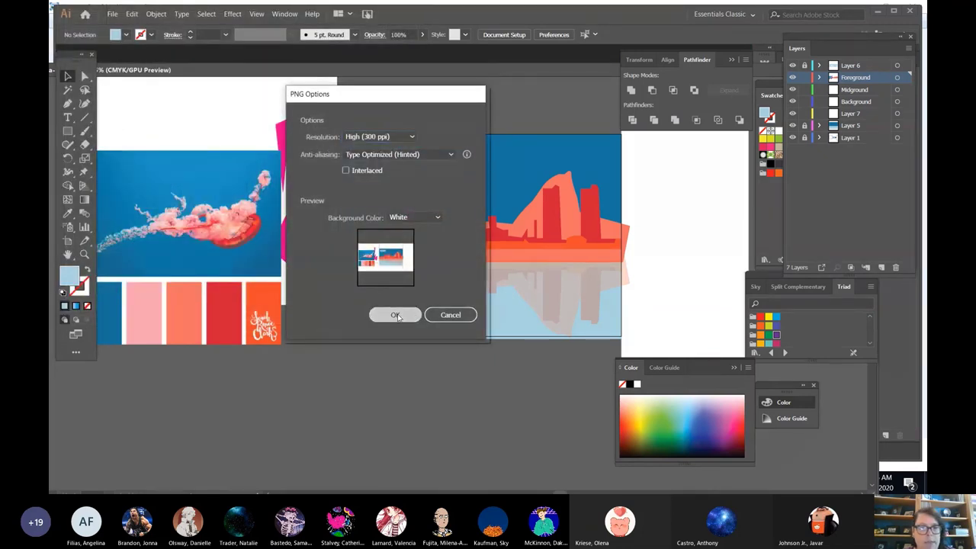